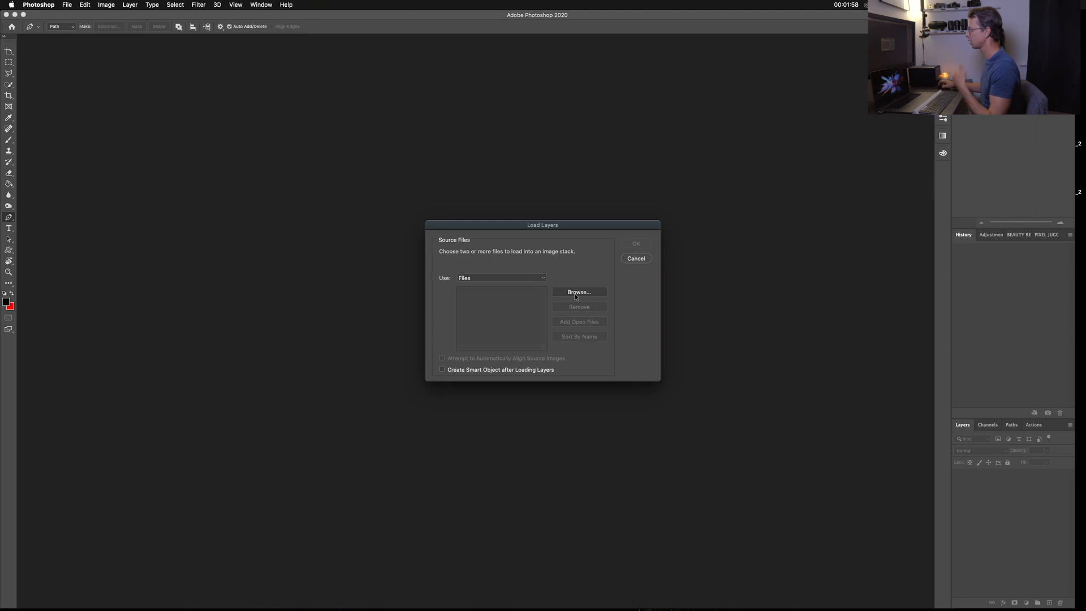
Load the seven bug photos ending 0068 through 0074 as a layer stack, with automatic alignment of source images enabled.
left_click(577, 291)
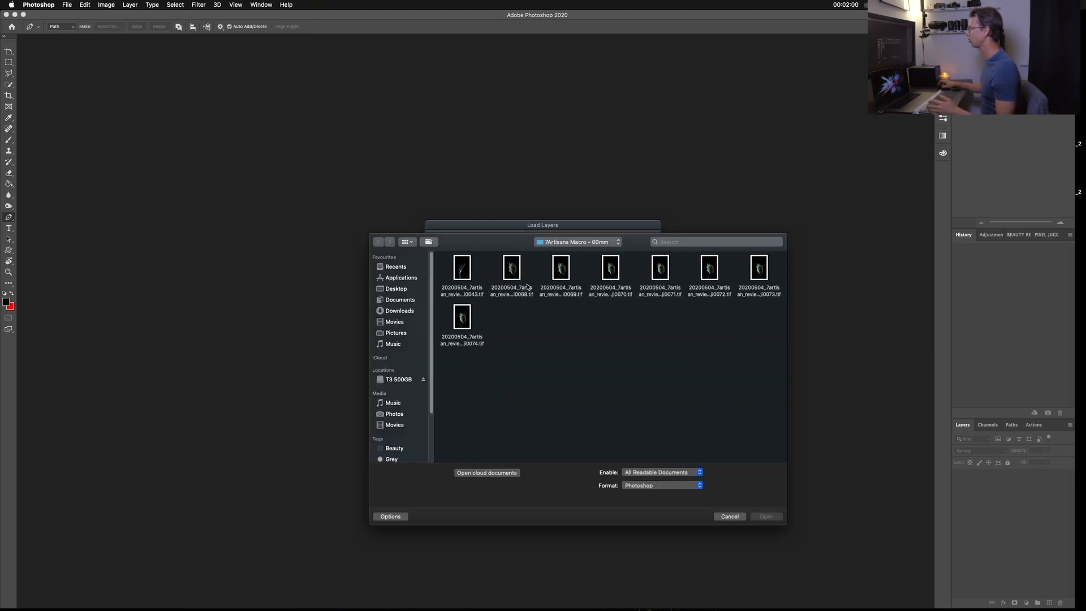
left_click(519, 270)
left_click(469, 321, "super")
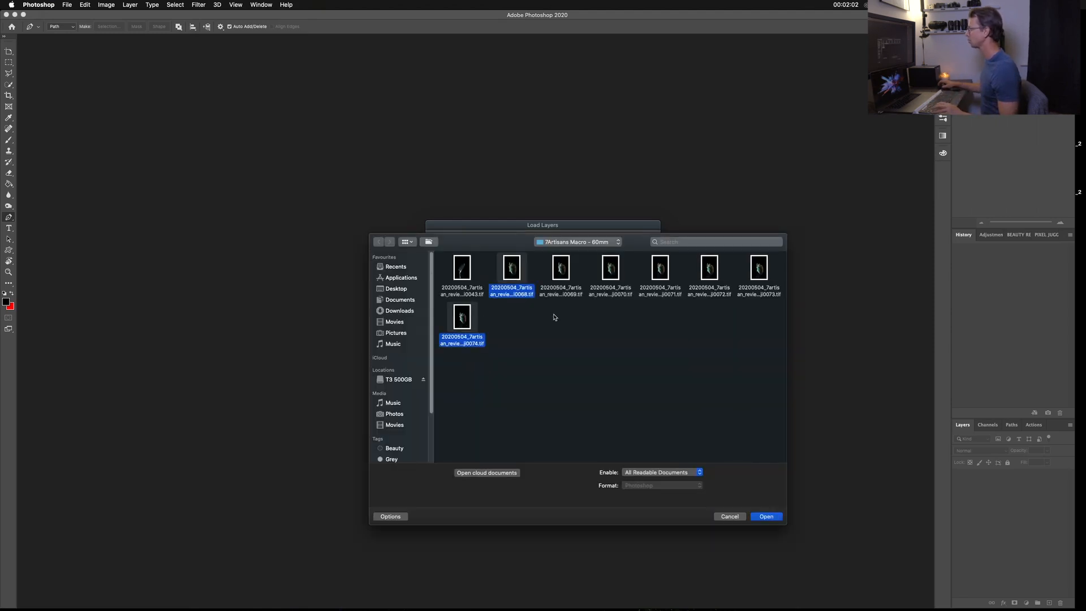
left_click_drag(778, 279, 560, 280)
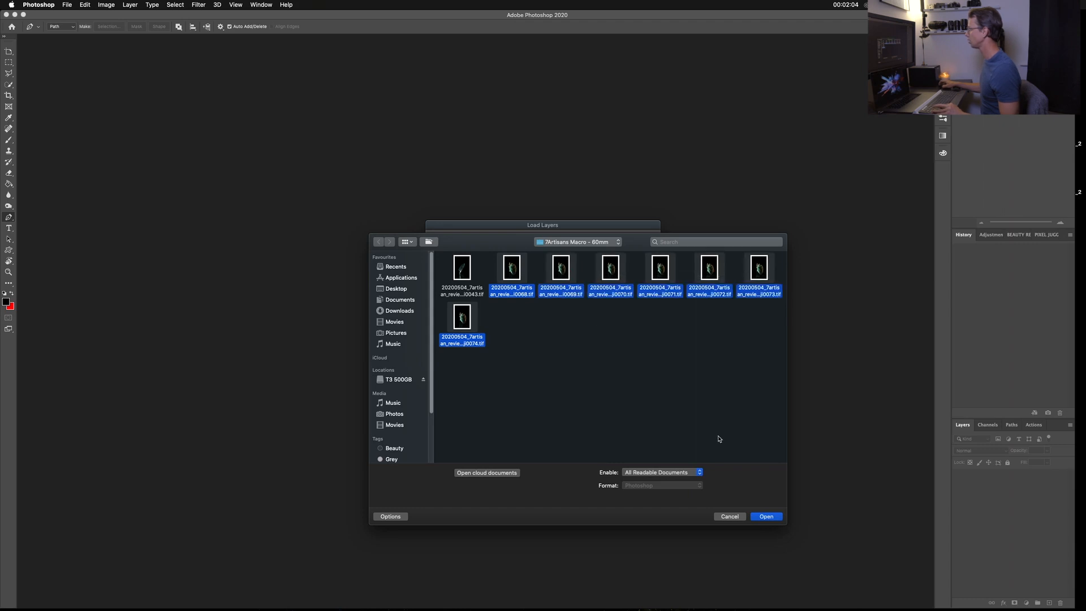
left_click(753, 517)
left_click(480, 362)
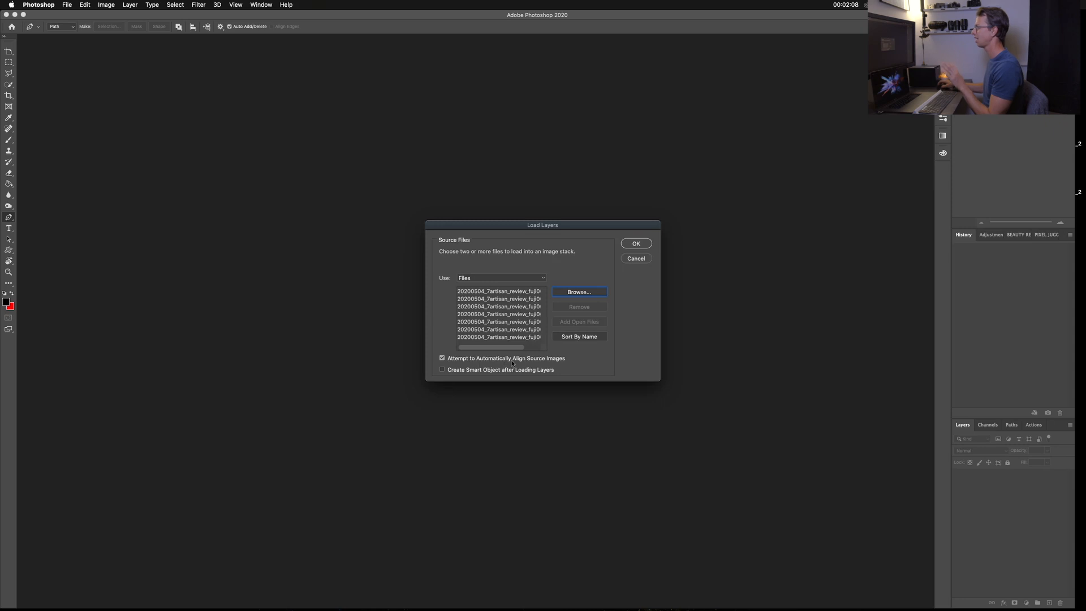
left_click(635, 244)
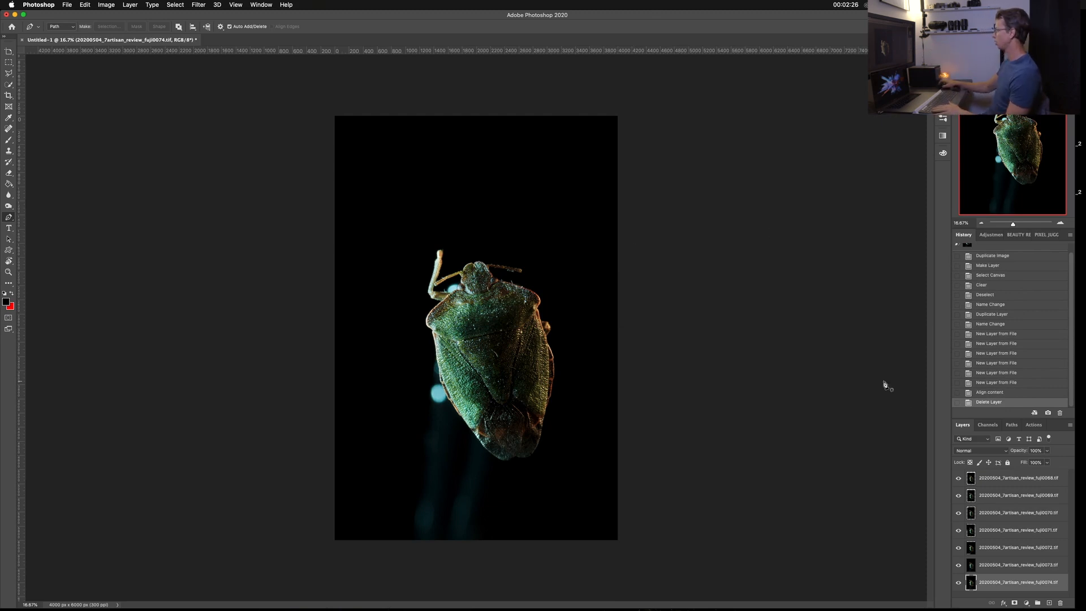
Examine the alignment of the stacked photos by toggling the visibility of individual layers, ending with all of them shown.
left_click(958, 565)
left_click(959, 566)
left_click(959, 548, "alt")
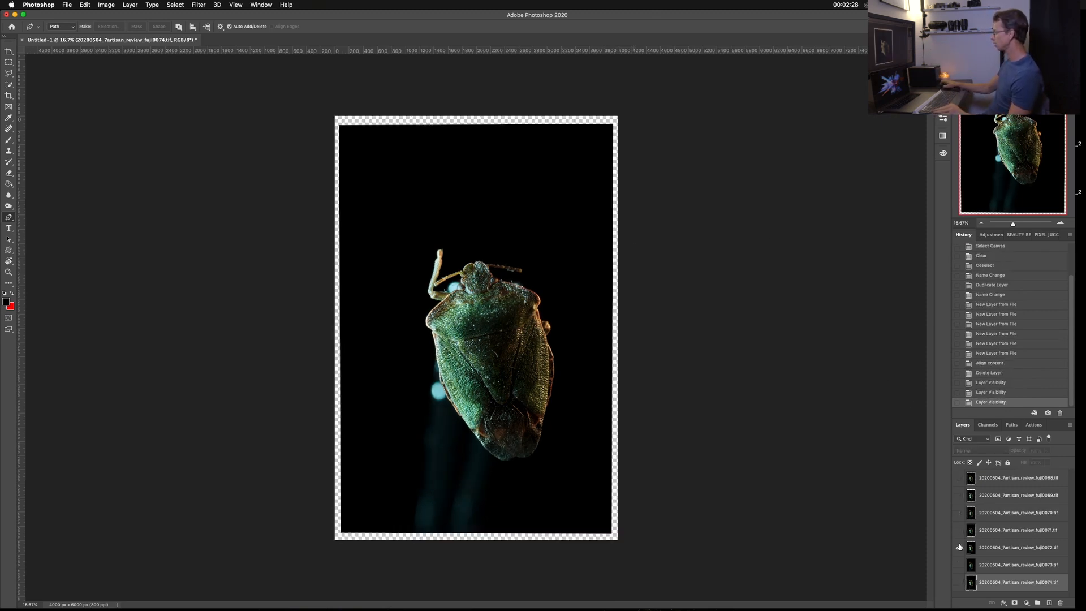
left_click(959, 481)
left_click(959, 496)
left_click(959, 513)
left_click(958, 531)
left_click(958, 565)
left_click(959, 582)
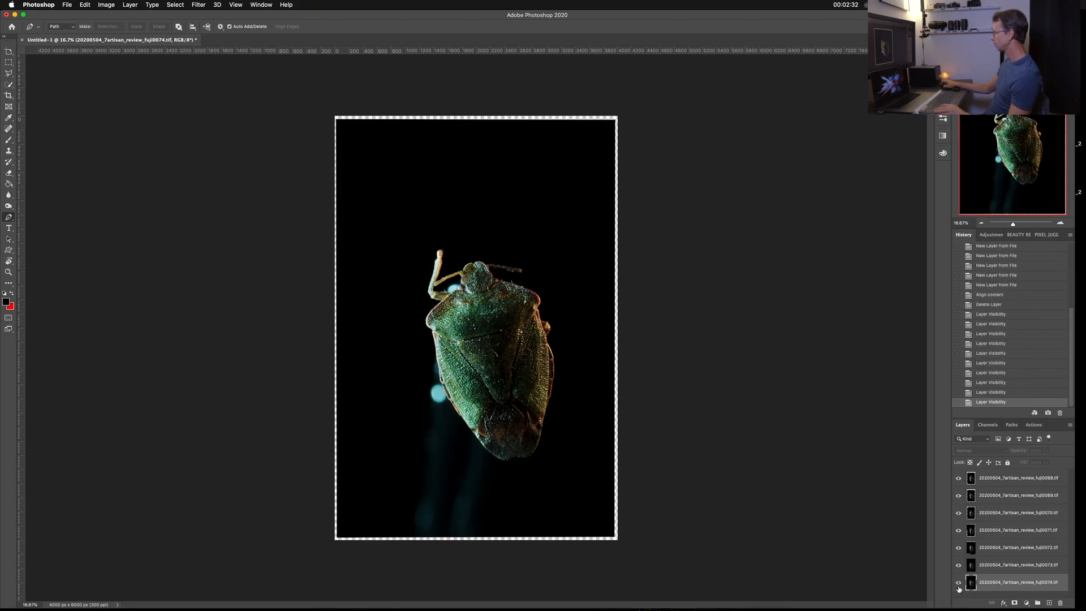
Auto-blend all seven layers with Stack Images, using Seamless Tones and Colors and Content Aware Fill Transparent Areas.
left_click(997, 484, "shift")
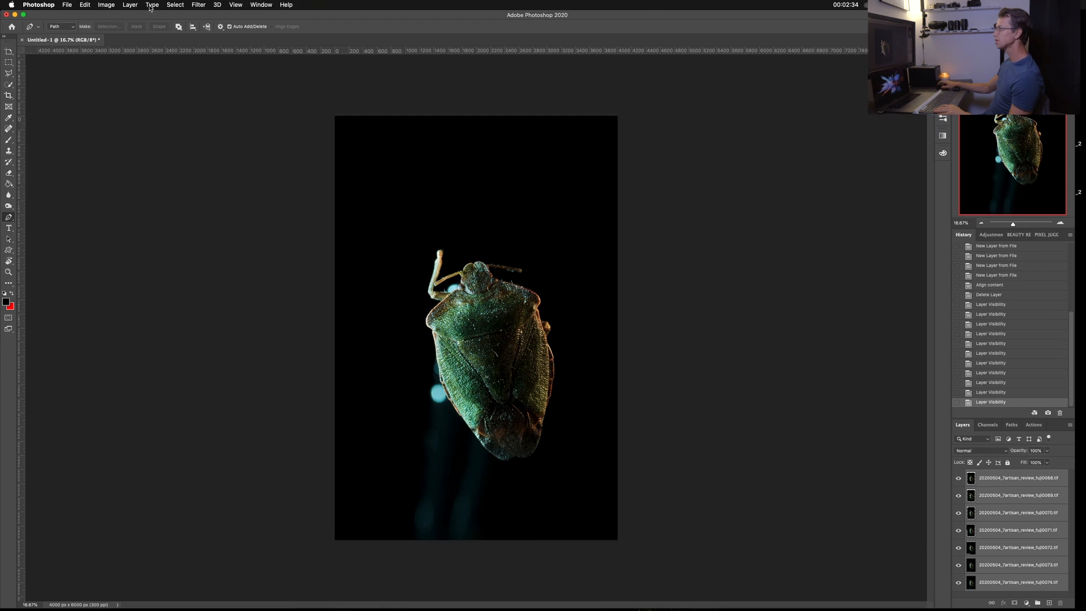
left_click(86, 5)
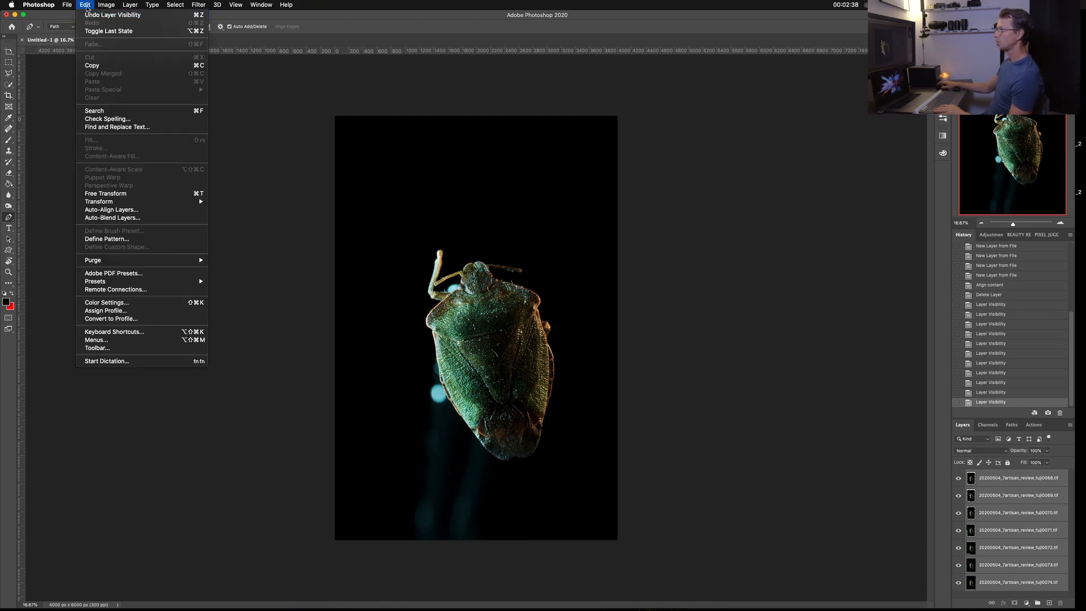
mouse_move(68, 5)
left_click(105, 219)
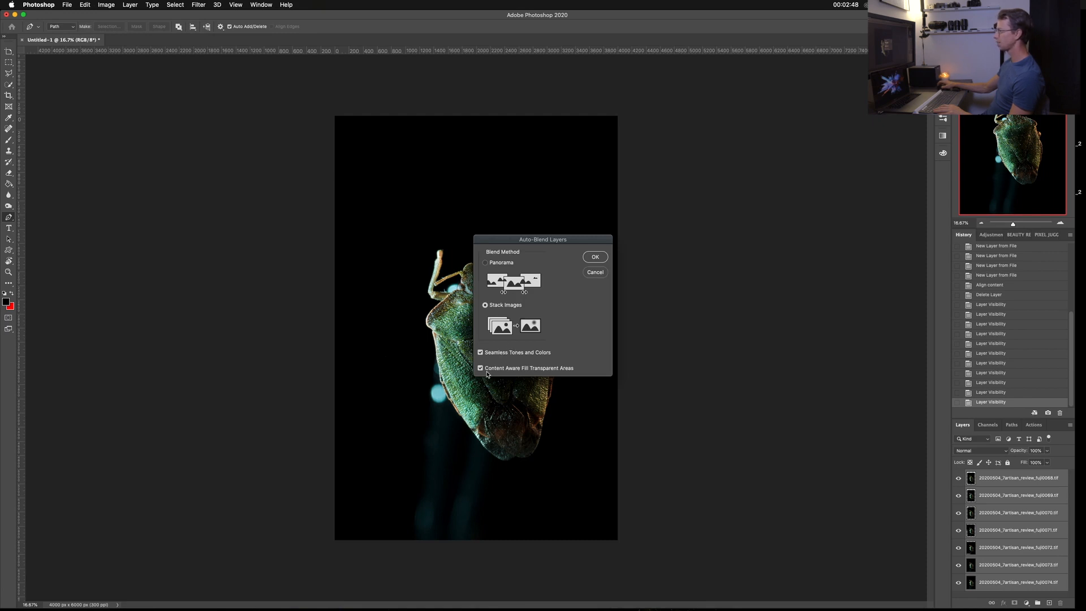
left_click(596, 257)
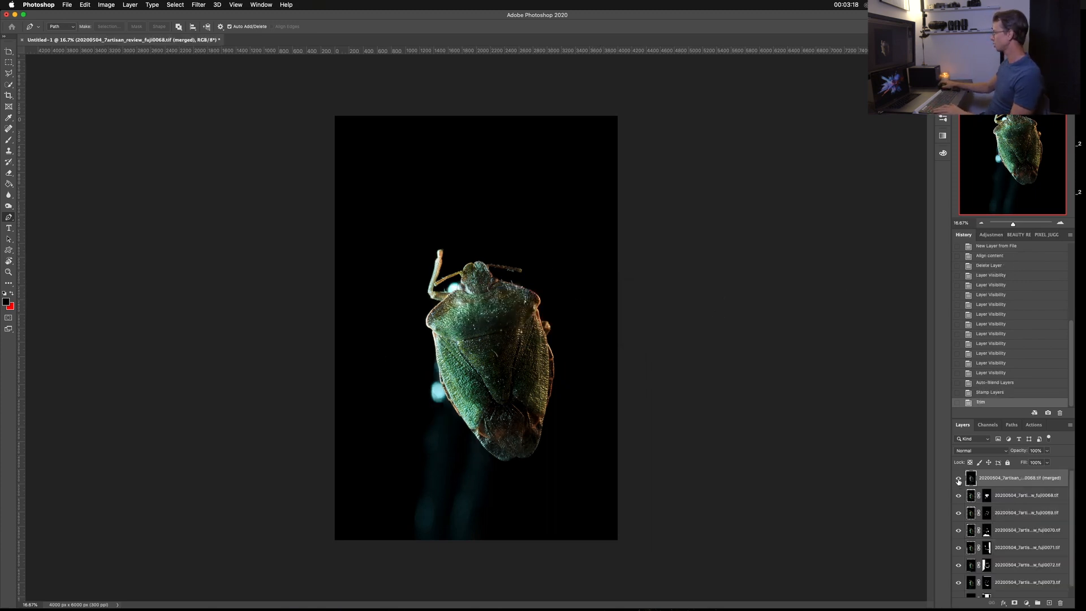
Examine what each masked layer contributes to the blend, starting with only 0074 visible and showing the others one at a time.
scroll(964, 581, "down", 1)
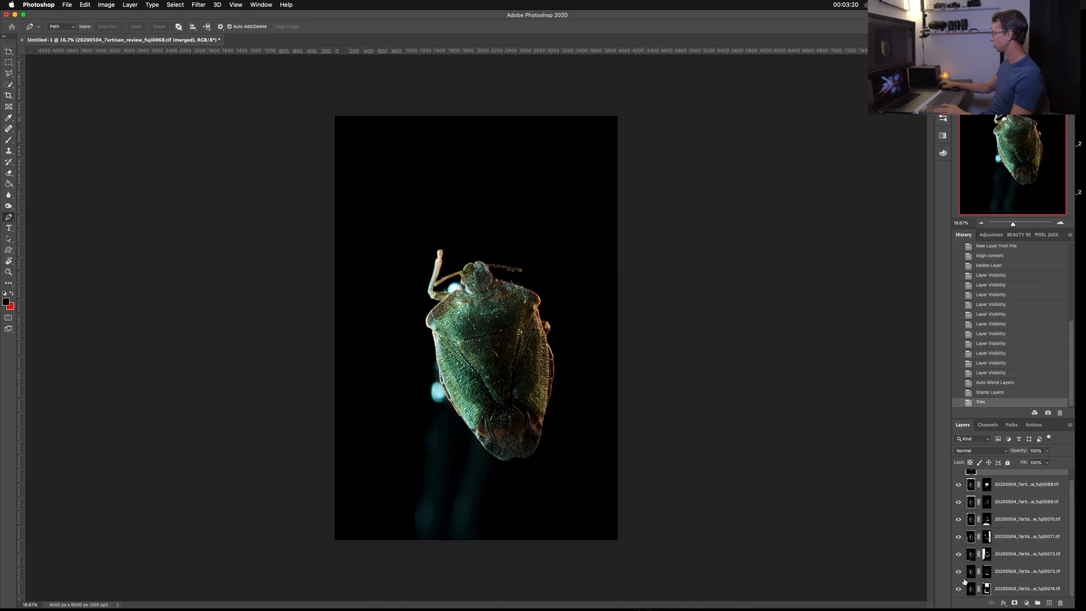
left_click(961, 589, "alt")
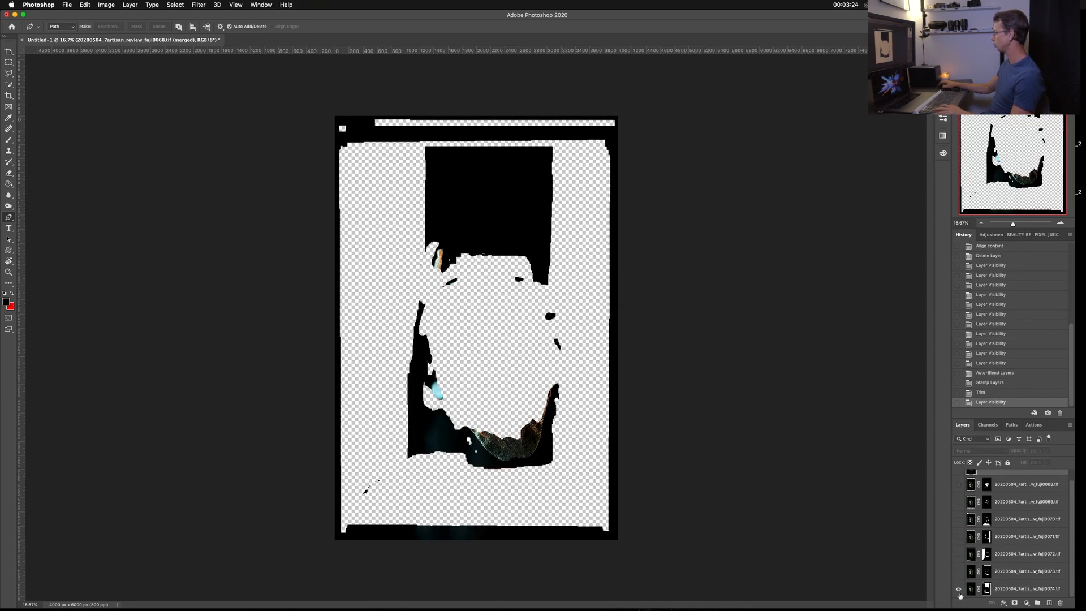
left_click(959, 571)
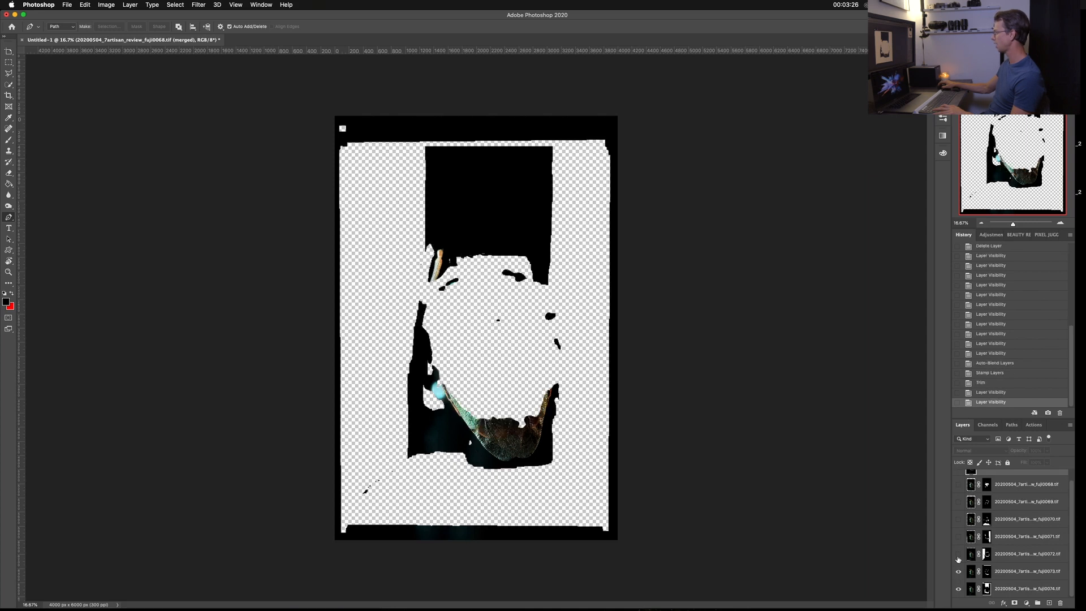
left_click(959, 554)
left_click(958, 536)
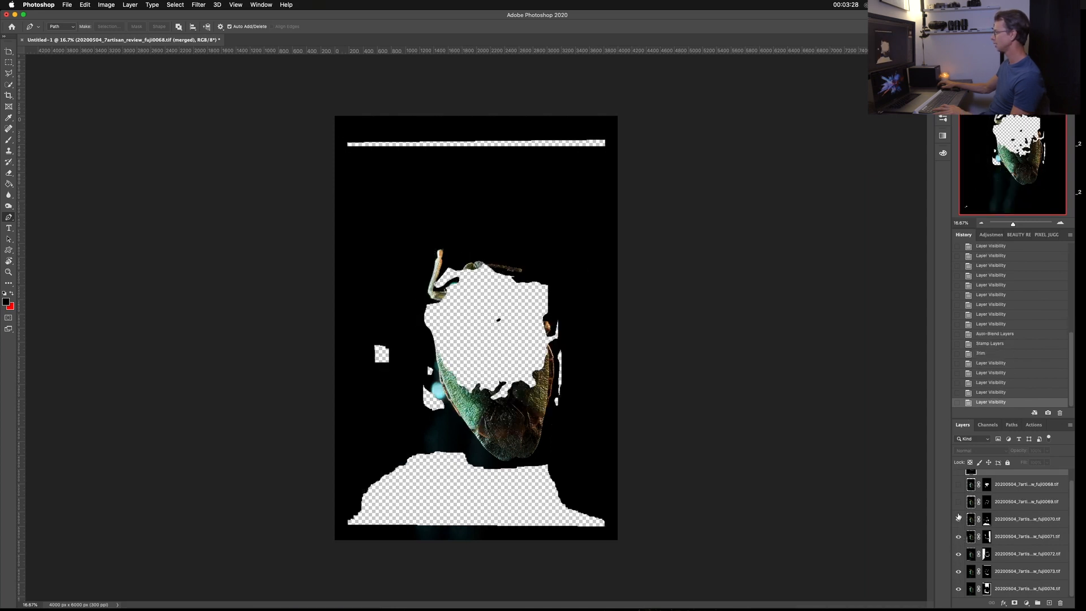
left_click(959, 518)
left_click(958, 501)
scroll(957, 500, "up", 2)
left_click(958, 496)
left_click(958, 478)
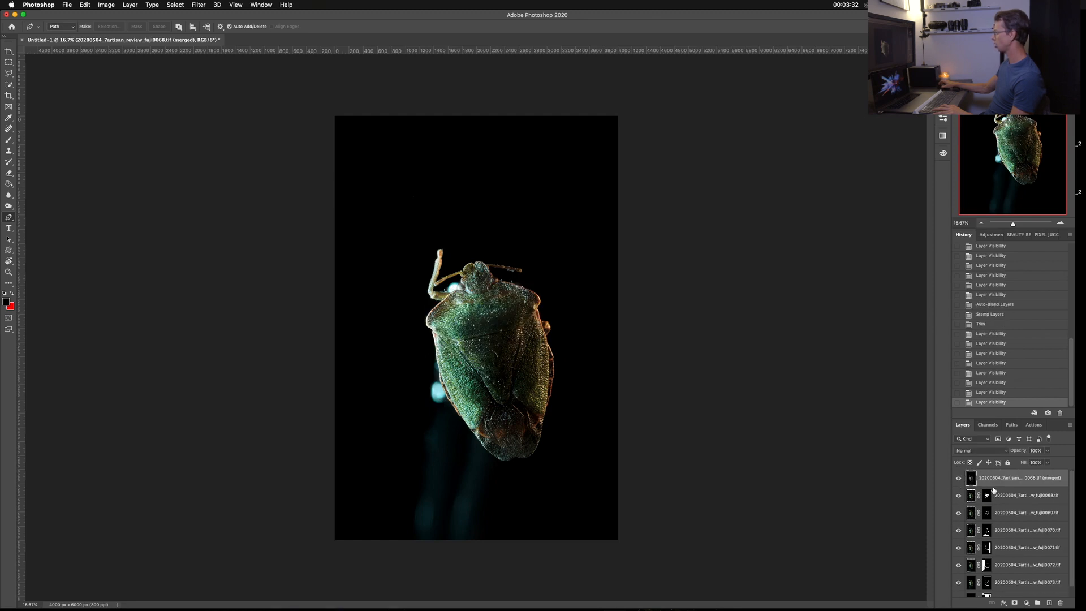
scroll(968, 495, "down", 1)
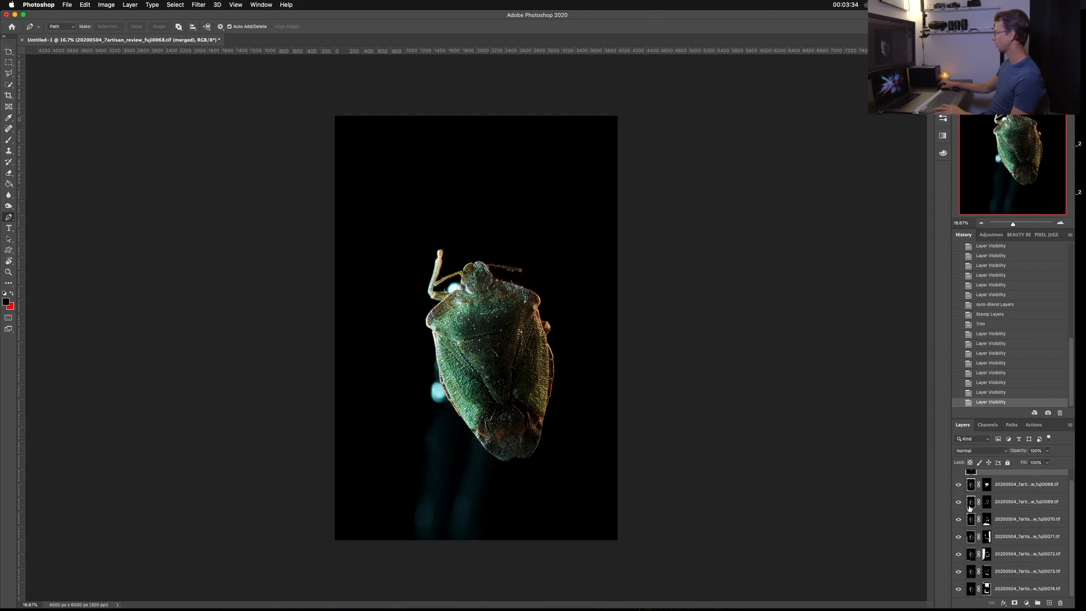
scroll(995, 539, "up", 1)
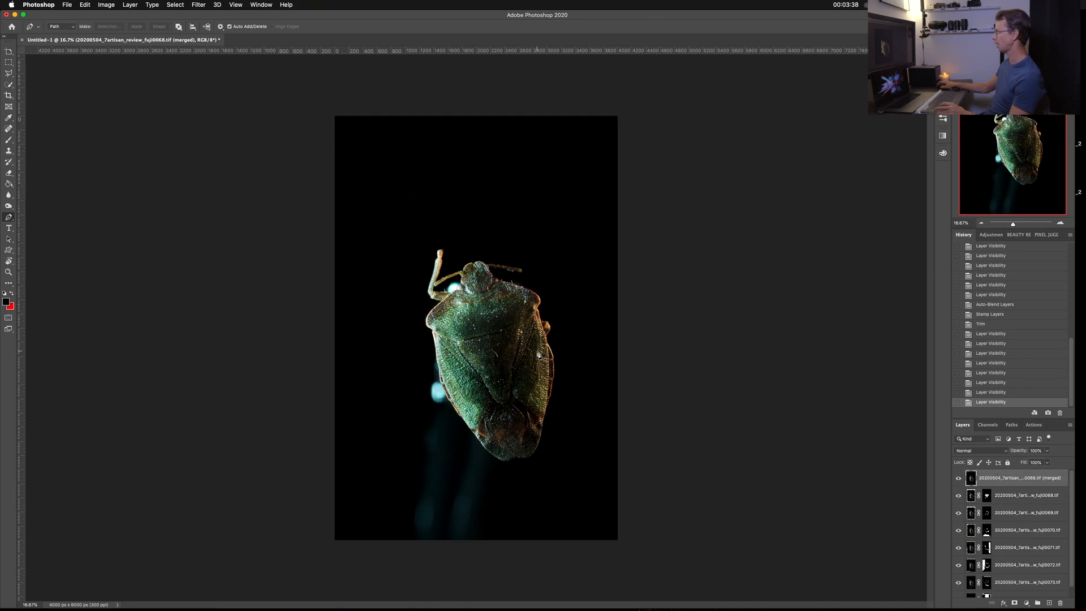
Inspect the sharpness of the merged image around the bug's shell, head and front leg.
key("super+plus")
key("super+plus")
key("super+plus")
key("super+plus")
key("super+plus")
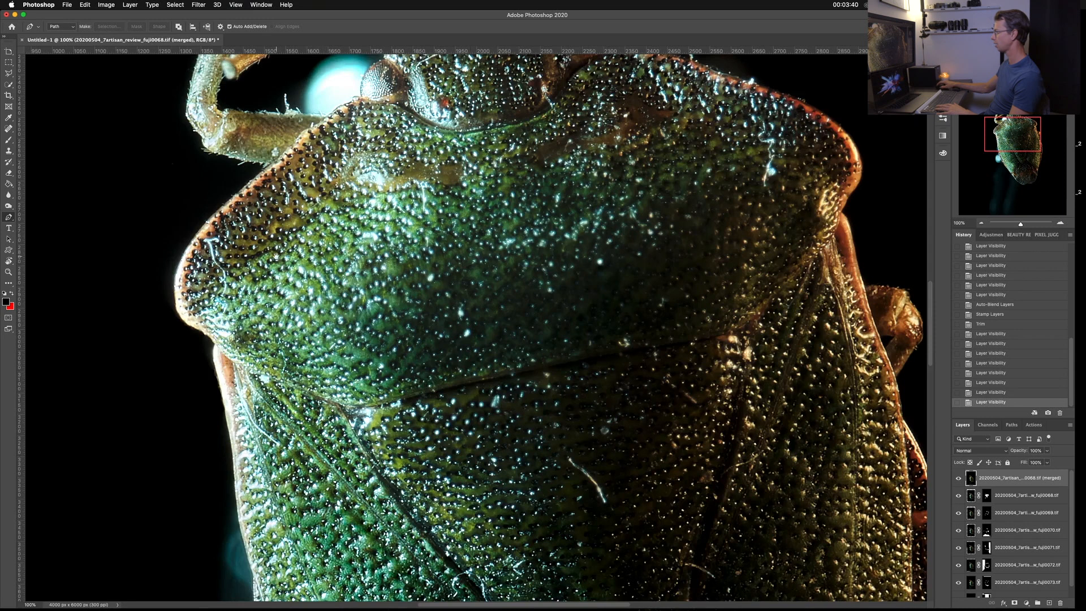
left_click_drag(271, 252, 372, 444)
key("super+plus")
left_click_drag(293, 382, 357, 246)
key("super+minus")
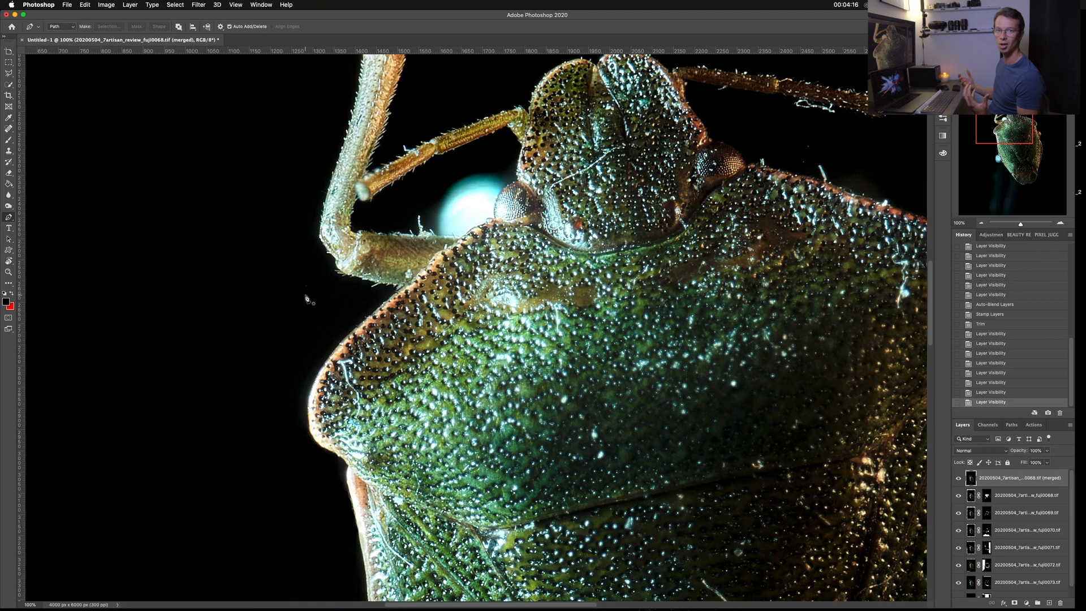
Trace a closed Pen tool path around the bug's body, front leg and antennae on the merged layer.
left_click(352, 331)
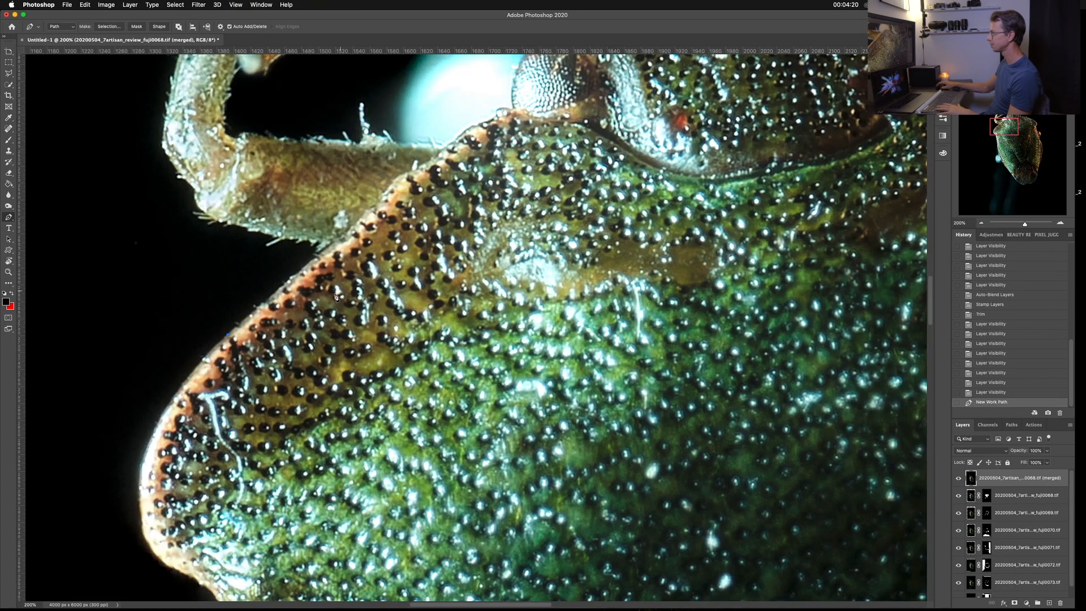
left_click(331, 244)
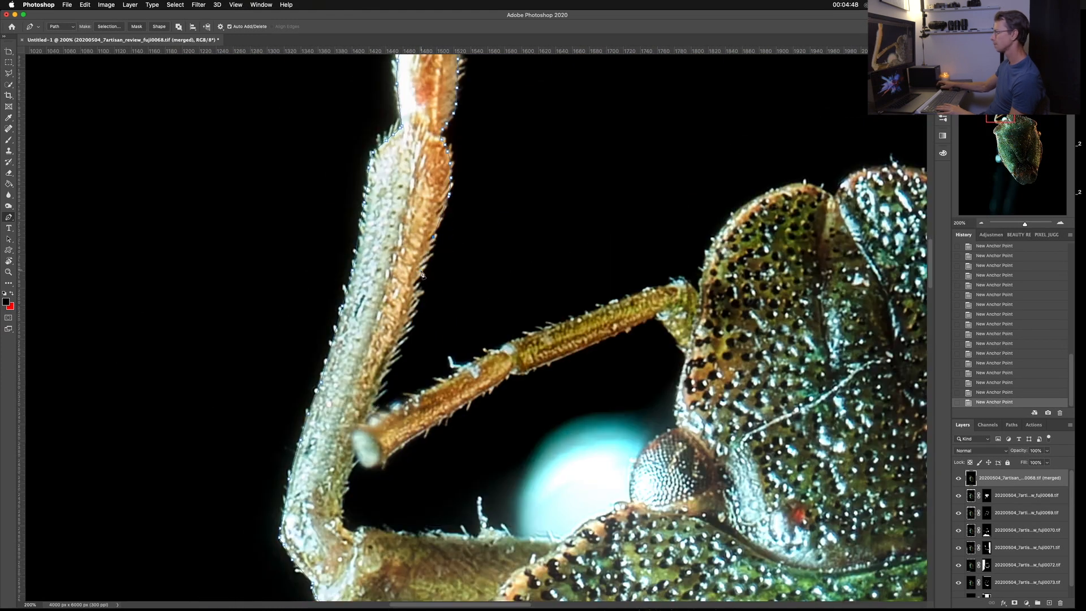
left_click(508, 375)
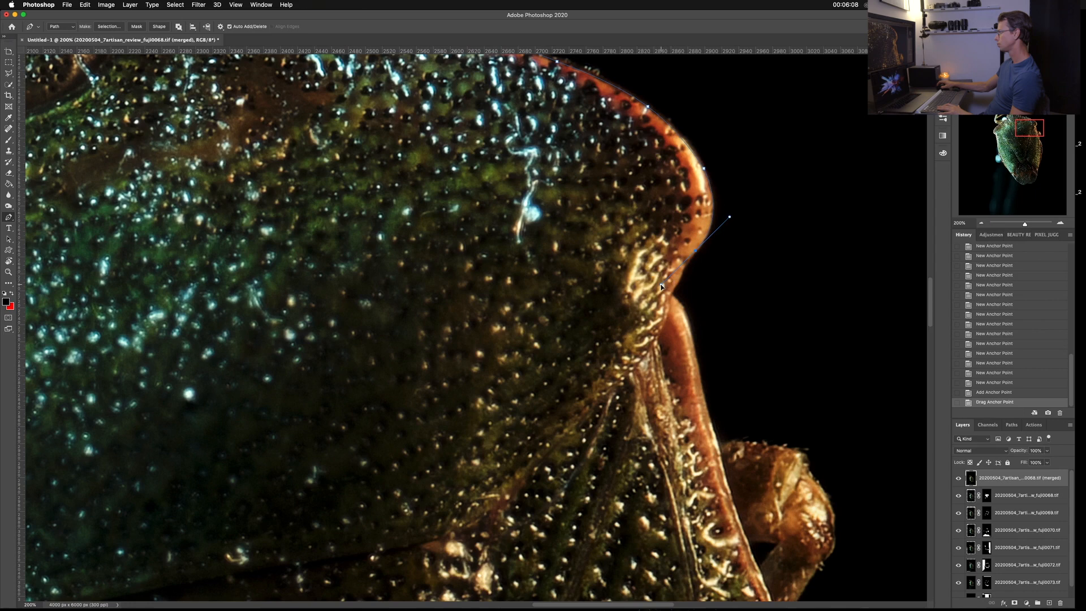
left_click(648, 319)
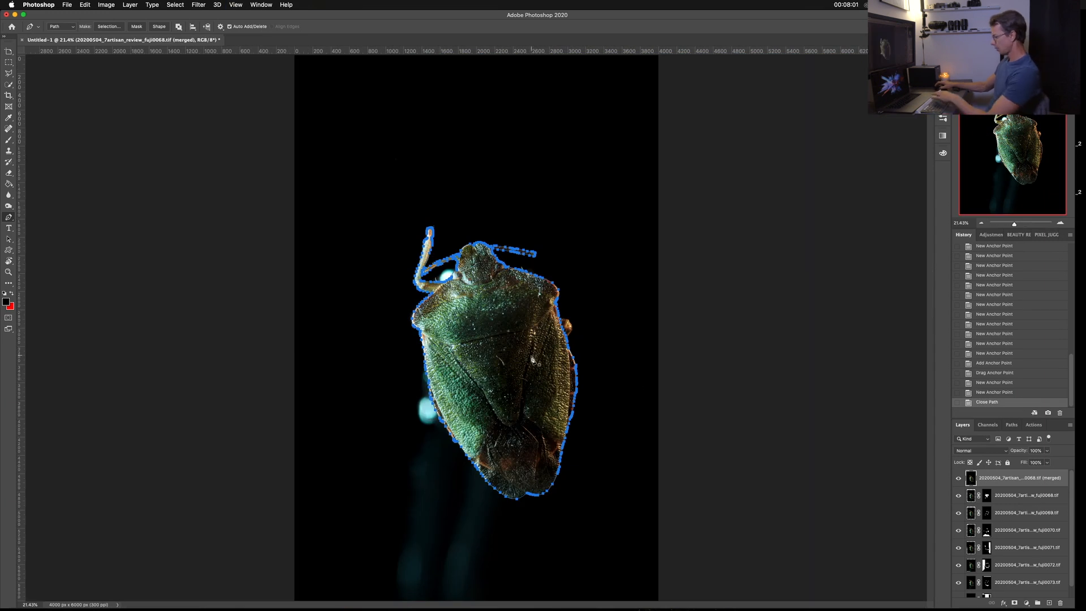
Load the bug's work path as a selection and return to the layer list.
key("super+plus")
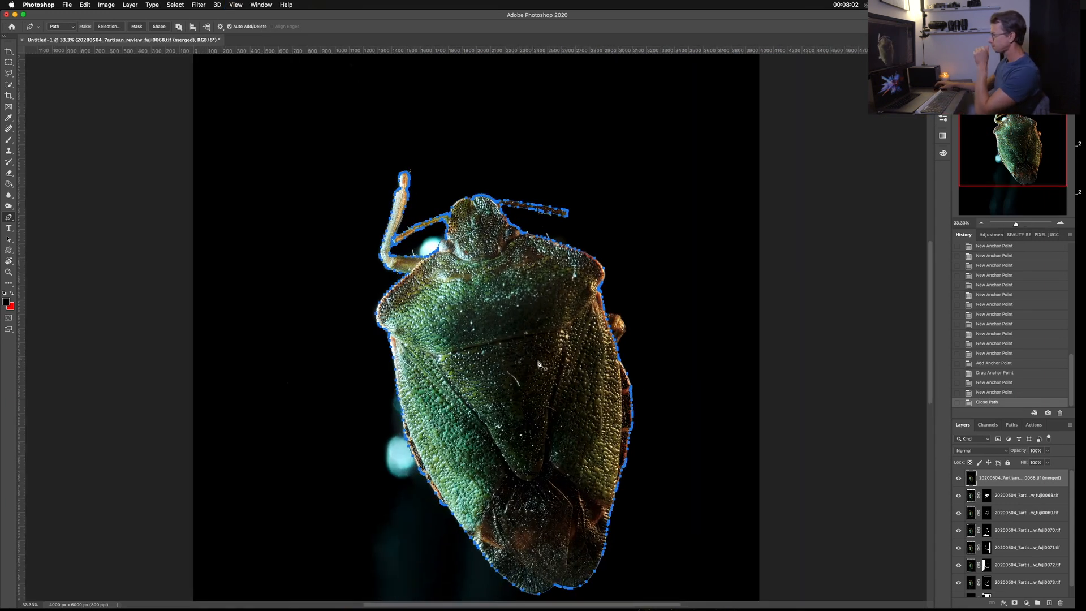
scroll(508, 239, "down", 2)
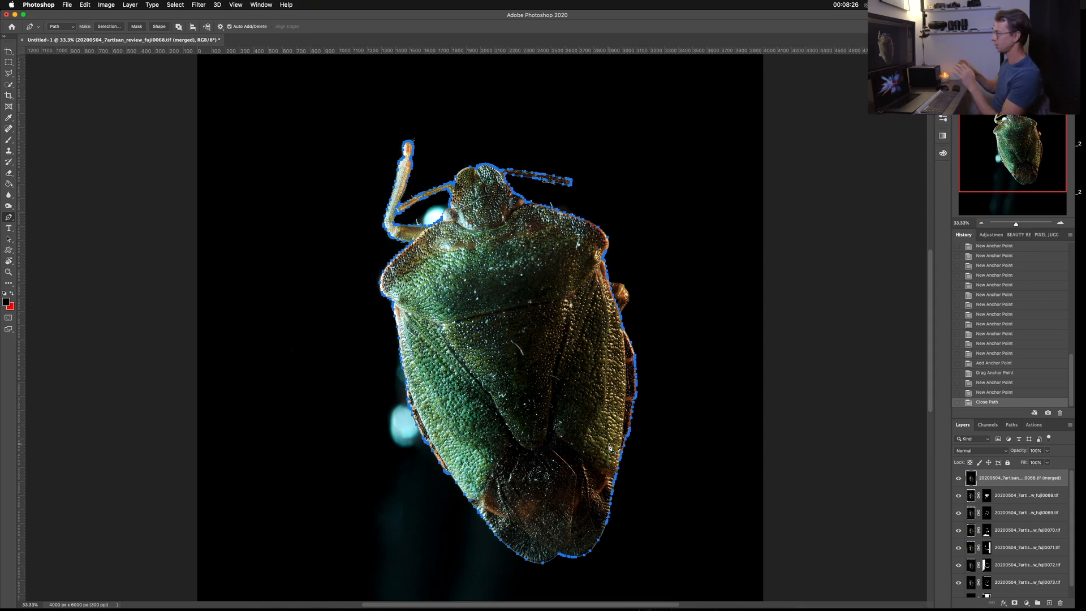
left_click(1005, 425)
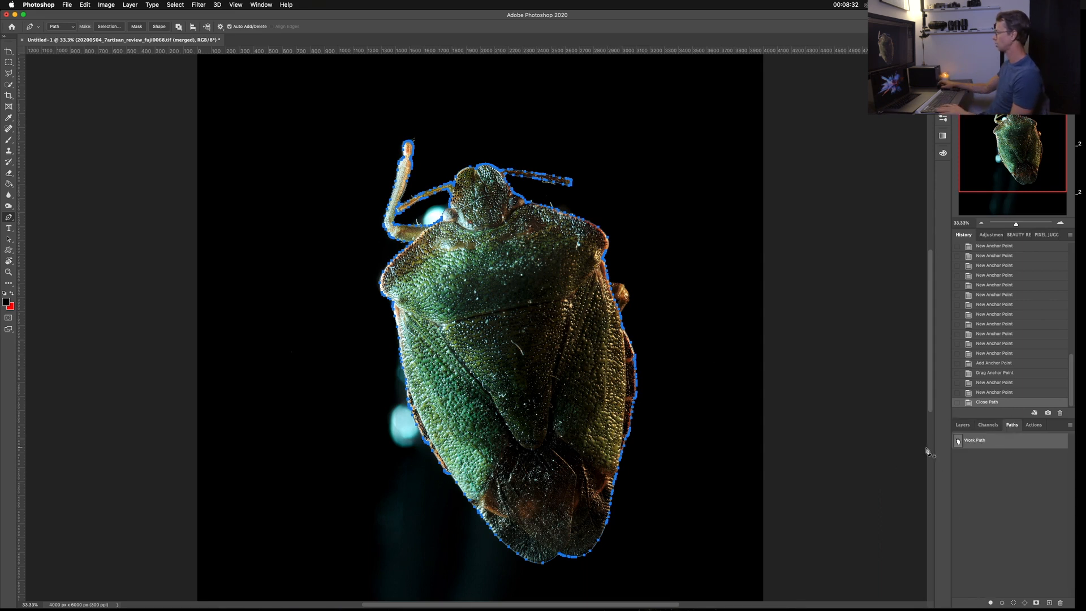
left_click(958, 441, "super")
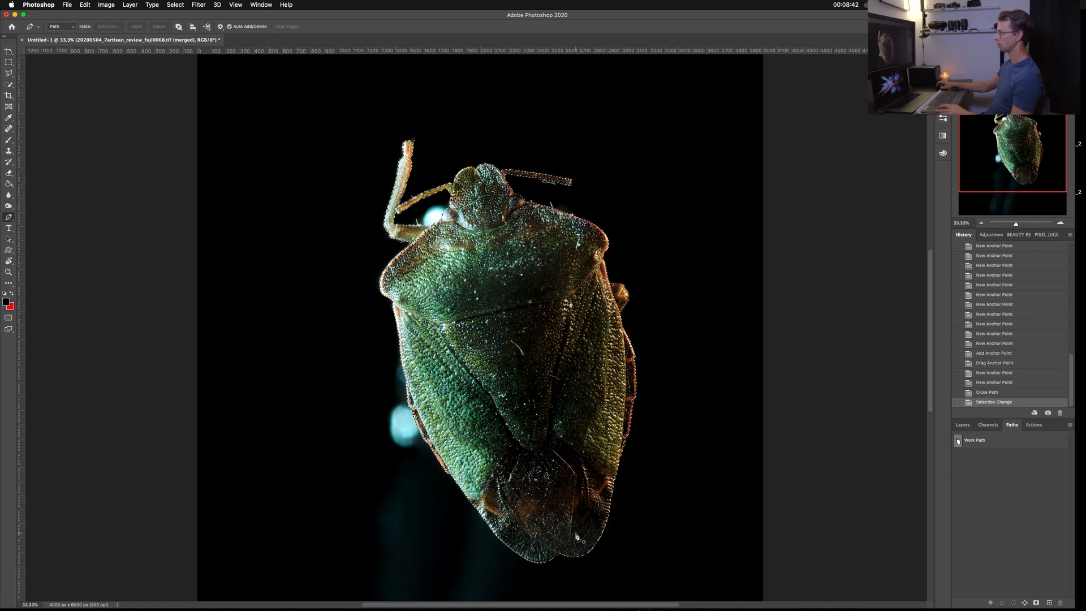
left_click(969, 426)
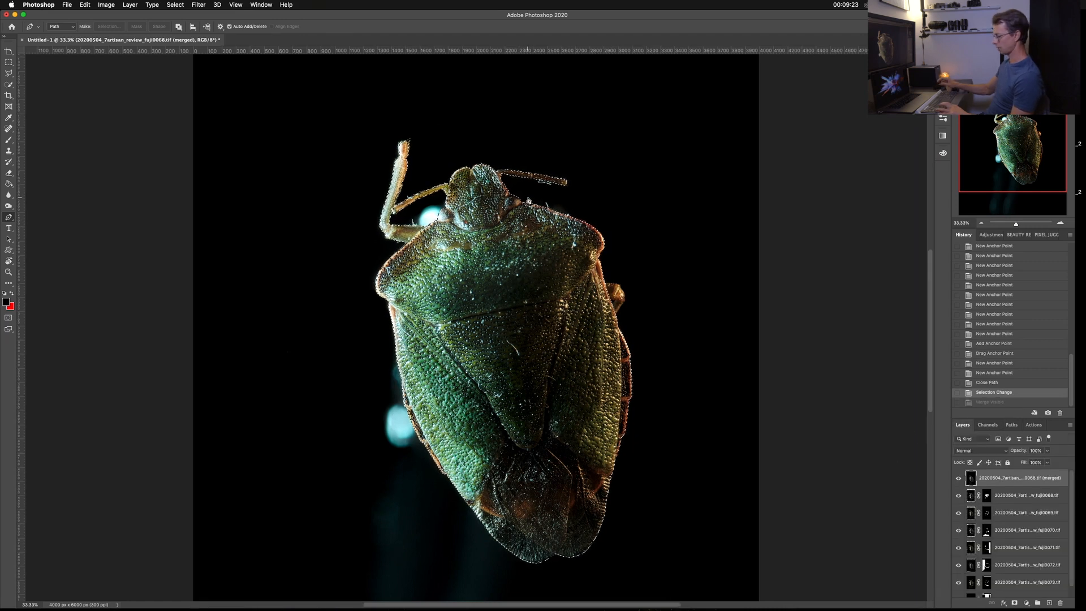
Open the bug selection in Select and Mask and enlarge the Refine Edge brush.
key("alt+super+r")
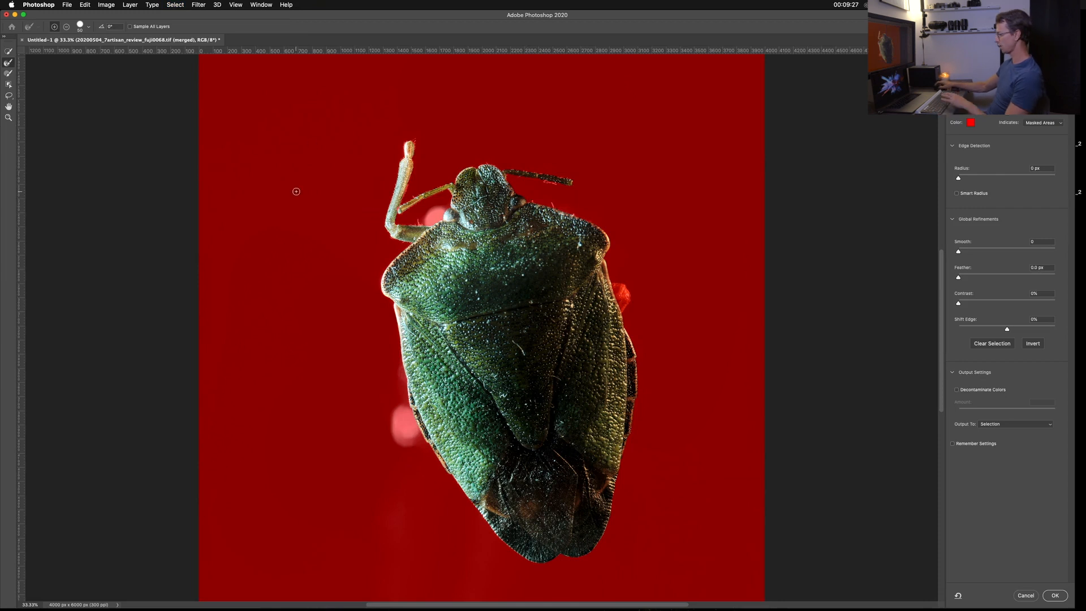
key("bracketright")
key("bracketright")
key("bracketright")
key("super+1")
left_click_drag(270, 154, 367, 519)
key("super+plus")
key("super+plus")
left_click_drag(164, 288, 432, 497)
key("super+minus")
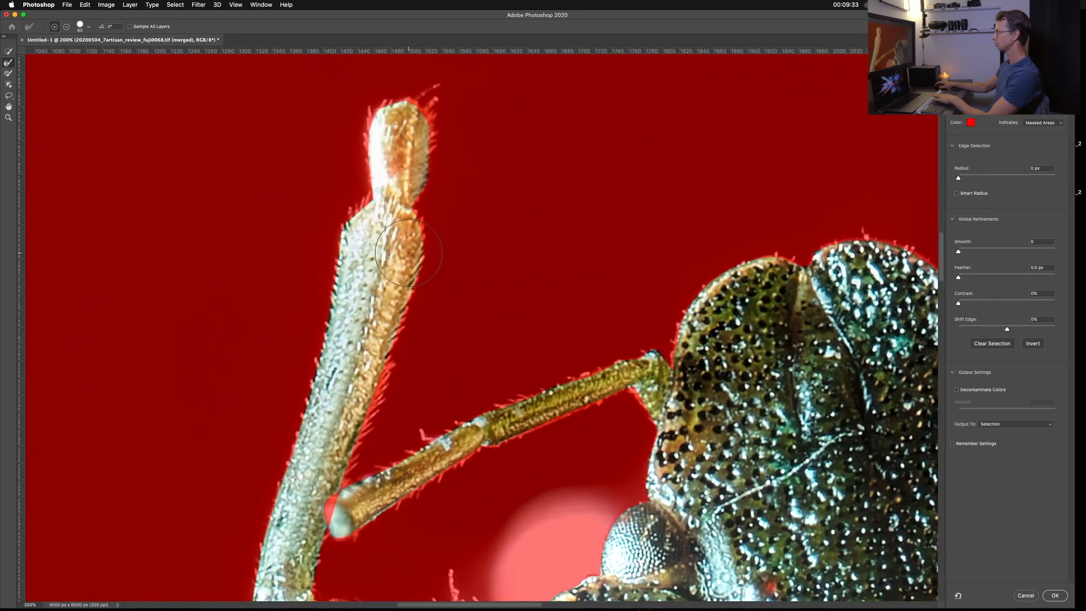
Shrink the Refine Edge brush to about 25 px and brush over the fine hairs around the tip of the raised front leg.
key("bracketleft")
key("bracketleft")
key("bracketleft")
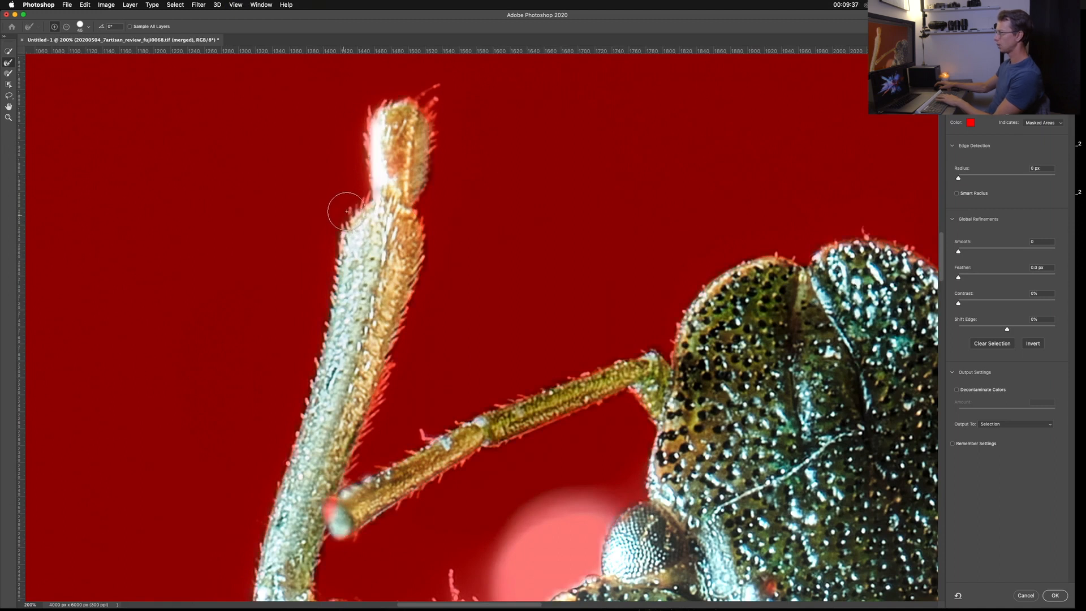
key("bracketleft")
key("bracketleft")
key("bracketleft")
key("bracketleft")
mouse_move(362, 182)
left_mouse_down()
mouse_move(365, 118)
mouse_move(376, 102)
mouse_move(416, 94)
mouse_move(437, 119)
mouse_move(420, 202)
mouse_move(438, 84)
mouse_move(427, 89)
mouse_move(448, 81)
mouse_move(423, 113)
left_mouse_up()
mouse_move(424, 111)
left_mouse_down()
mouse_move(428, 103)
mouse_move(439, 138)
left_mouse_up()
left_click_drag(413, 218, 426, 104)
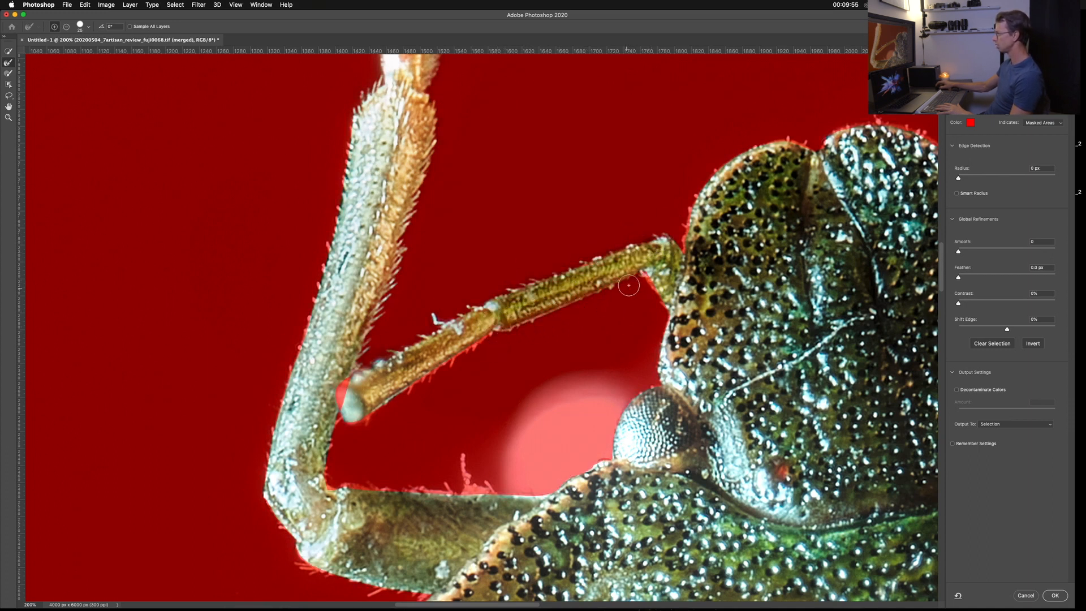
Refine the hairy edges of the bent antenna beside the front leg, the inner side of the leg and the adjoining head edge.
left_click_drag(491, 344, 513, 254)
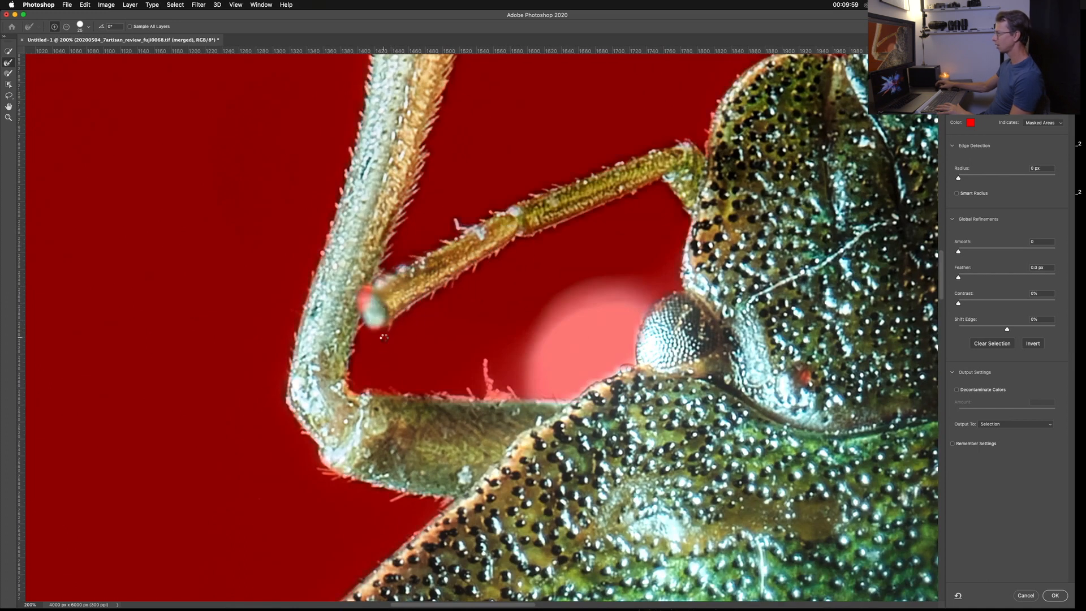
mouse_move(427, 395)
left_mouse_down()
mouse_move(512, 392)
mouse_move(483, 361)
left_mouse_up()
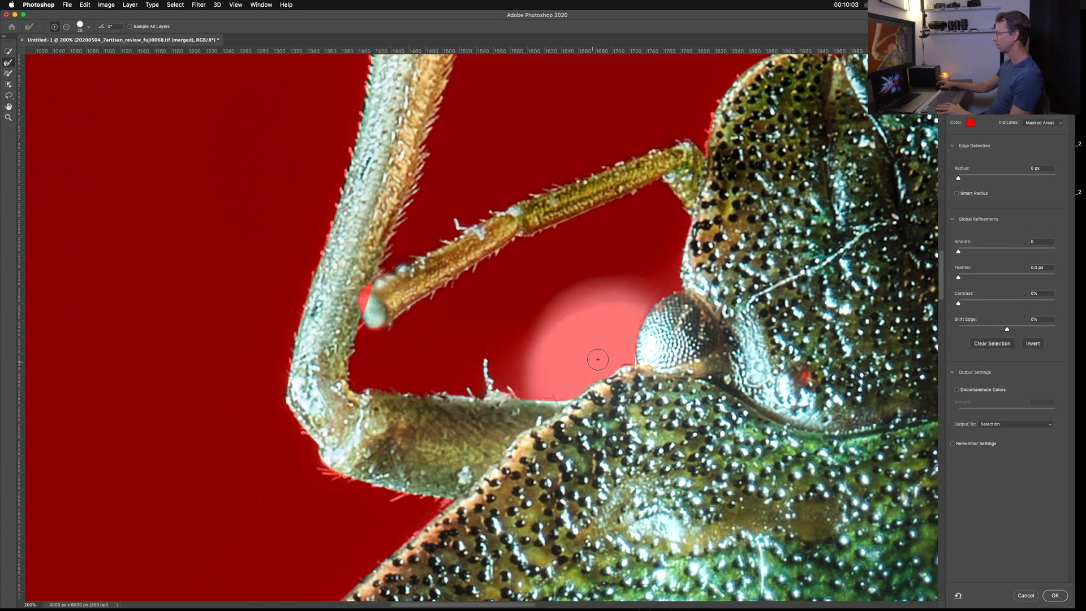
key("bracketleft")
key("bracketleft")
left_click_drag(680, 265, 694, 219)
left_click_drag(499, 367, 510, 327)
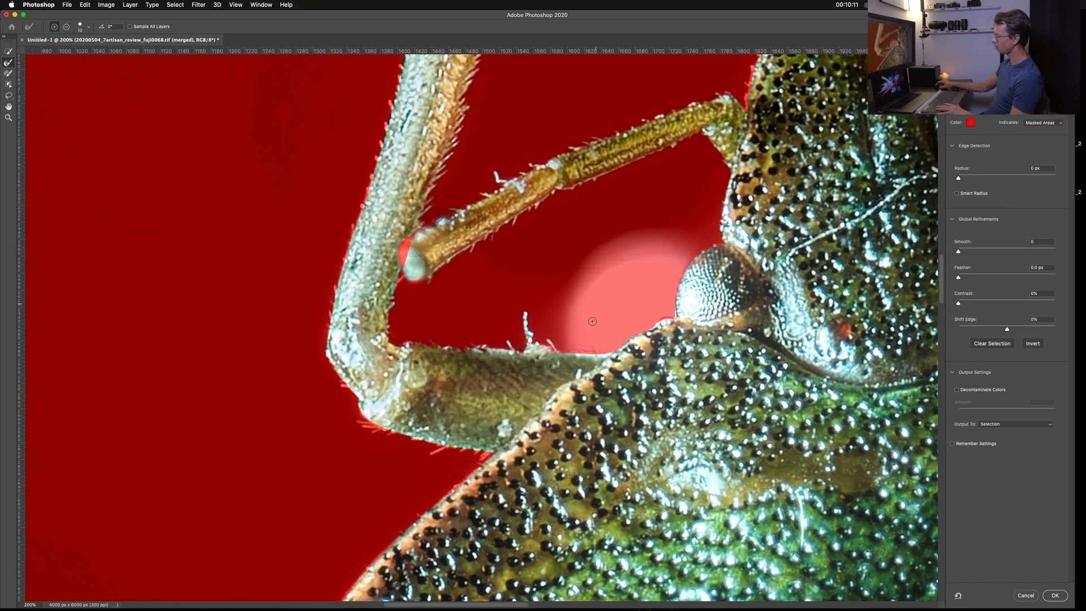
Refine the outer edge of the front leg from its lower joint up to the tip with a small brush.
scroll(531, 287, "down", 2)
mouse_move(471, 396)
left_mouse_down()
mouse_move(402, 387)
mouse_move(329, 351)
mouse_move(303, 294)
left_mouse_up()
key("bracketright")
key("bracketright")
key("bracketright")
key("bracketright")
key("bracketright")
key("bracketright")
key("bracketleft")
key("bracketleft")
key("bracketleft")
key("bracketleft")
key("bracketleft")
key("bracketleft")
scroll(300, 291, "up", 8)
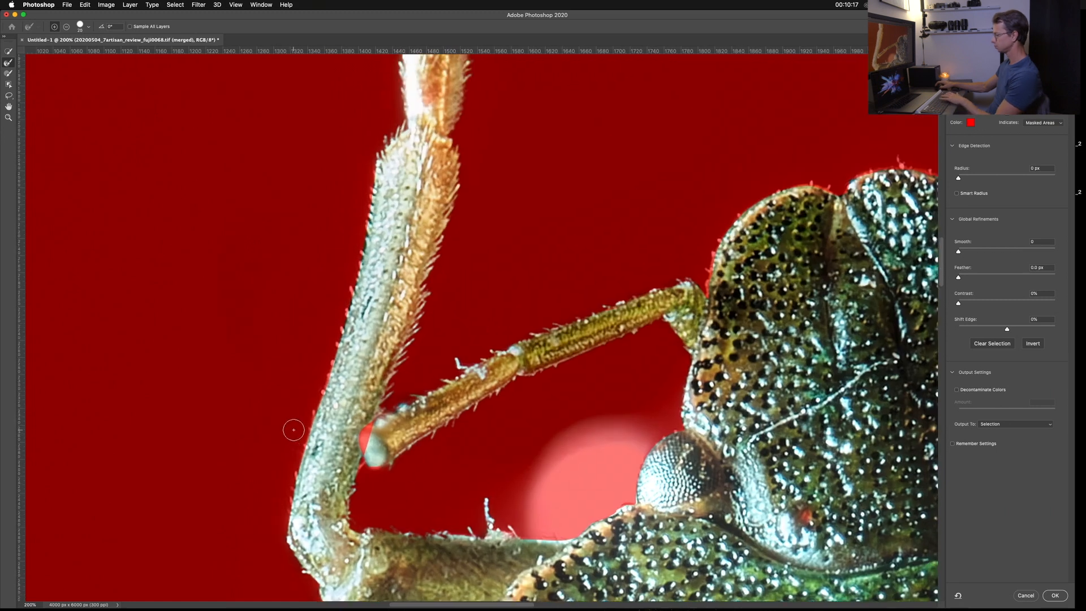
mouse_move(282, 510)
left_mouse_down()
mouse_move(345, 305)
mouse_move(356, 219)
left_mouse_up()
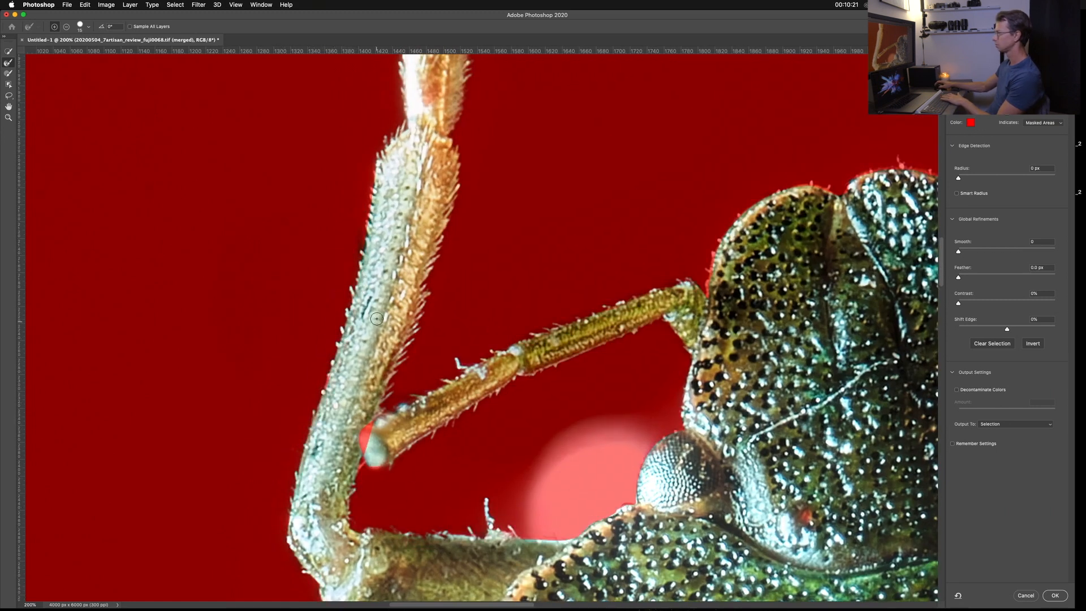
left_click_drag(359, 258, 383, 138)
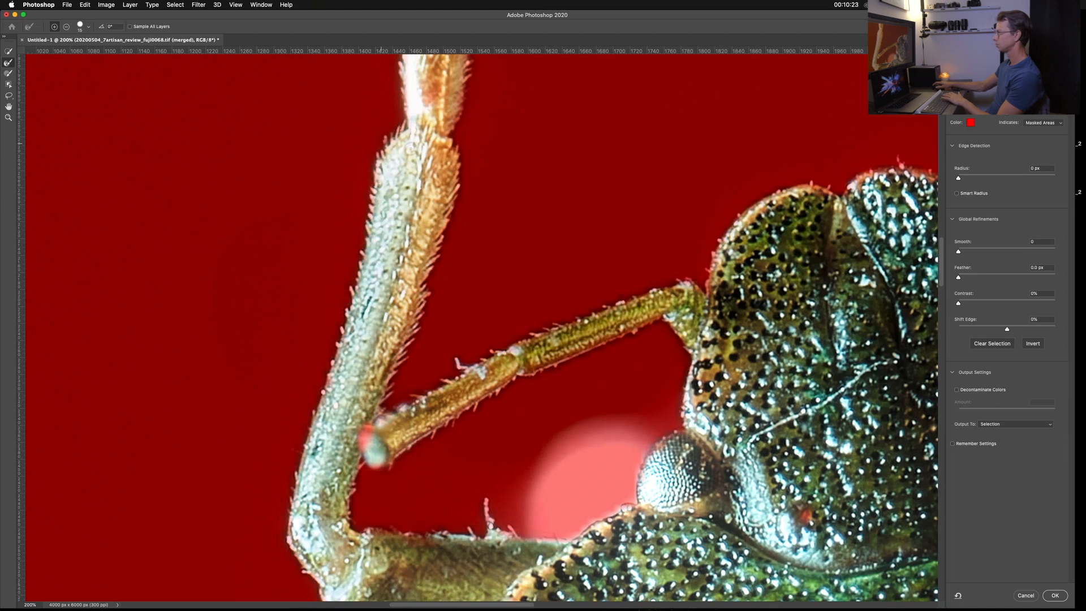
scroll(479, 320, "down", 3)
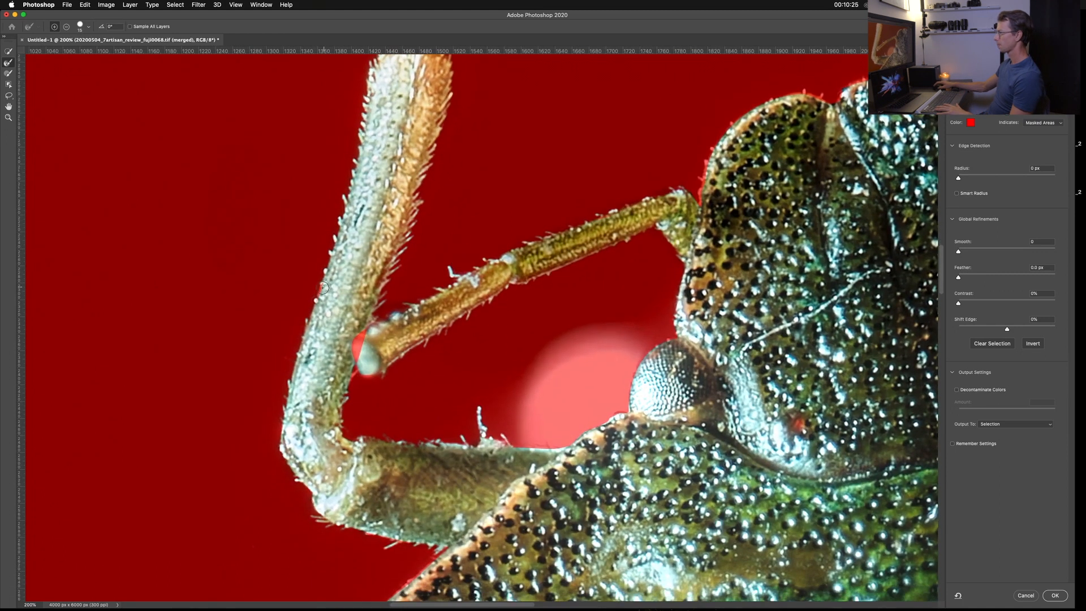
Add the missing spot at the end of the bent antenna to the selection with a 25 px Quick Selection brush.
left_click(8, 53)
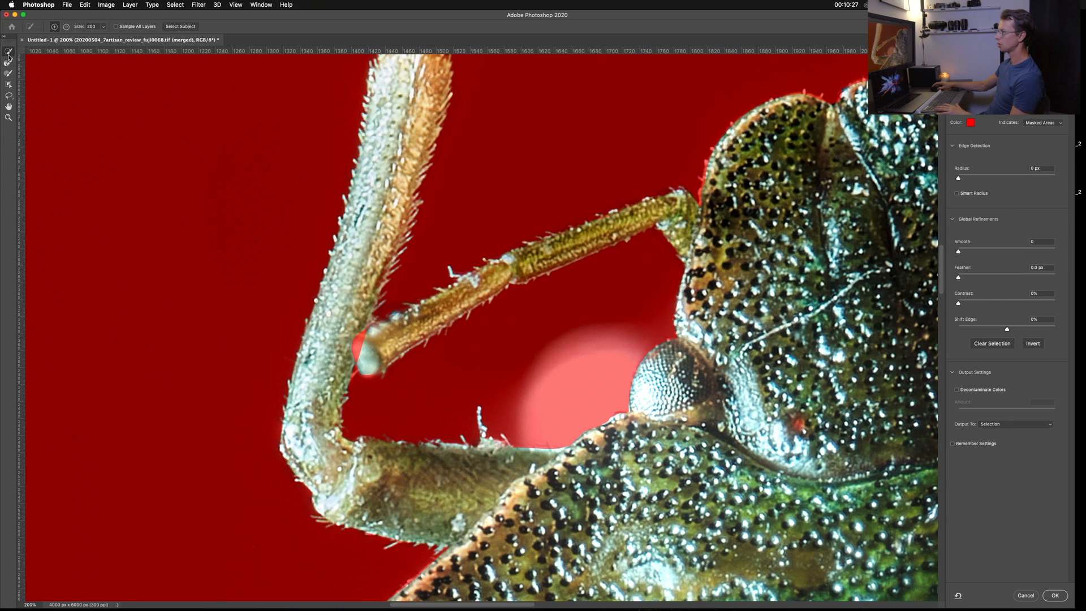
key("bracketleft")
key("bracketleft")
key("bracketleft")
key("bracketleft")
key("bracketleft")
key("bracketleft")
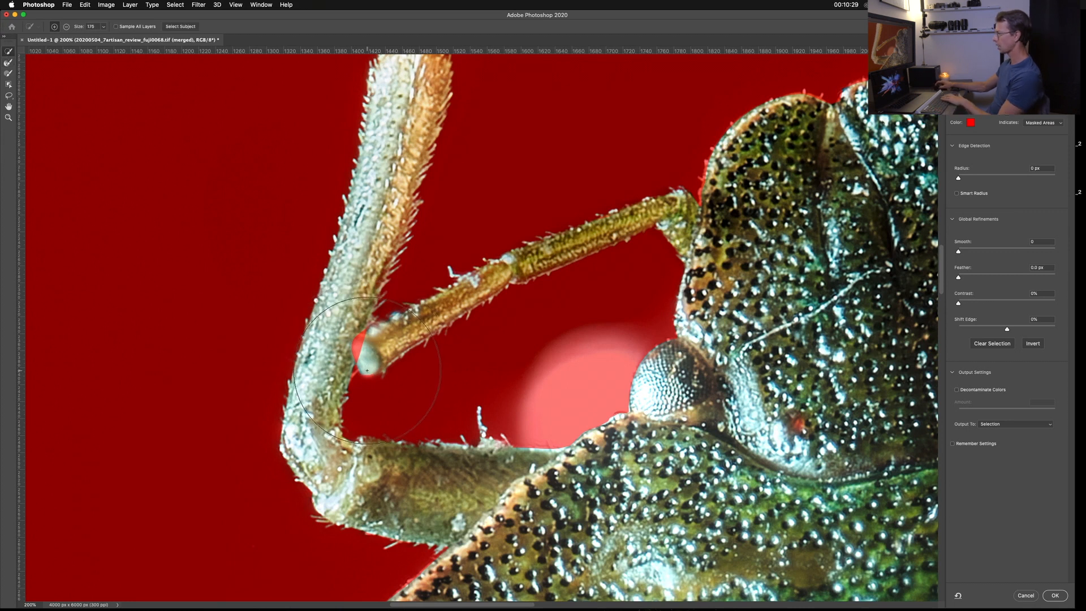
key("bracketleft")
key("bracketleft")
left_click(360, 357)
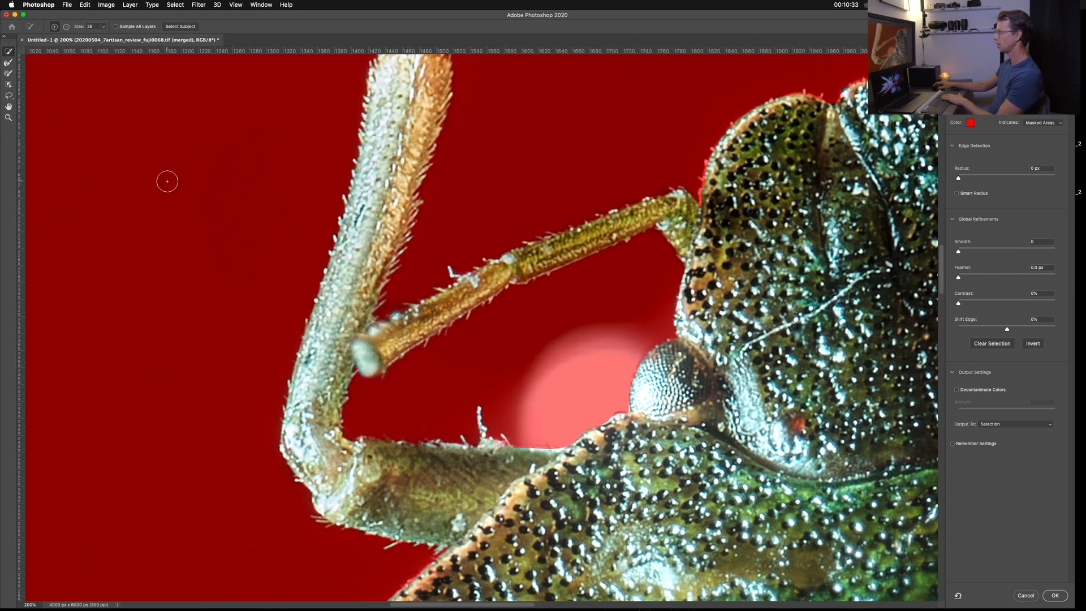
Return to the Refine Edge Brush and refine the edges of the dark antenna and the shoulder beside it.
left_click(7, 63)
scroll(577, 267, "right", 5)
scroll(577, 266, "up", 4)
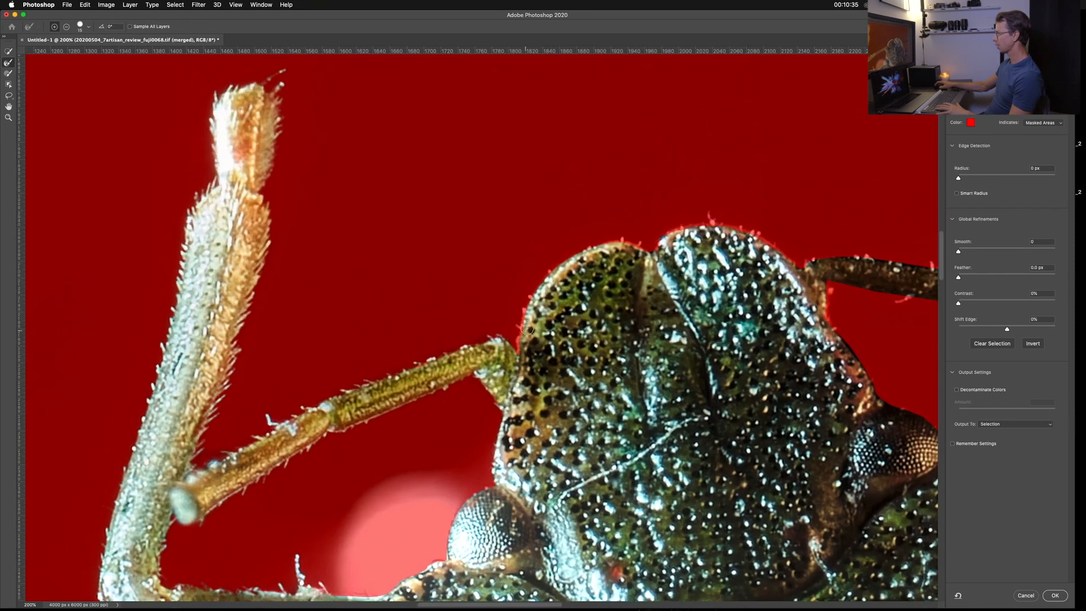
scroll(630, 236, "right", 10)
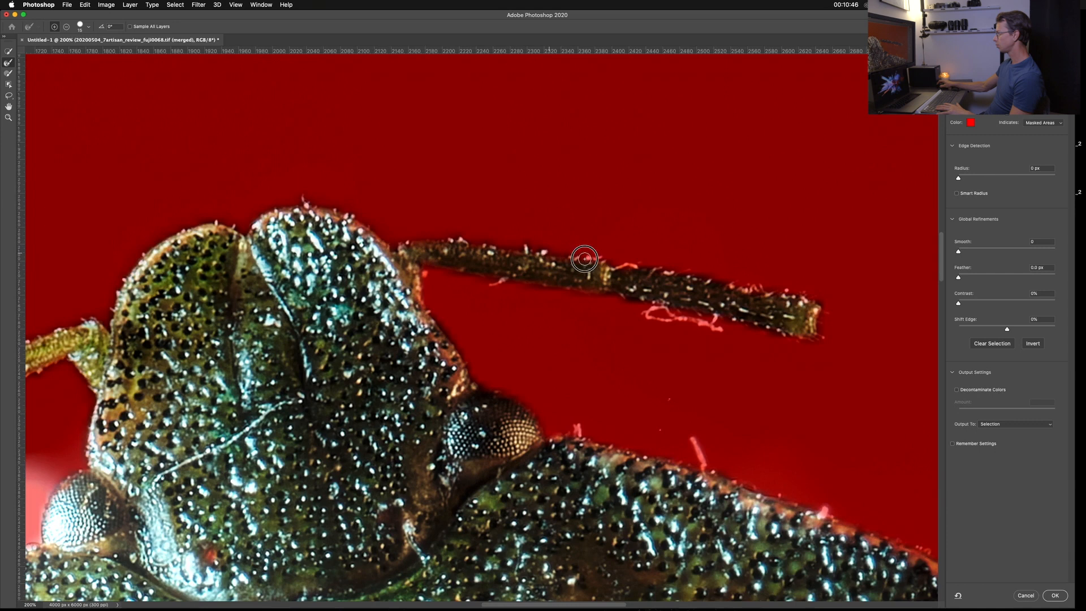
left_click_drag(818, 338, 749, 335)
left_click_drag(616, 297, 503, 281)
left_click_drag(597, 401, 461, 303)
mouse_move(436, 328)
left_mouse_down()
mouse_move(494, 358)
mouse_move(693, 416)
left_mouse_up()
left_click_drag(731, 412, 596, 247)
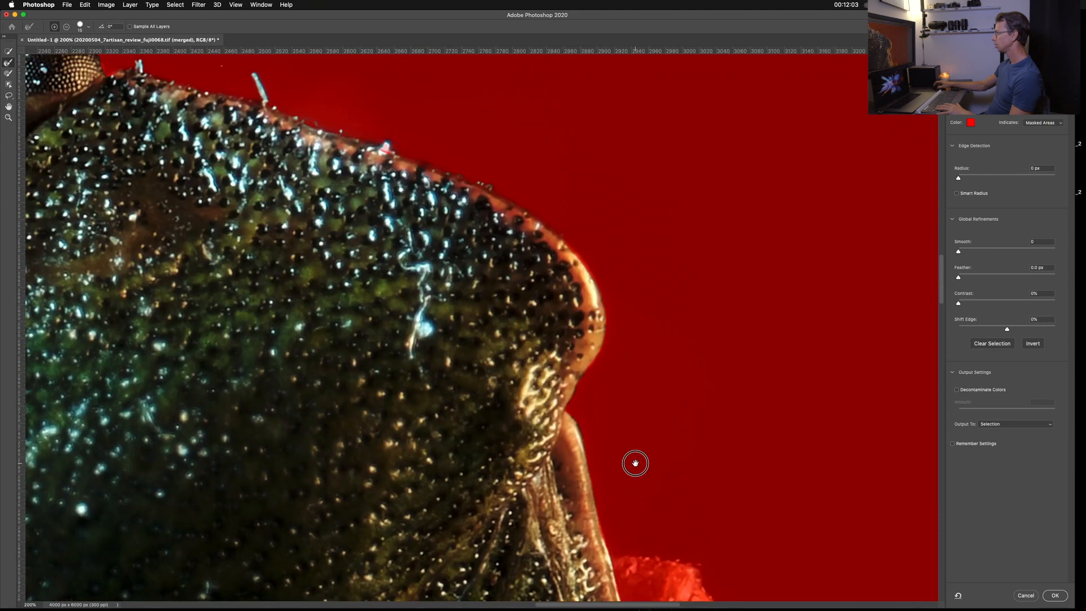
Refine the edge of the head between the base of the dark antenna and the eye below it.
left_click_drag(617, 356, 668, 449)
left_click_drag(586, 377, 695, 437)
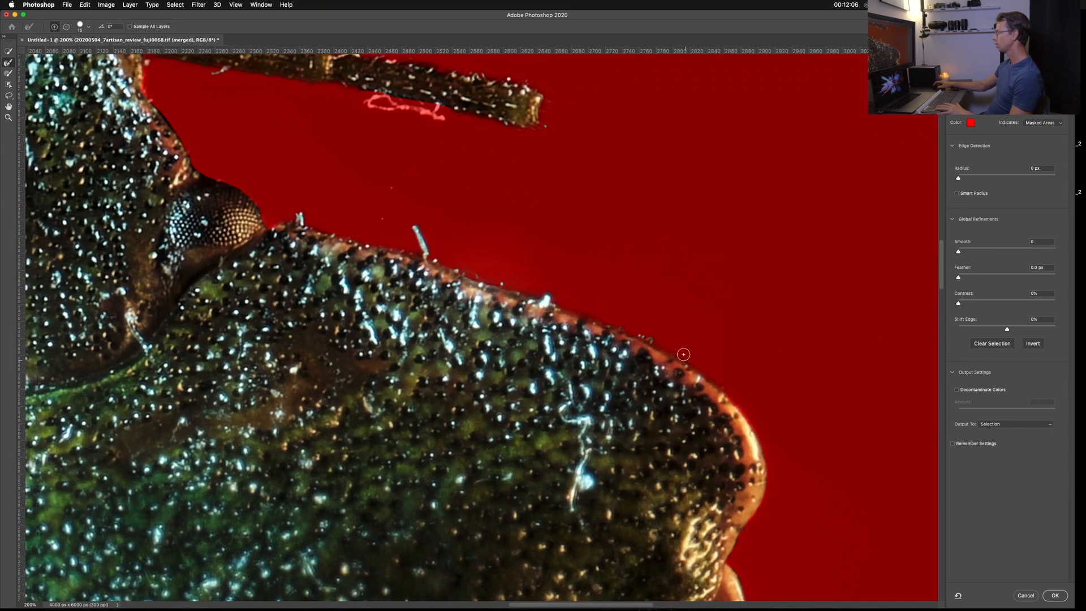
left_click_drag(447, 459, 646, 558)
left_click_drag(453, 377, 643, 377)
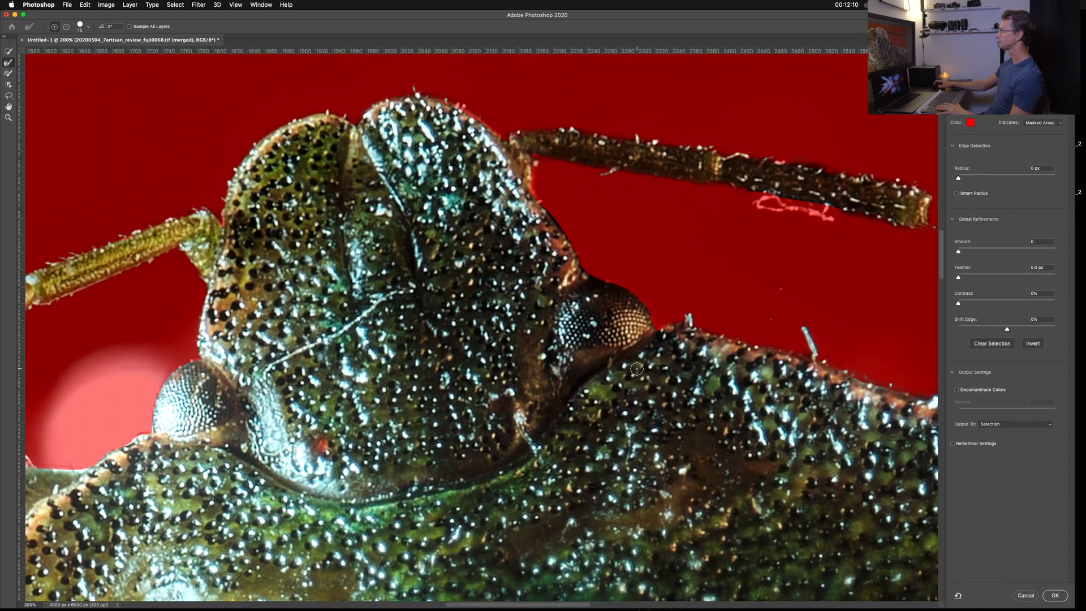
left_click_drag(557, 207, 536, 167)
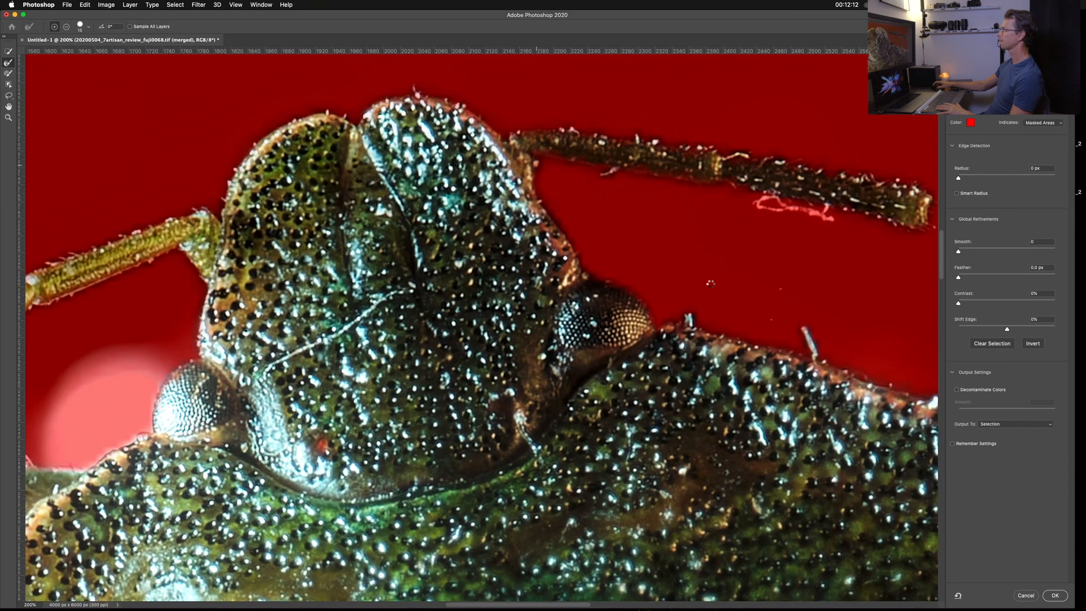
Preview the whole bug selection in the Marching Ants and On Black view modes.
key("super+minus")
key("super+minus")
key("super+minus")
key("super+minus")
key("super+minus")
key("super+plus")
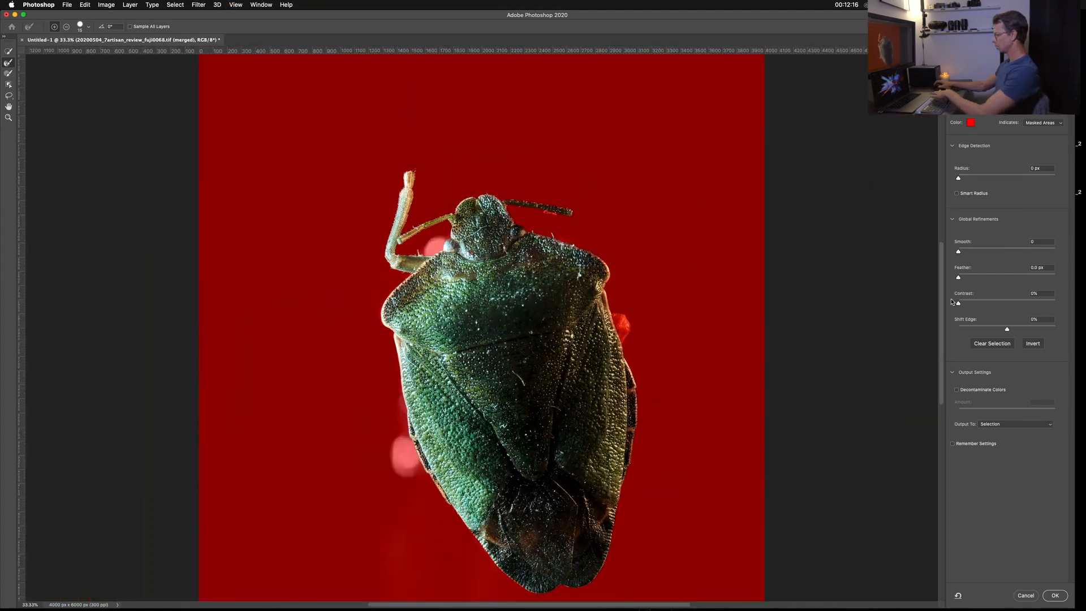
key("super+plus")
key("super+plus")
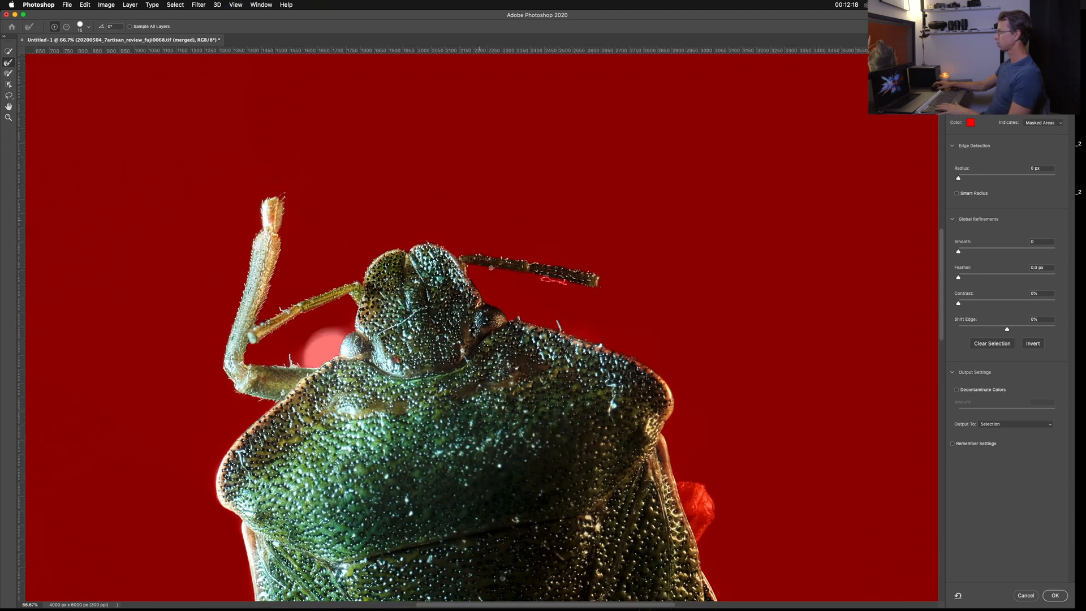
left_click(980, 76)
left_click(977, 116)
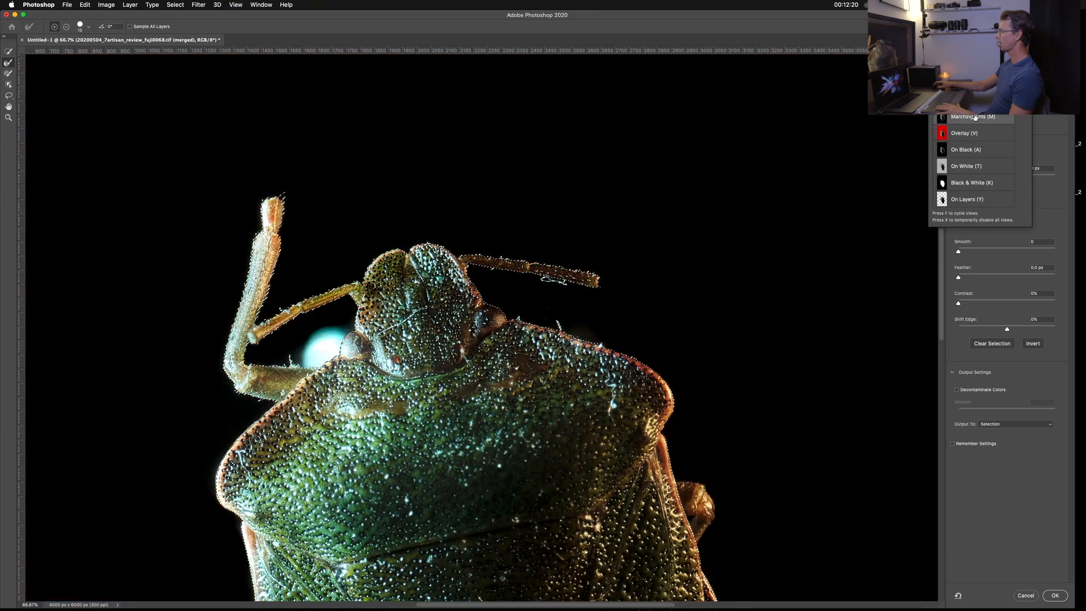
scroll(677, 204, "down", 5)
left_click(981, 76)
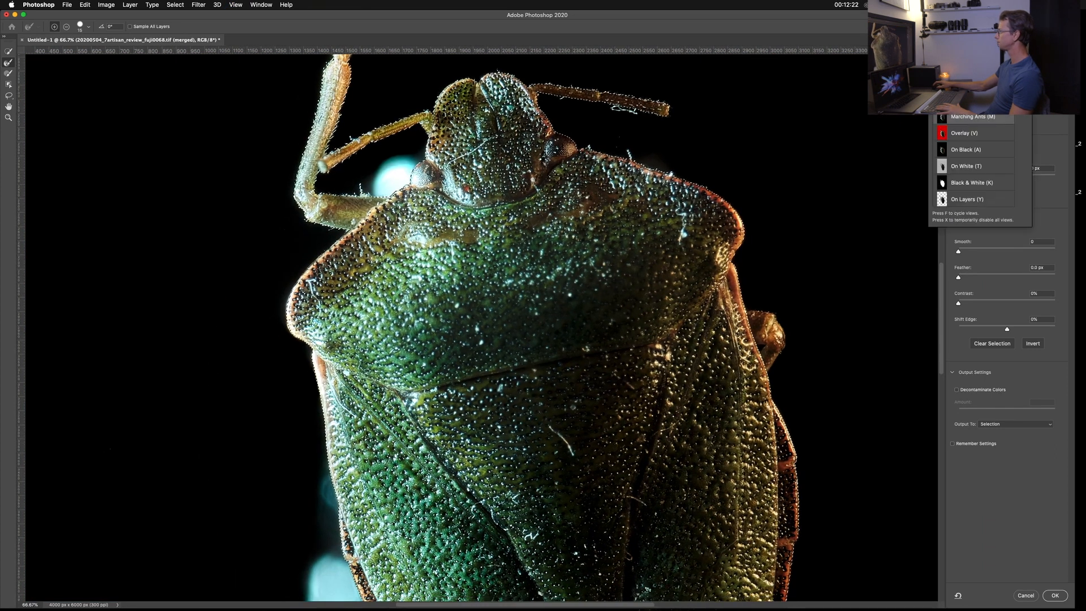
left_click(957, 151)
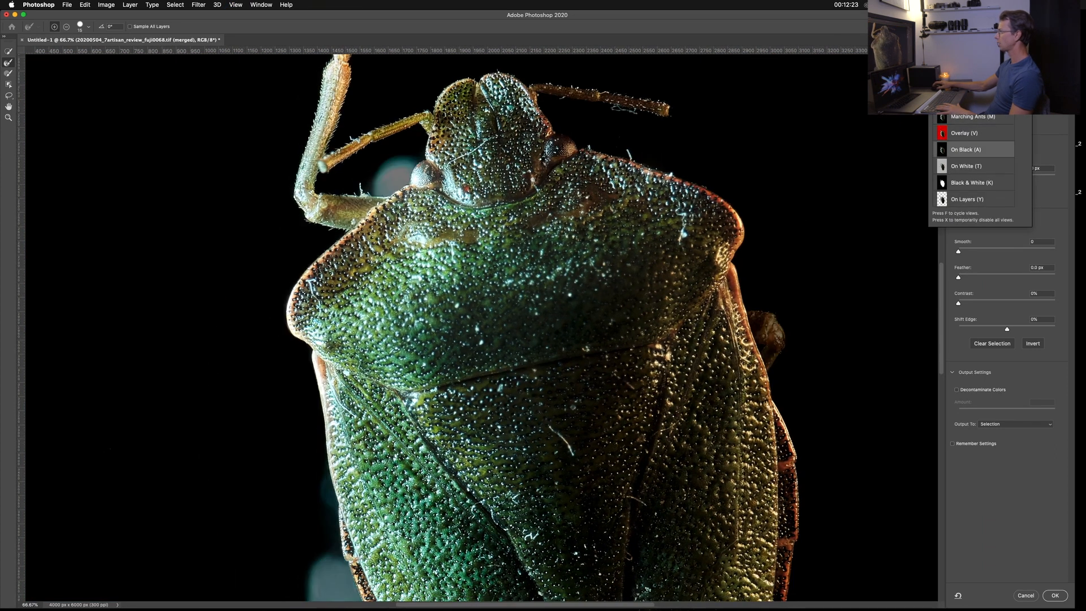
View the selection in Black & White mode and toggle the display of the brushed edge areas.
left_click(975, 182)
left_click(972, 179)
scroll(502, 216, "up", 5)
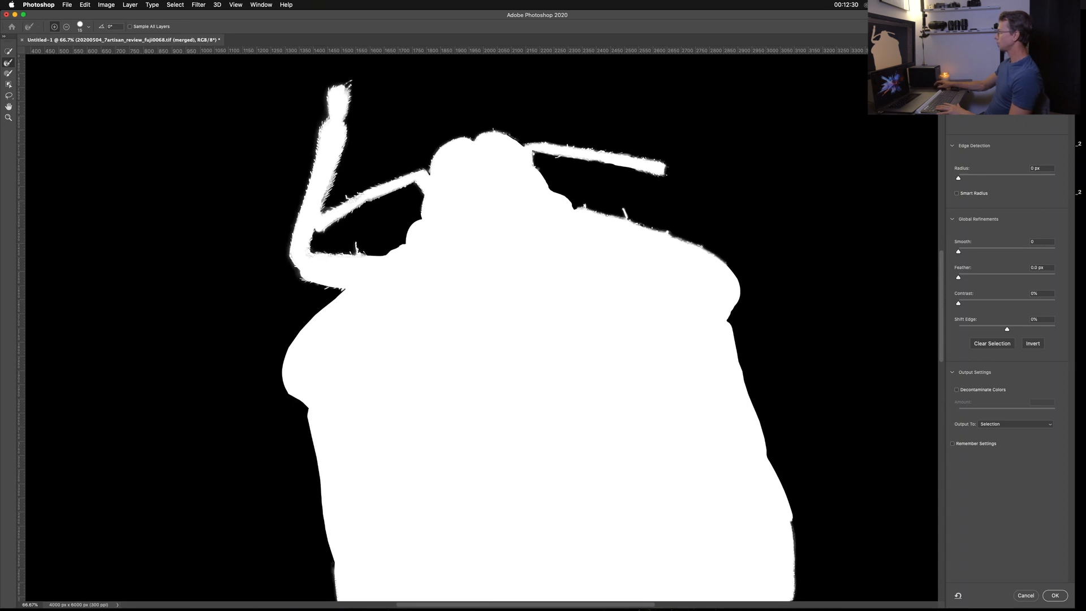
key("j")
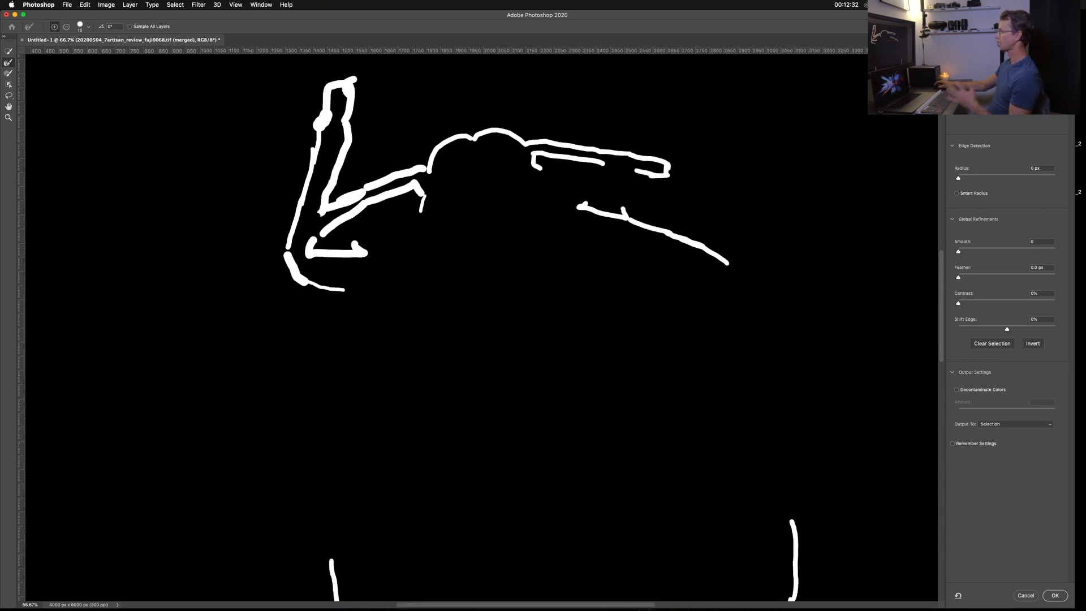
key("j")
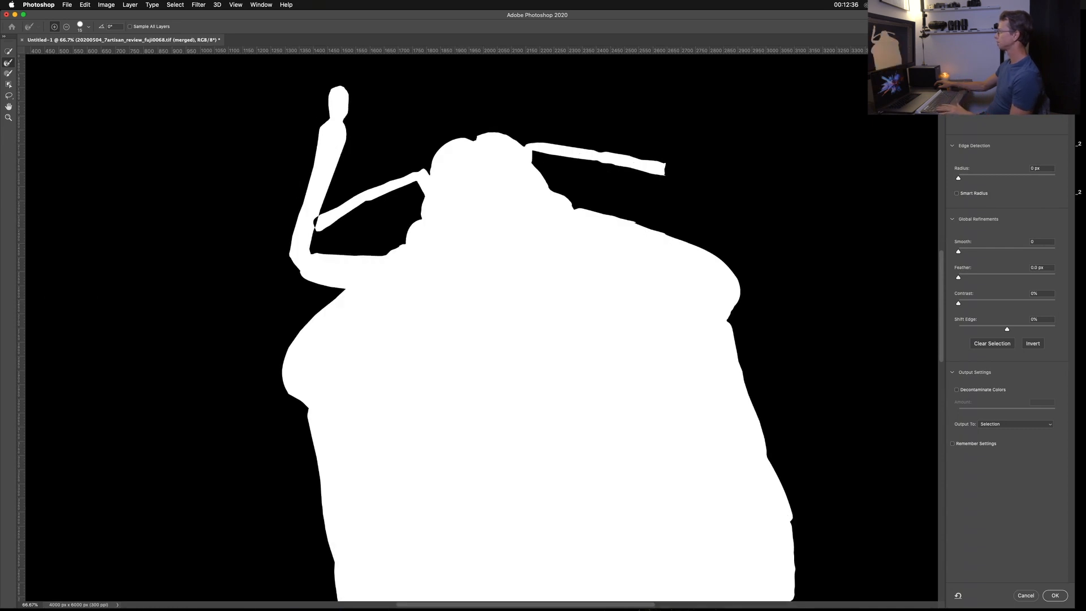
Switch the view back to Overlay and toggle the refined edge areas to compare them with the original selection.
left_click(982, 79)
left_click(964, 132)
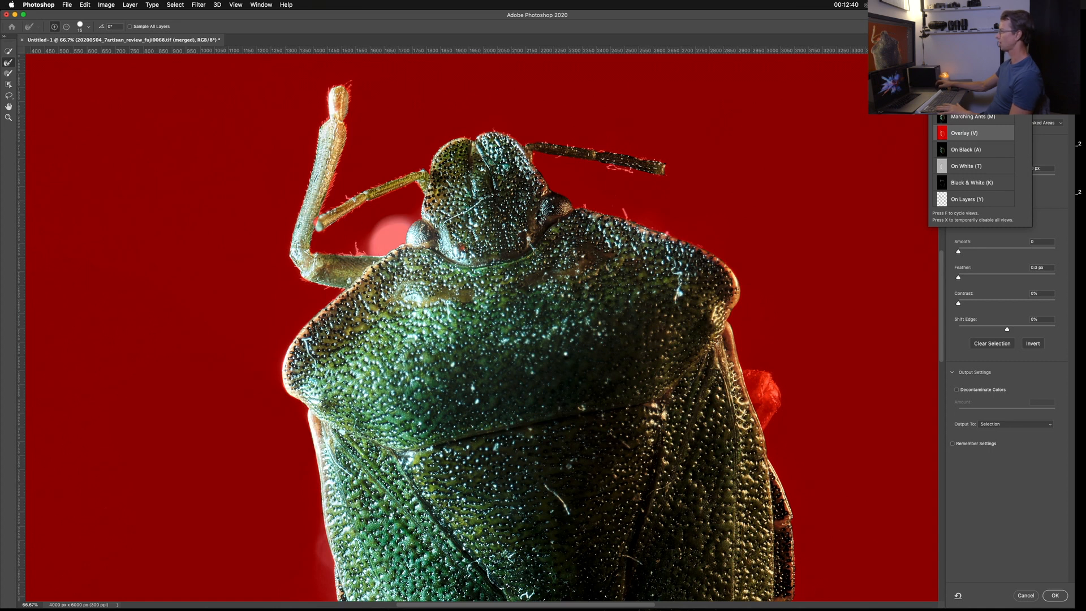
left_click(966, 100)
left_click(964, 133)
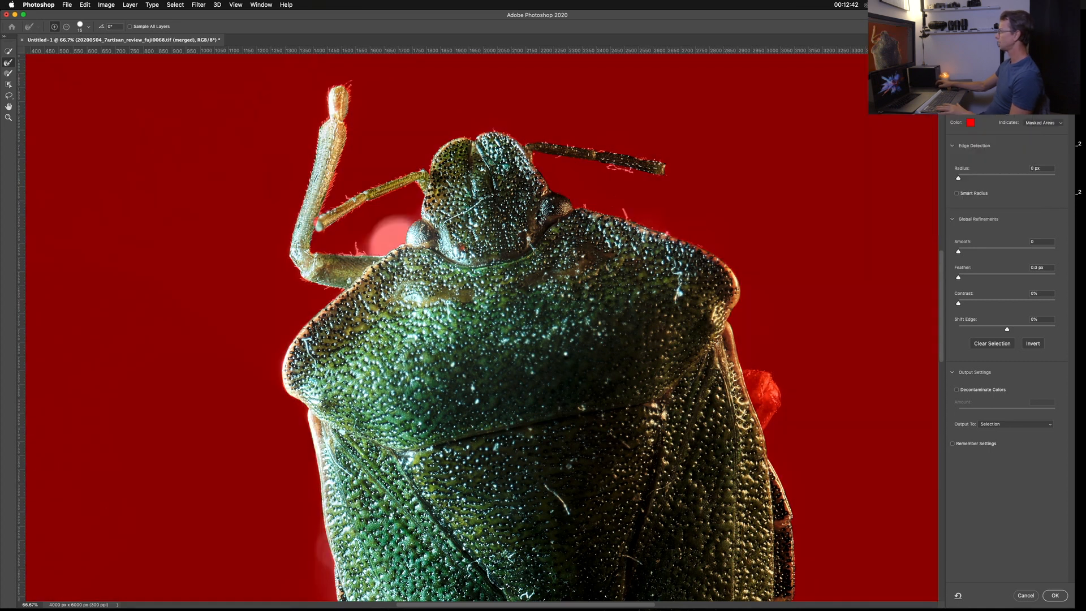
key("j")
key("j")
key("j")
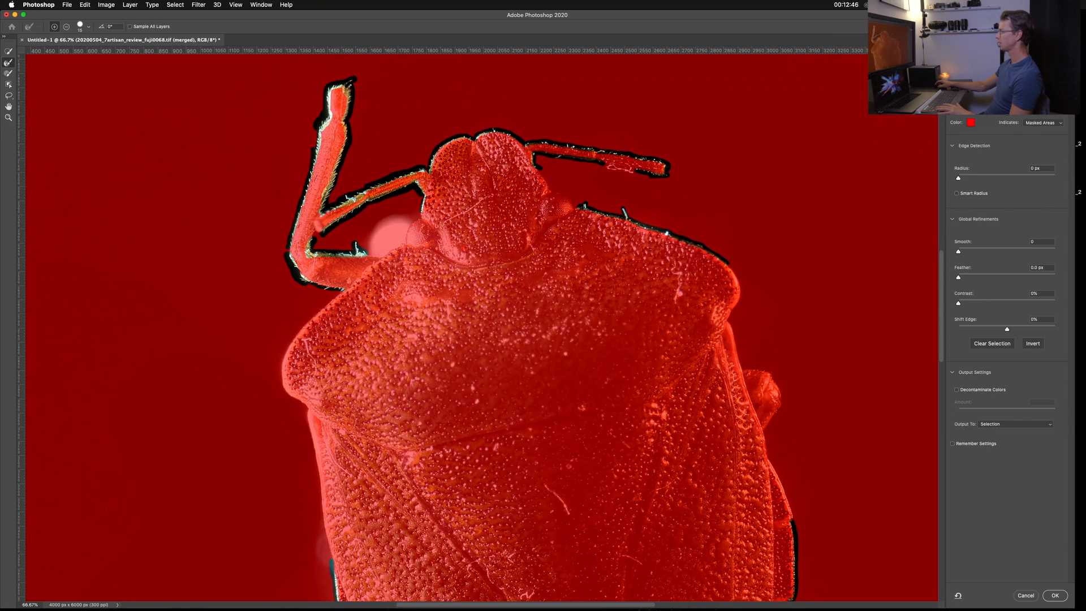
key("j")
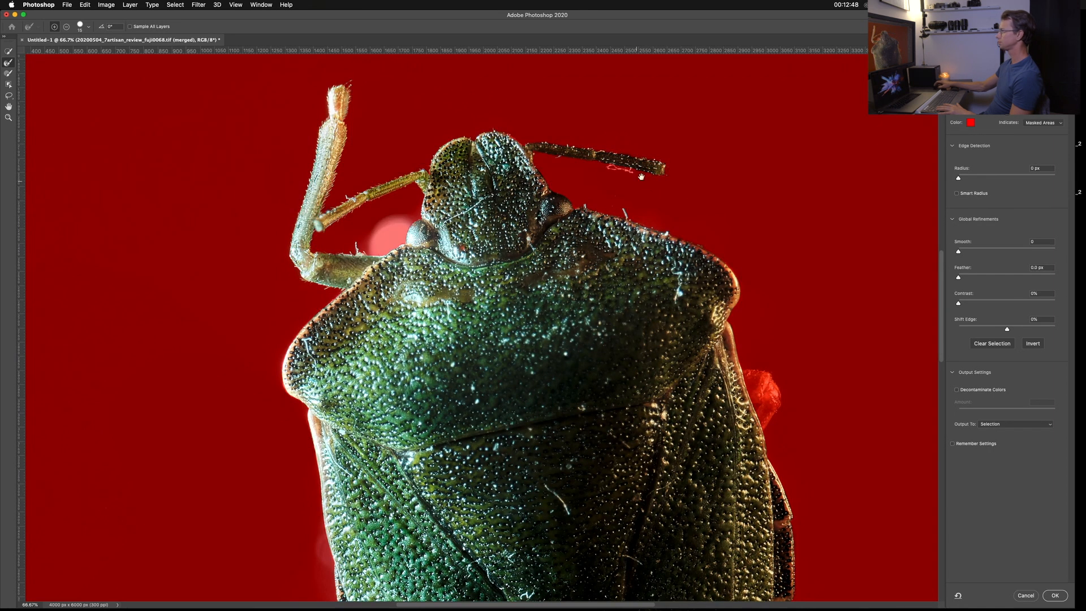
Turn on Decontaminate Colors at 100% and output the selection to a new layer with a layer mask.
scroll(641, 176, "down", 3)
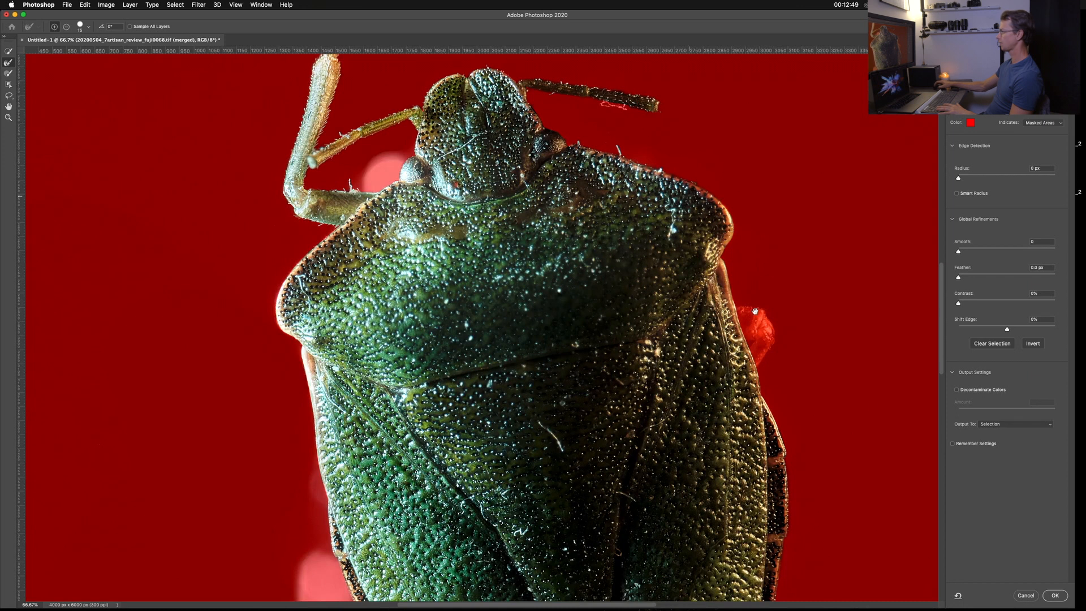
left_click(956, 390)
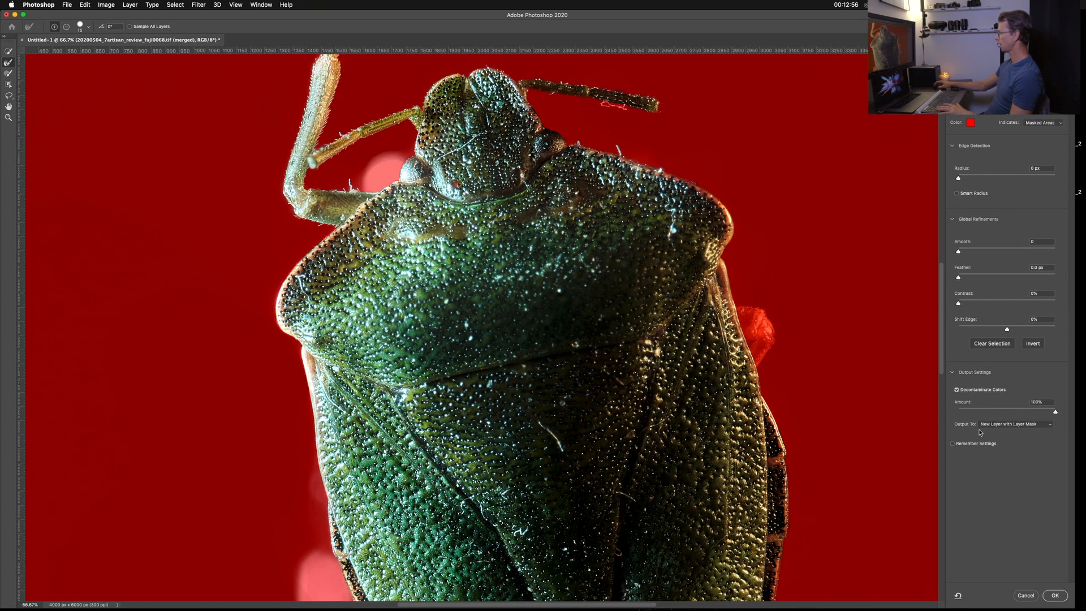
left_click(1055, 595)
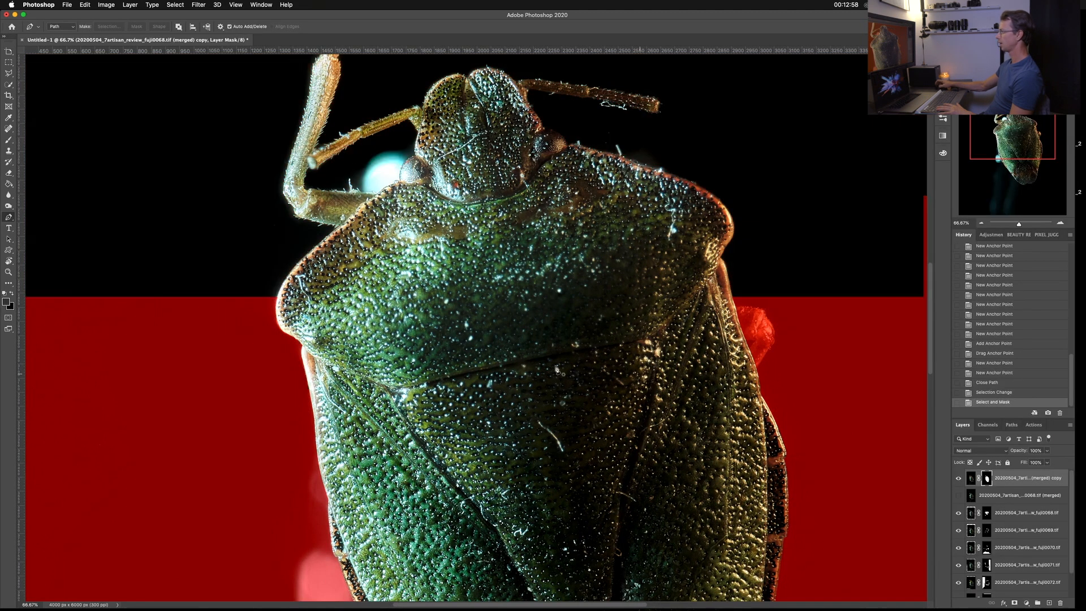
Toggle the other layers to leave only the masked bug copy visible, and select the merged layer beneath it.
left_click(958, 480, "alt")
left_click(959, 479, "alt")
left_click(959, 480, "alt")
left_click(958, 479, "alt")
left_click(959, 480, "alt")
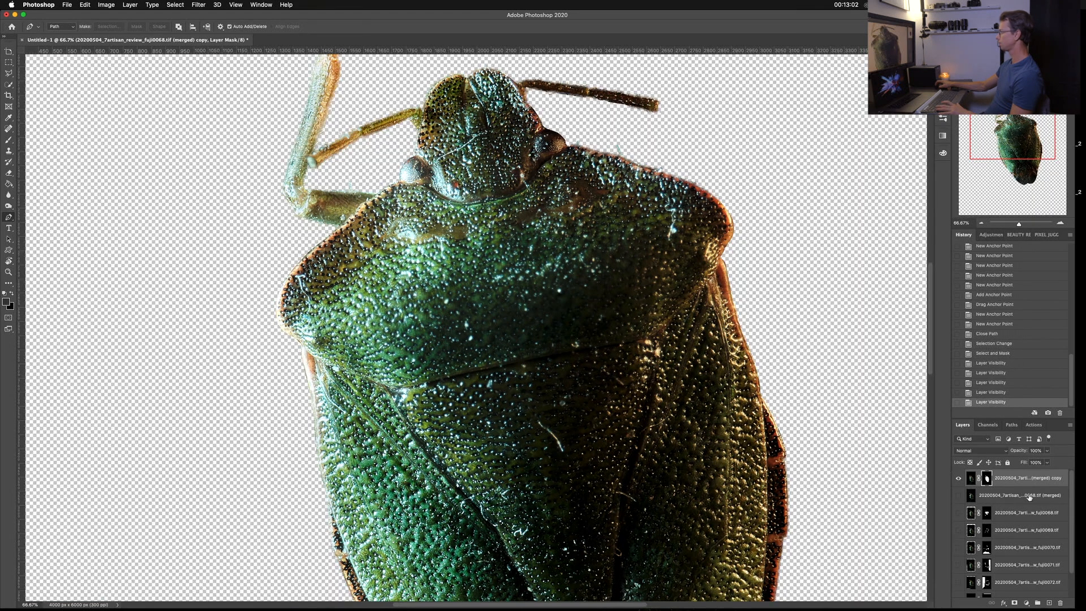
left_click(1018, 496)
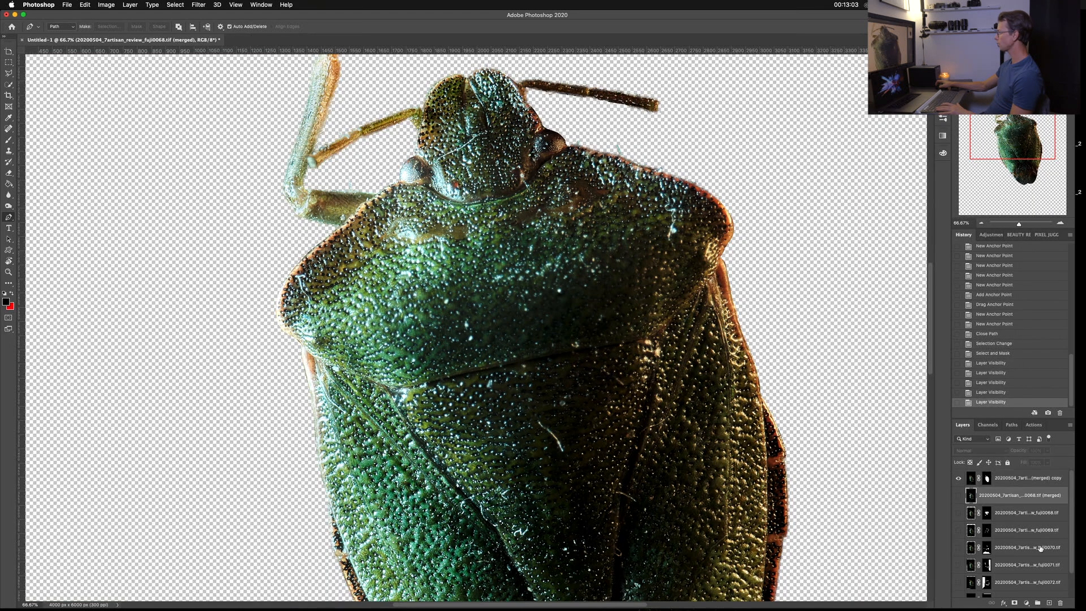
Add a new layer beneath the masked bug copy and fill it with black.
left_click(1048, 604)
key("g")
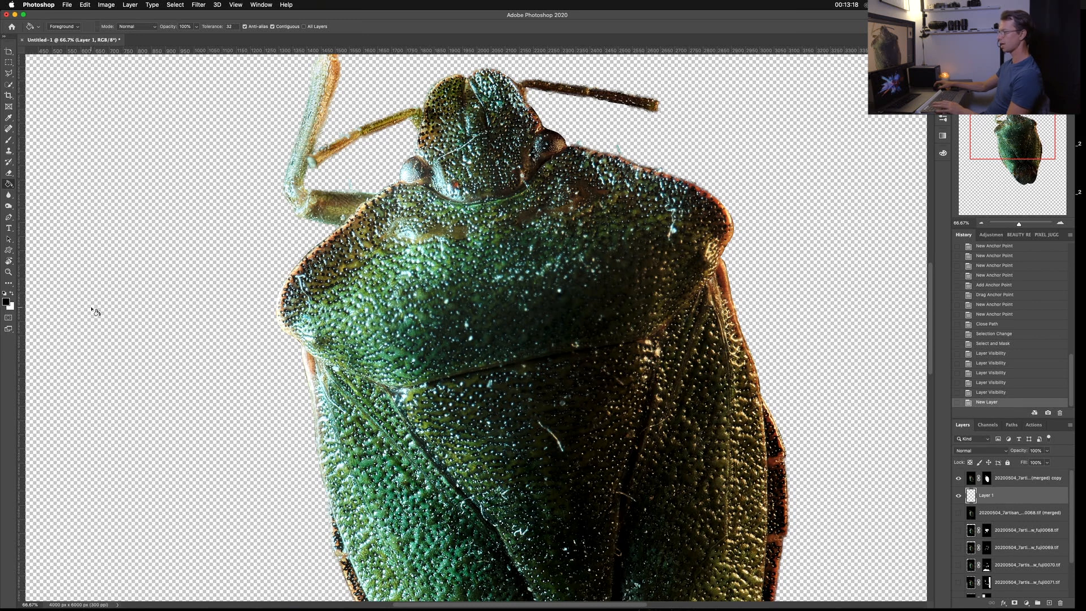
left_click(157, 273)
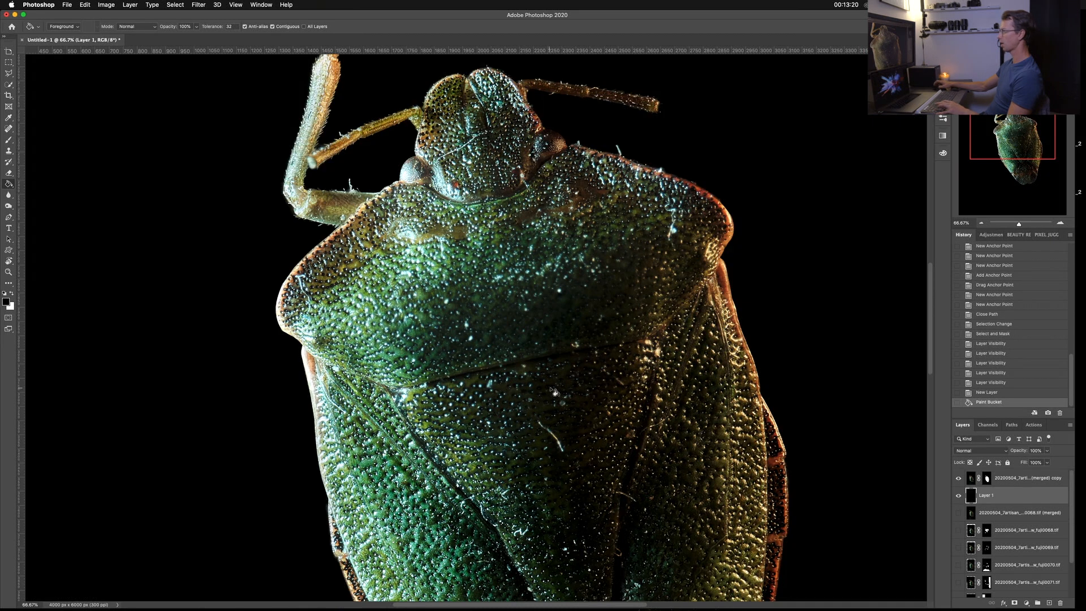
Free-transform the masked bug copy and rotate it about 11° clockwise so the bug stands upright.
key("super+minus")
key("super+minus")
key("super+minus")
left_click(971, 478)
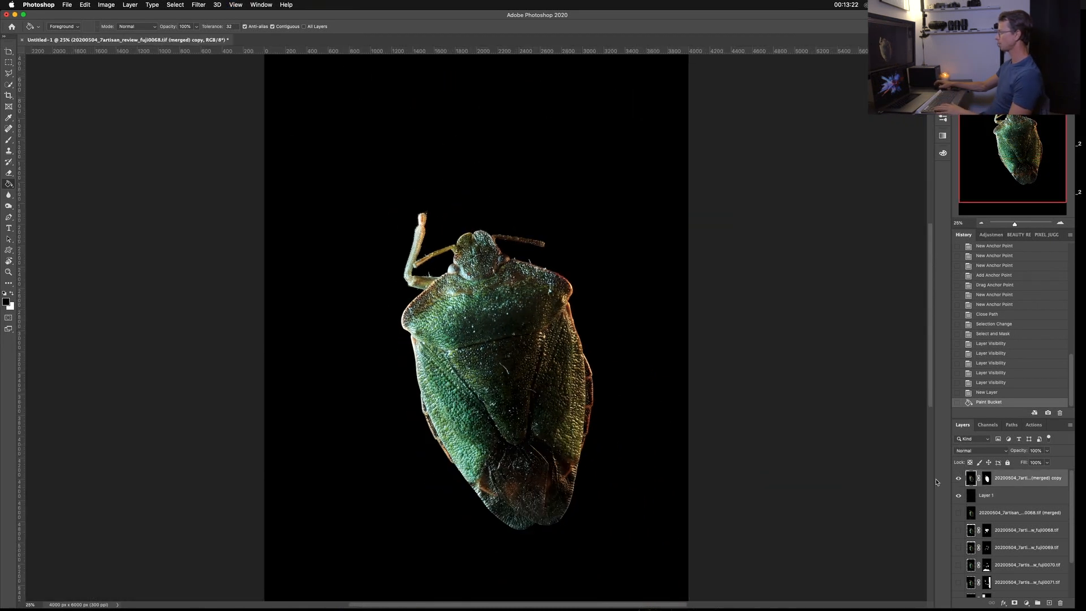
key("super+t")
left_click_drag(742, 174, 759, 235)
key("super+minus")
key("super+minus")
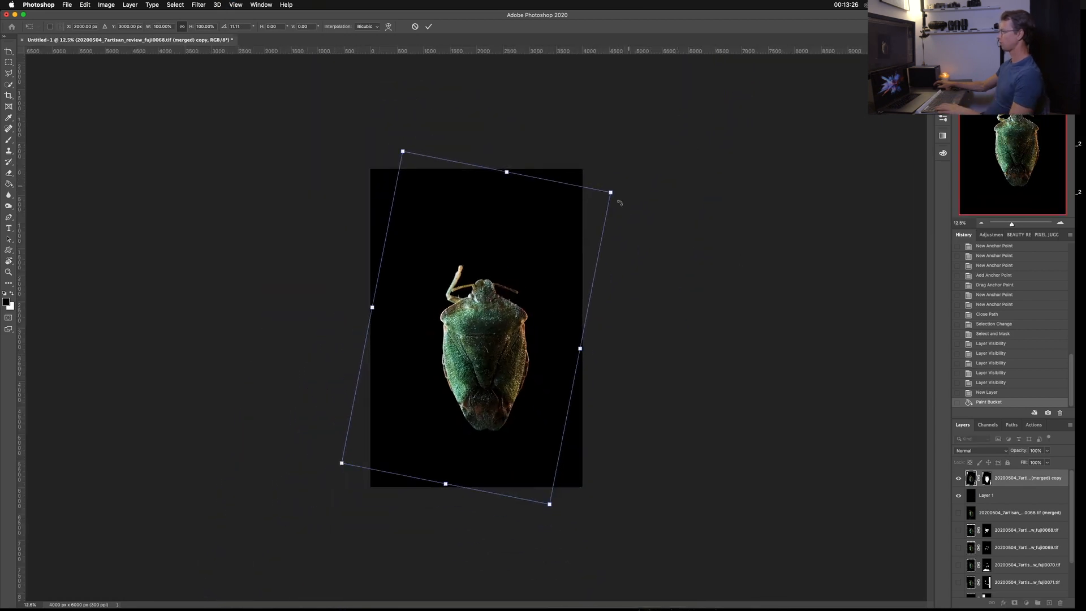
Scale the bug up to about 160%, centre it on the canvas with a slight rotation correction, and apply the transform.
left_click_drag(610, 192, 680, 122)
left_click_drag(334, 466, 292, 512)
left_click_drag(461, 384, 420, 340)
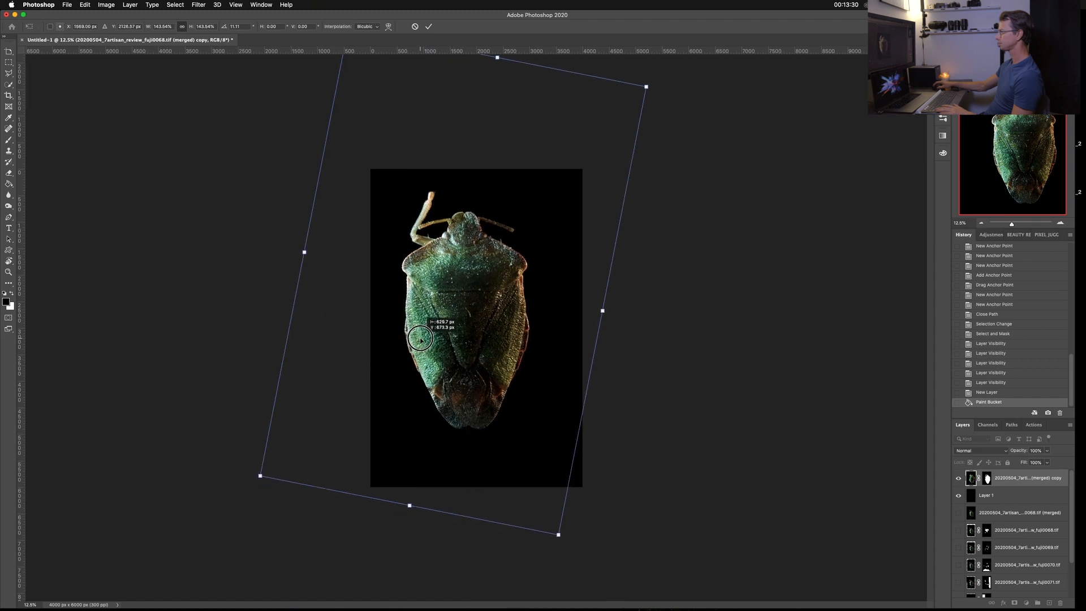
left_click_drag(558, 534, 583, 593)
left_click_drag(541, 440, 537, 424)
left_click_drag(700, 96, 698, 94)
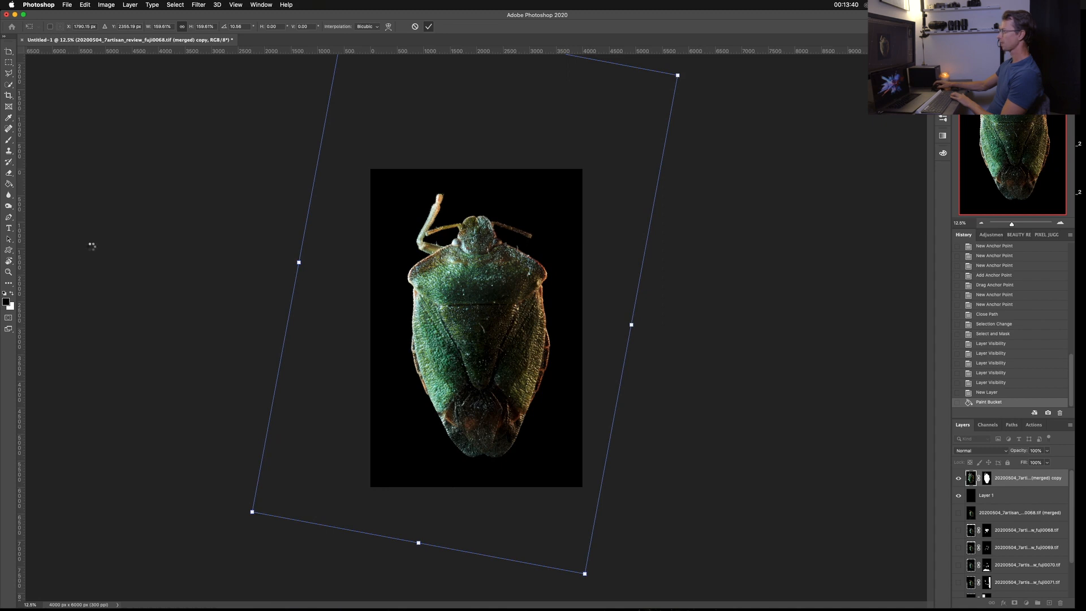
key("Return")
Place a vertical guide through the middle of the canvas and check the bug's symmetry against it from head to tail.
left_click_drag(22, 257, 474, 238)
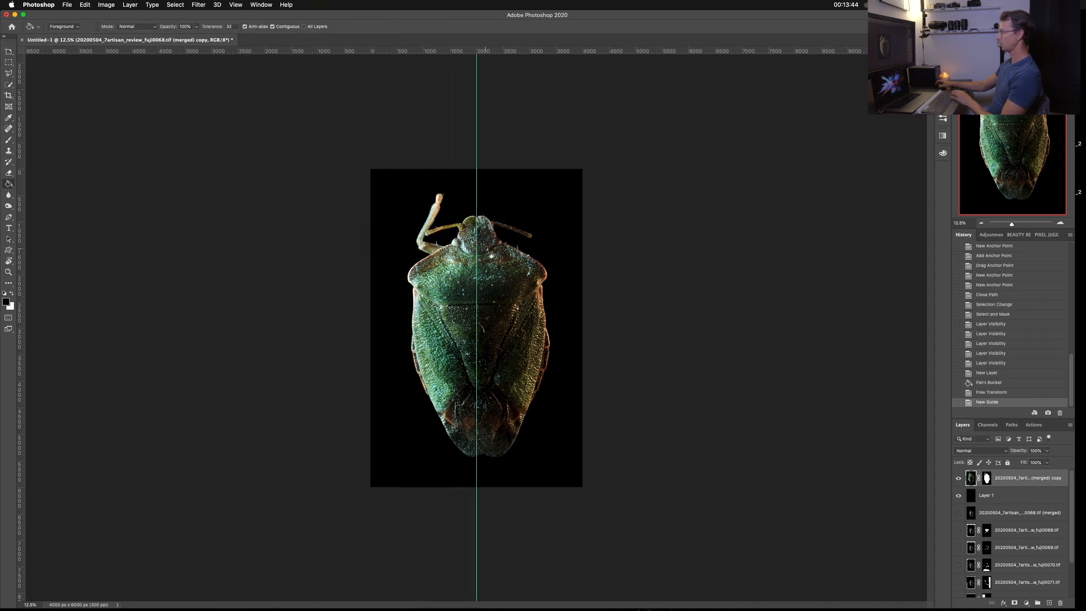
key("super+plus")
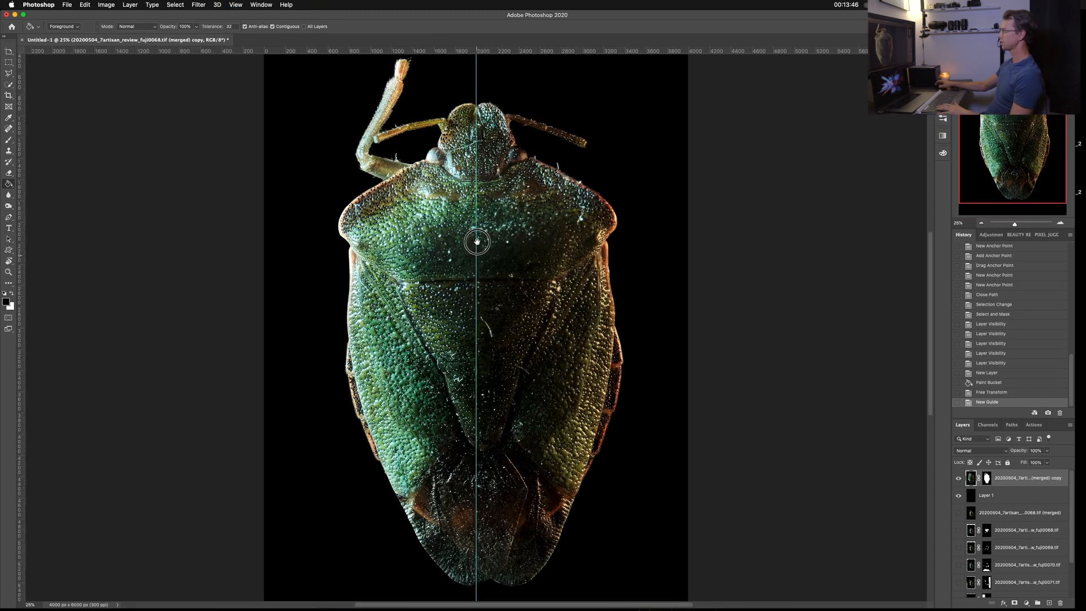
scroll(485, 252, "up", 3)
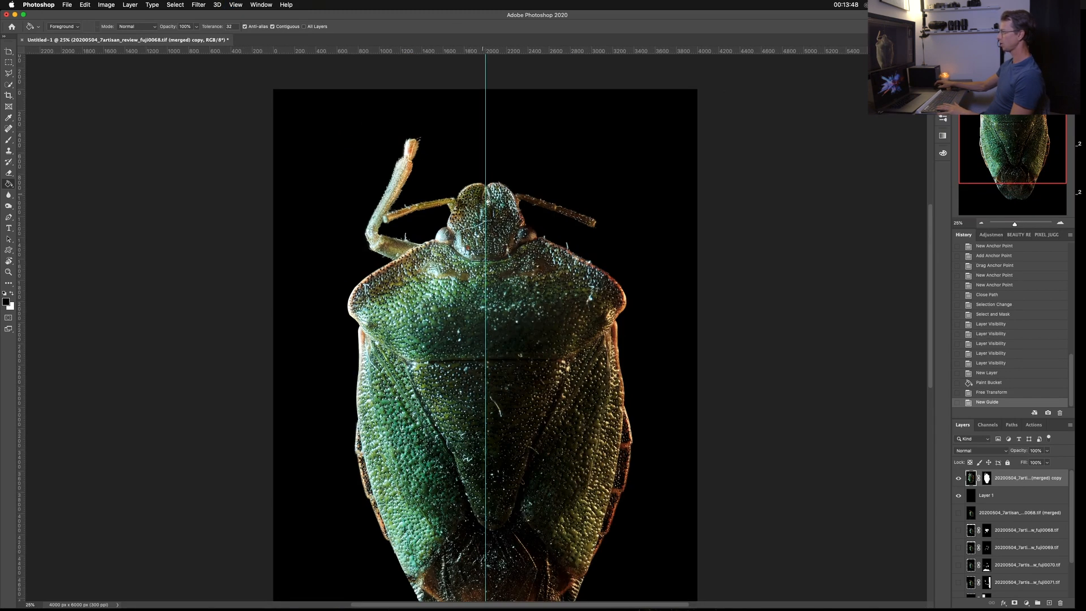
scroll(481, 293, "down", 4)
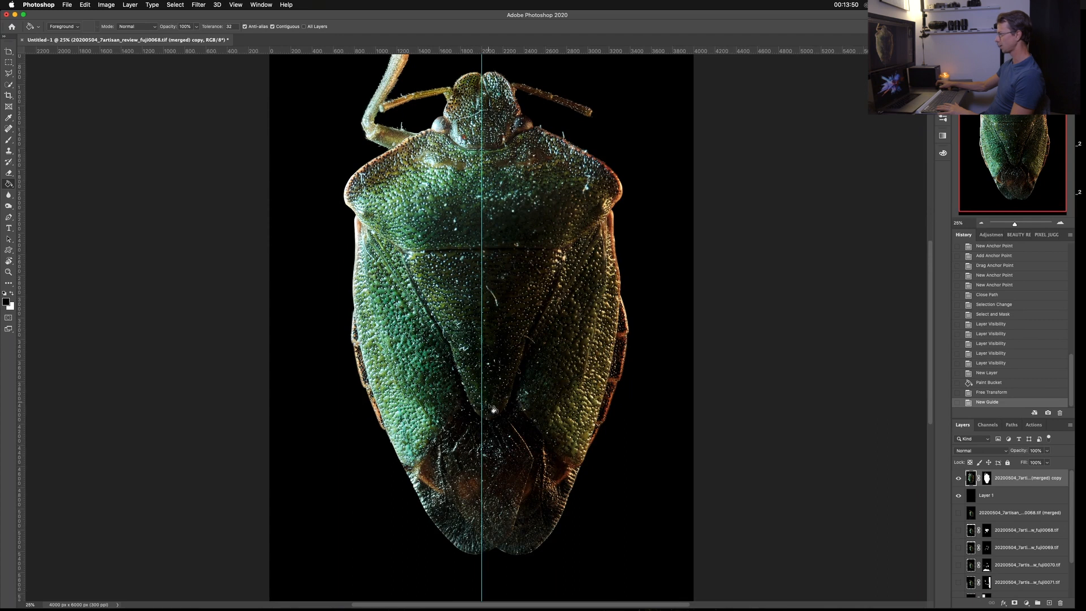
left_click_drag(499, 249, 483, 197)
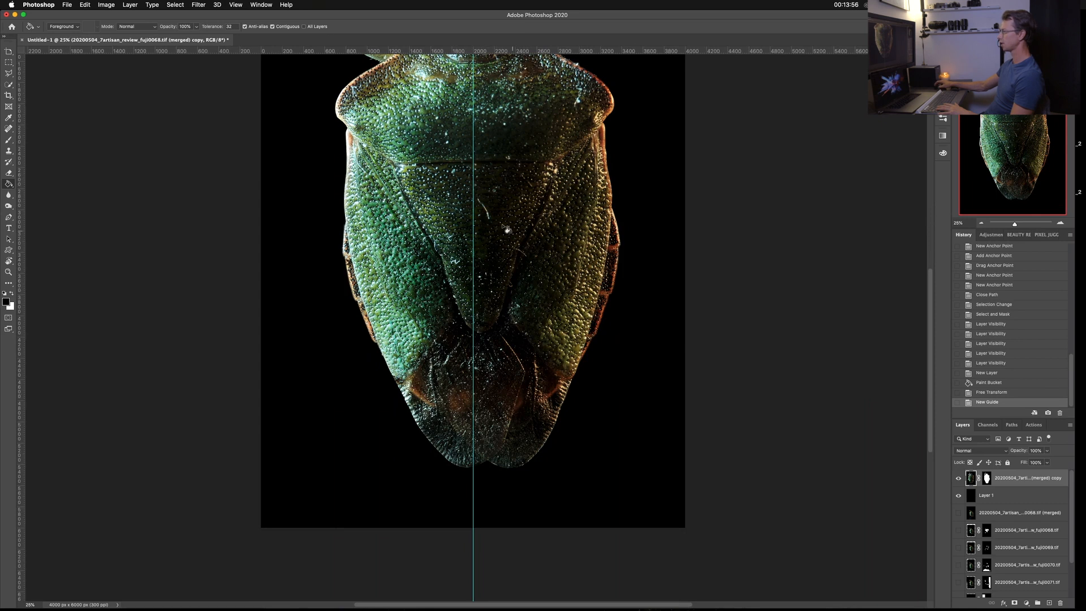
mouse_move(466, 176)
left_mouse_down()
mouse_move(455, 341)
mouse_move(468, 238)
left_mouse_up()
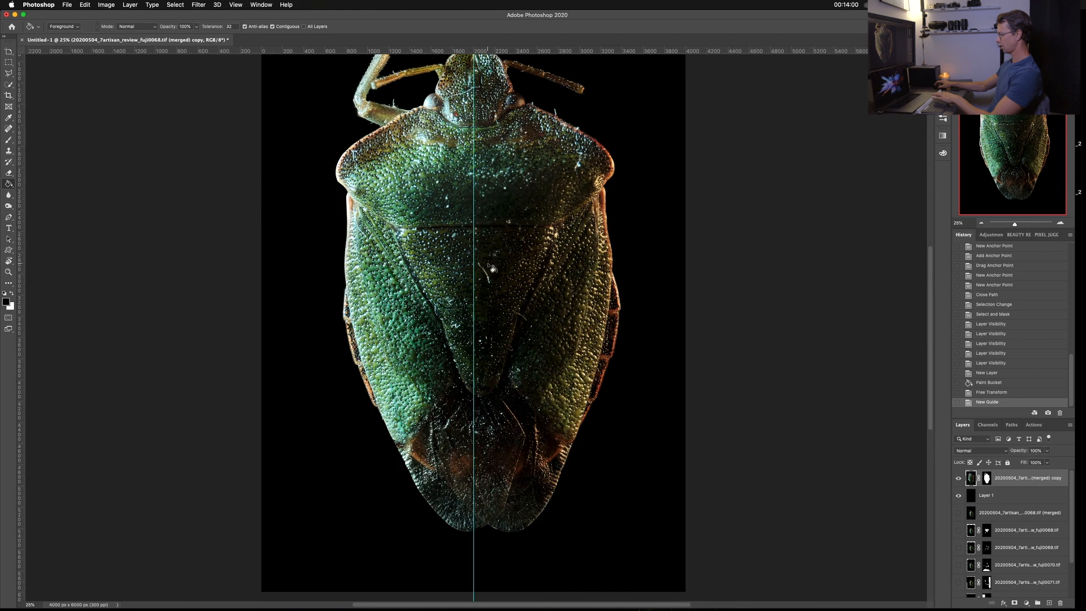
key("super+minus")
key("super+plus")
left_click_drag(464, 312, 465, 194)
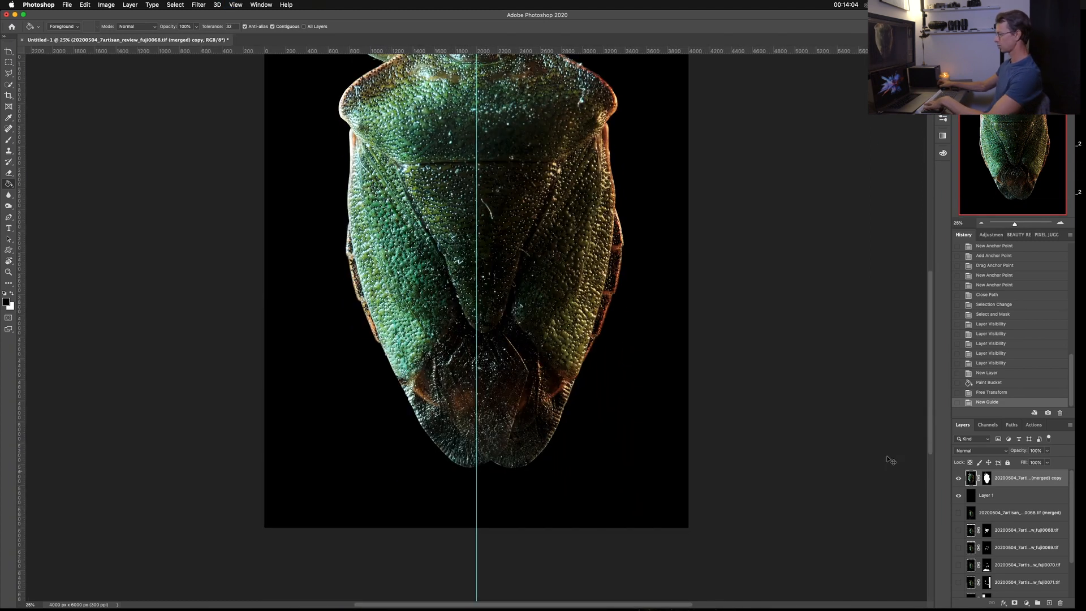
Skew the bug horizontally by about -0.64° to line its body up with the vertical guide, and apply the transform.
key("super+minus")
key("super+minus")
key("super+t")
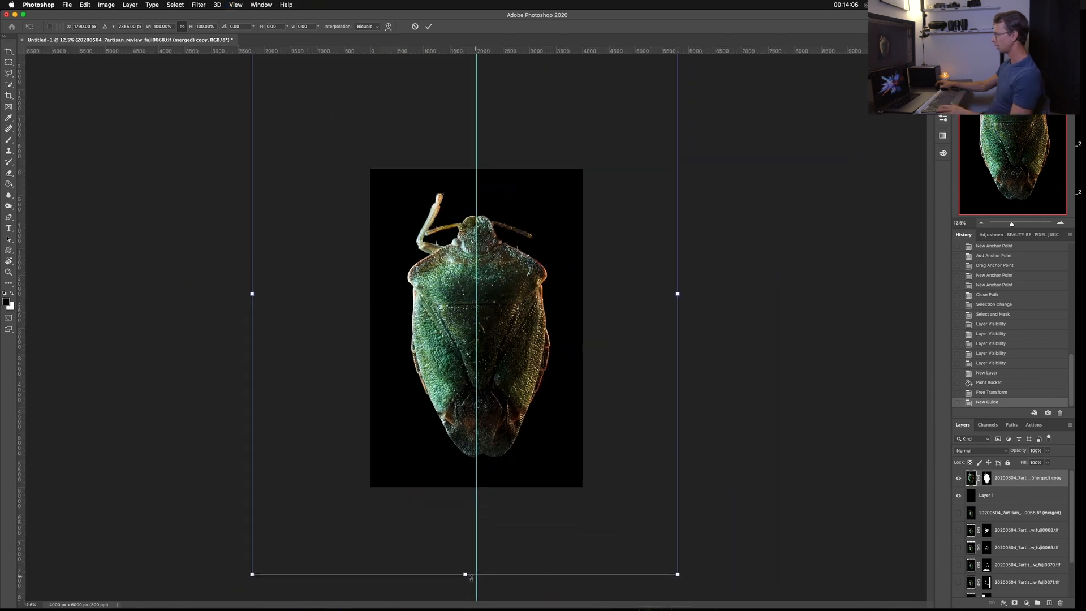
left_click_drag(464, 574, 465, 573)
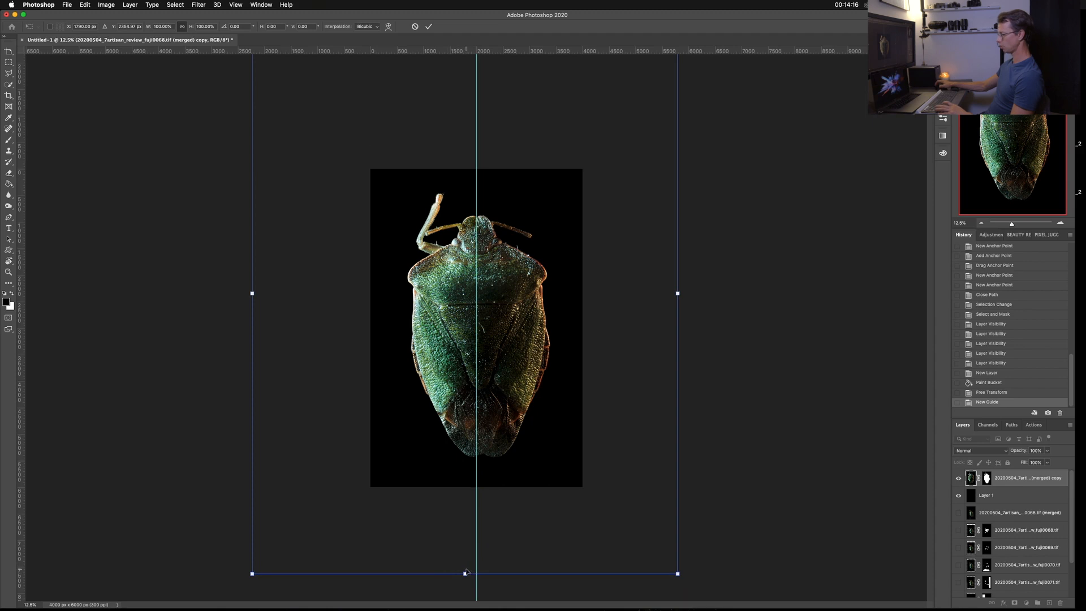
mouse_move(465, 575)
left_mouse_down()
mouse_move(448, 573)
mouse_move(462, 573)
left_mouse_up()
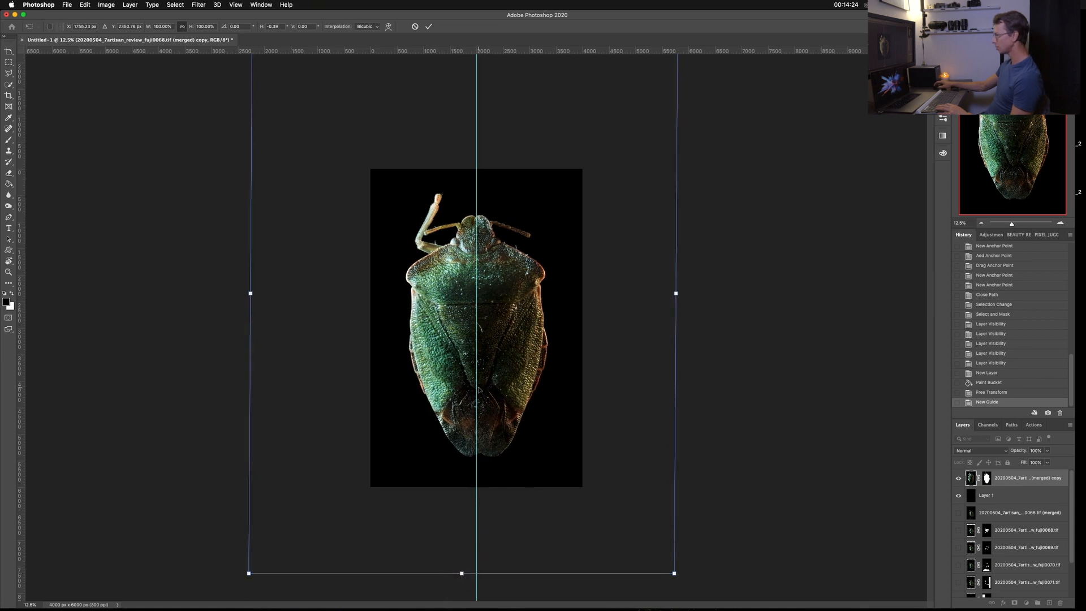
left_click_drag(462, 574, 462, 573)
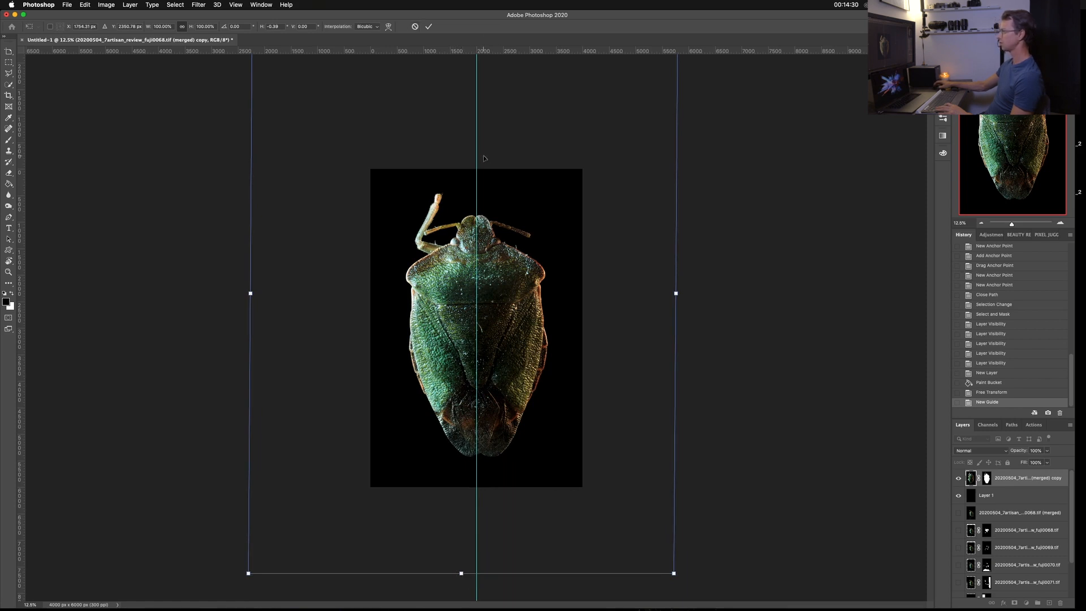
key("super+minus")
left_click_drag(470, 171, 472, 170)
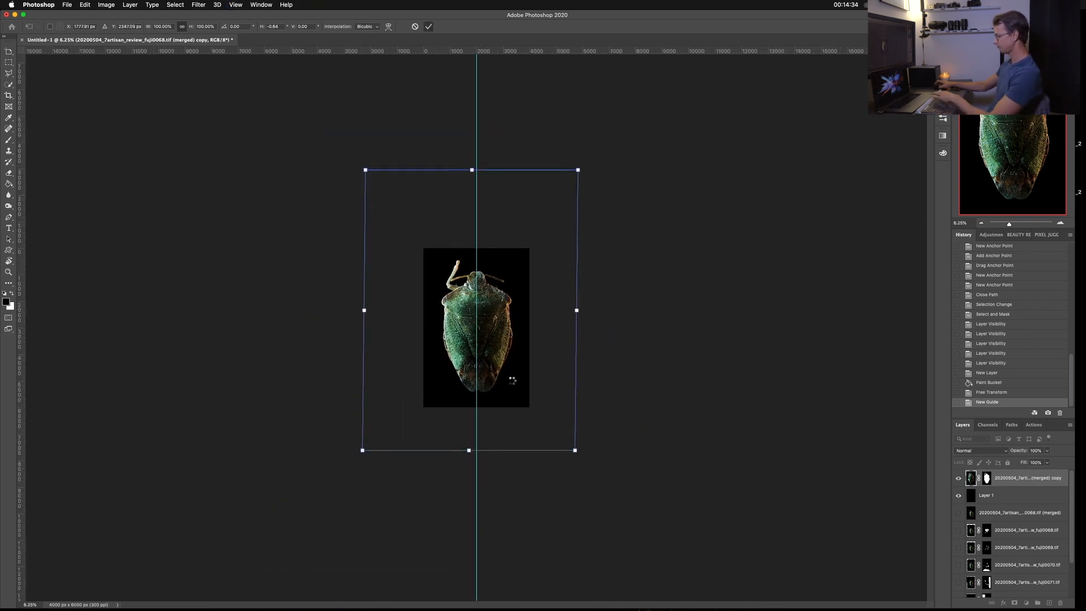
key("Return")
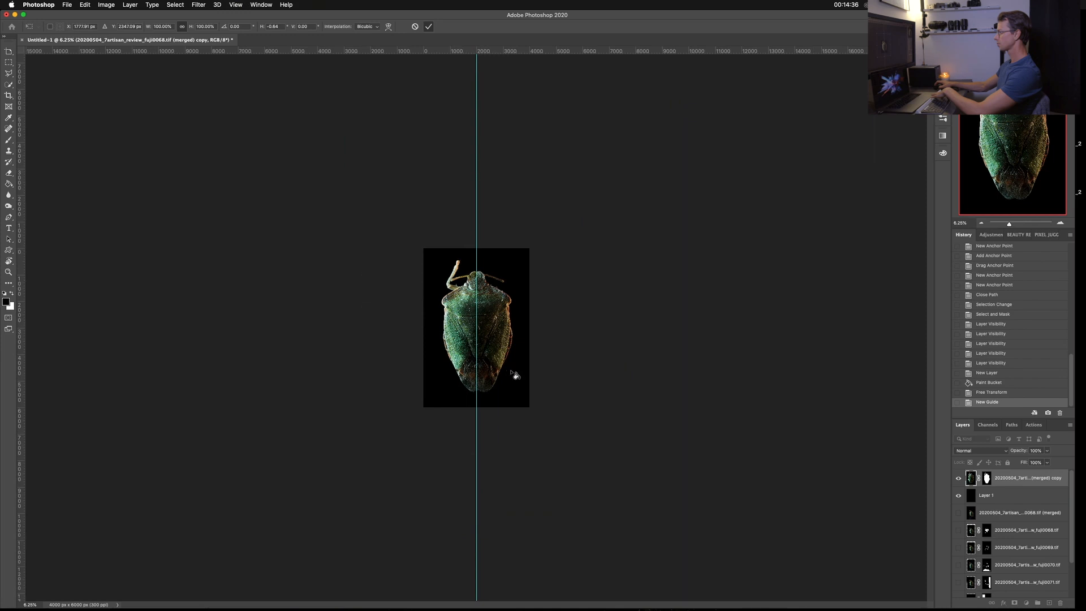
Hide and reshow the masked bug copy, and examine the body's alignment with the guide from head to tail.
key("super+plus")
key("super+plus")
key("super+plus")
key("super+plus")
key("super+minus")
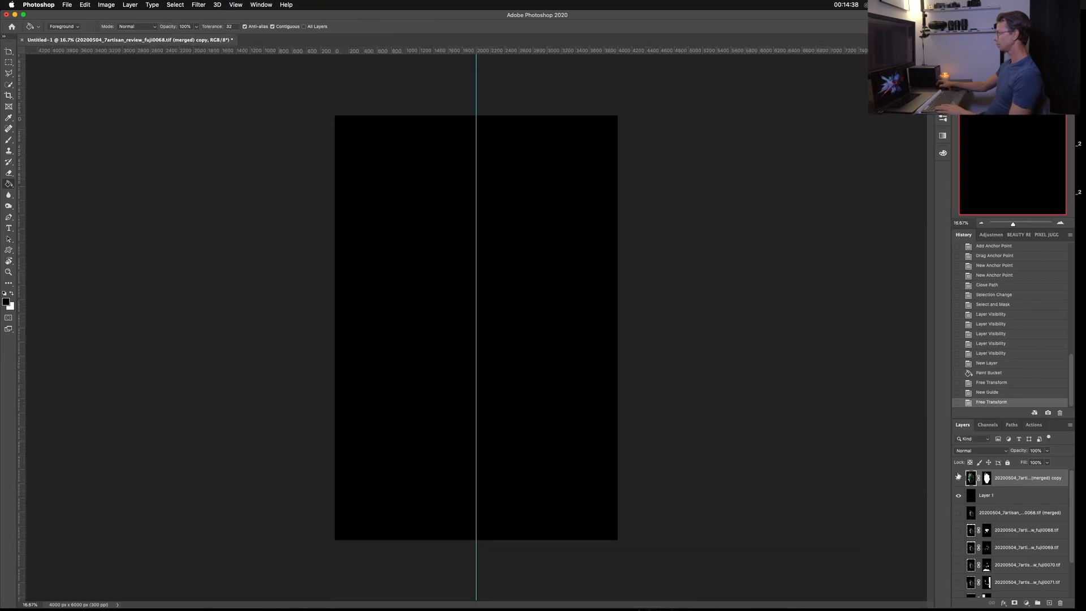
left_click(957, 479)
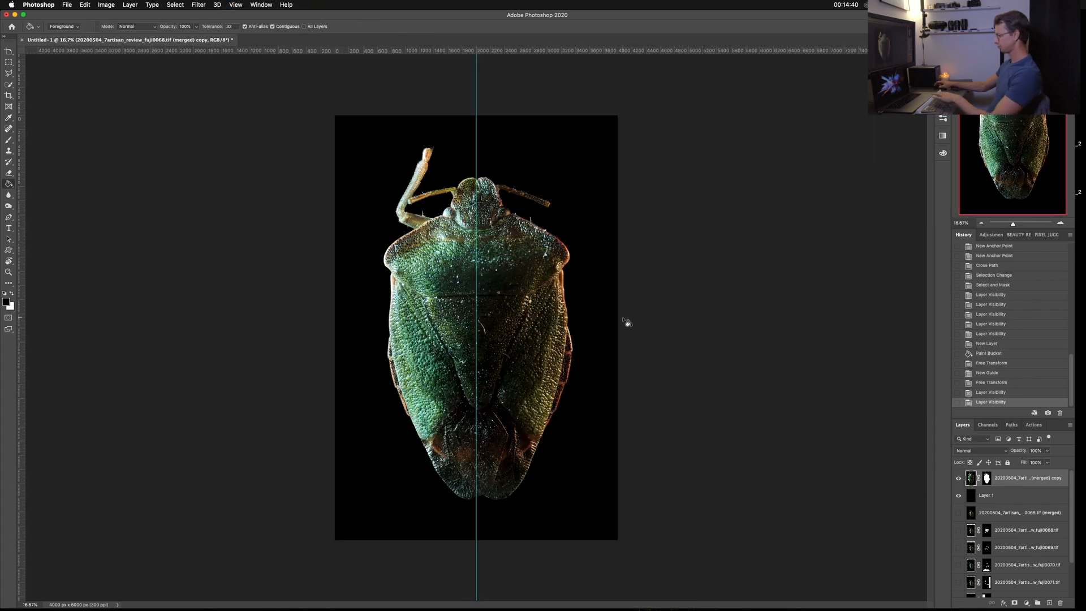
key("super+plus")
key("super+plus")
left_click_drag(518, 223, 524, 367)
left_click_drag(506, 566, 510, 300)
left_click_drag(498, 379, 494, 423)
left_click_drag(496, 340, 491, 456)
Open the Liquify filter and, with an enlarged Forward Warp brush, nudge the tip of the central shell plate towards the guide.
key("shift+super+a")
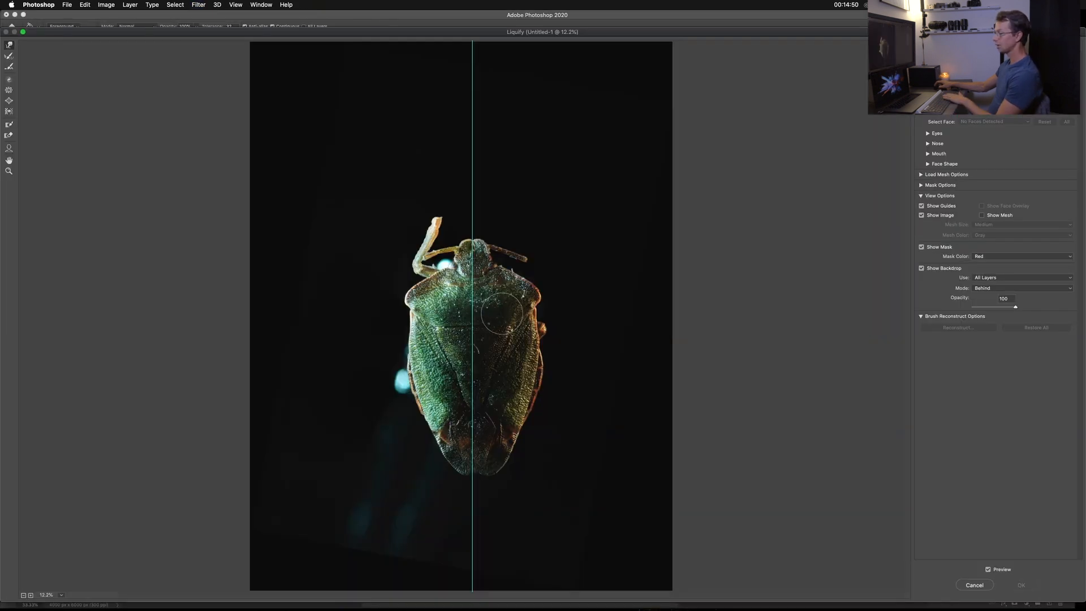
key("super+plus")
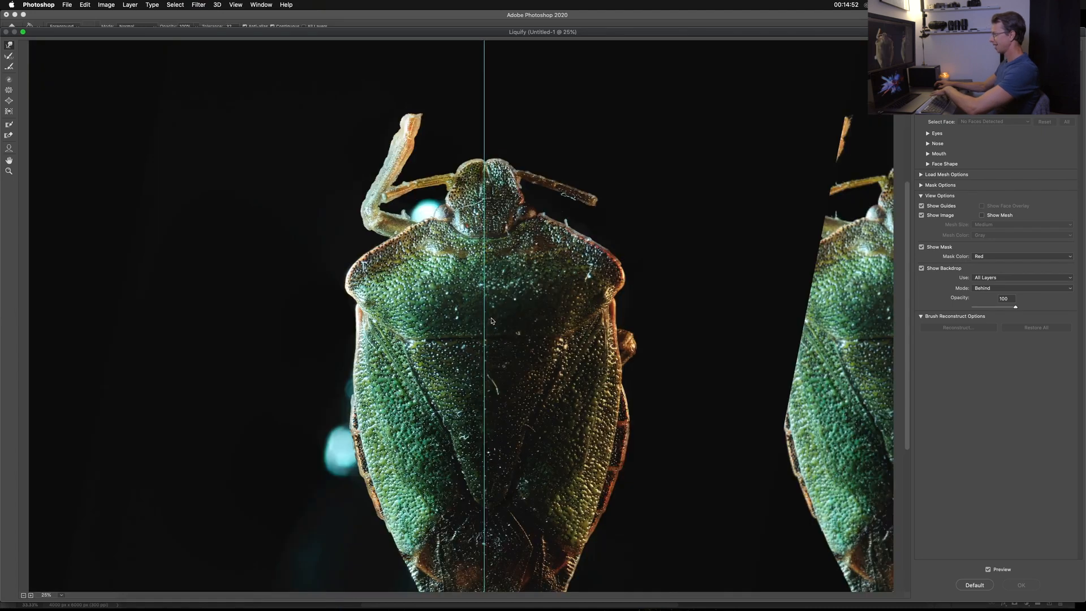
key("super+plus")
scroll(495, 277, "down", 5)
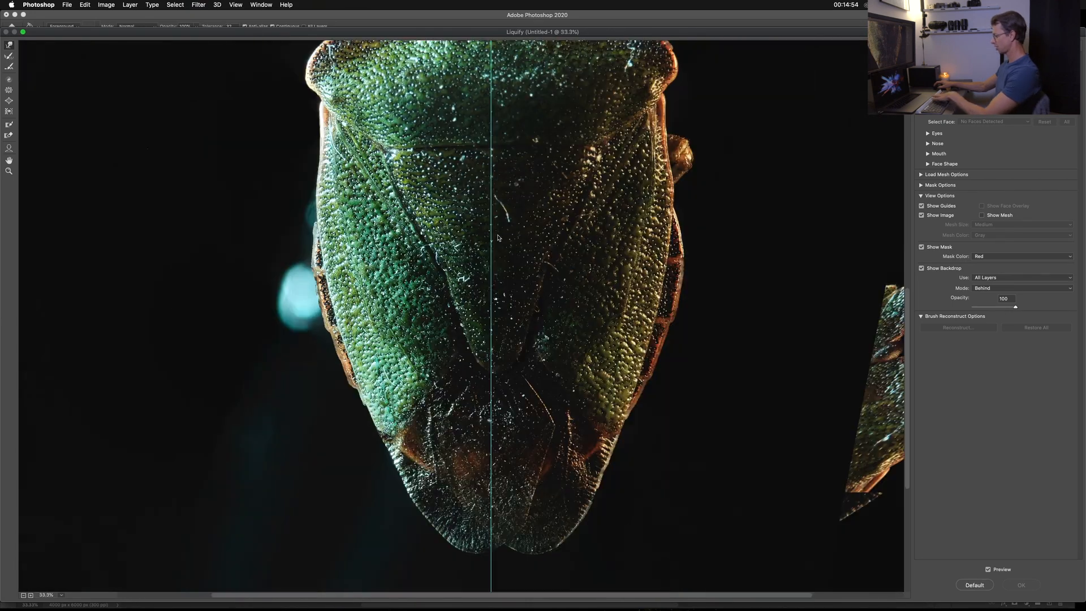
key("bracketright")
key("bracketright")
key("bracketright")
key("bracketright")
key("bracketright")
key("bracketright")
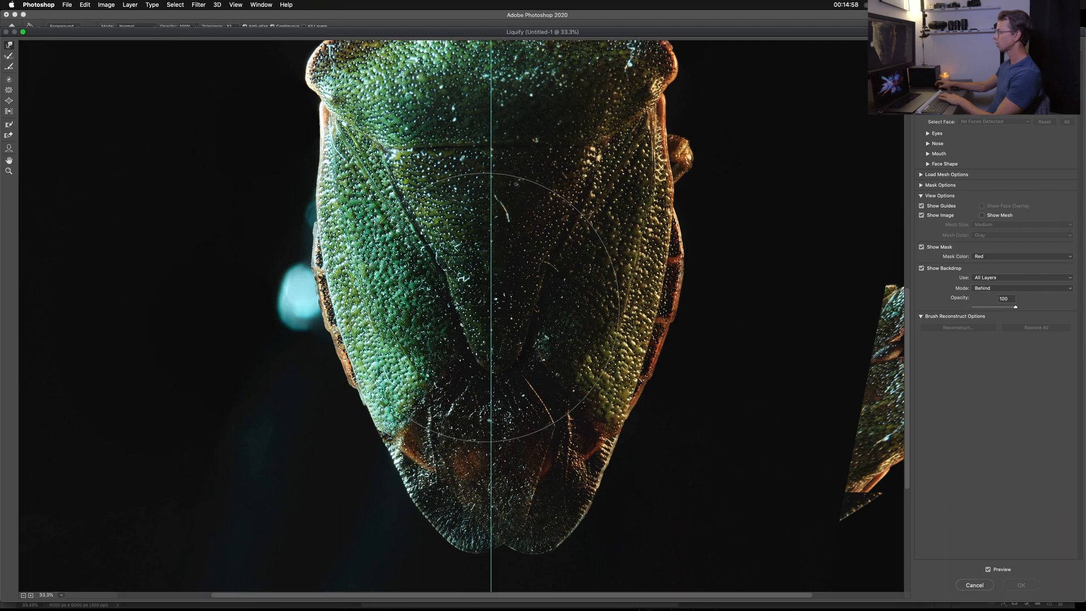
left_click_drag(496, 336, 491, 338)
left_click_drag(497, 394, 498, 394)
Nudge the notch at the bug's tail end onto the guide with a larger warp brush, and apply the Liquify changes.
key("bracketright")
key("bracketright")
key("bracketright")
key("bracketright")
key("bracketright")
left_click_drag(502, 558, 498, 567)
key("bracketleft")
key("bracketleft")
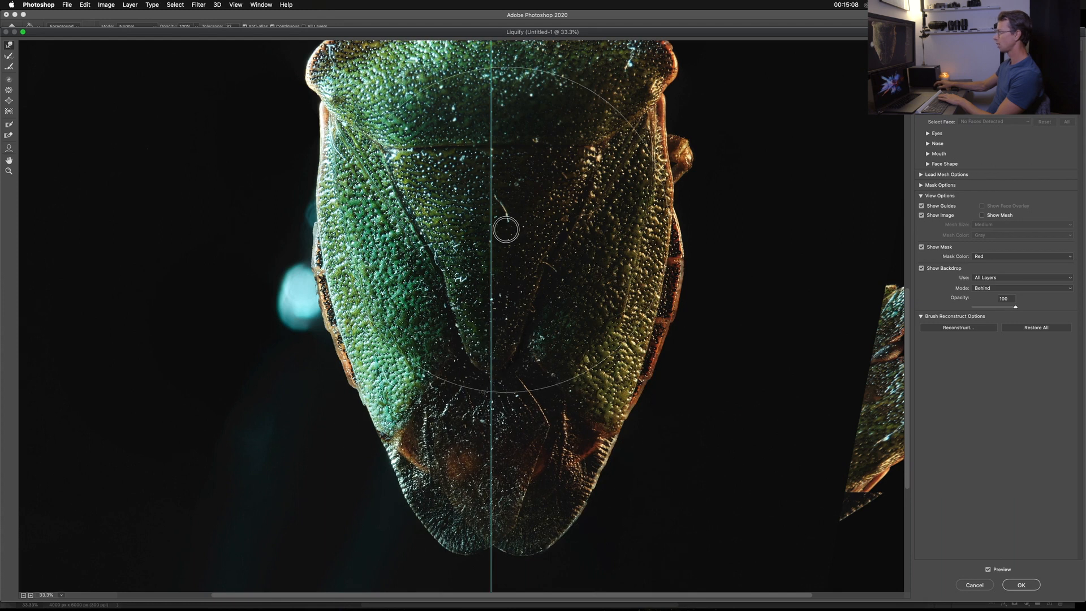
key("super+minus")
key("super+minus")
key("super+minus")
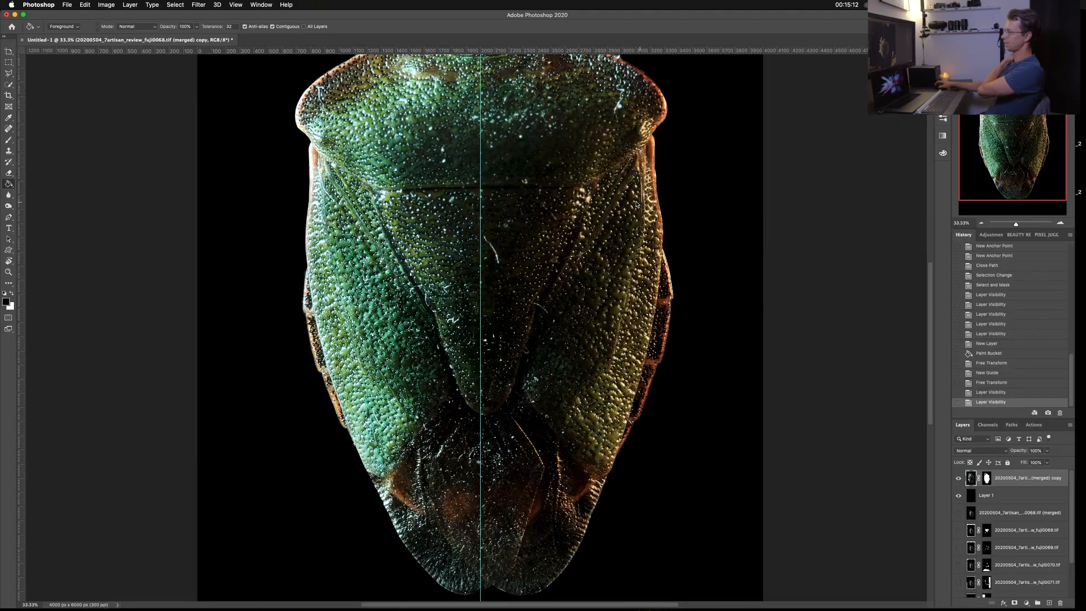
key("super+minus")
key("super+minus")
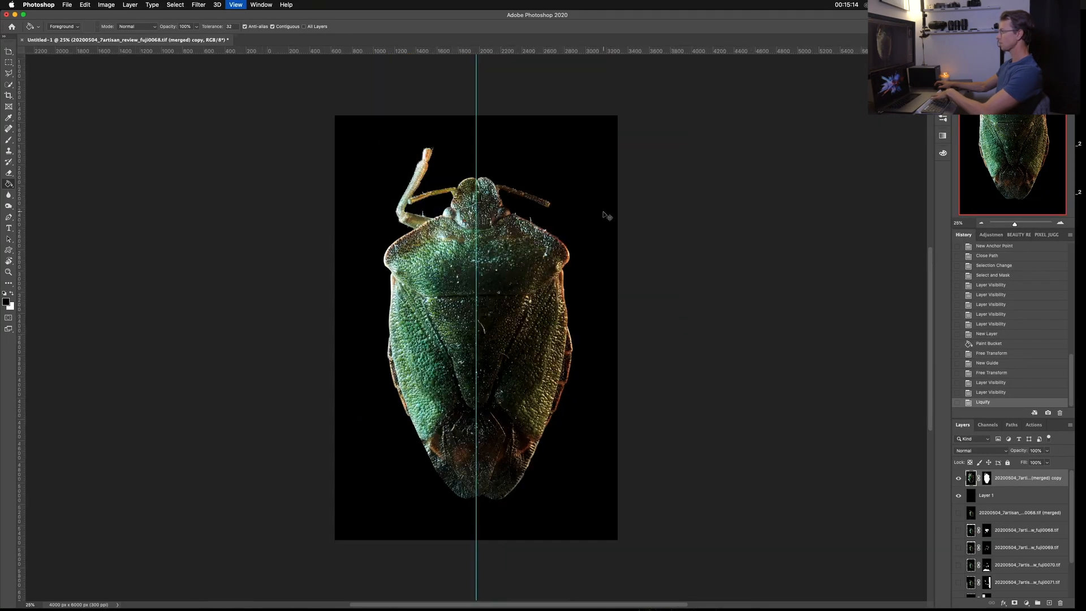
Inspect the bug's head along the vertical guide and clear all guides from the document.
key("super+plus")
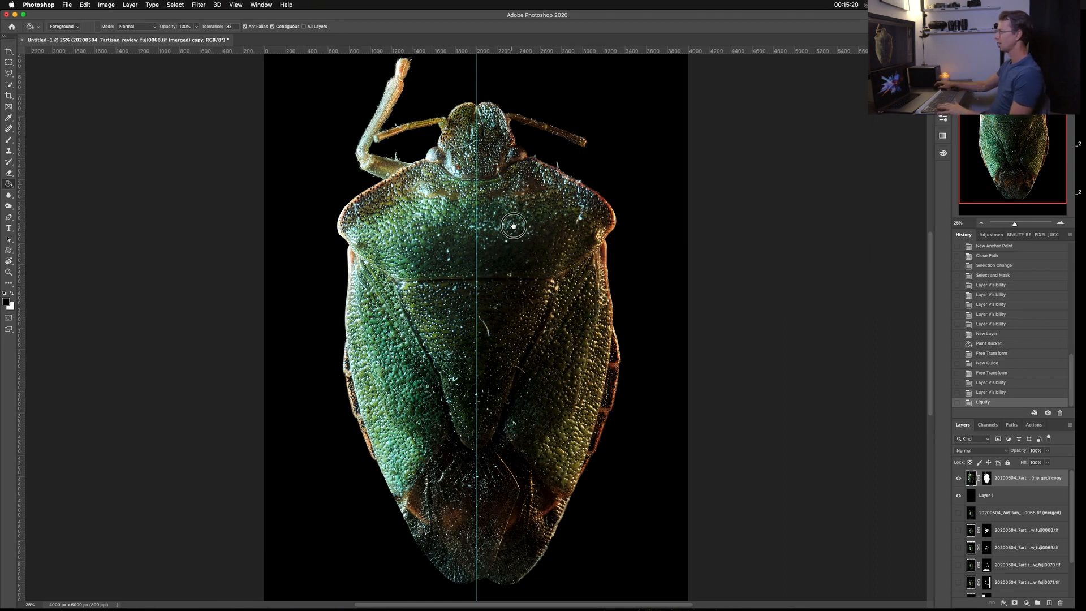
left_click_drag(513, 227, 512, 309)
key("super+plus")
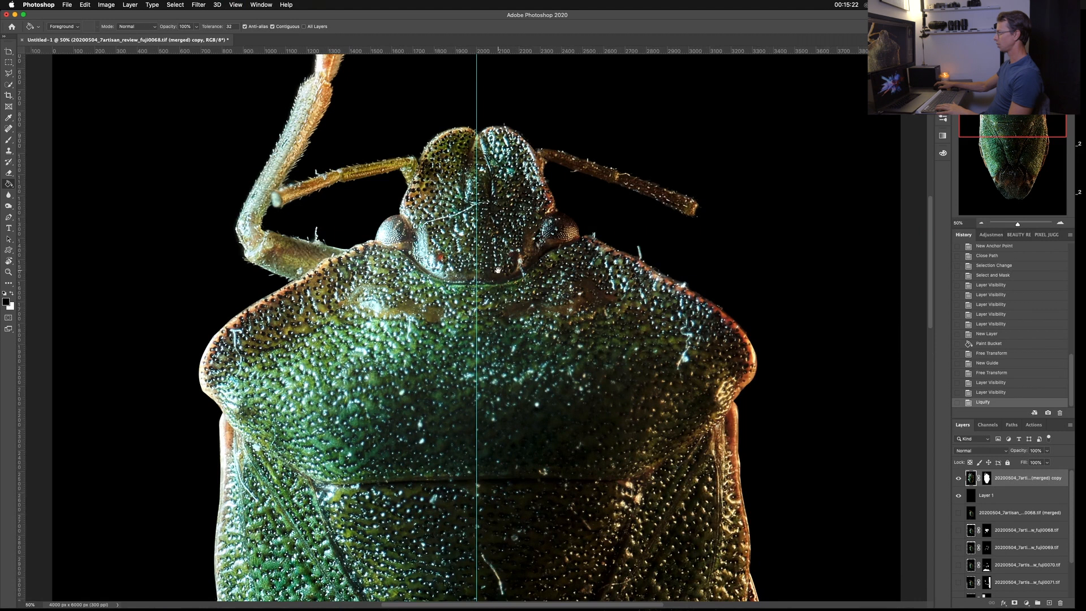
key("super+plus")
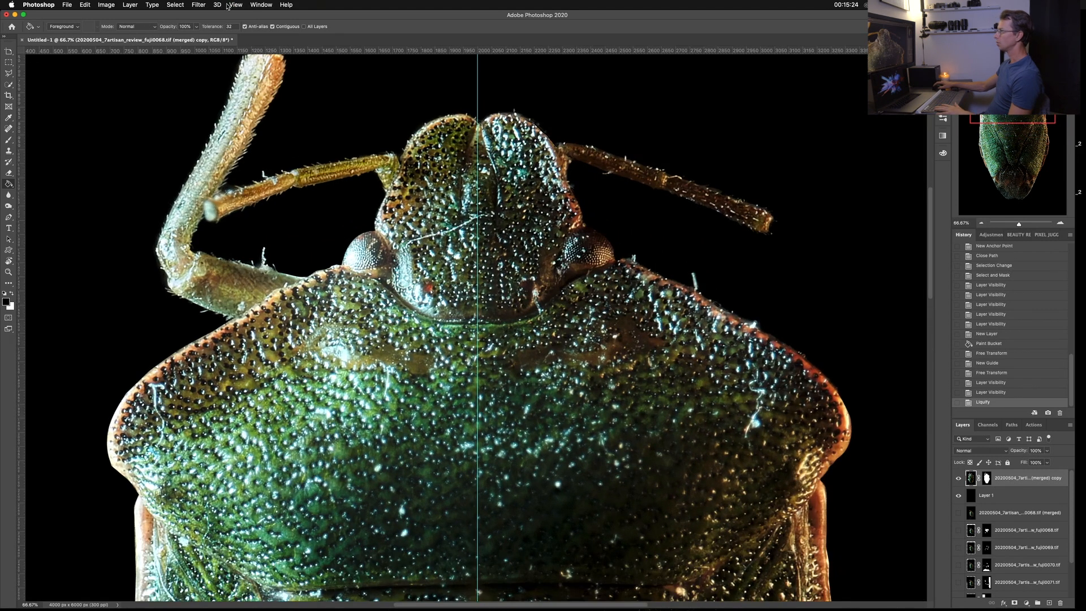
left_click(229, 6)
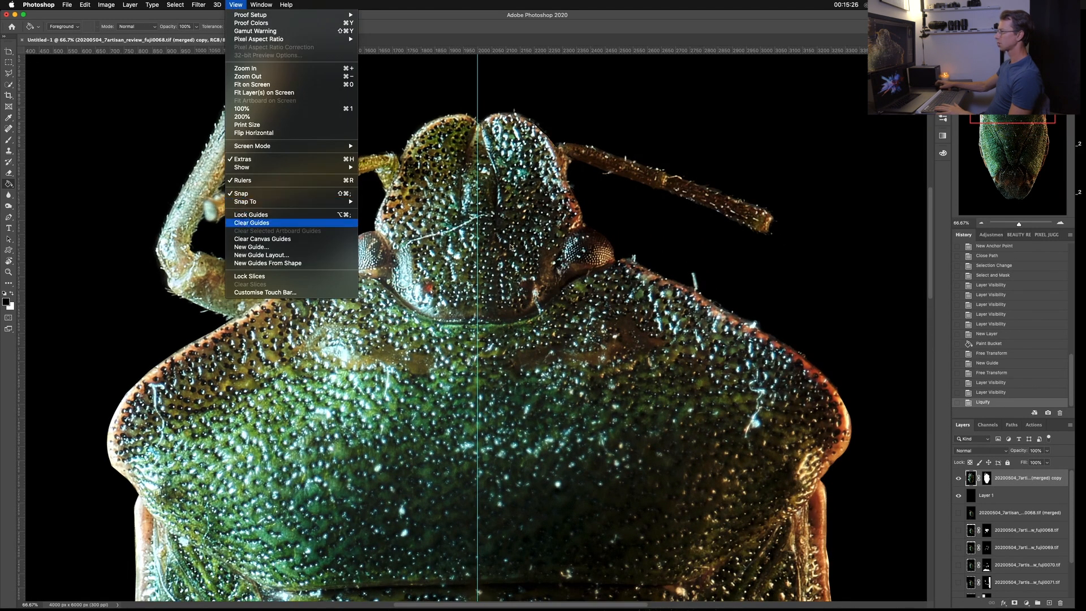
key("Return")
Add a new empty layer above the masked bug copy, with the bug's head in close view.
key("super+plus")
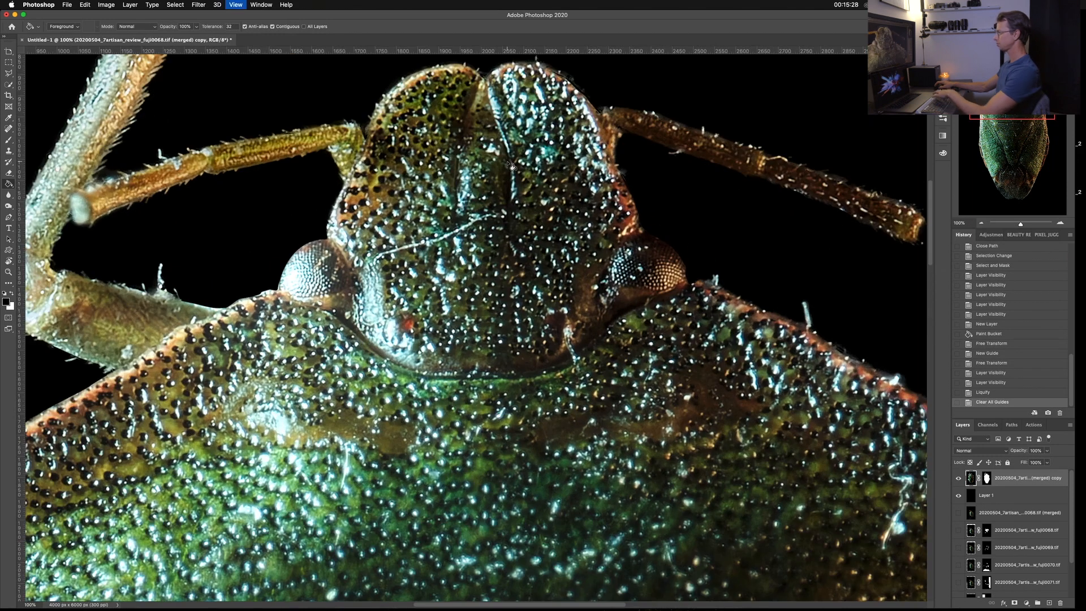
scroll(735, 339, "up", 2)
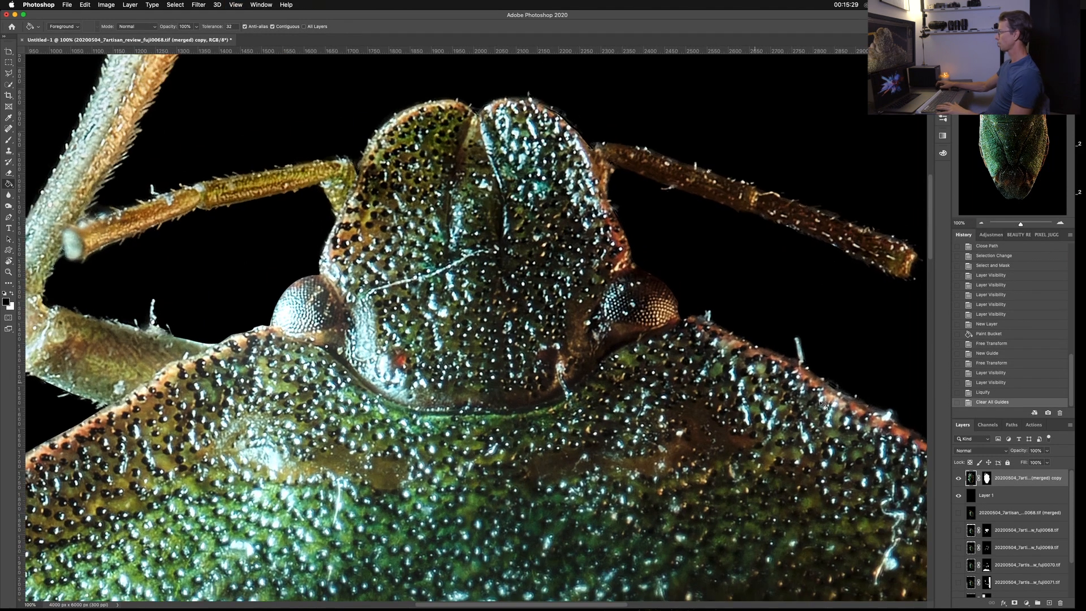
left_click(1049, 604)
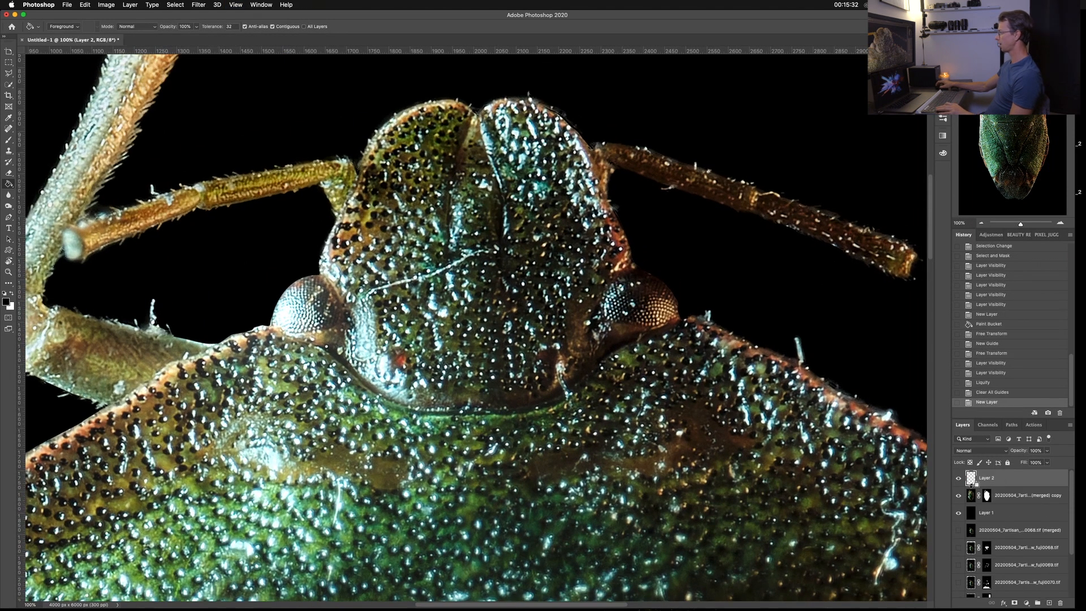
Clip the empty layer to the masked bug copy and clone out the long white hair across the bug's head.
left_click(971, 485, "alt")
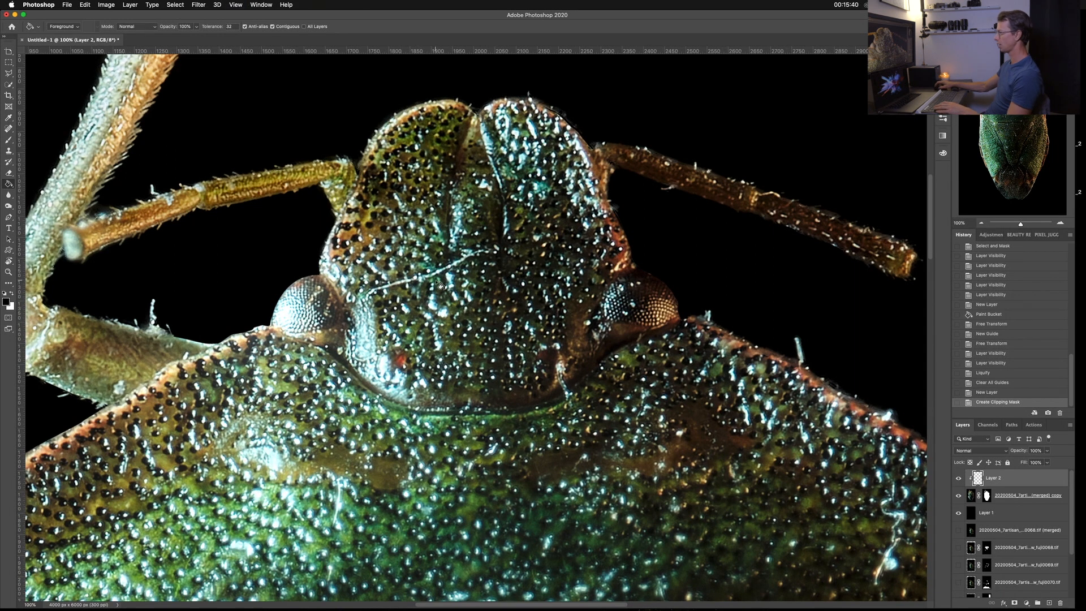
key("s")
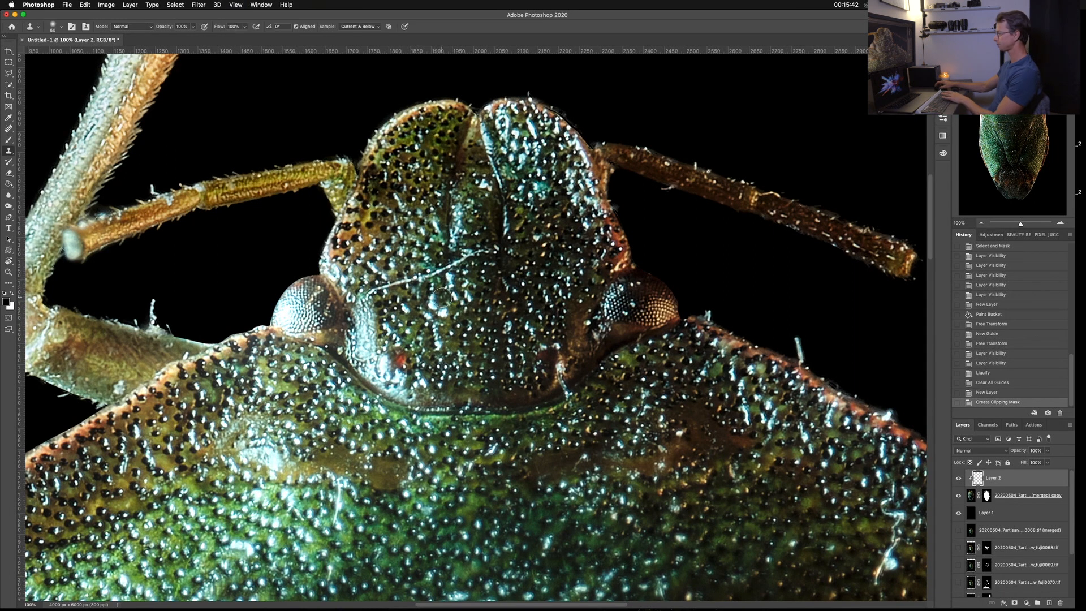
key("bracketright")
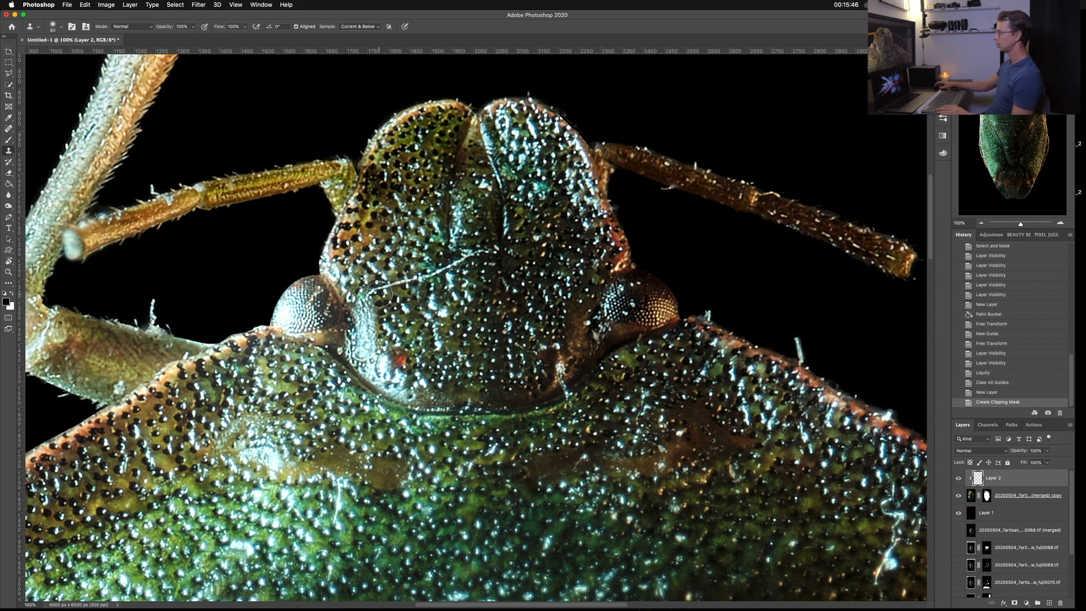
mouse_move(394, 288)
left_mouse_down()
mouse_move(372, 294)
mouse_move(486, 246)
left_mouse_up()
left_click(414, 244, "alt")
left_click_drag(416, 262, 389, 275)
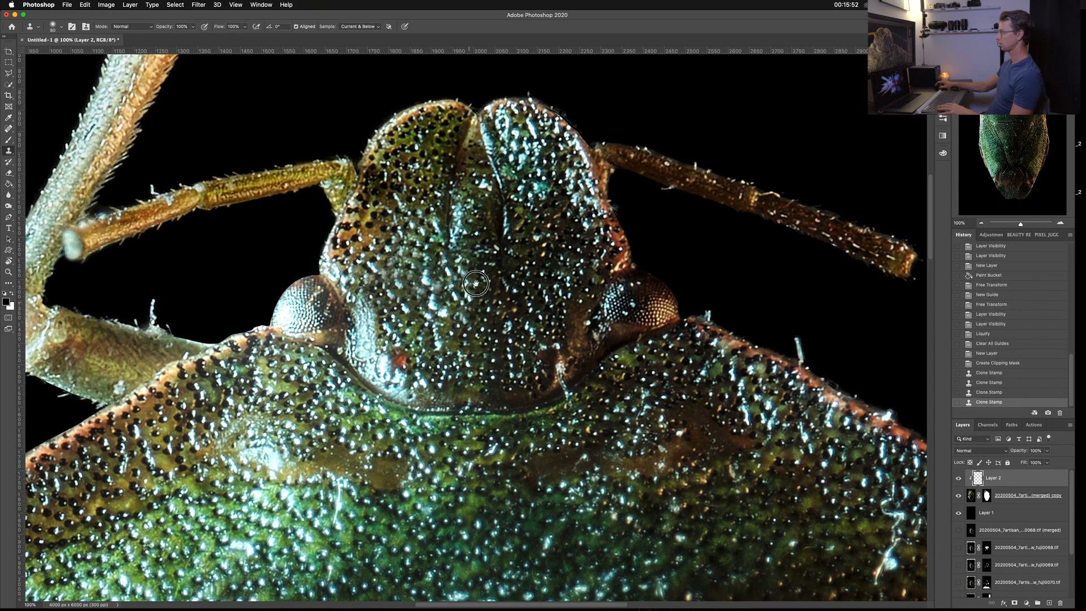
Clone out the red spot at the head's lower left and the pale blemish at its lower right edge.
scroll(475, 282, "down", 2)
mouse_move(420, 338)
left_mouse_down()
mouse_move(405, 316)
mouse_move(387, 340)
left_mouse_up()
left_click(388, 339)
left_click(390, 333)
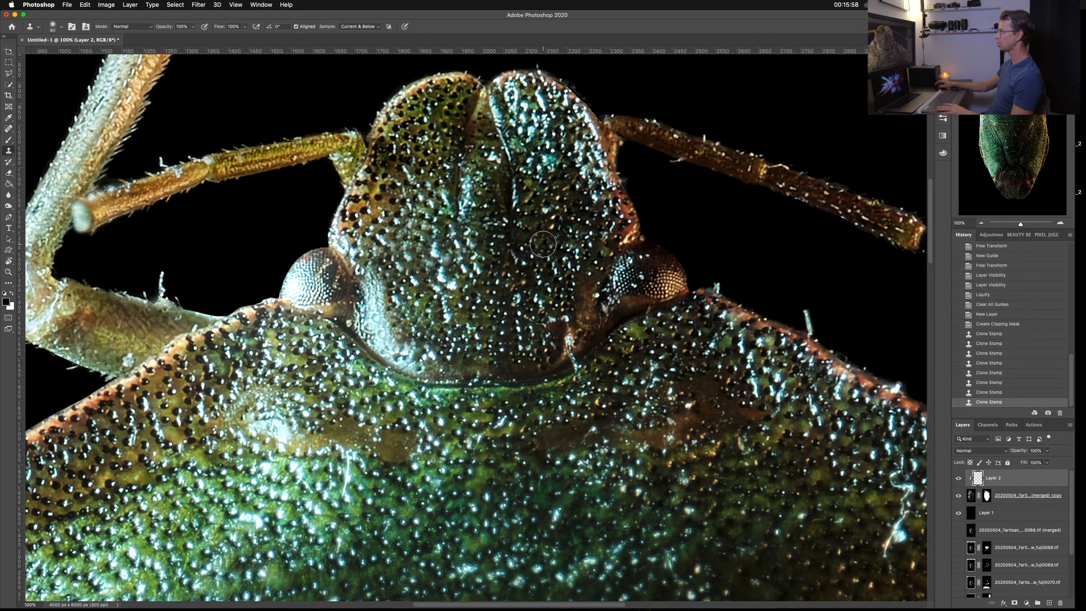
left_click_drag(544, 240, 542, 192)
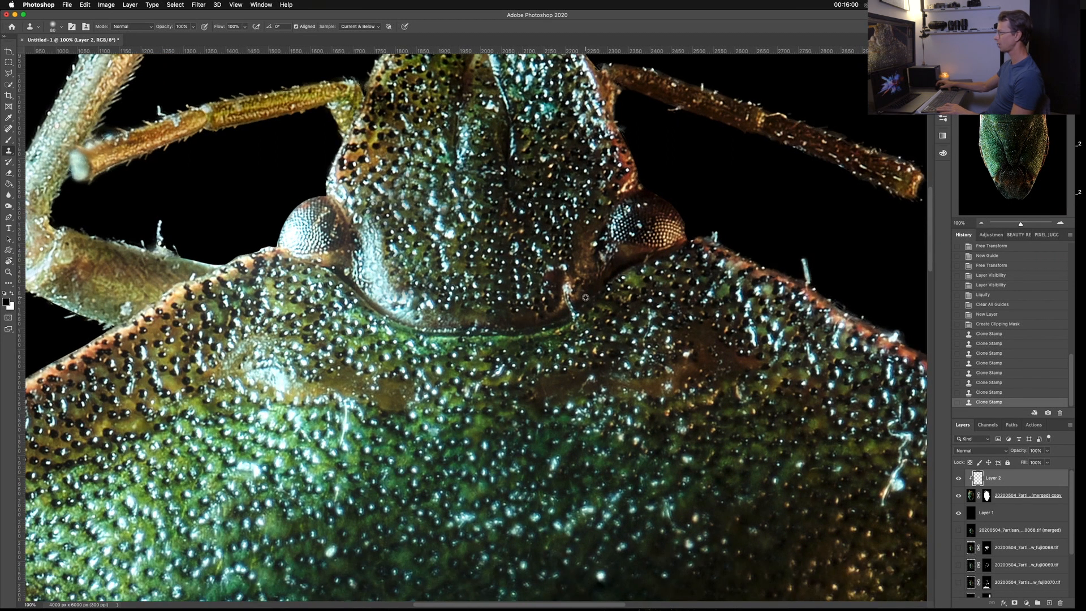
left_click(572, 310)
left_click(567, 290)
left_click(551, 266)
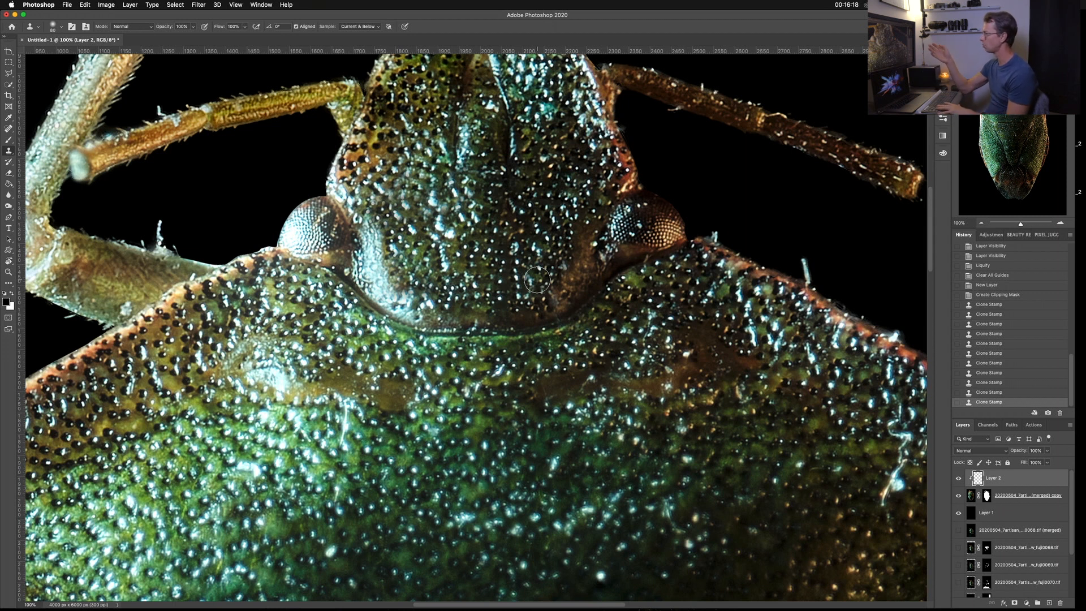
Clone out the long branching white fibre on the bug's right shoulder using nearby shell texture.
scroll(537, 280, "down", 3)
scroll(537, 280, "right", 2)
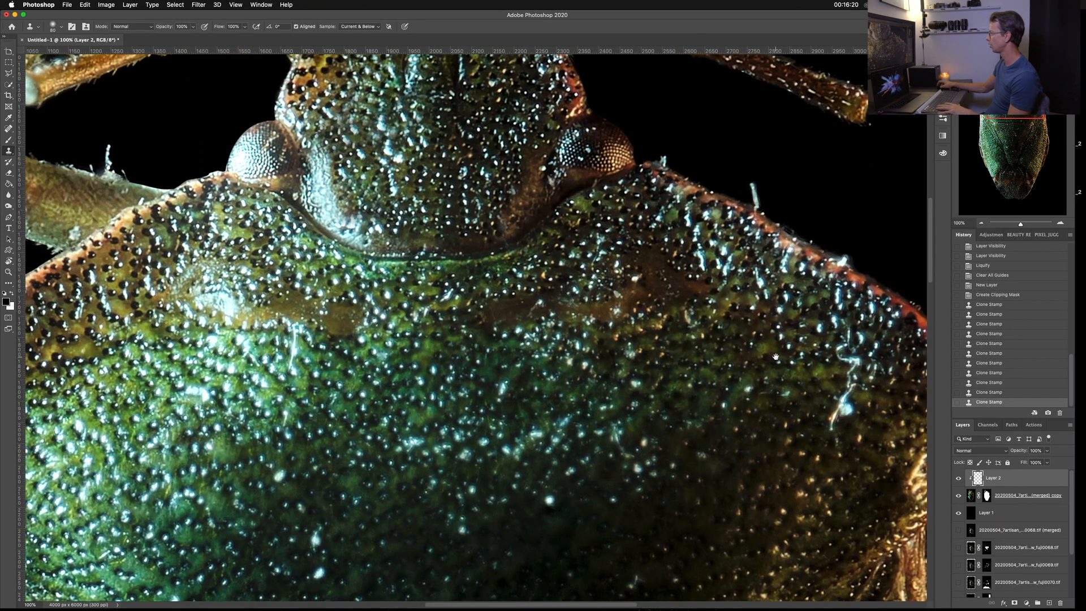
left_click_drag(776, 356, 706, 301)
mouse_move(760, 371)
left_mouse_down()
mouse_move(779, 332)
mouse_move(779, 287)
mouse_move(800, 323)
mouse_move(791, 361)
left_mouse_up()
left_click_drag(787, 364, 773, 378)
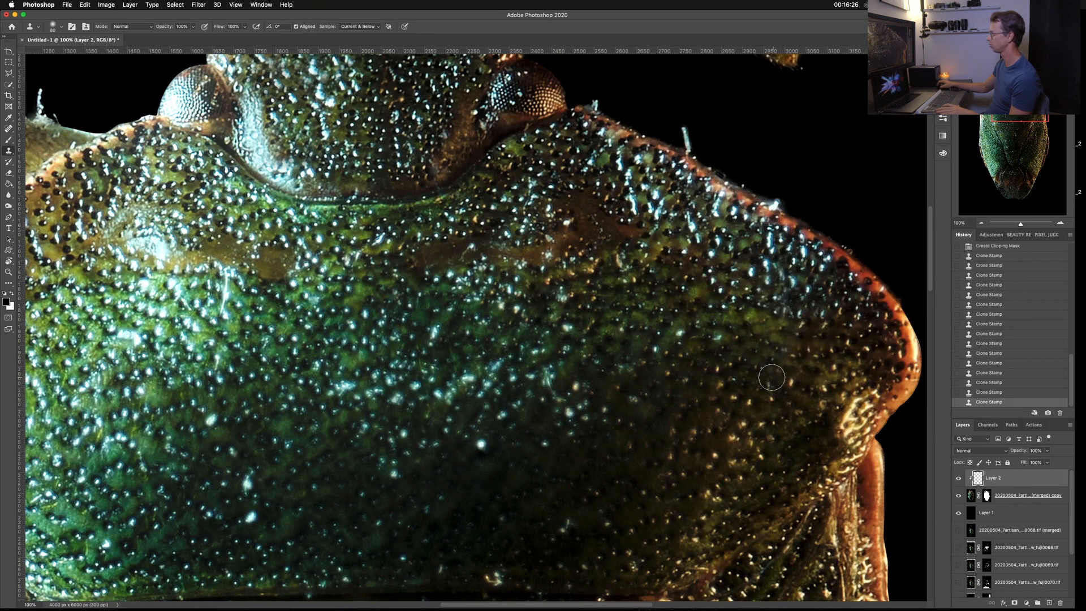
Clone out the short white fibre beneath the tan patch on the left half of the shoulder plate.
left_click_drag(412, 331, 569, 305)
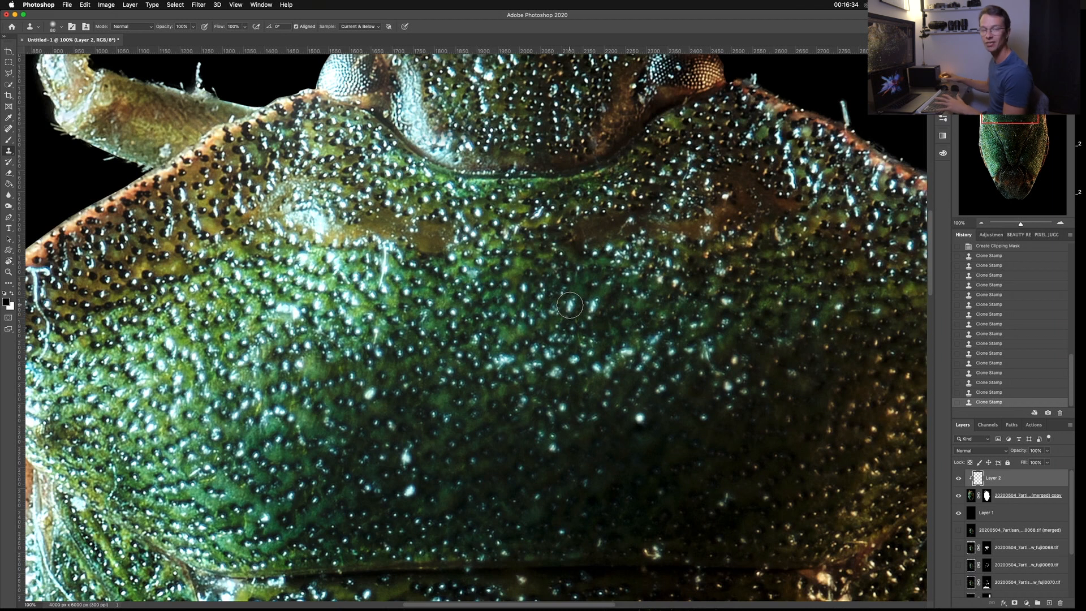
left_click_drag(235, 315, 366, 260)
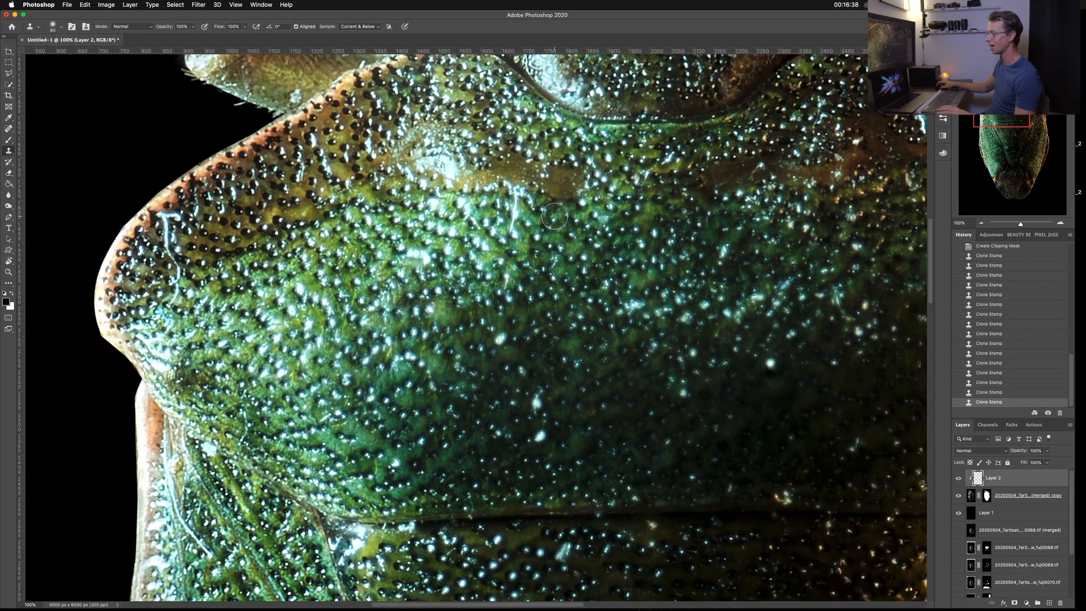
left_click(529, 202, "alt")
left_click_drag(516, 198, 510, 240)
left_click(571, 258, "alt")
left_click(549, 265)
Clone out the oversized bright specks on the left-centre area of the shoulder plate.
left_click_drag(214, 232, 295, 228)
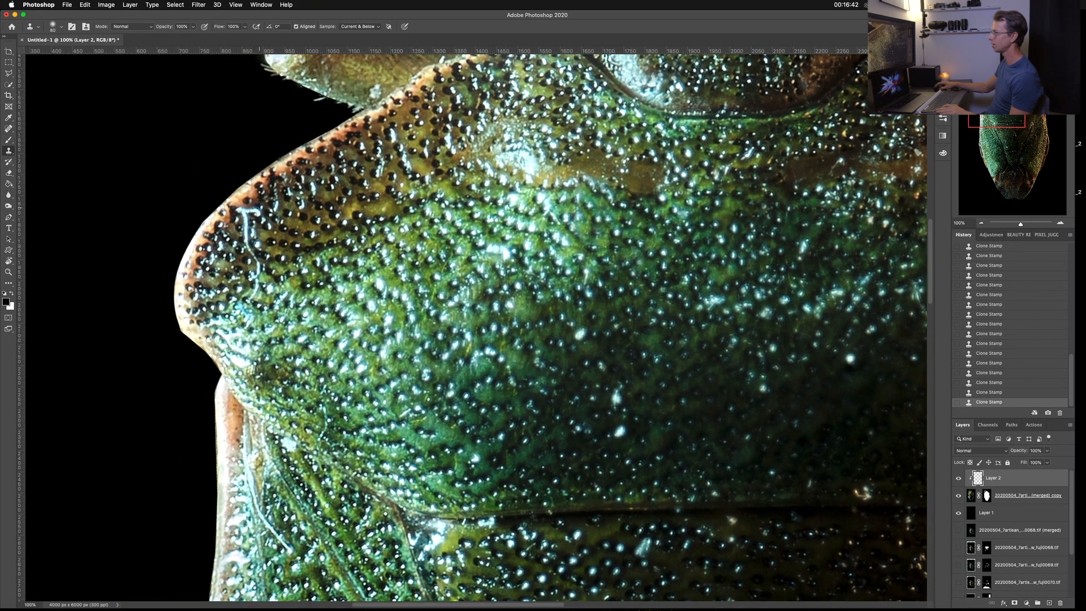
left_click_drag(446, 290, 258, 78)
left_click_drag(462, 171, 450, 226)
left_click(449, 225, "alt")
left_click(414, 237)
left_click(380, 172)
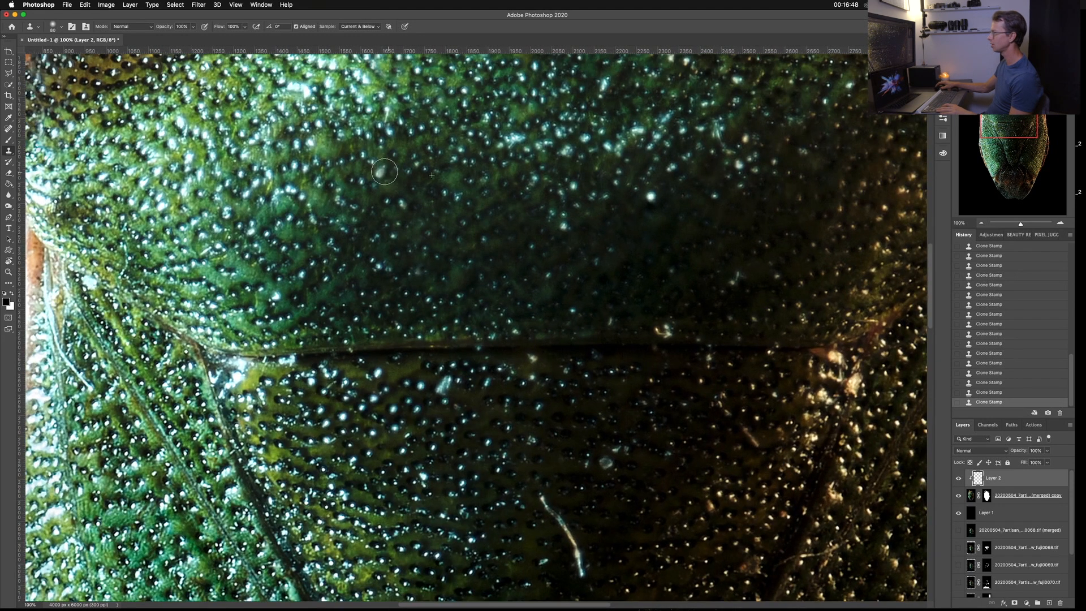
Clone out the remaining bright specks in the dark centre of the shoulder plate and just above its rear seam.
left_click_drag(616, 228, 596, 195)
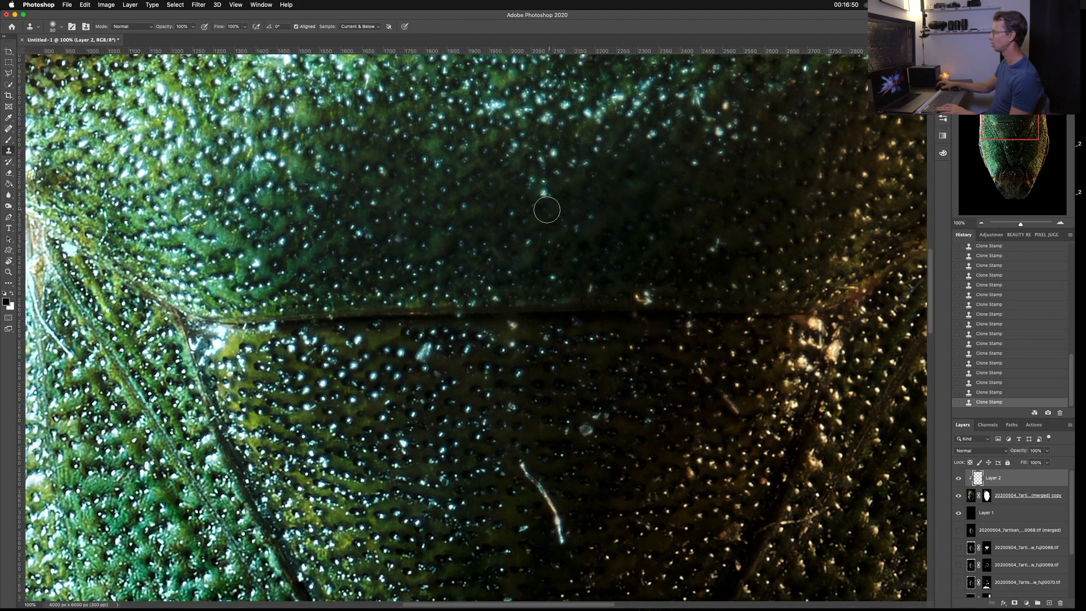
left_click_drag(616, 230, 554, 158)
left_click(576, 205, "alt")
left_click_drag(572, 225, 592, 226)
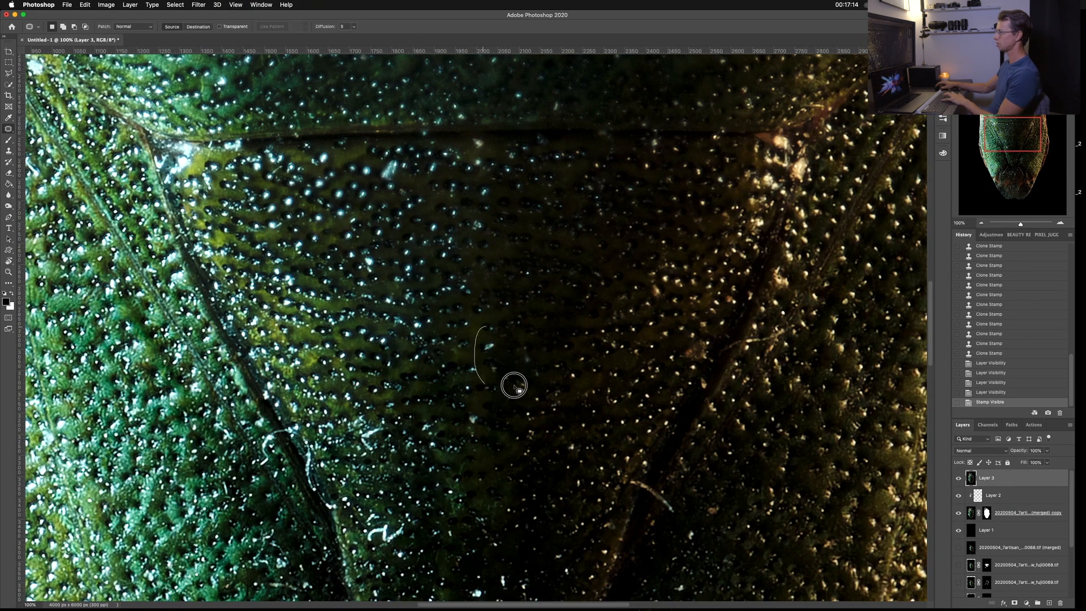
Undo the recent patching, the stamped merged layer and the layer visibility changes.
key("super+z")
key("super+z")
key("super+z")
key("super+z")
key("super+z")
key("super+z")
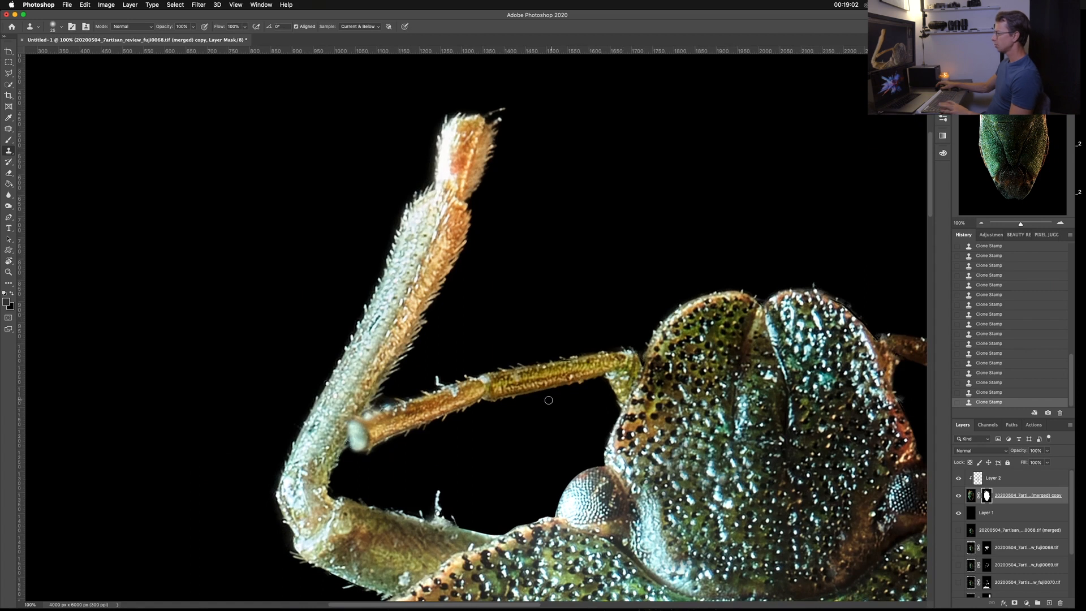
Try painting with the Brush tool on the bug copy's layer mask around the left antenna.
scroll(497, 274, "down", 5)
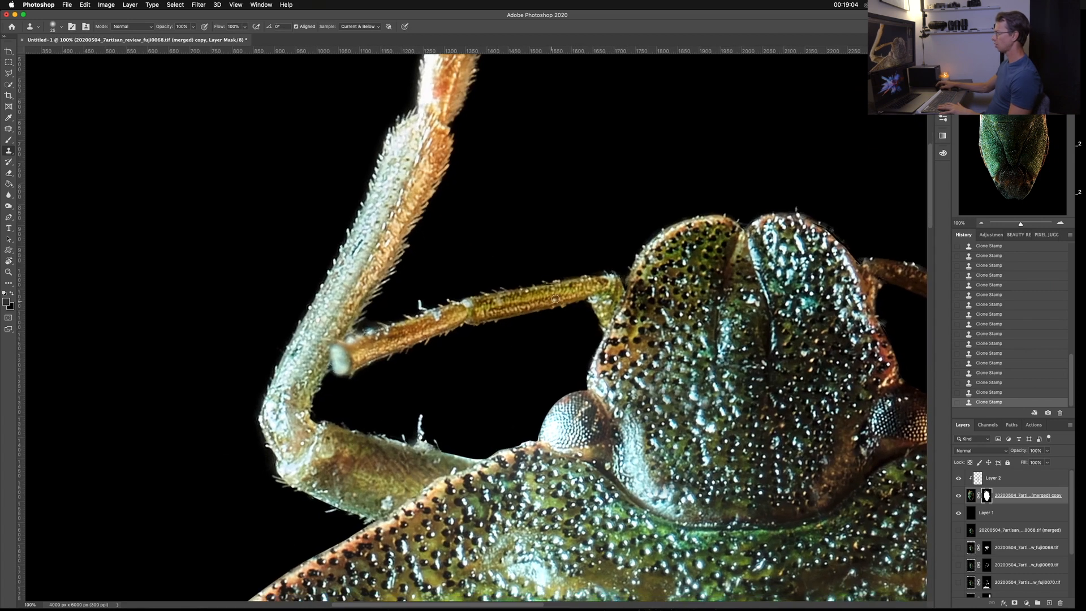
scroll(554, 299, "right", 8)
scroll(339, 285, "left", 4)
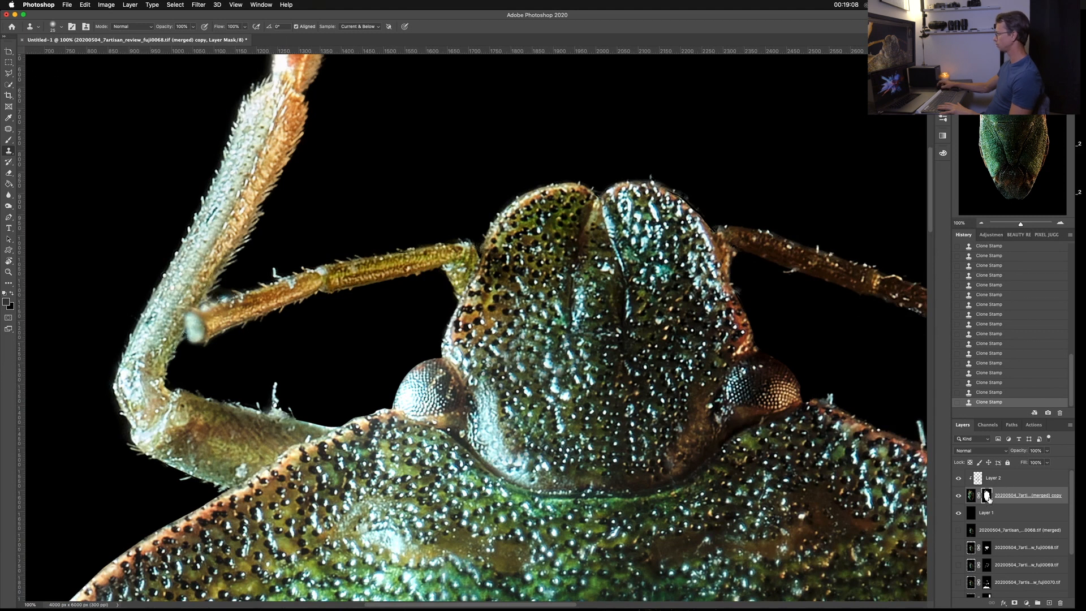
key("b")
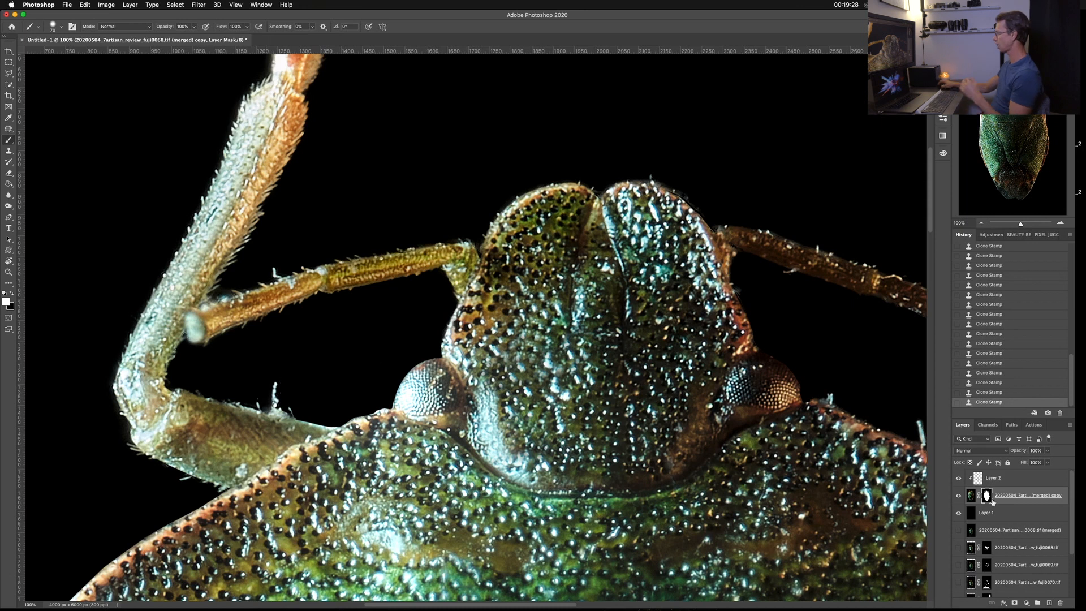
left_click_drag(367, 262, 217, 317)
key("super+z")
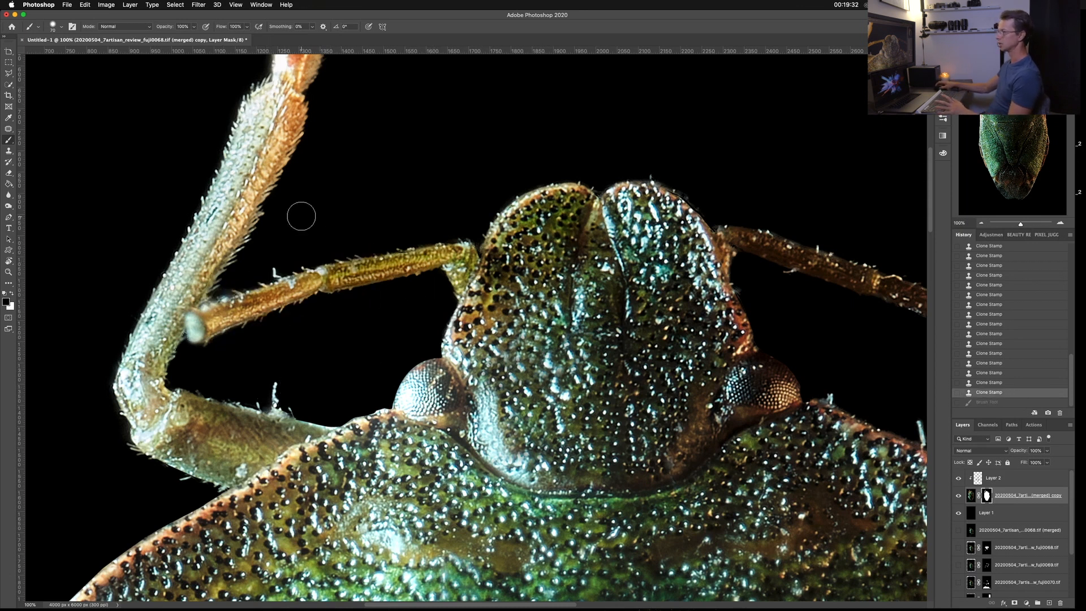
Paint black on the bug copy's mask to hide the hairs sticking up from the front left leg.
key("bracketright")
key("bracketright")
key("bracketright")
key("bracketright")
mouse_move(276, 378)
left_mouse_down()
mouse_move(263, 400)
mouse_move(304, 409)
left_mouse_up()
key("bracketleft")
key("bracketleft")
key("bracketleft")
key("bracketleft")
key("bracketleft")
key("bracketleft")
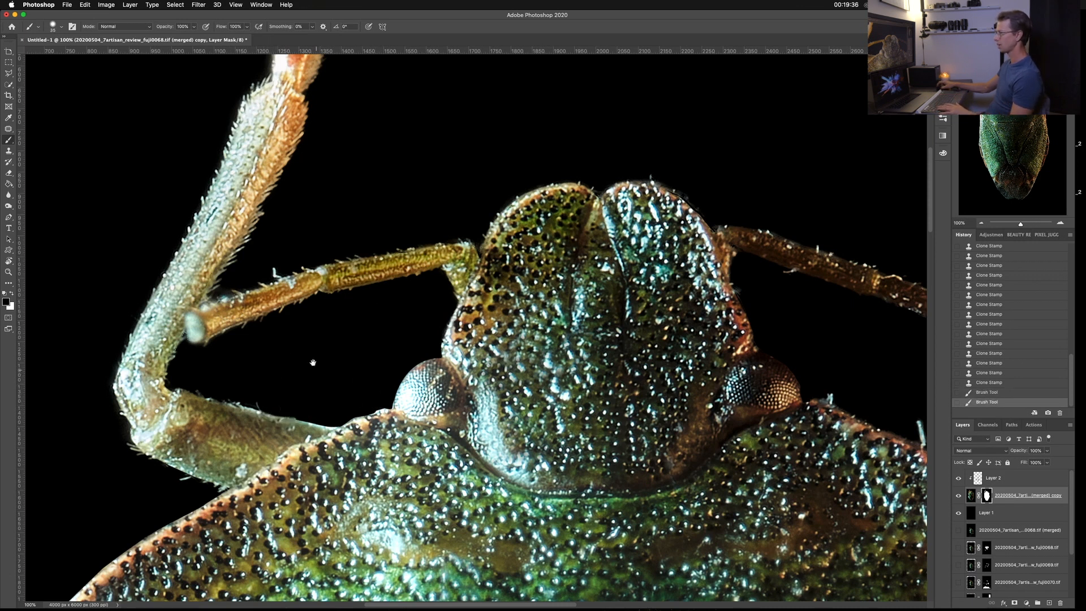
Mask out the upright bristle protruding from the edge of the bug's right shoulder.
left_click_drag(313, 361, 322, 263)
mouse_move(255, 358)
left_mouse_down()
mouse_move(188, 383)
mouse_move(96, 459)
left_mouse_up()
left_click_drag(268, 288, 264, 420)
mouse_move(650, 488)
left_mouse_down()
mouse_move(532, 394)
mouse_move(444, 283)
left_mouse_up()
key("bracketright")
key("bracketright")
key("bracketright")
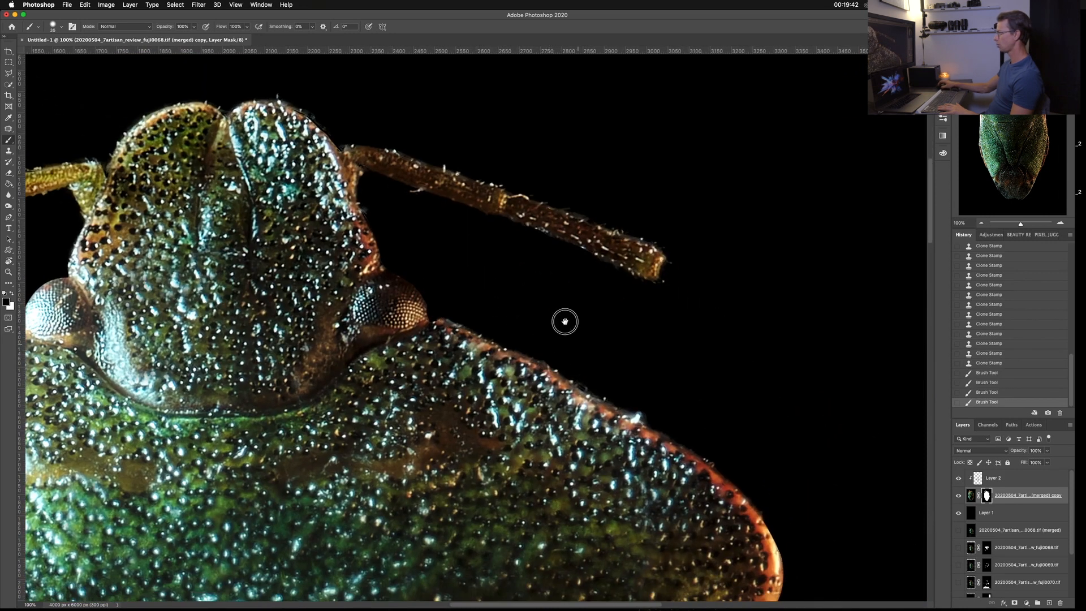
Clean up the mask along the lower right edge of the bug's tail with black brush strokes.
left_click_drag(564, 321, 470, 63)
left_click_drag(498, 441, 538, 85)
left_click_drag(480, 481, 509, 85)
left_click_drag(483, 312, 521, 104)
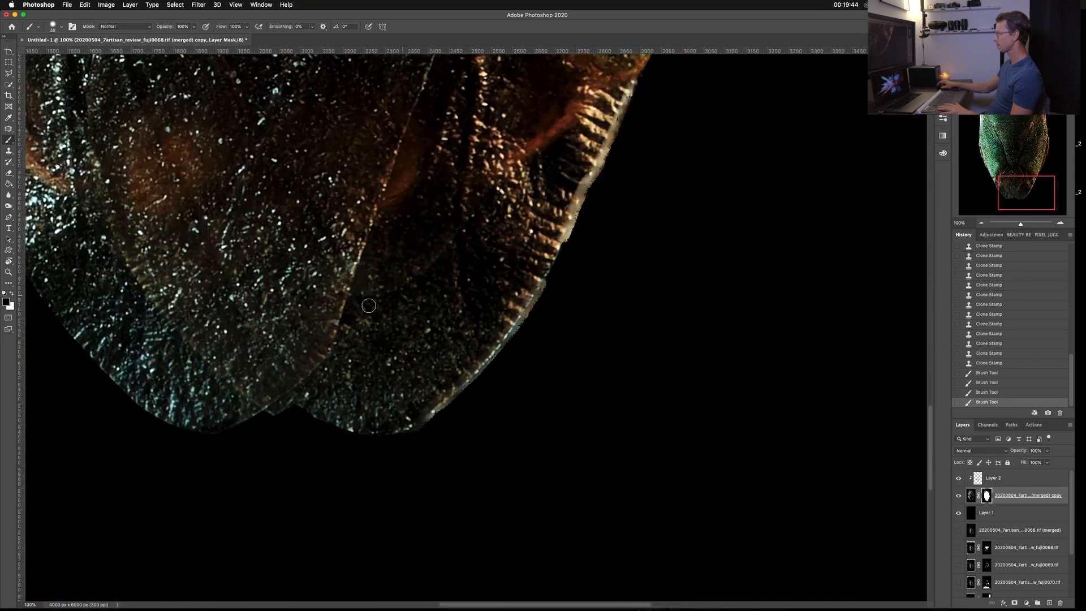
left_click_drag(352, 323, 257, 468)
left_click_drag(337, 300, 349, 218)
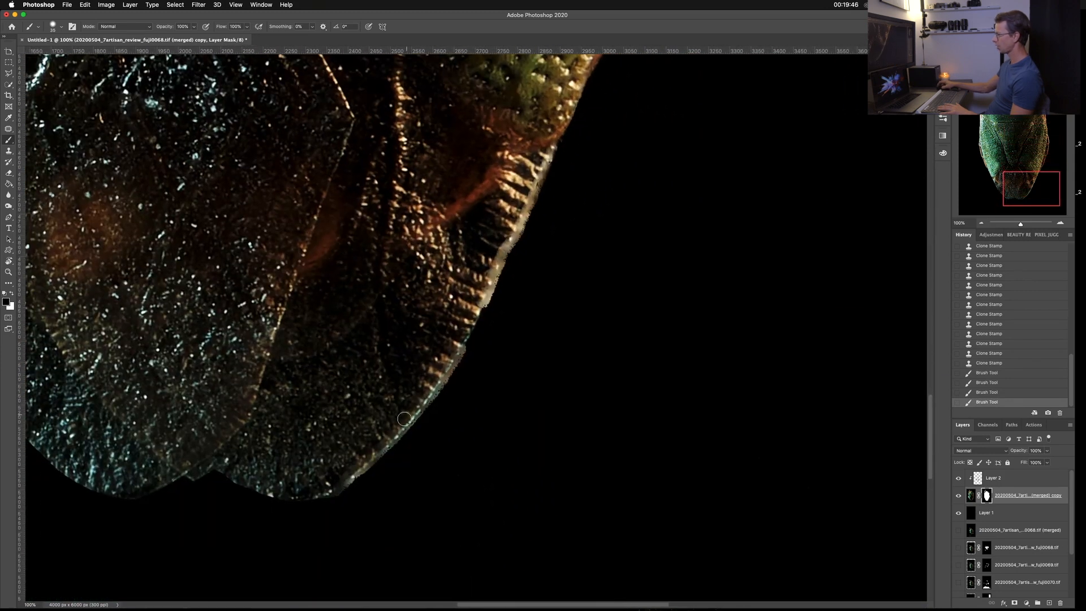
left_click_drag(487, 316, 568, 140)
left_click_drag(548, 219, 586, 108)
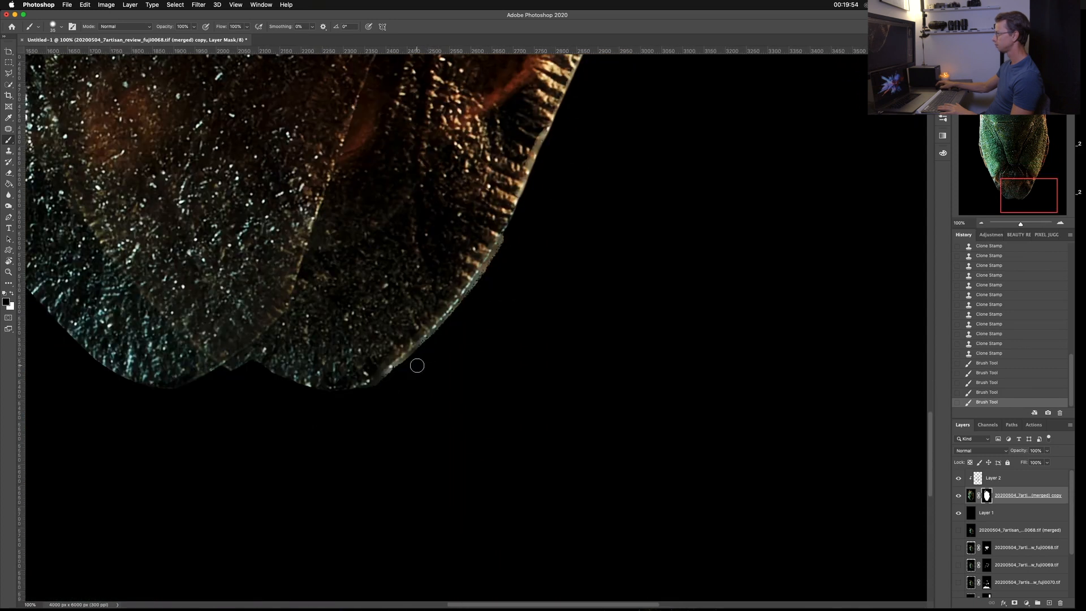
mouse_move(385, 387)
left_mouse_down()
mouse_move(503, 248)
mouse_move(462, 306)
left_mouse_up()
Touch up the mask along the bug's left flank and undo the last brush stroke.
left_click_drag(221, 484, 552, 496)
mouse_move(226, 89)
left_mouse_down()
mouse_move(308, 349)
mouse_move(294, 428)
left_mouse_up()
mouse_move(249, 330)
left_mouse_down()
mouse_move(281, 402)
mouse_move(306, 363)
mouse_move(286, 339)
left_mouse_up()
key("super+z")
left_click_drag(231, 237, 340, 518)
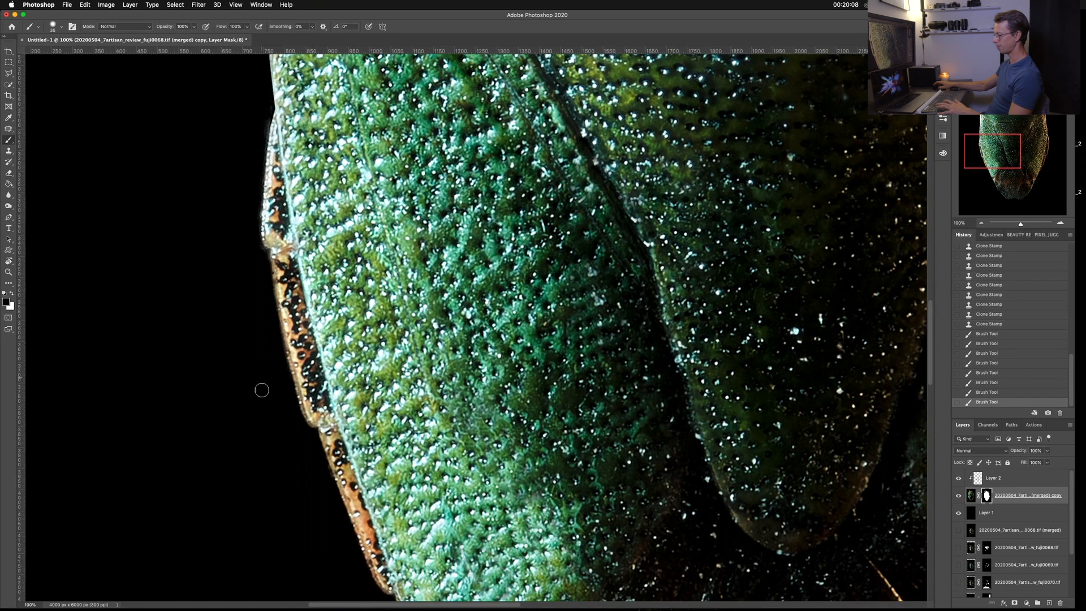
Activate the clipped retouching layer and use the Clone Stamp on small blemishes around the head and front left leg.
left_click_drag(252, 240, 280, 488)
left_click_drag(230, 263, 266, 492)
left_click_drag(265, 294, 273, 497)
mouse_move(362, 215)
left_mouse_down()
mouse_move(277, 375)
mouse_move(242, 491)
left_mouse_up()
mouse_move(274, 432)
left_mouse_down()
mouse_move(192, 532)
mouse_move(242, 406)
left_mouse_up()
key("j")
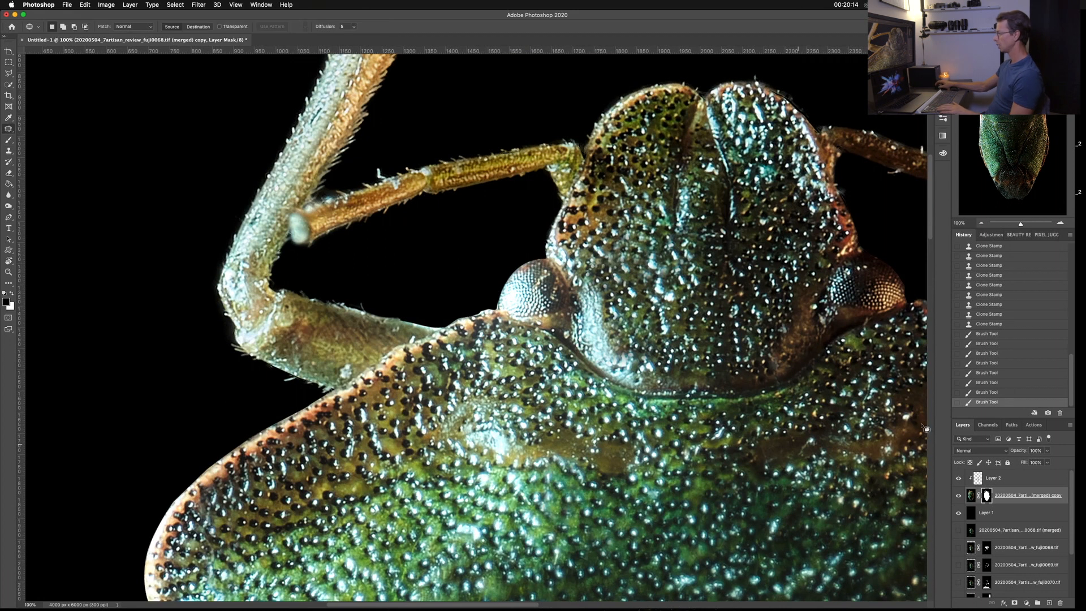
left_click(996, 478)
key("s")
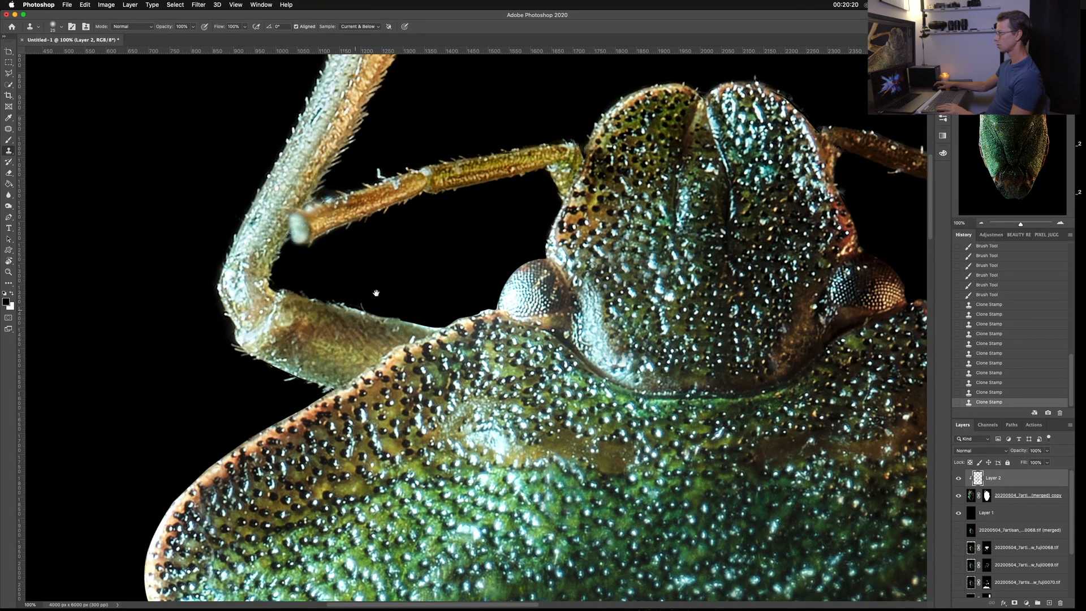
Paint black on the bug copy's mask to hide the stray bits beside the tip of the front left leg.
left_click_drag(376, 292, 365, 309)
mouse_move(383, 347)
left_mouse_down()
mouse_move(371, 350)
mouse_move(352, 522)
left_mouse_up()
key("b")
left_click(977, 495)
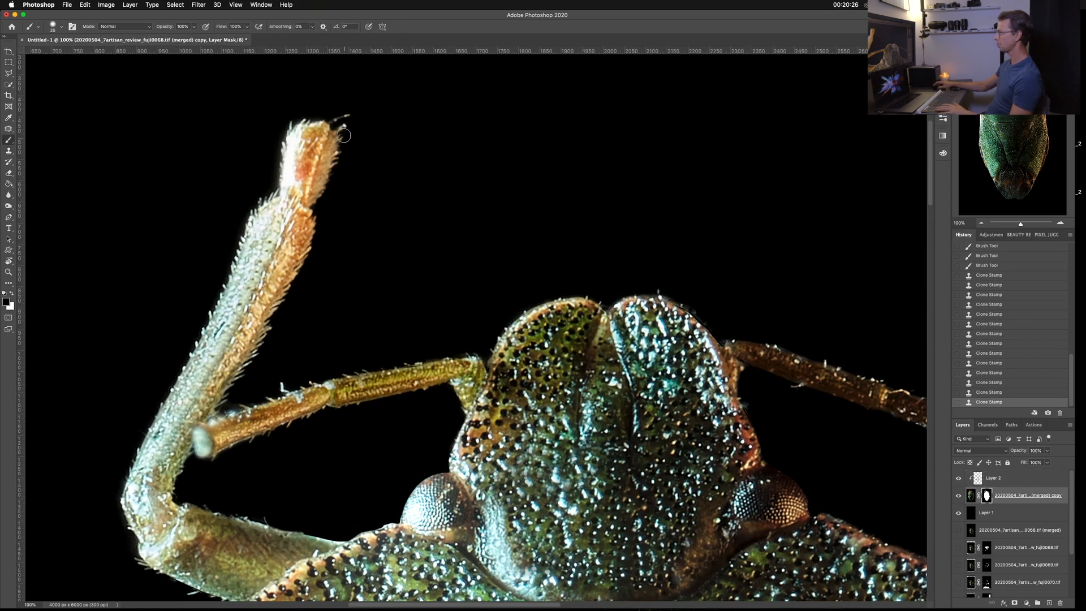
left_click(339, 117)
left_click(335, 116)
left_click(348, 125)
left_click(345, 128)
left_click(343, 127)
left_click(342, 128)
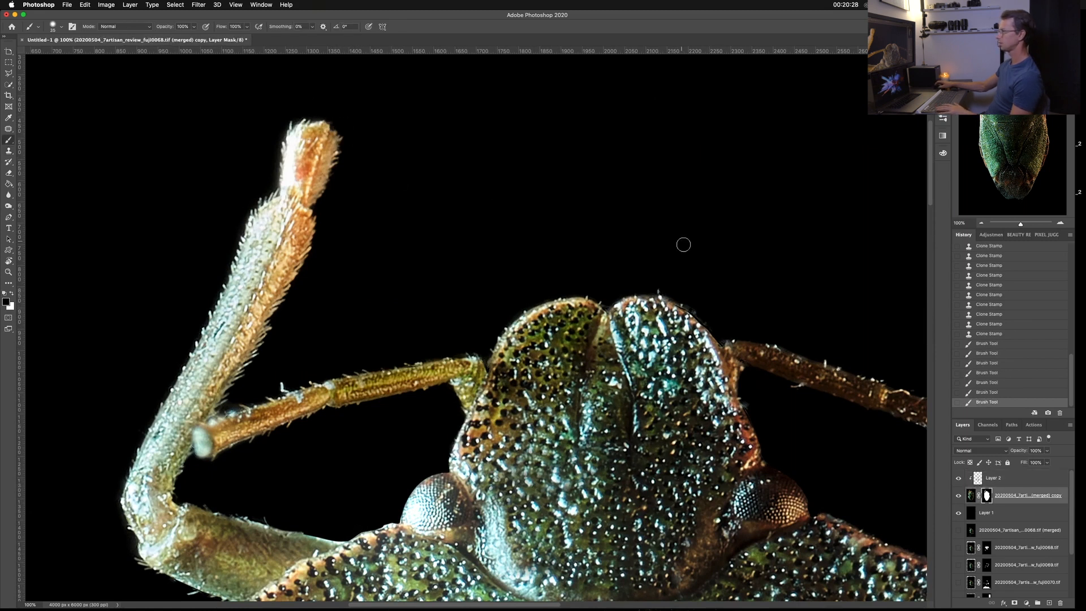
Review the whole bug at reduced magnification for remaining blemishes and rough edges.
key("super+minus")
key("super+minus")
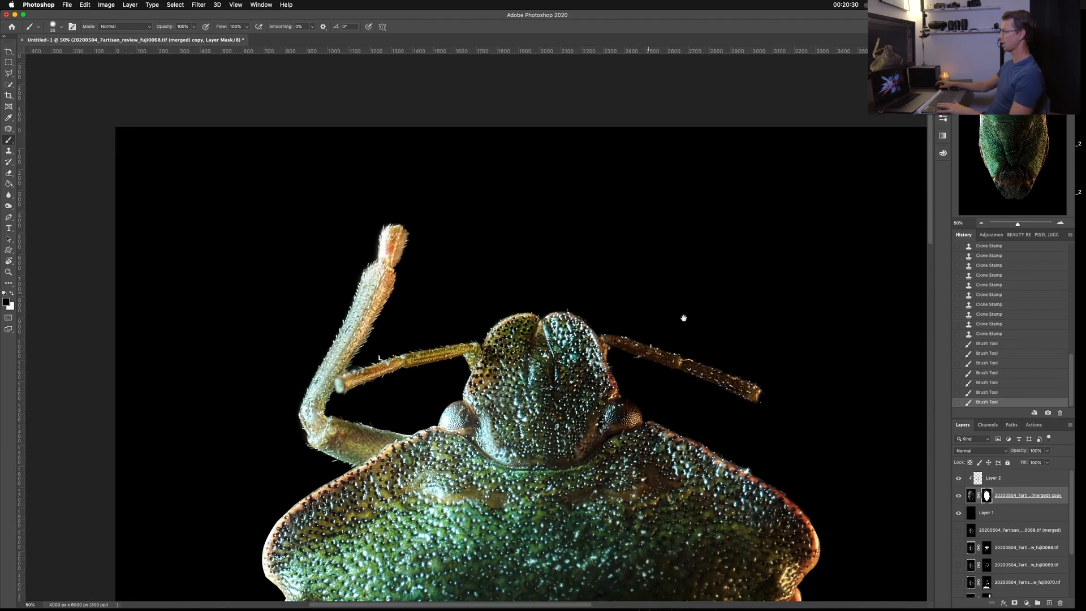
left_click_drag(654, 431, 163, 87)
left_click_drag(584, 320, 820, 252)
left_click_drag(315, 260, 453, 457)
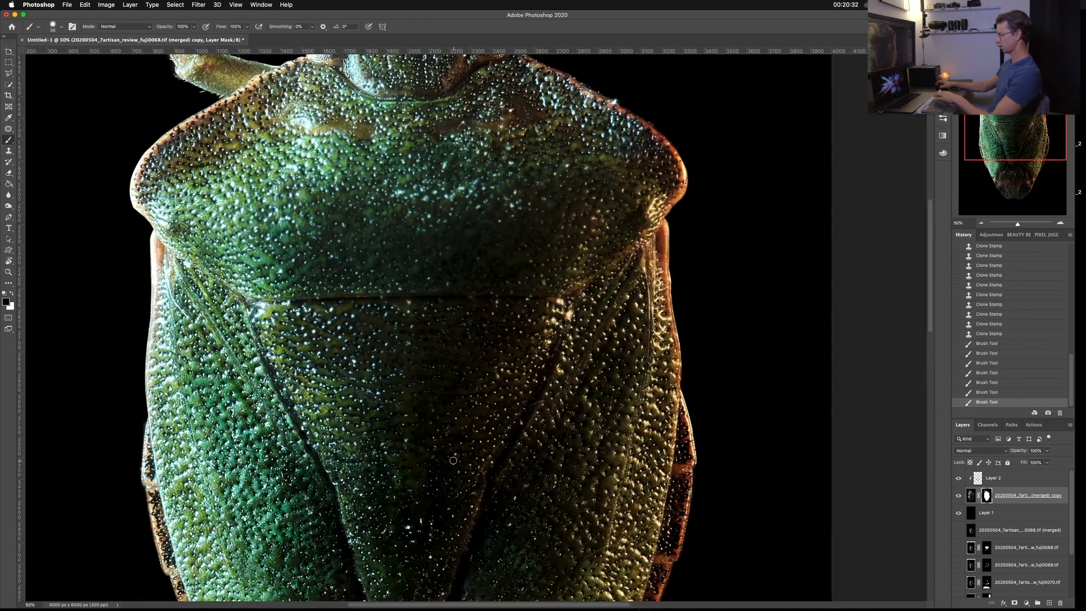
key("super+minus")
key("super+minus")
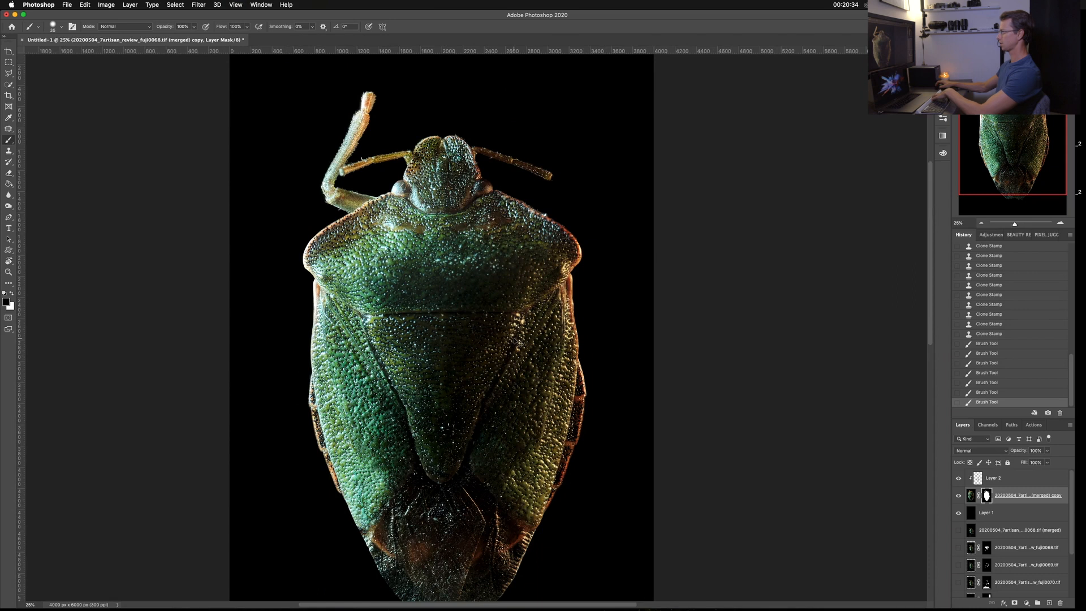
Activate the clipped retouching layer and soften the bright highlights across the middle of the bug's thorax with a larger Clone Stamp brush.
key("super+plus")
key("super+plus")
key("super+plus")
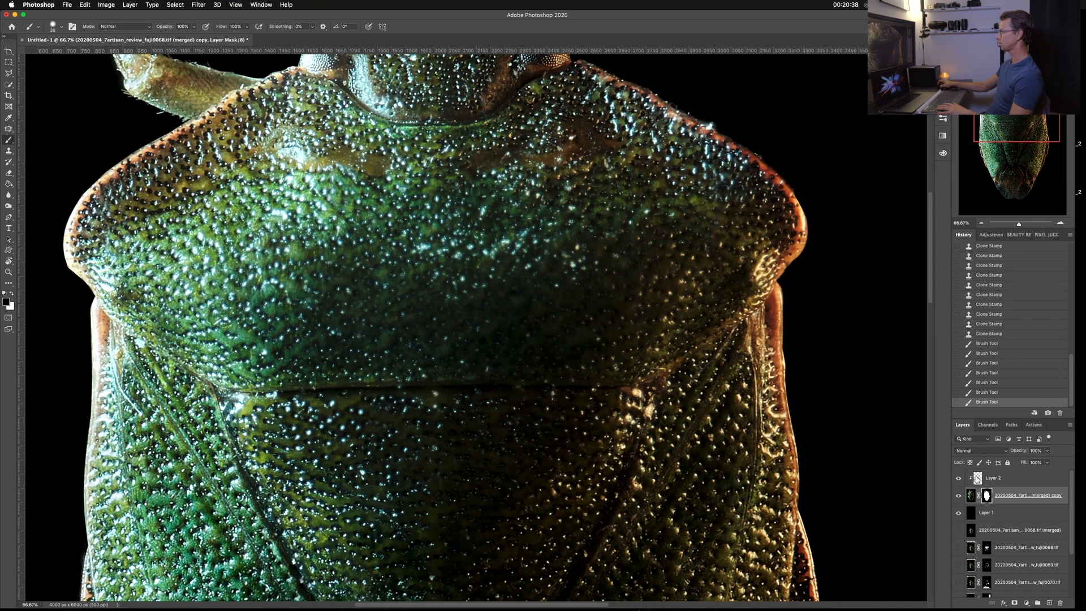
left_click(976, 479)
key("s")
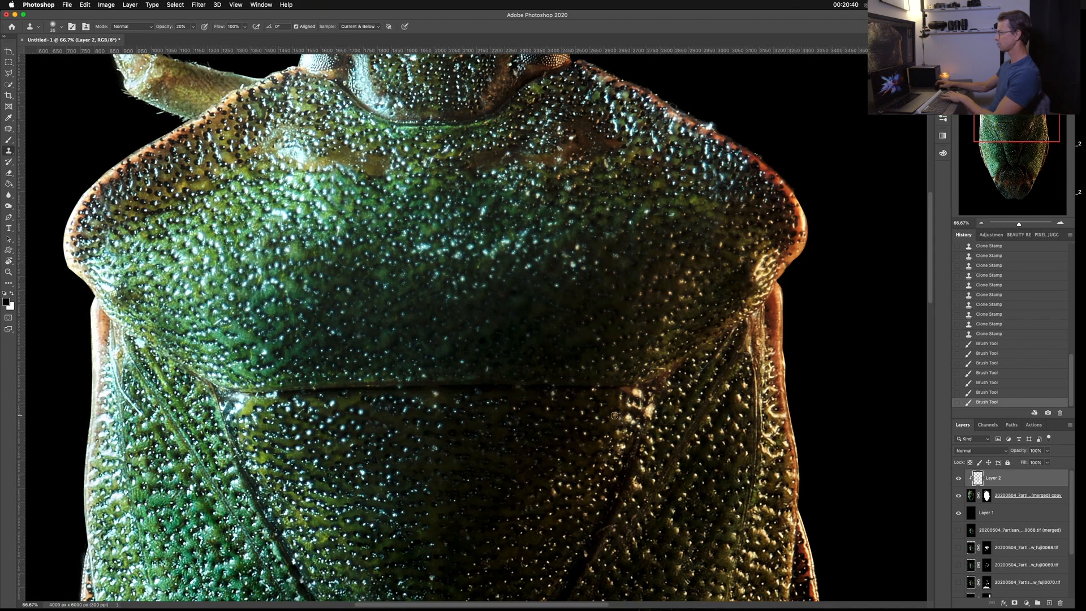
key("bracketright")
key("bracketright")
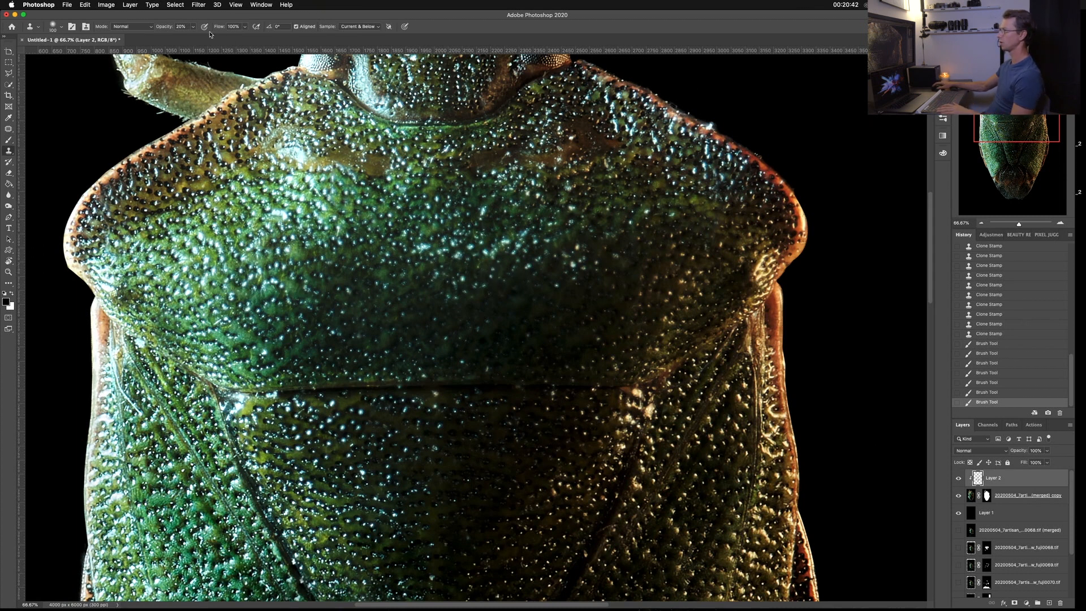
mouse_move(428, 248)
left_mouse_down()
mouse_move(462, 249)
mouse_move(415, 259)
mouse_move(491, 257)
mouse_move(456, 255)
mouse_move(450, 244)
mouse_move(470, 223)
mouse_move(472, 257)
left_mouse_up()
mouse_move(518, 241)
left_mouse_down()
mouse_move(526, 237)
mouse_move(516, 247)
left_mouse_up()
mouse_move(504, 249)
left_mouse_down()
mouse_move(486, 257)
mouse_move(541, 264)
left_mouse_up()
mouse_move(548, 269)
left_mouse_down()
mouse_move(581, 264)
mouse_move(549, 289)
left_mouse_up()
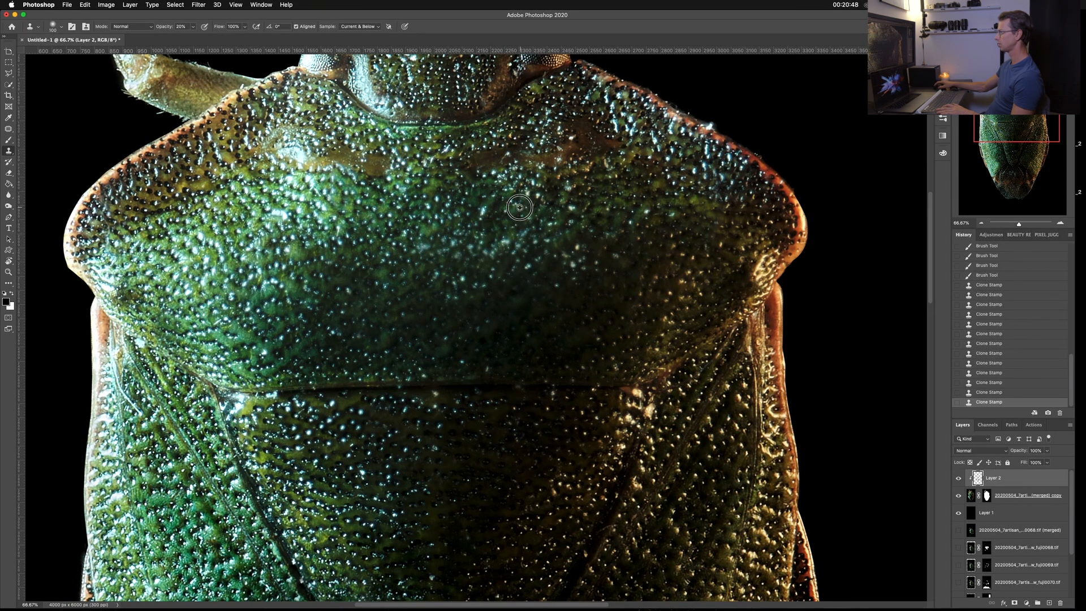
Stamp all visible layers into a new merged layer at the top of the stack.
key("super+minus")
key("super+minus")
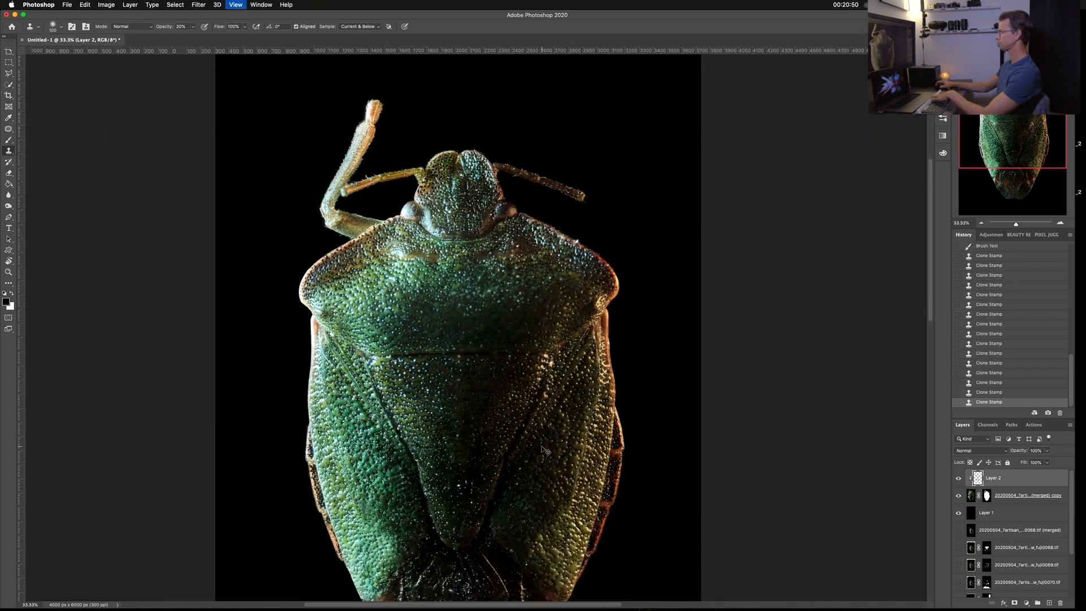
key("super+minus")
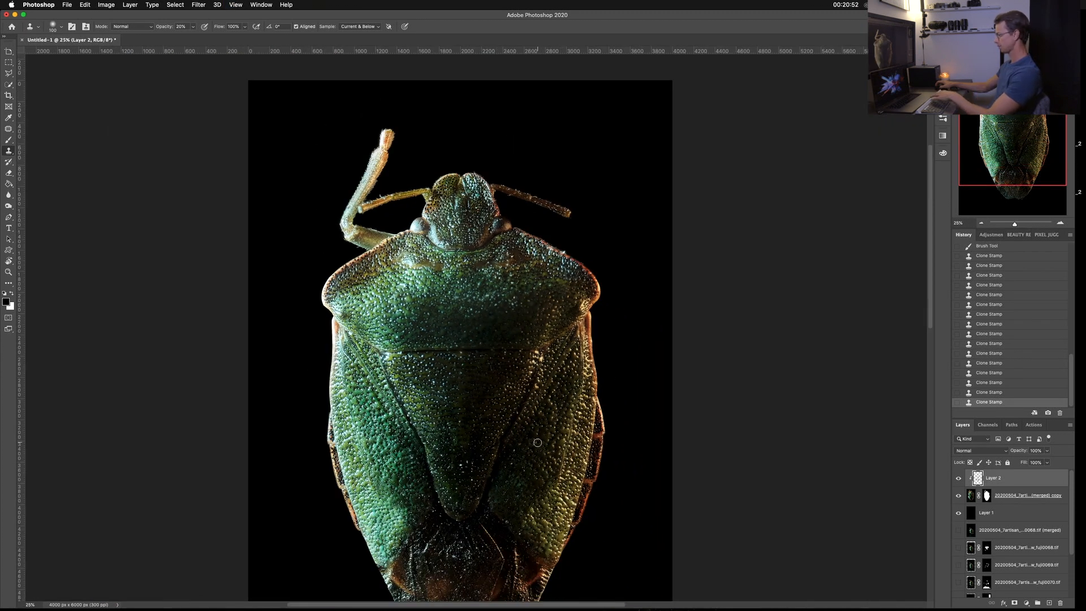
key("super+minus")
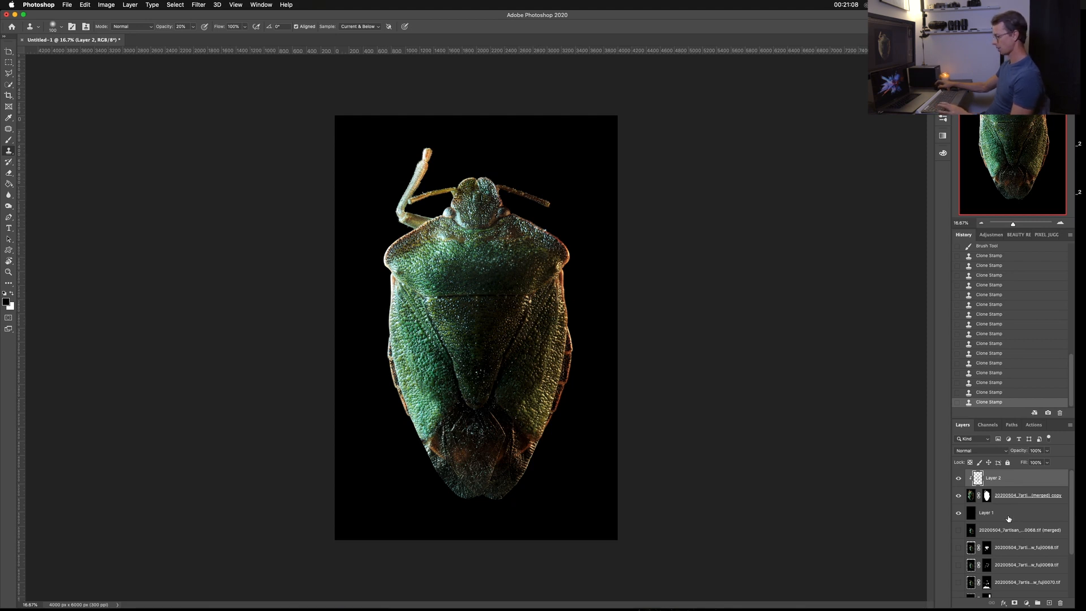
key("super+alt+shift+e")
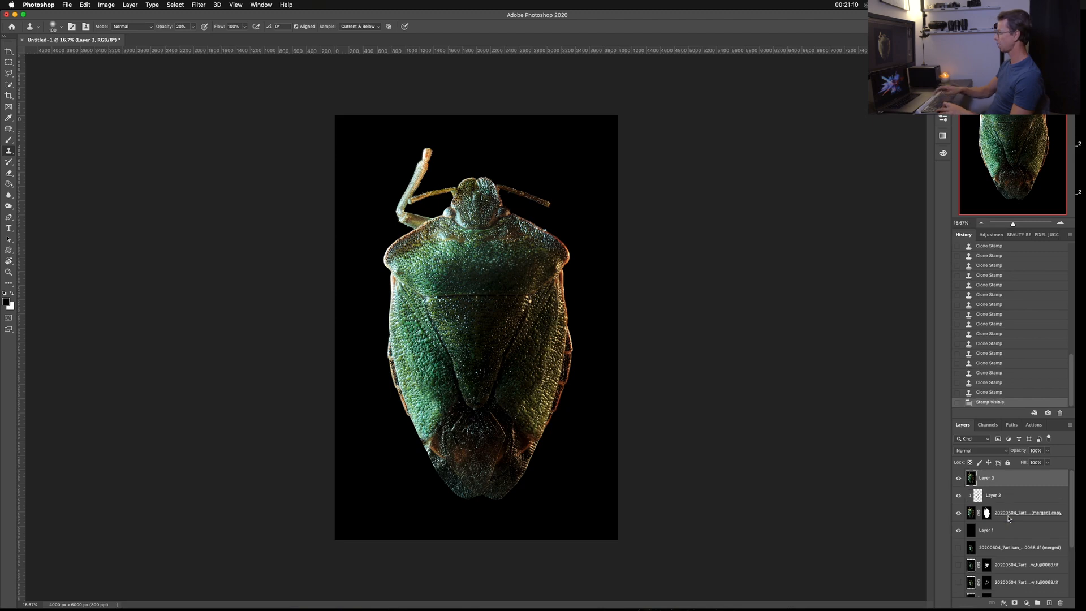
Load the bug's mask as a selection, copy the bug from the merged layer onto its own layer, and check the cut-out in isolation.
key("super+1")
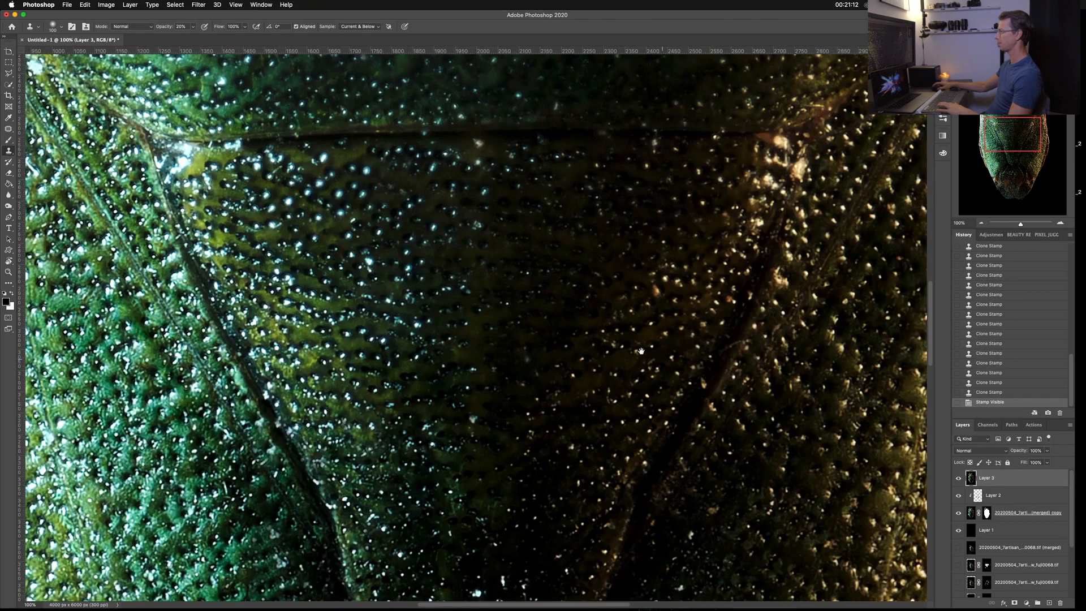
left_click_drag(339, 74, 673, 605)
left_click_drag(566, 307, 469, 550)
key("super+minus")
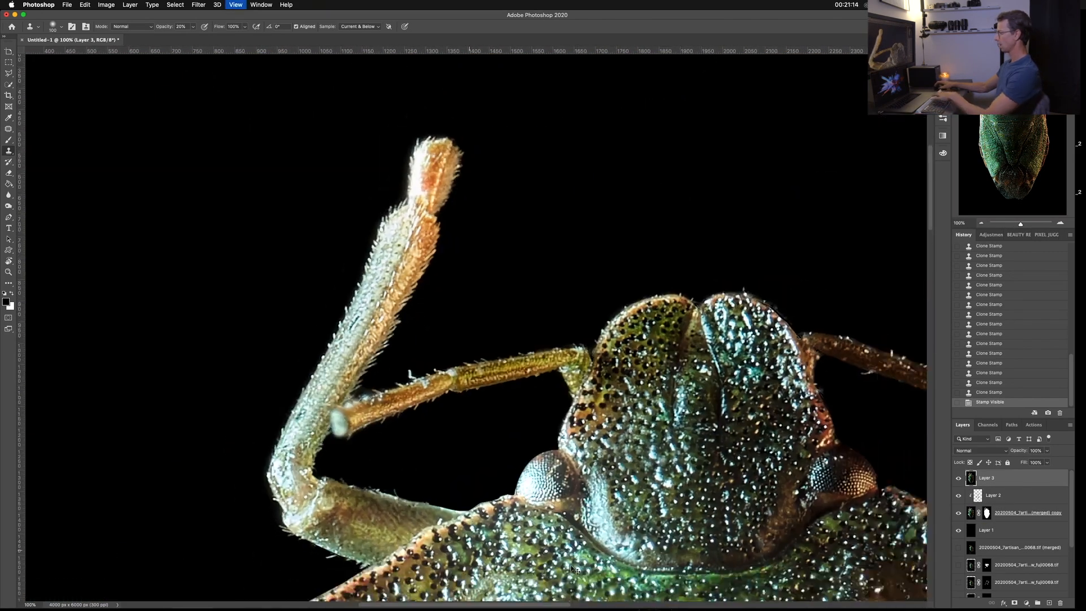
left_click(974, 521, "super")
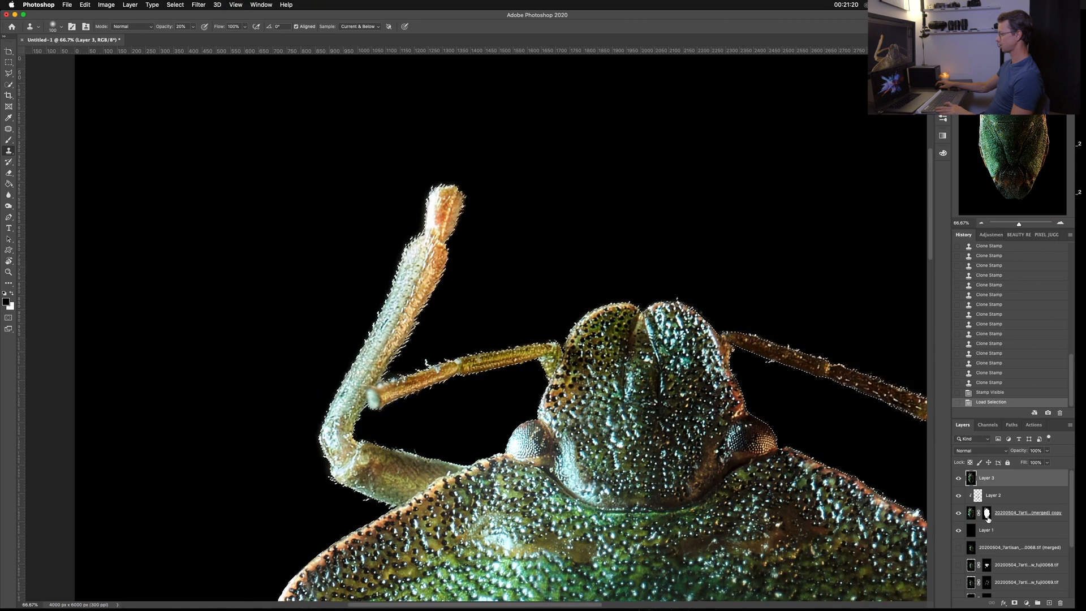
left_click(987, 513, "super")
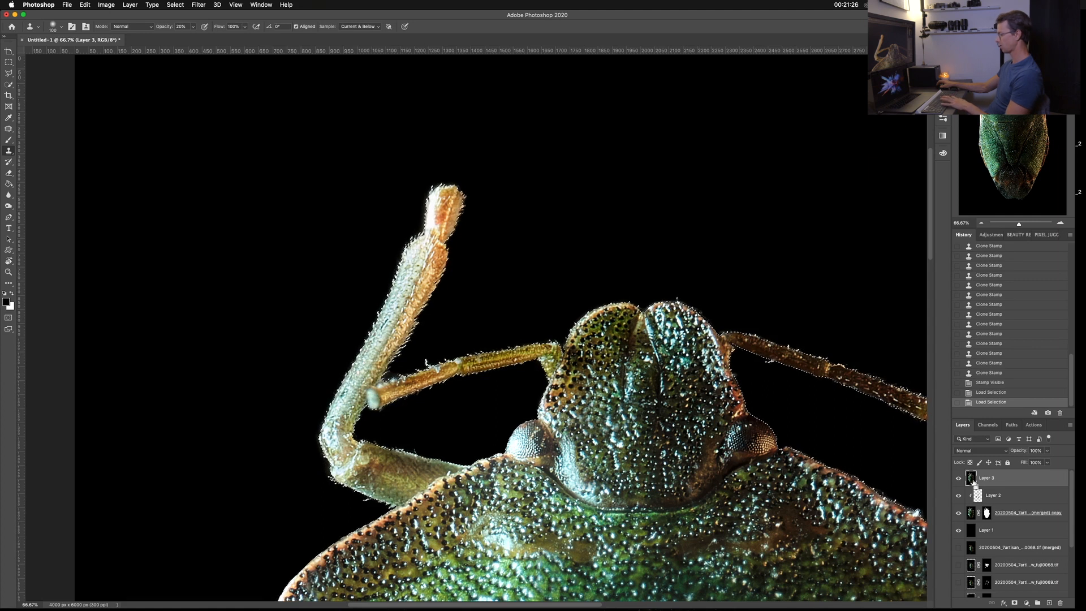
key("super+j")
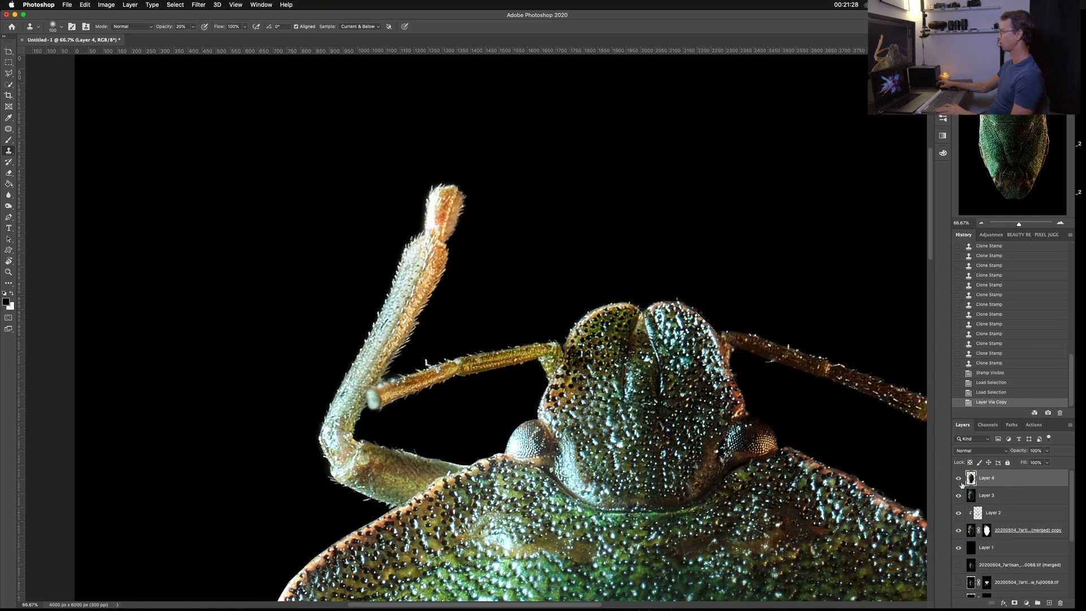
left_click(960, 478, "alt")
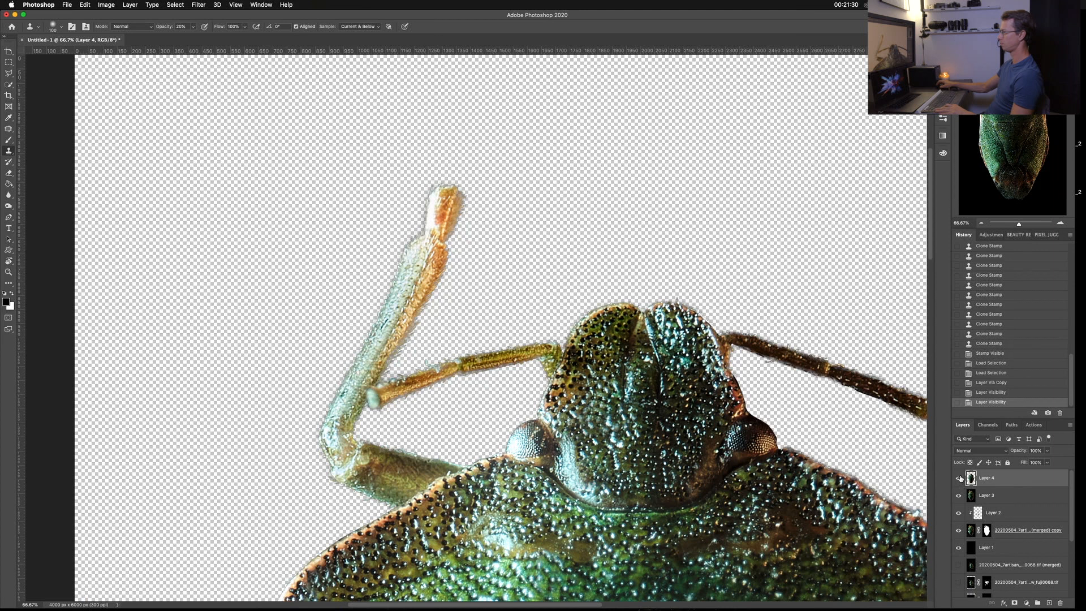
left_click(960, 478, "alt")
Outline the front left leg with the Polygonal Lasso and copy it from the cut-out bug onto a new layer.
key("l")
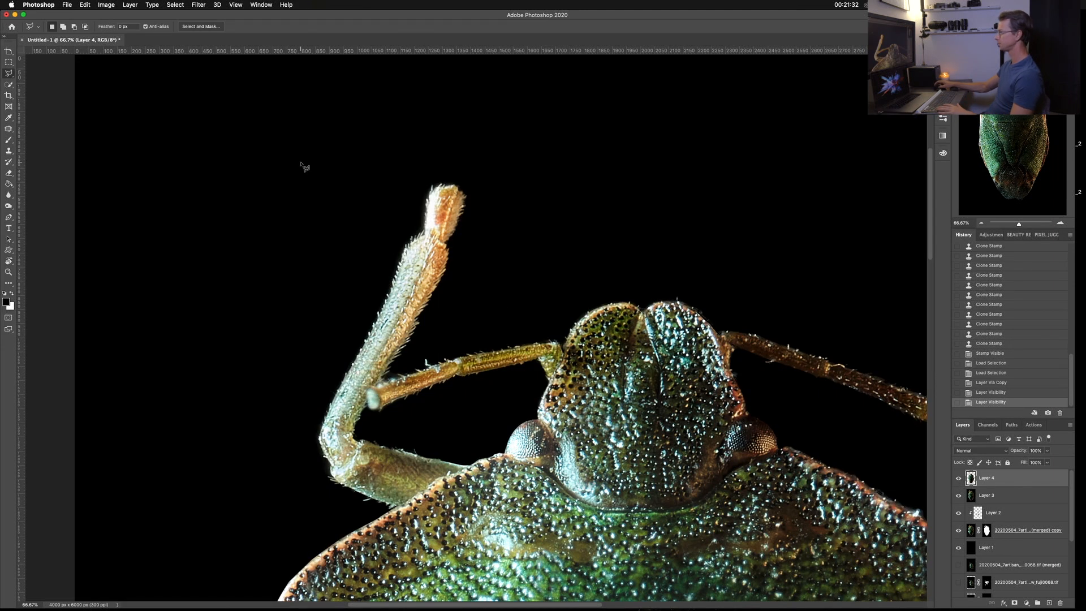
left_click(412, 150)
left_click(283, 434)
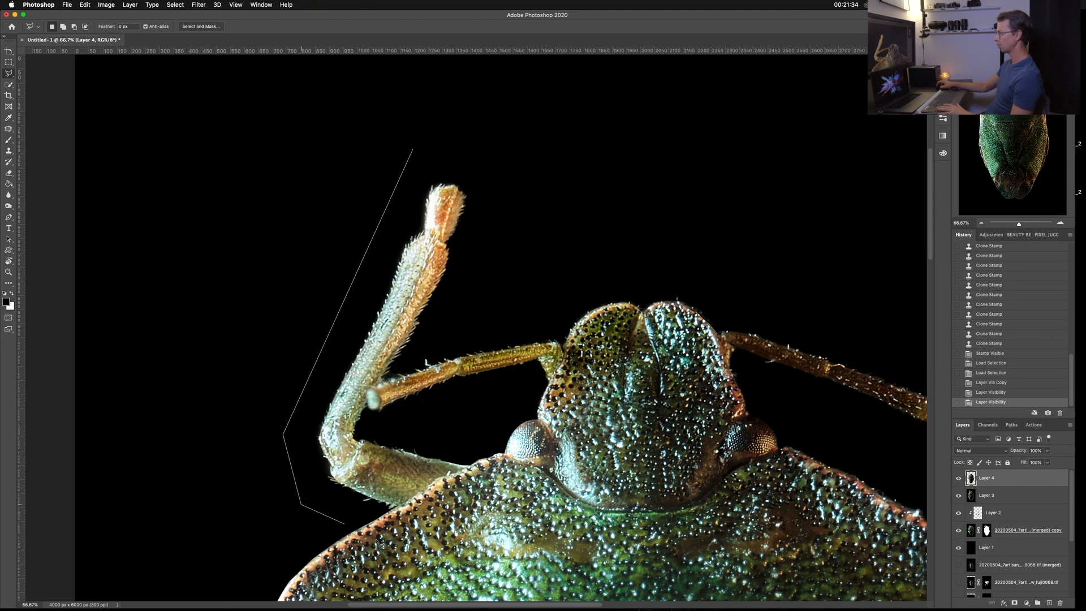
left_click(372, 403)
left_click(472, 267)
left_click(500, 198)
left_click(408, 124)
scroll(453, 223, "down", 2)
scroll(453, 223, "right", 2)
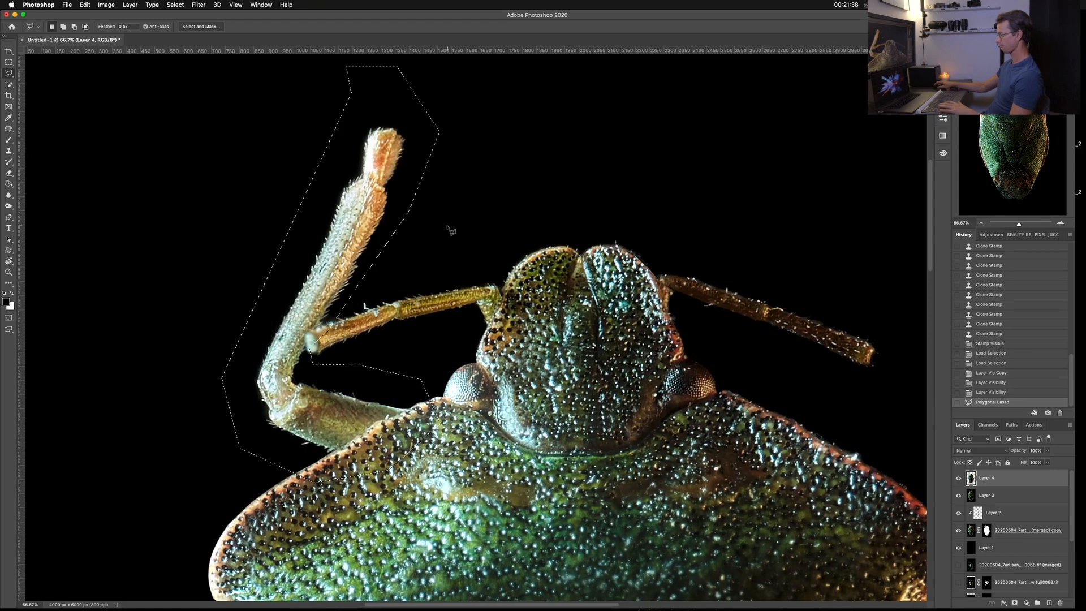
key("super+j")
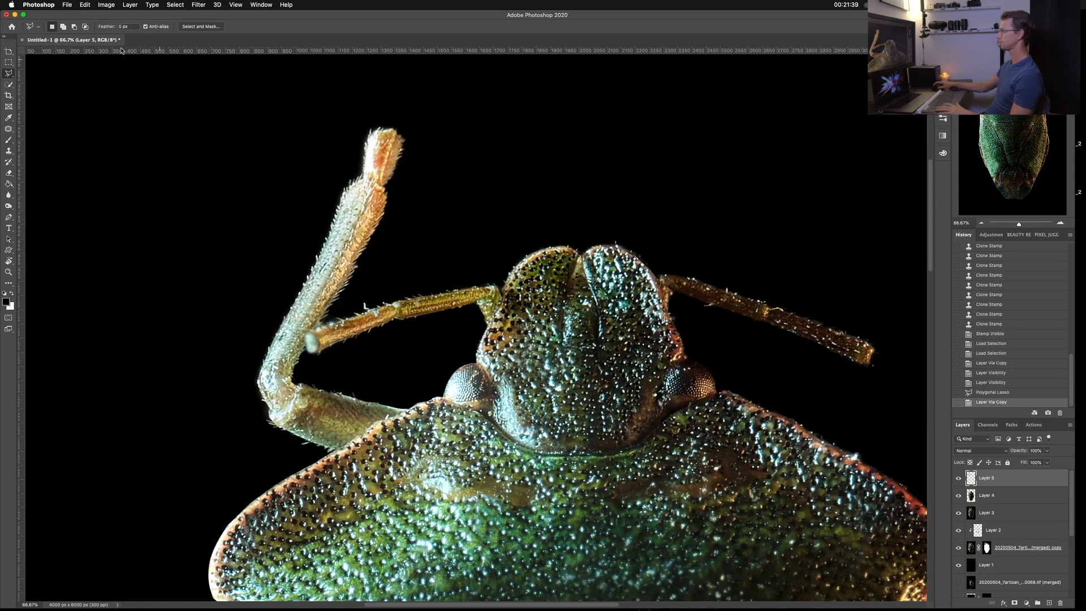
Flip the copied leg horizontally and move it to the opposite side of the bug's head.
left_click(68, 6)
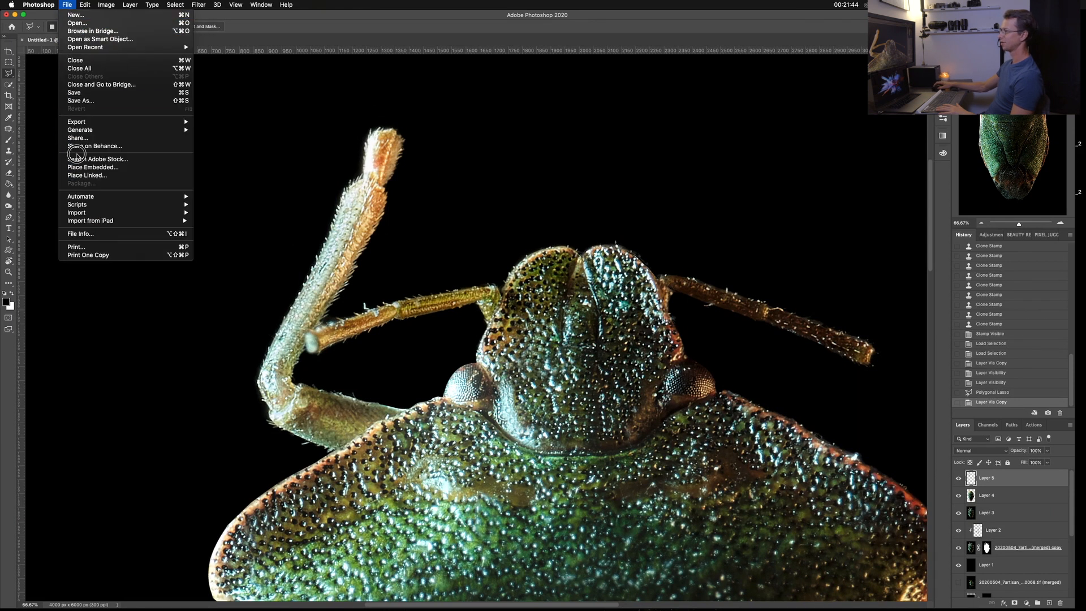
mouse_move(85, 5)
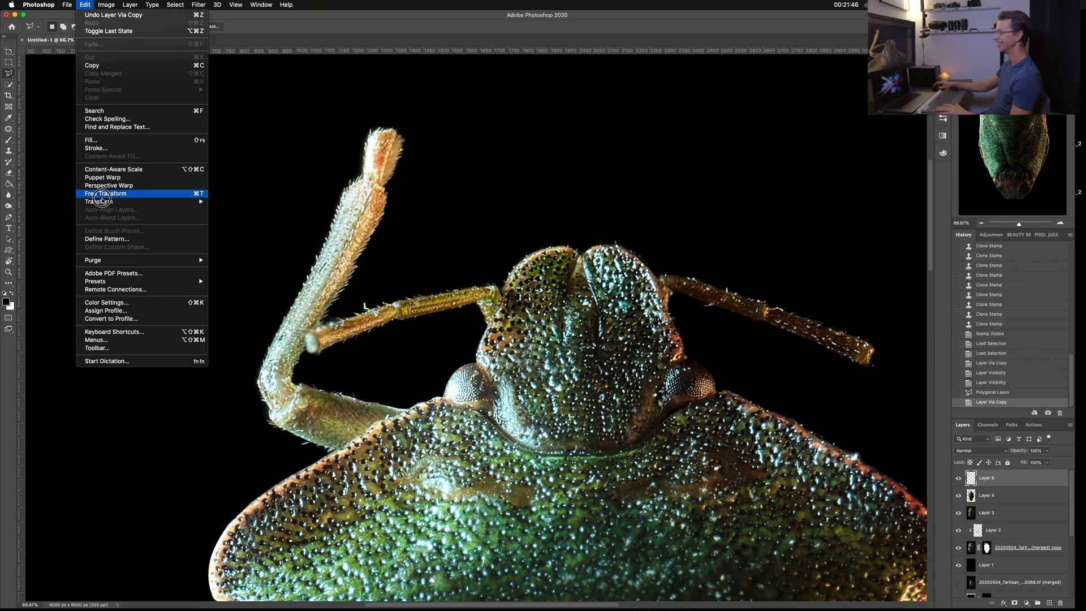
mouse_move(102, 202)
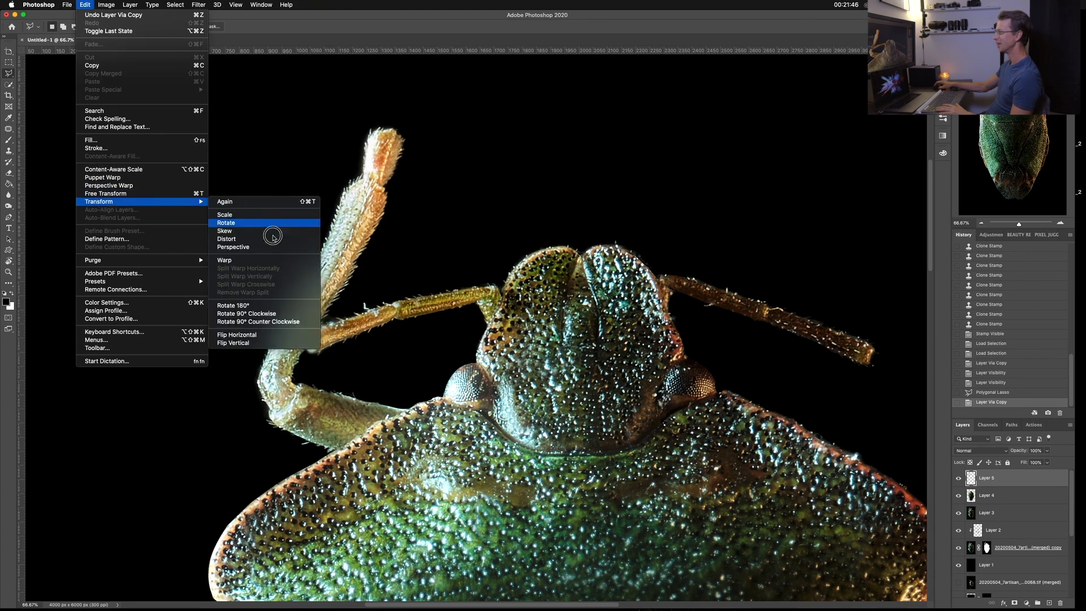
left_click(258, 337)
key("v")
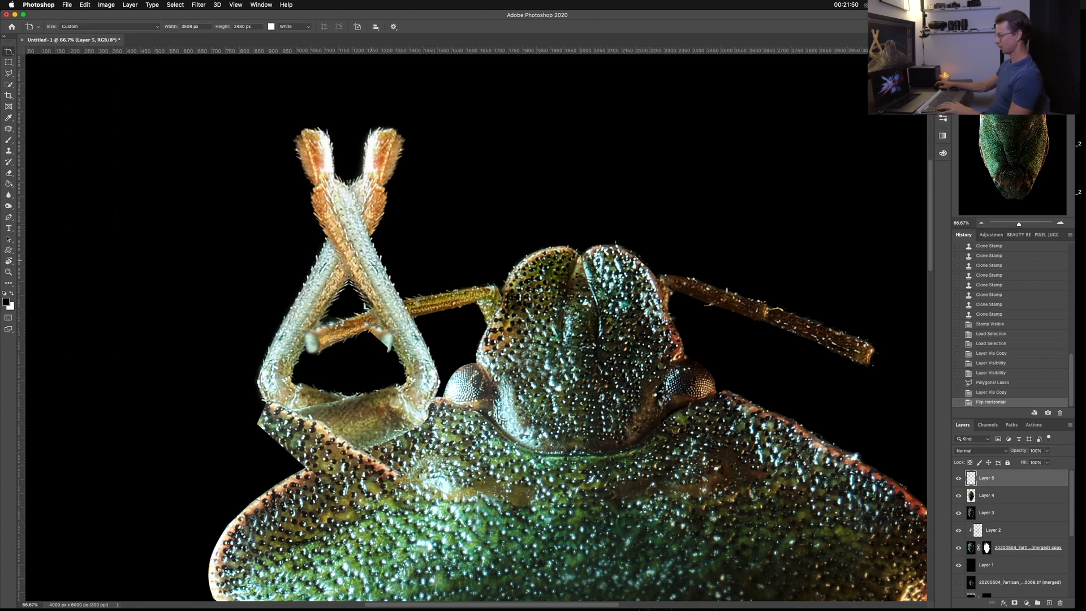
key("v")
left_click_drag(372, 264, 803, 285)
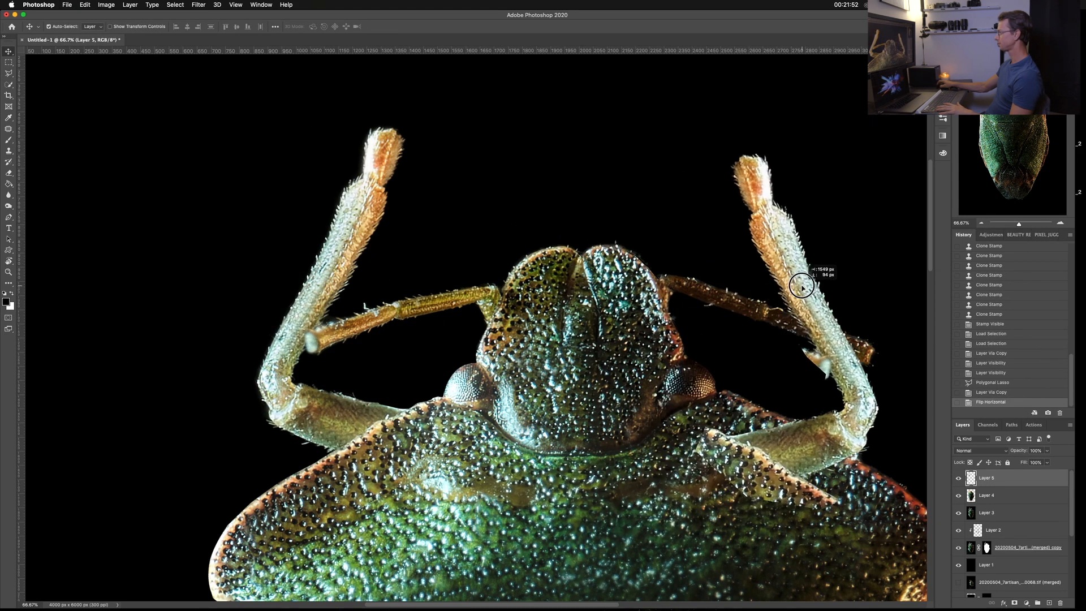
Place a horizontal guide at the tip of the original front left leg.
left_click_drag(765, 316, 600, 267)
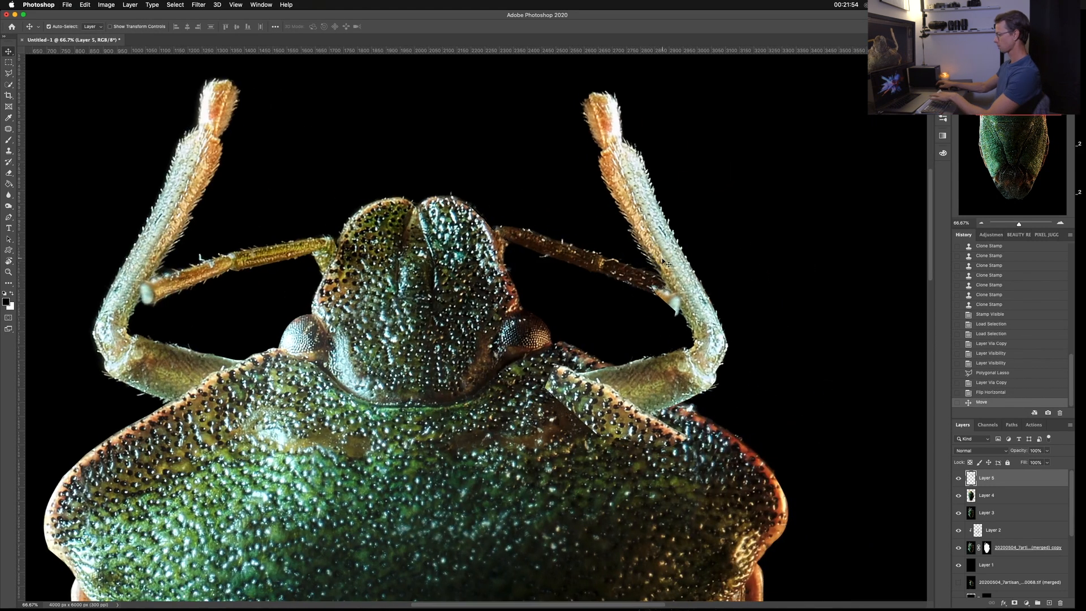
key("super+minus")
key("super+minus")
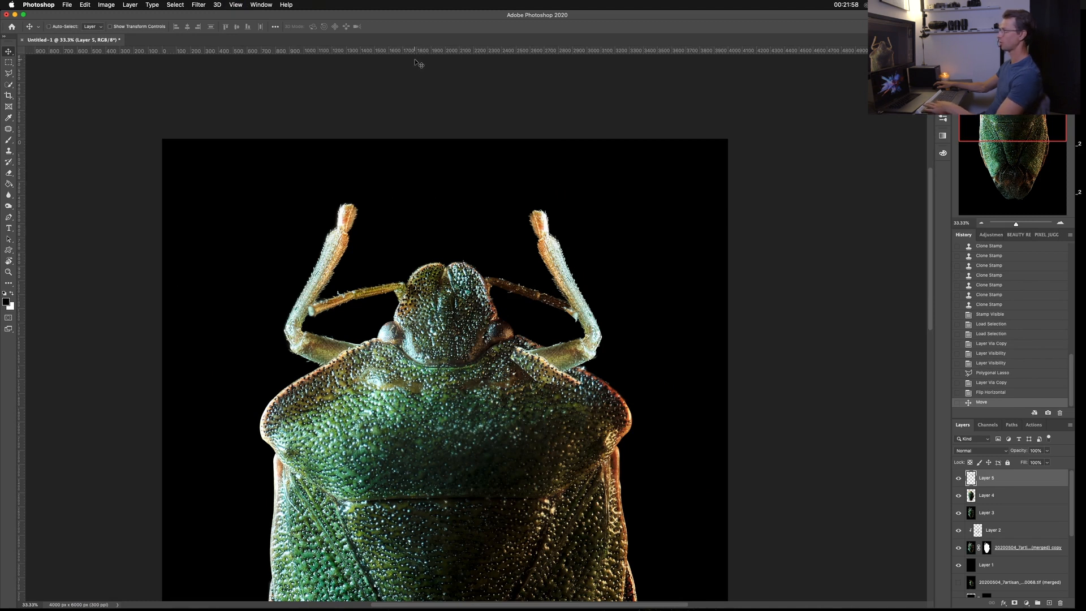
scroll(418, 64, "left", 3)
left_click_drag(421, 55, 430, 204)
Align the mirrored leg's tip with the horizontal guide and nudge the leg sideways to match the original leg's spacing.
mouse_move(602, 267)
left_mouse_down()
mouse_move(597, 252)
mouse_move(612, 262)
left_mouse_up()
key("Left")
key("Left")
key("Left")
key("Left")
key("Left")
key("Left")
key("Left")
key("Left")
key("Left")
key("Left")
key("Left")
key("Left")
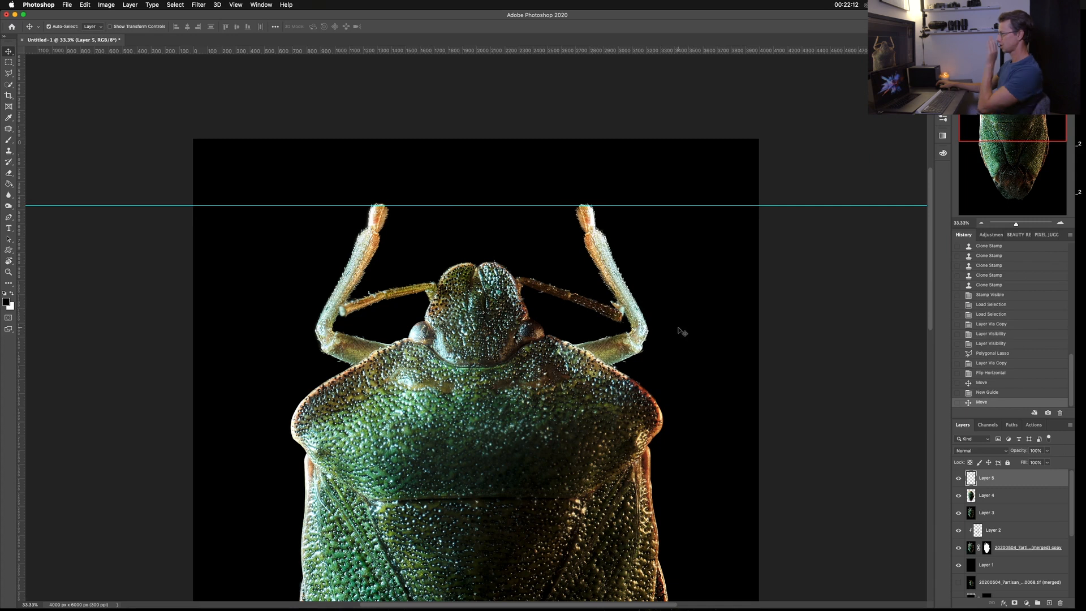
Place the mirrored leg's layer beneath the cut-out bug layer and erase the leftover antenna tip on the leg's inner side.
left_click_drag(998, 485, 999, 505)
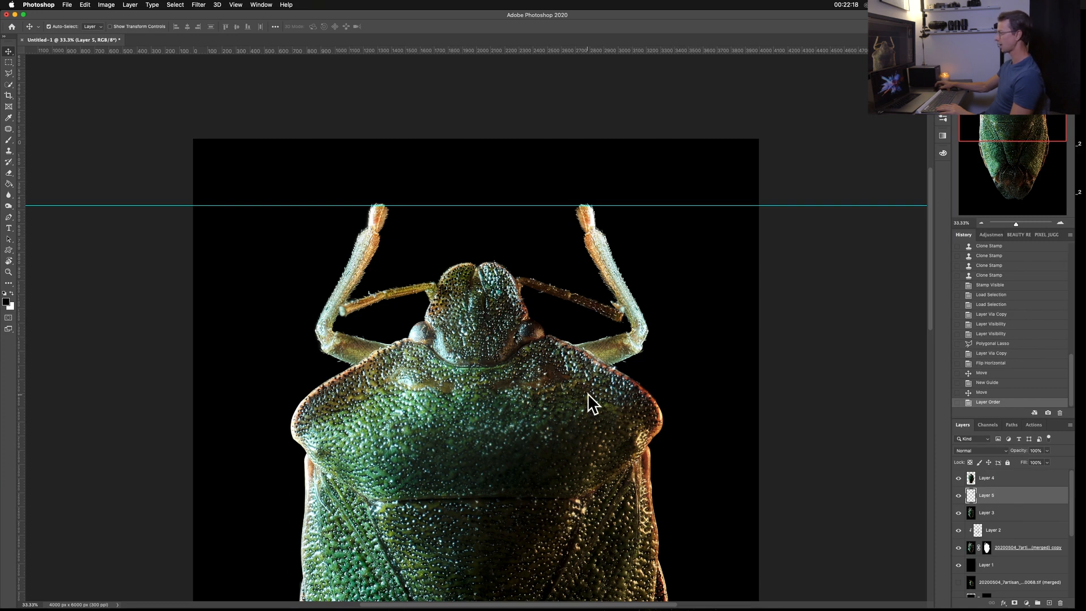
key("super+plus")
key("super+plus")
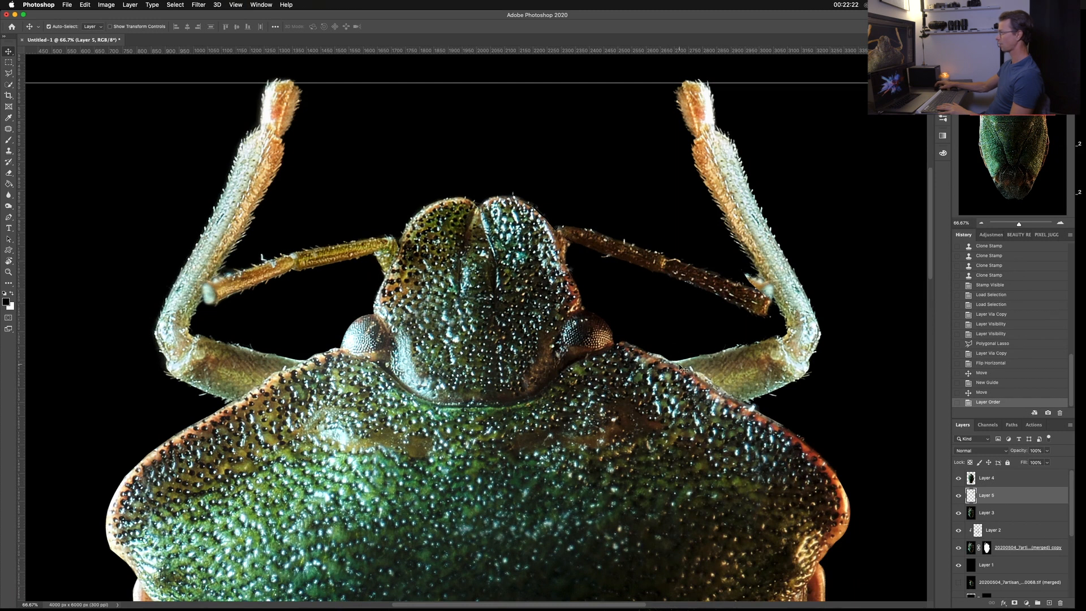
scroll(735, 283, "up", 3)
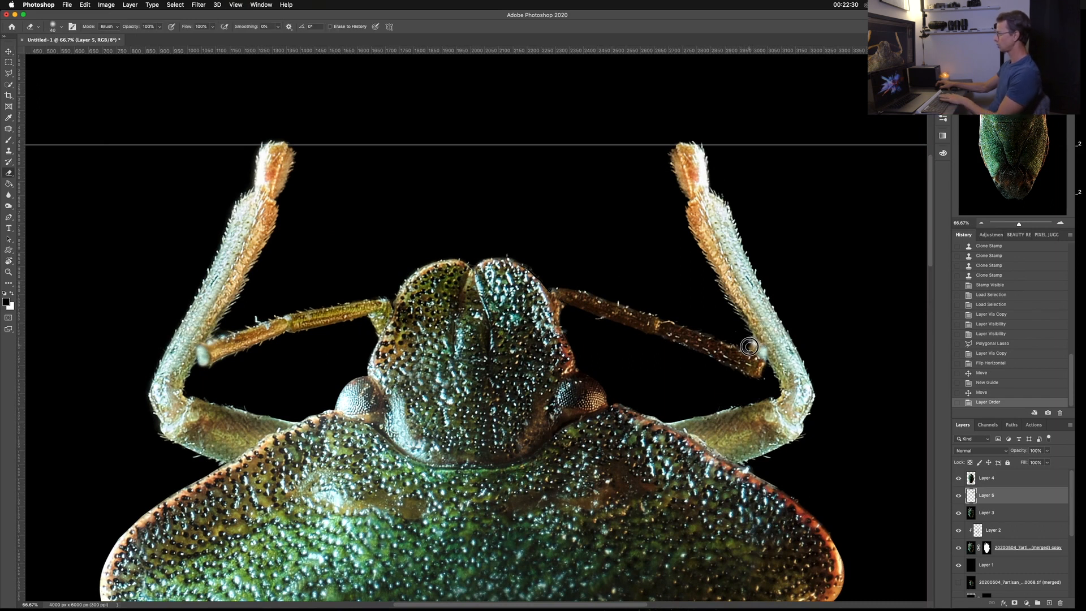
left_click_drag(753, 351, 746, 339)
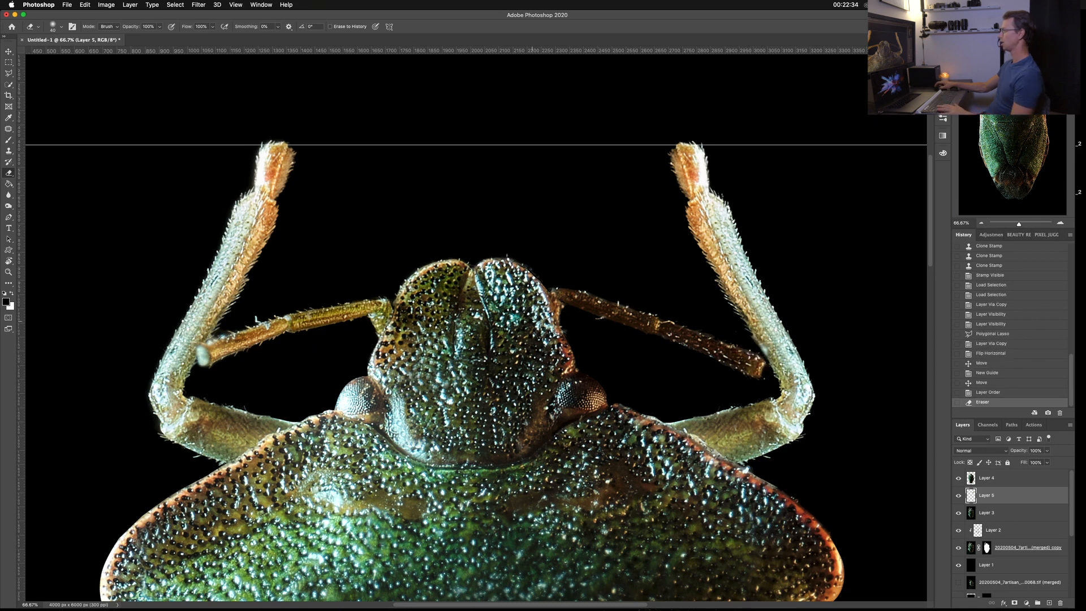
key("super+minus")
key("super+minus")
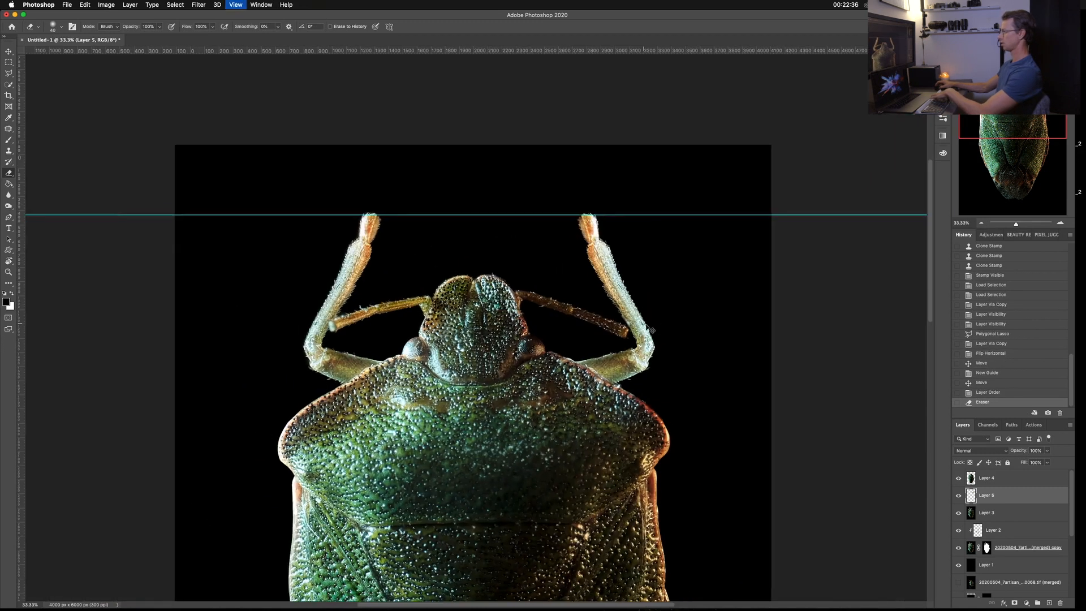
Reshape the mirrored leg slightly around its bend with Liquify, using a smaller Forward Warp brush.
key("super+plus")
key("super+plus")
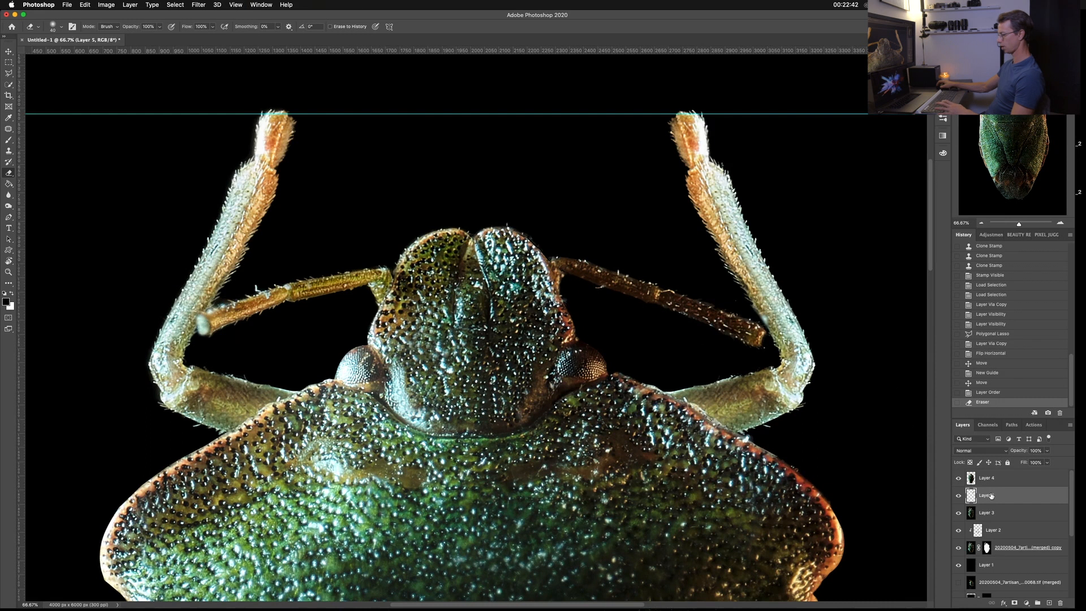
key("shift+super+x")
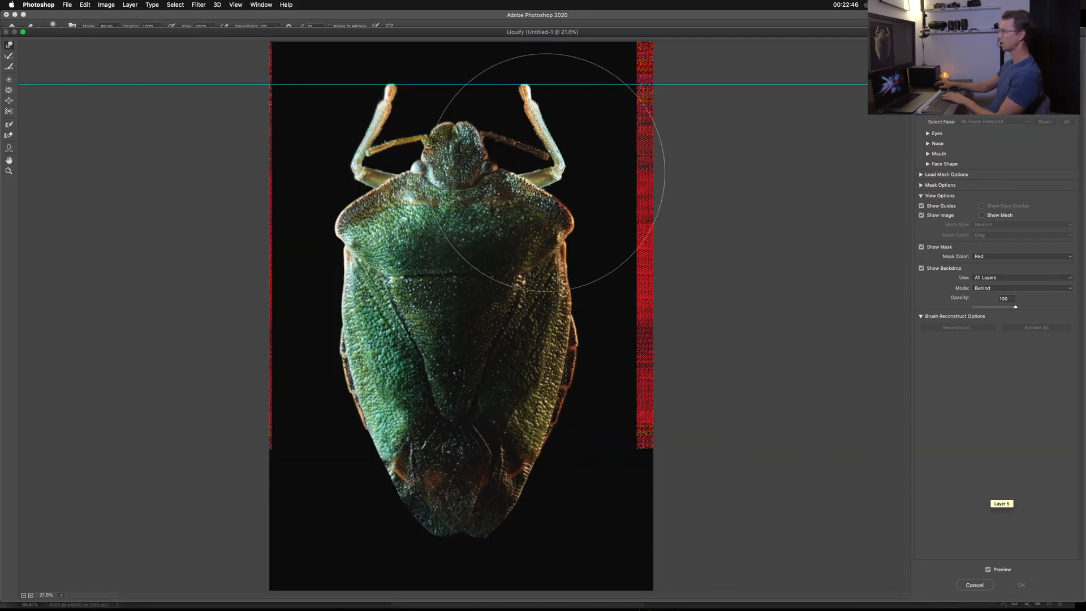
key("bracketleft")
key("bracketleft")
key("bracketleft")
key("bracketleft")
key("bracketleft")
key("bracketleft")
key("bracketleft")
left_click_drag(545, 153, 547, 155)
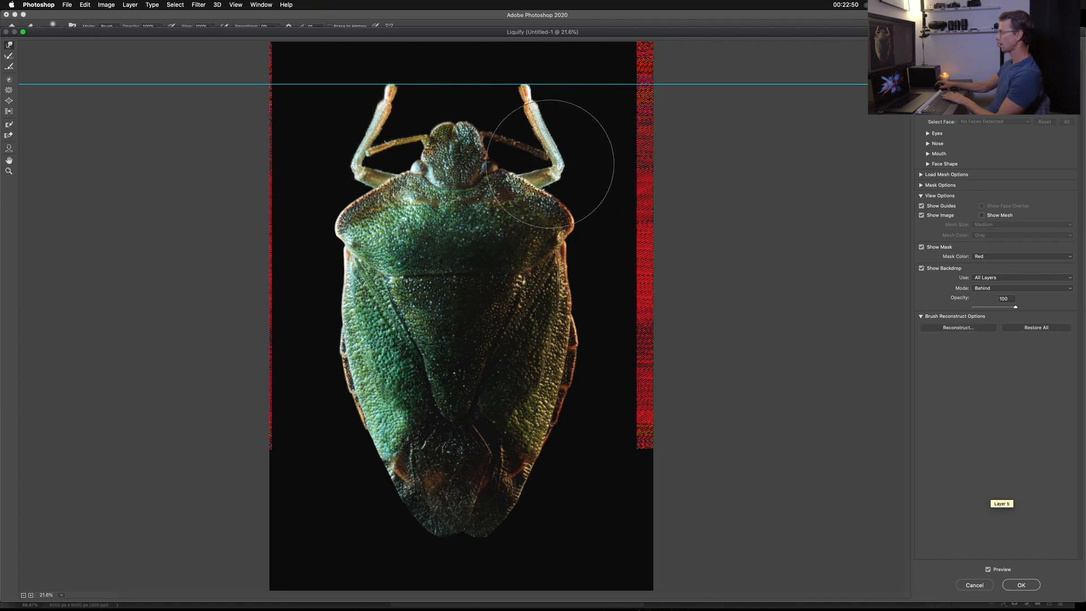
left_click(1022, 583)
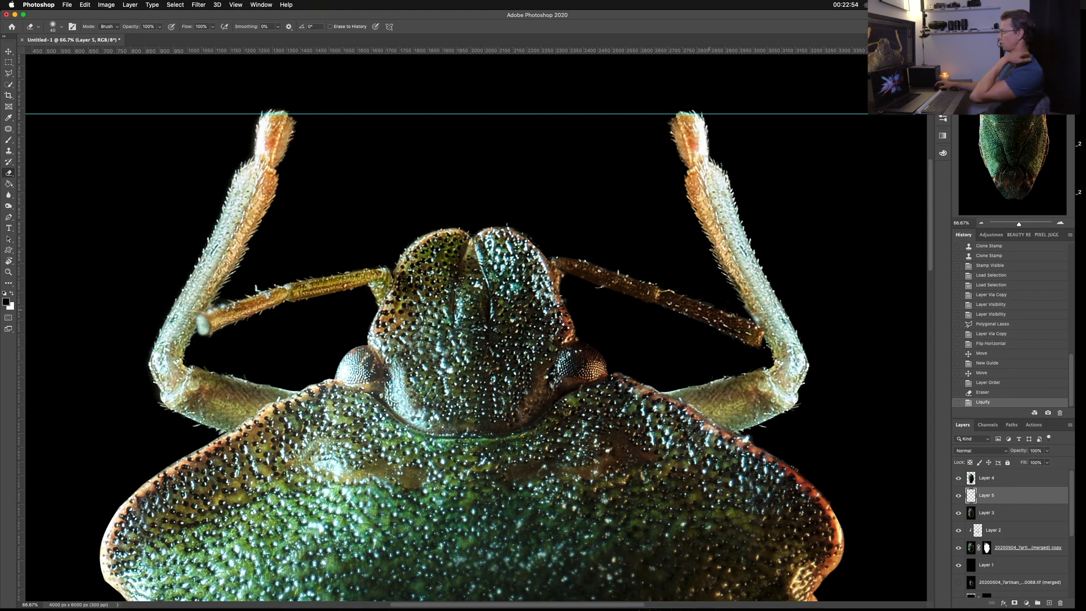
Try erasing a spot where the antenna tip meets the mirrored leg, and undo the erasure.
key("super+minus")
key("h")
left_click_drag(542, 327, 536, 187)
scroll(536, 187, "up", 10)
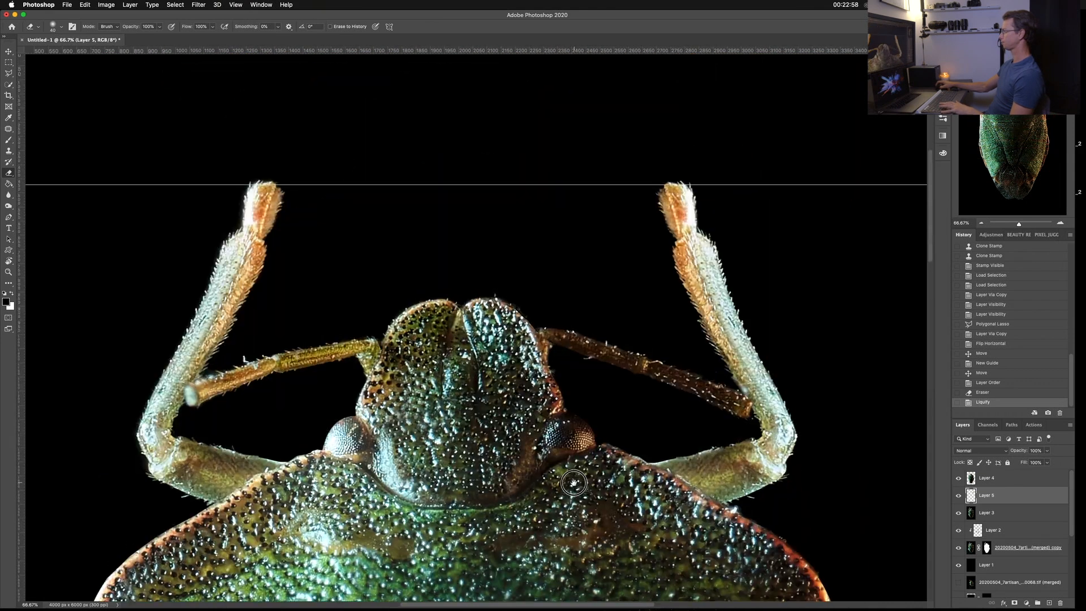
left_click(745, 388)
key("super+z")
left_click_drag(591, 339, 576, 300)
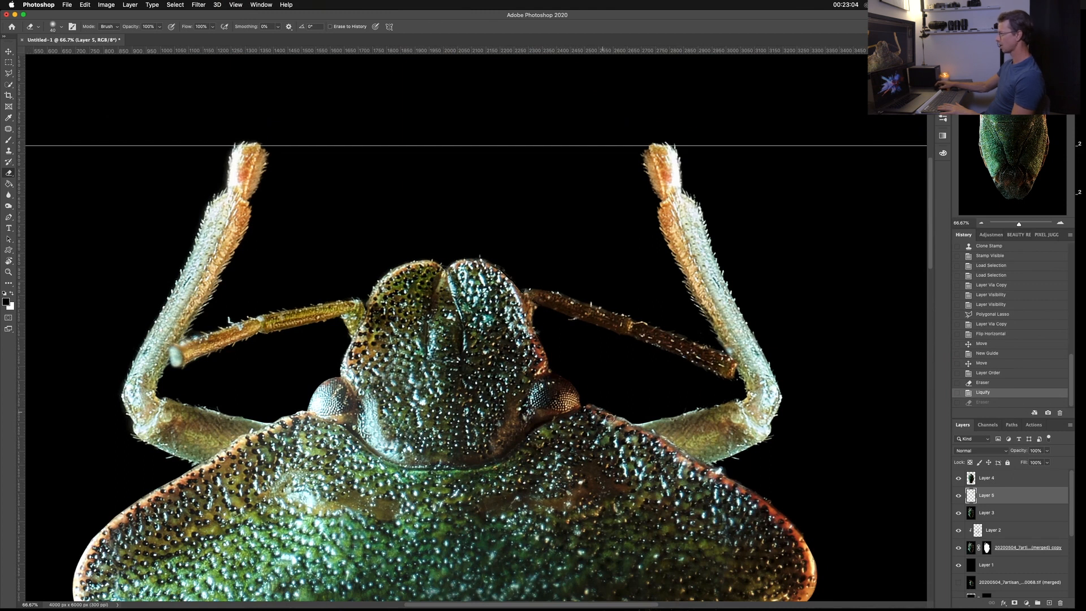
left_click_drag(805, 541, 798, 409)
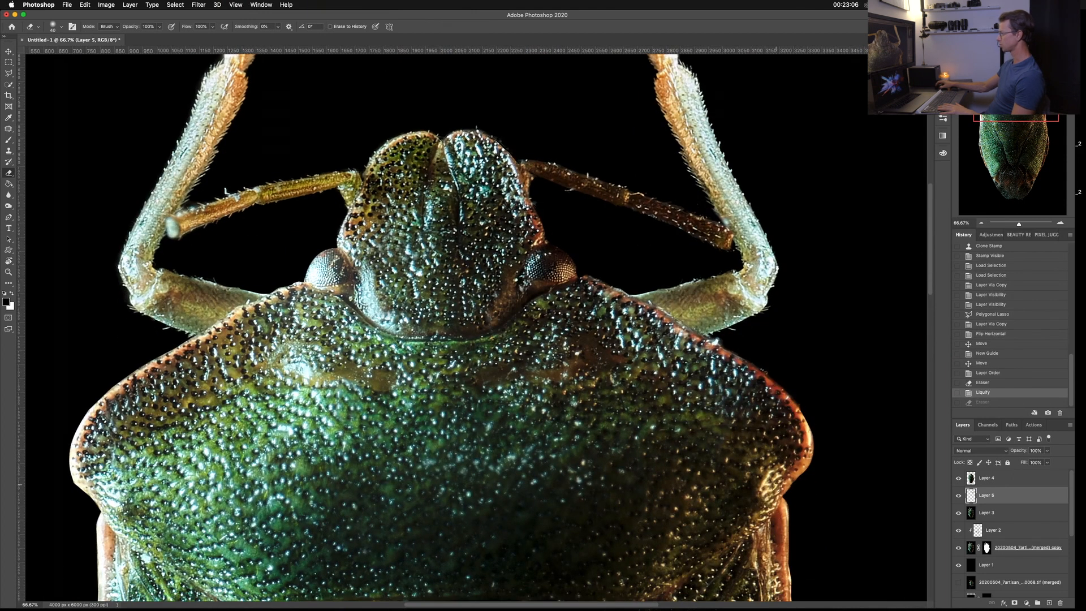
left_click_drag(692, 326, 730, 427)
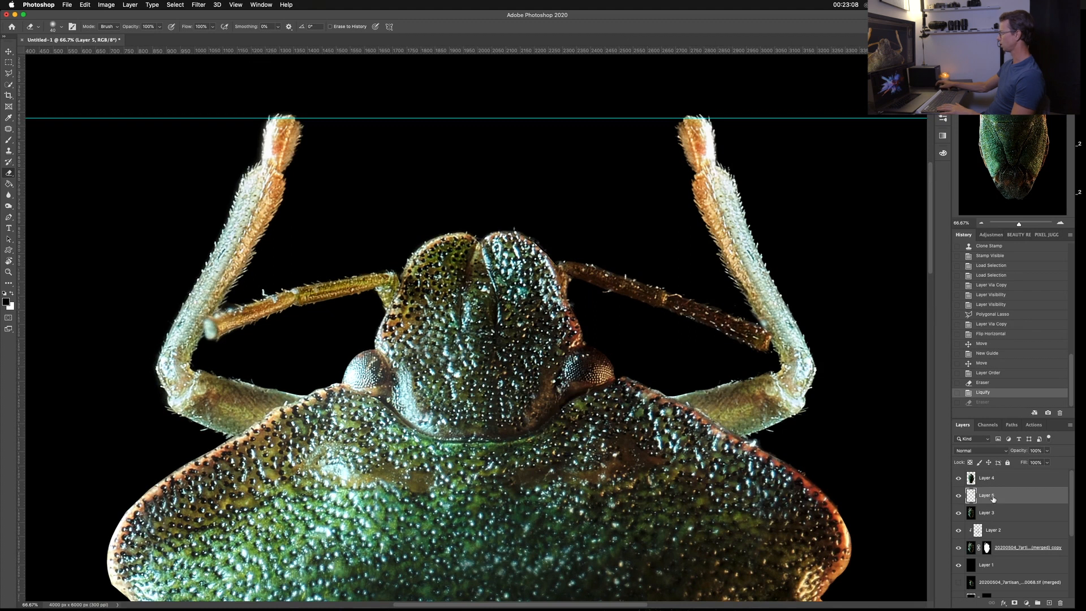
Add a Curves adjustment above the mirrored leg's layer and clip it to that layer.
left_click(1026, 603)
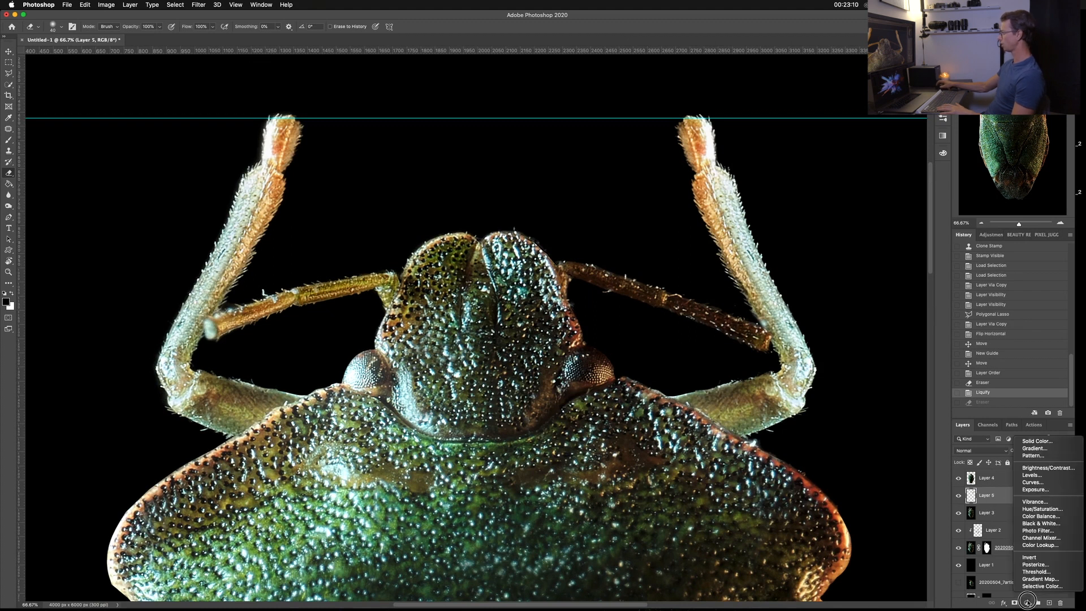
left_click(1034, 482)
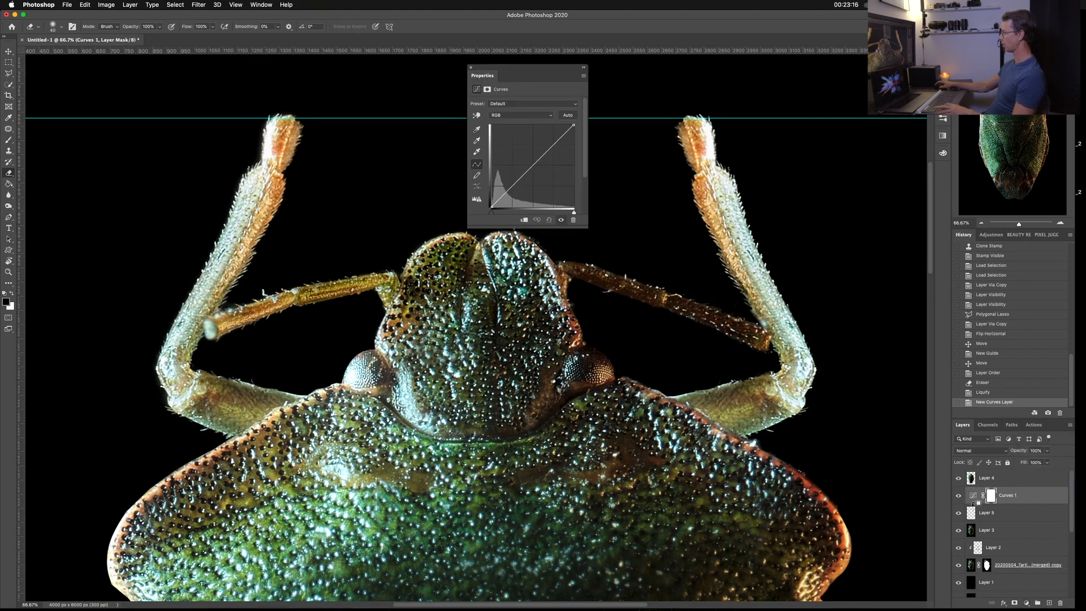
left_click(975, 504, "alt")
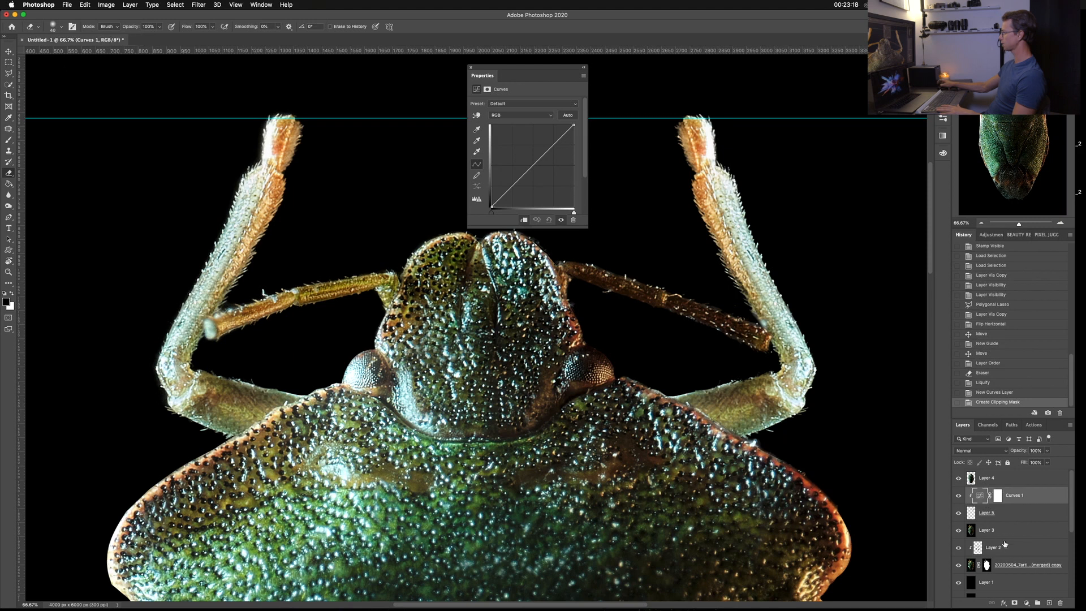
Darken the mirrored leg by pulling the RGB curve's midpoint down and lowering its white endpoint slightly.
left_click_drag(532, 164, 541, 179)
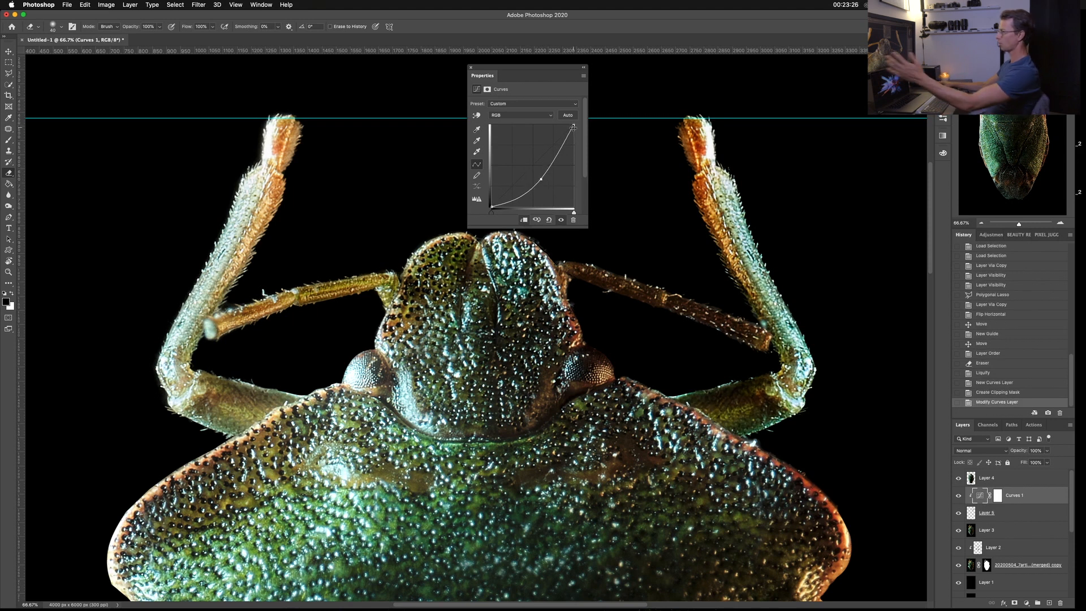
left_click_drag(573, 126, 575, 134)
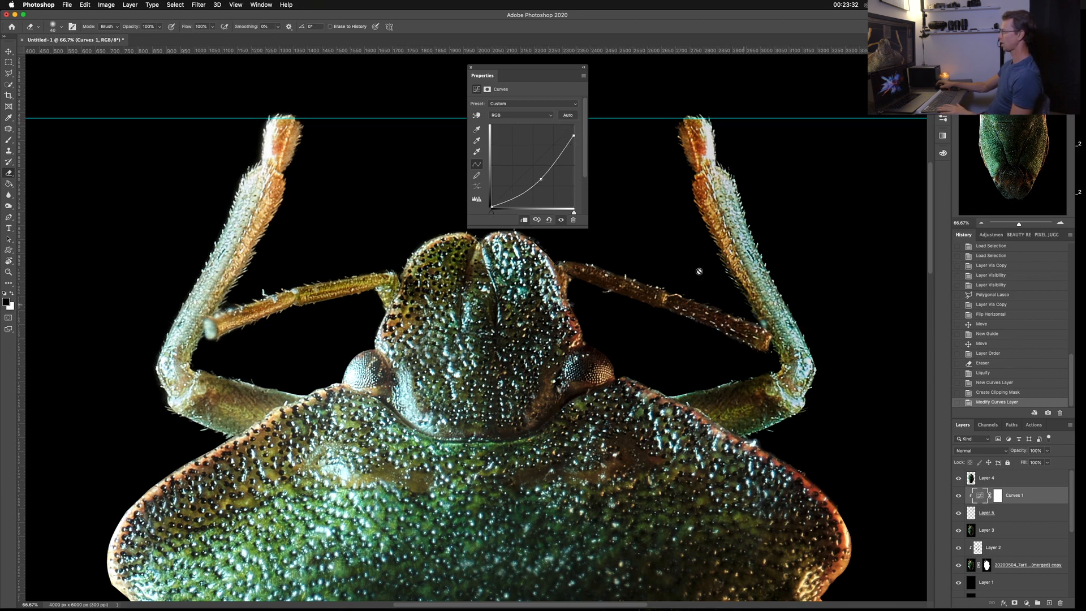
left_click(539, 177)
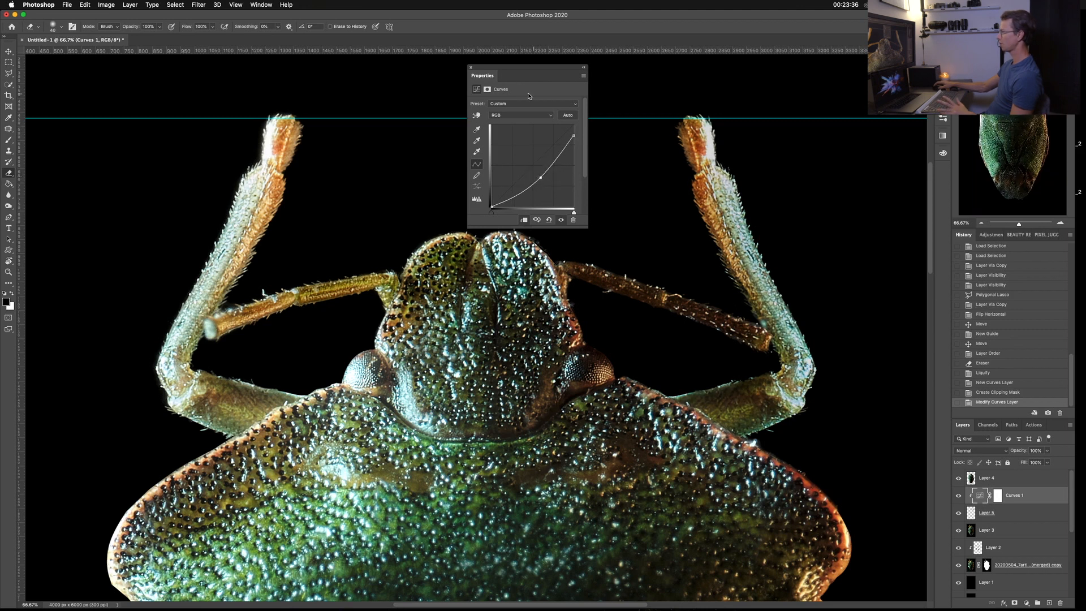
left_click(470, 68)
Clear the guides from the document.
key("super+minus")
key("super+minus")
key("super+minus")
key("super+minus")
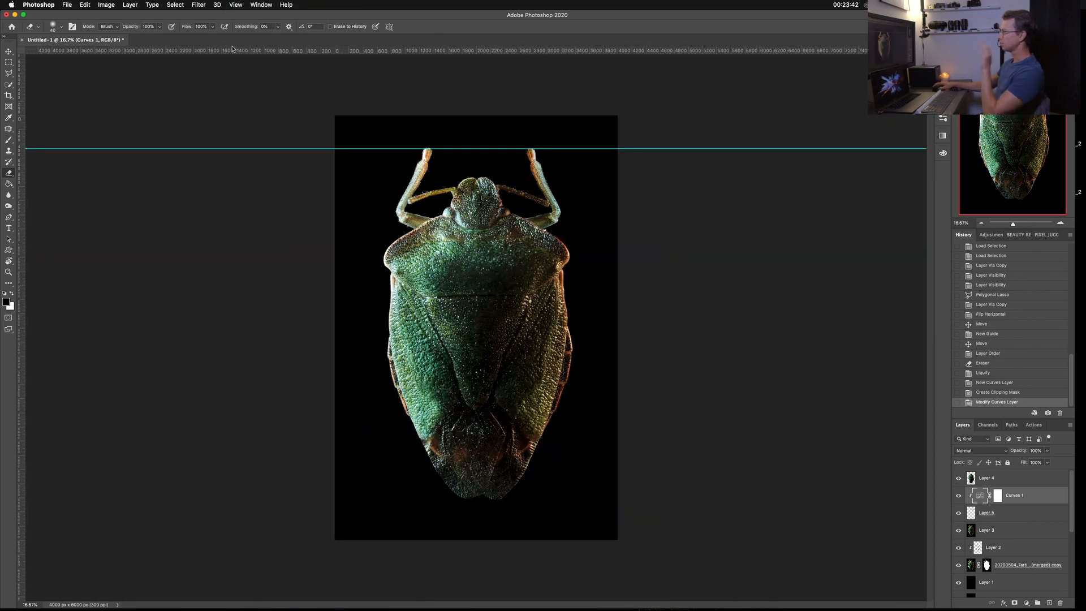
left_click(236, 4)
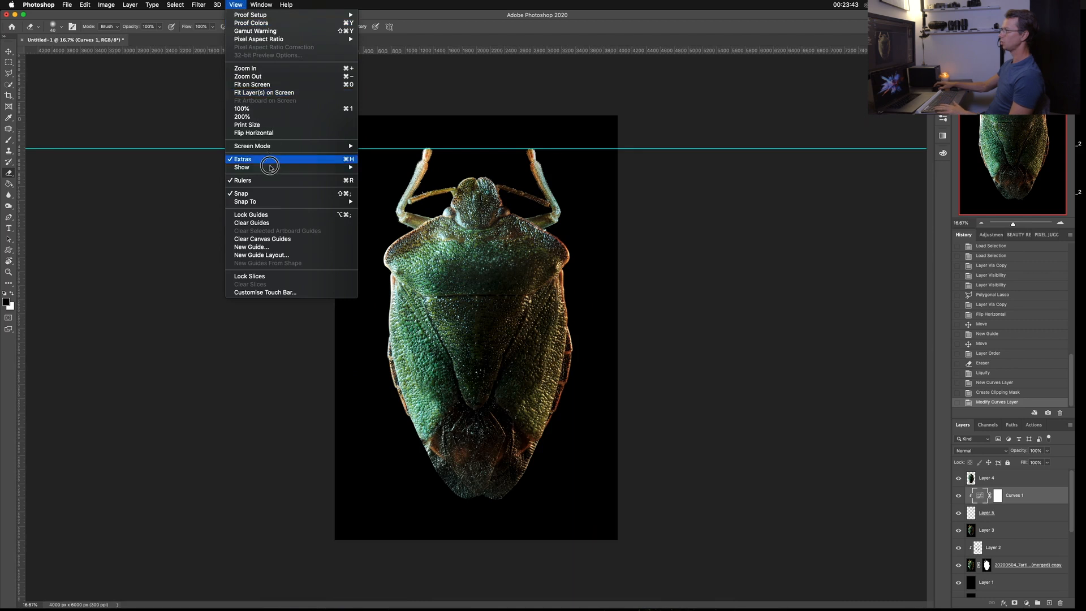
left_click(270, 223)
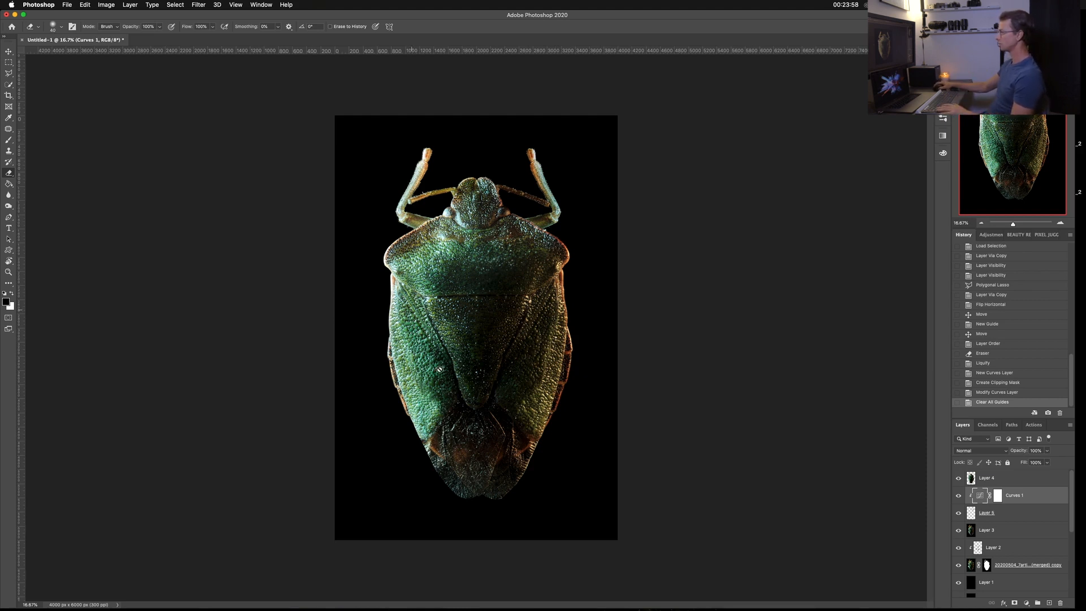
Merge the cut-out bug layer, the Curves adjustment and the mirrored leg's layer into one layer.
left_click(1009, 480)
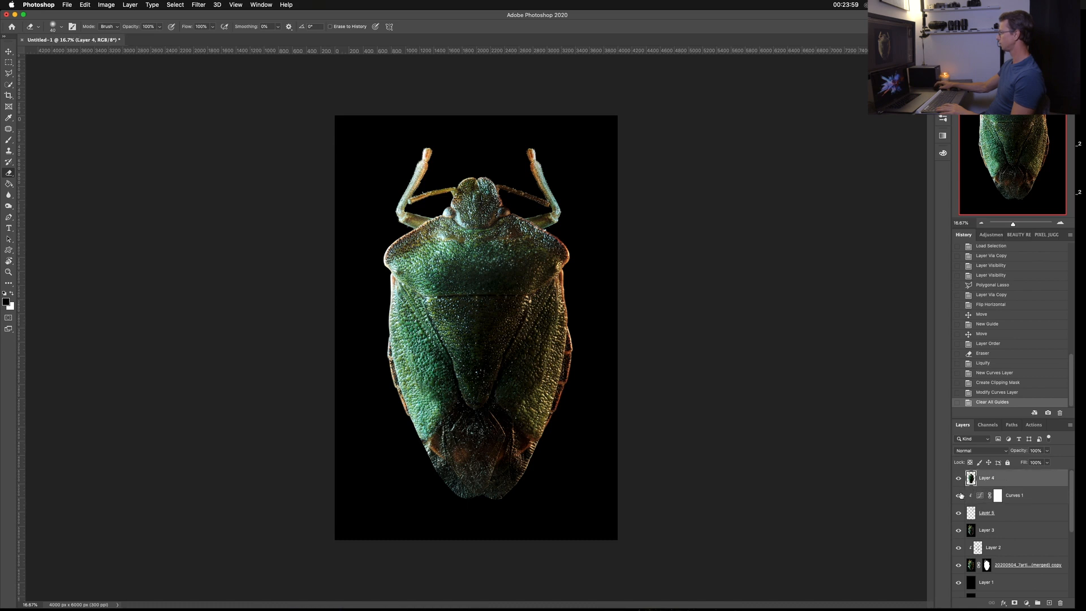
left_click(1030, 497, "shift")
left_click(1027, 516, "shift")
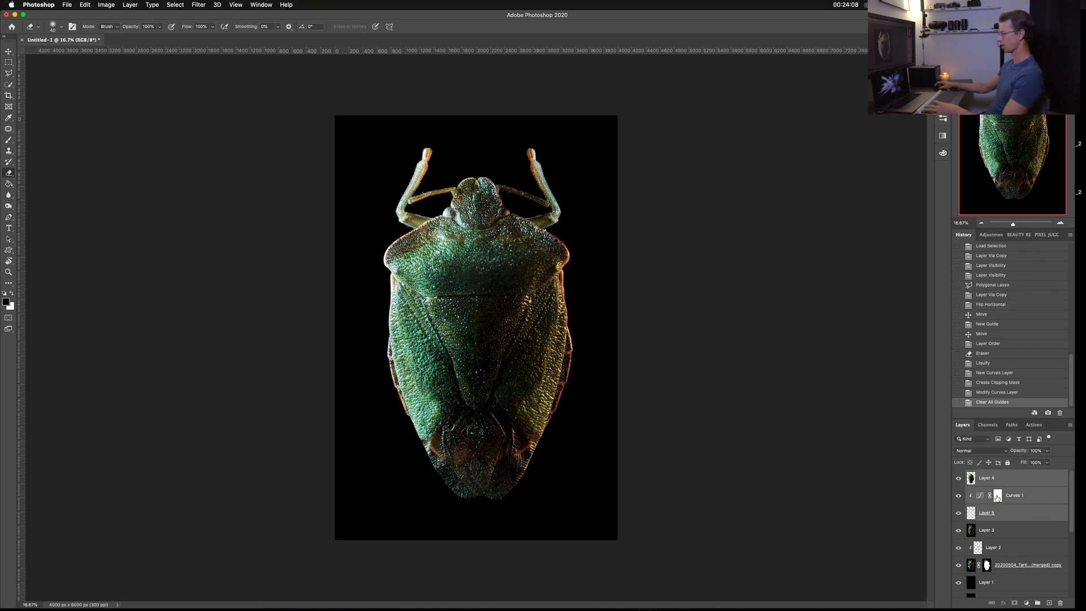
key("super+e")
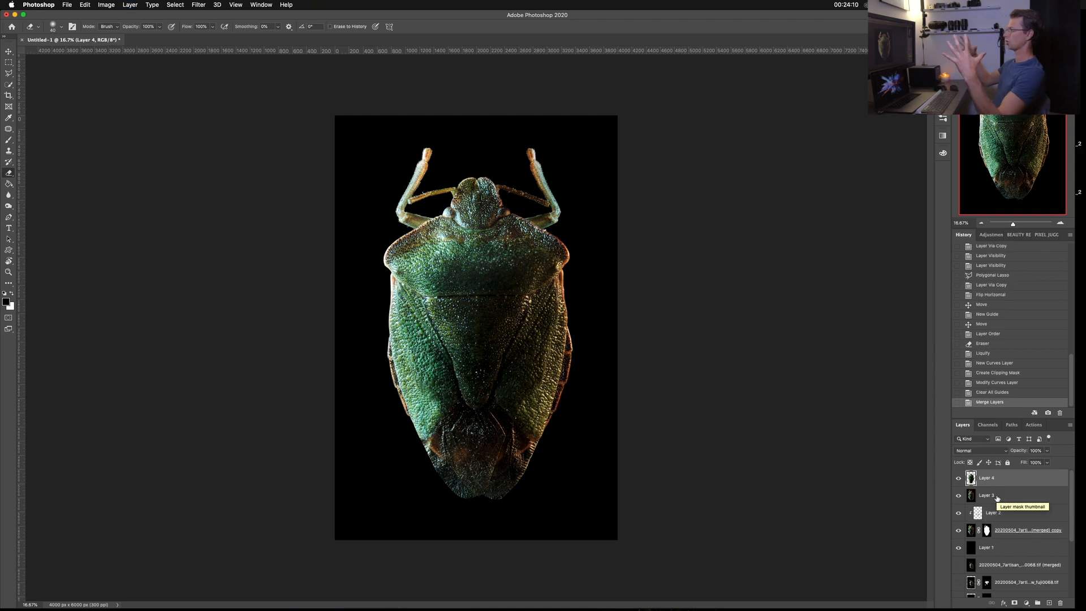
Inspect the merged bug layer alone against the full layer stack.
left_click(959, 477, "alt")
left_click(959, 478, "alt")
left_click(959, 478, "alt")
left_click(958, 478, "alt")
left_click(958, 478, "alt")
left_click(959, 478, "alt")
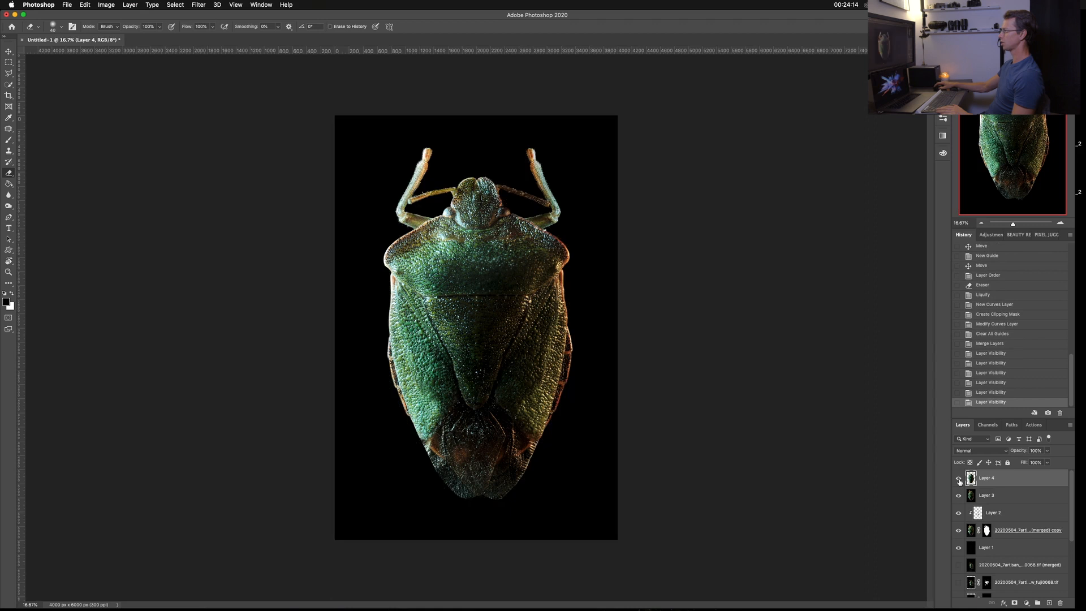
Add a Hue/Saturation adjustment layer above the merged bug and activate its on-image adjustment tool.
left_click(1050, 603)
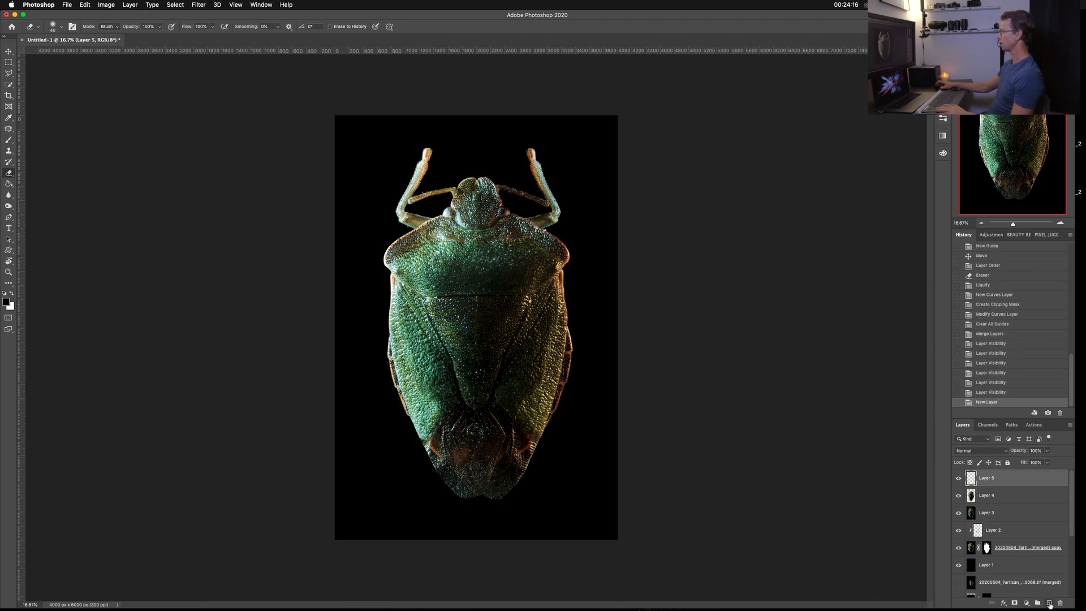
key("super+z")
left_click(1027, 603)
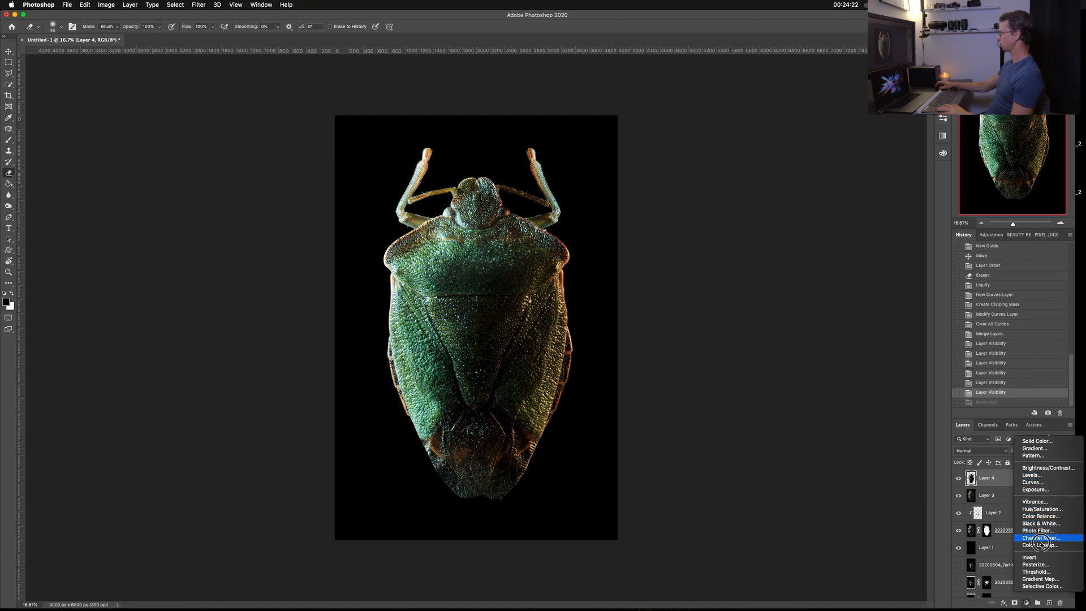
left_click(1042, 508)
key("super+1")
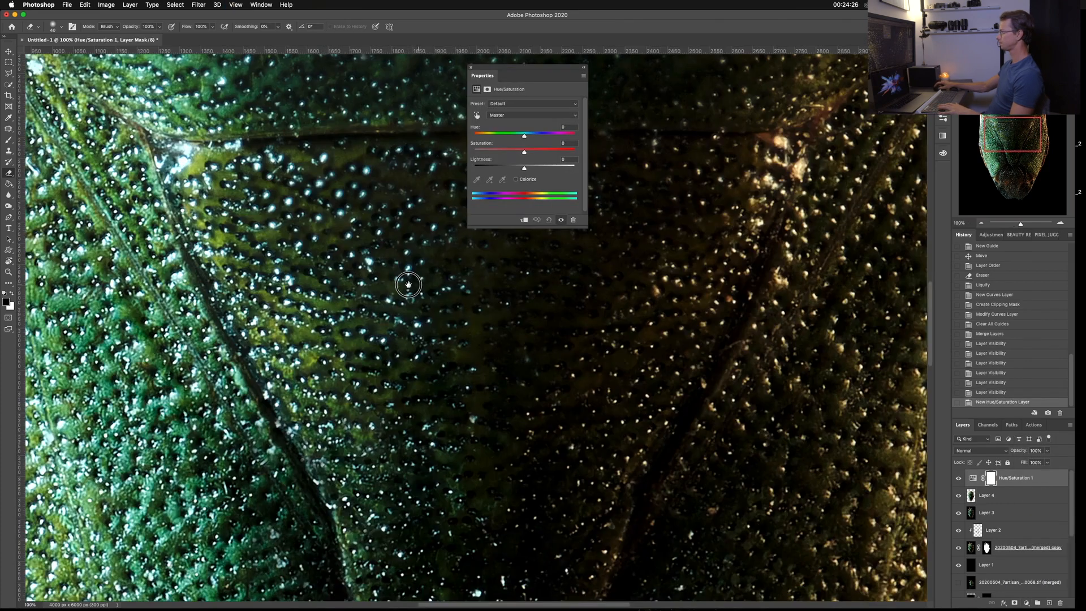
left_click_drag(408, 284, 586, 447)
key("super+minus")
key("super+minus")
left_click(477, 115)
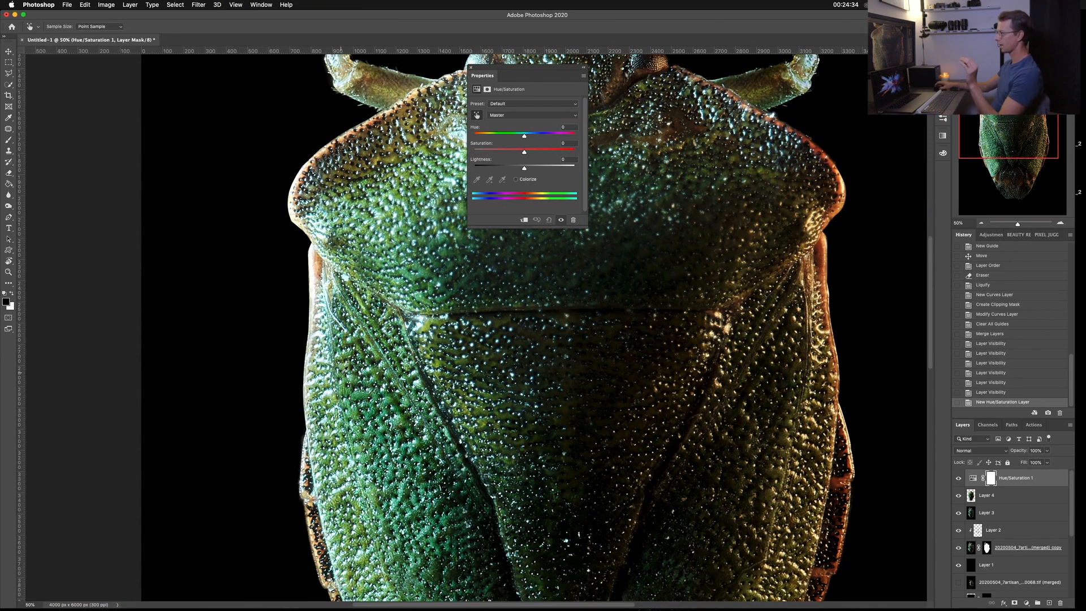
Sample colours on the bug's shell, try changing the Greens saturation on the image, and undo it.
left_click(374, 368)
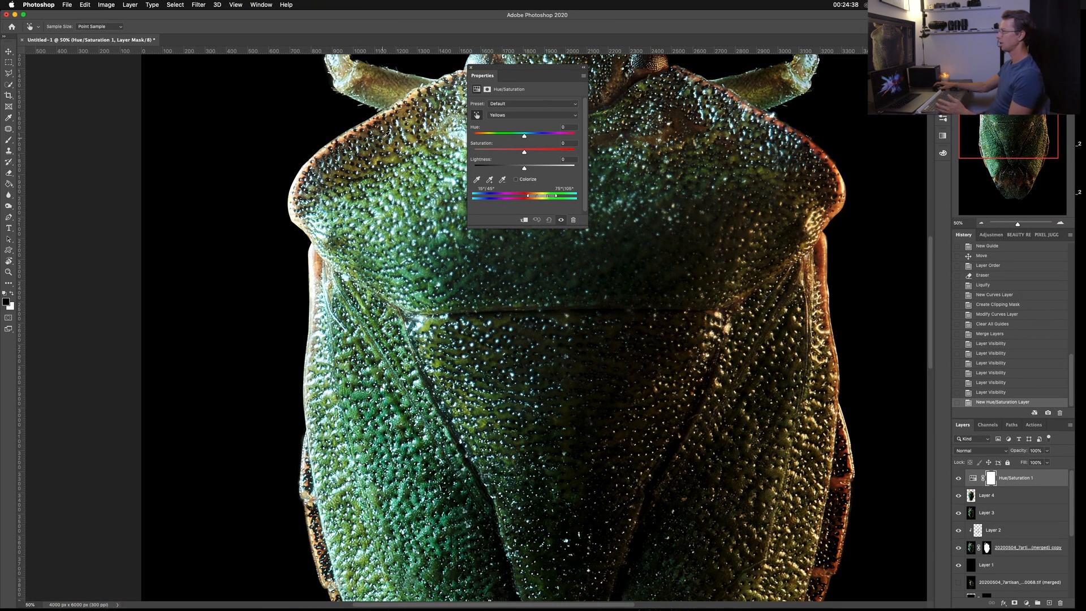
left_click(443, 202)
left_click(671, 160)
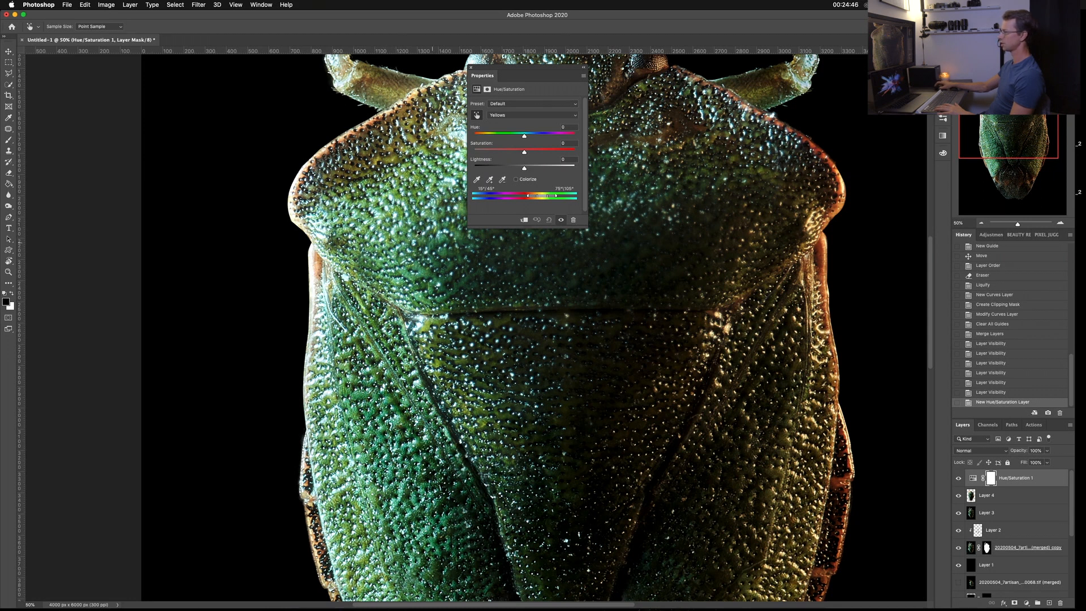
left_click(356, 216)
left_click_drag(356, 216, 371, 216)
left_click(371, 216)
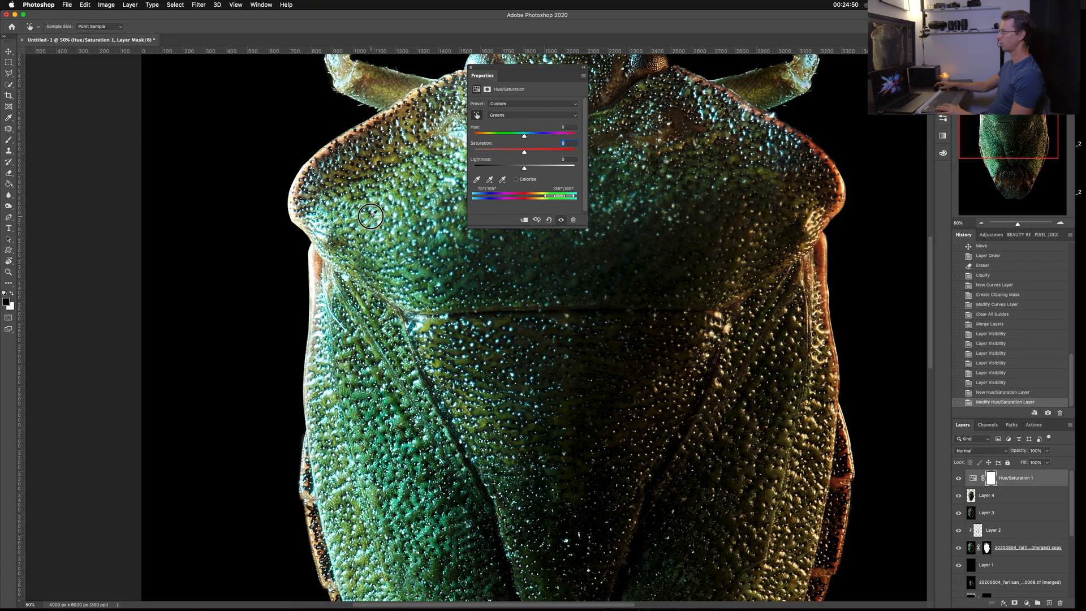
key("super+z")
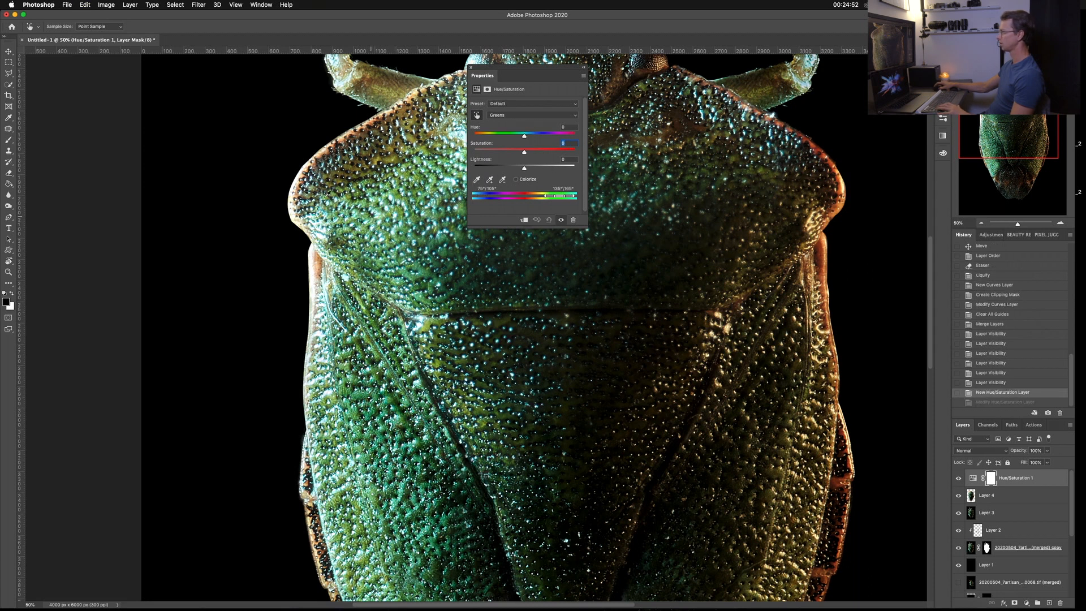
Set the Greens saturation to +26 from the bug's shell and raise the Cyans saturation as well.
left_click_drag(375, 199, 384, 205)
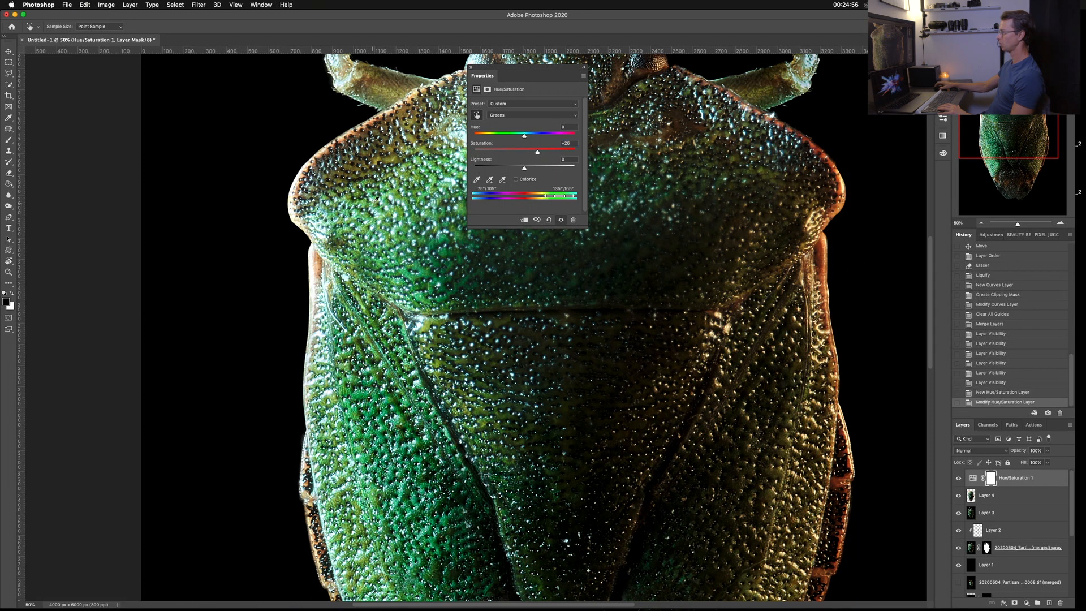
left_click(385, 240)
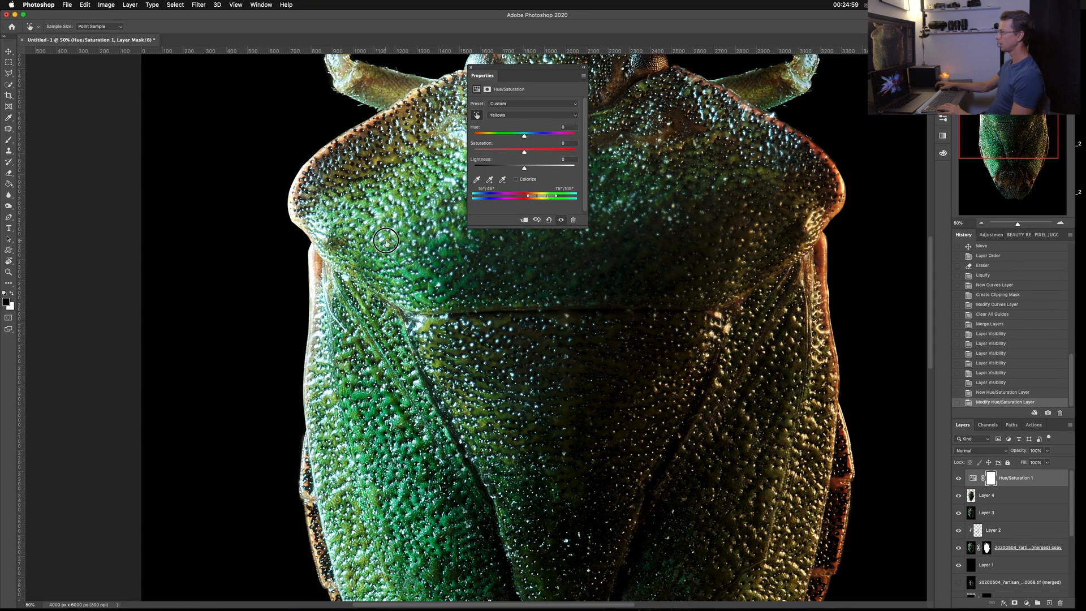
left_click(500, 116)
left_click(509, 130)
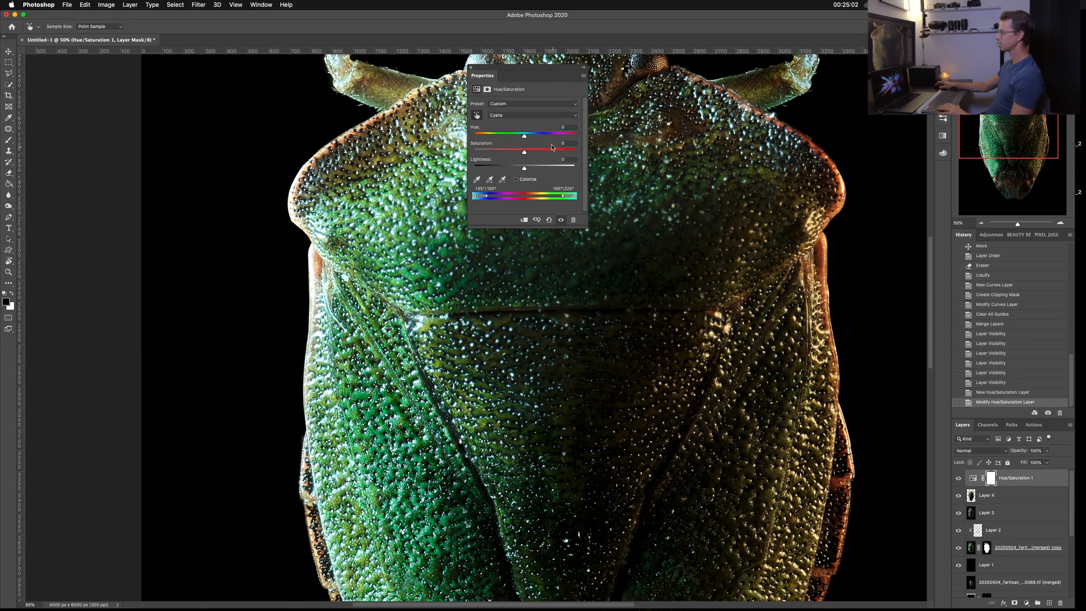
left_click_drag(525, 153, 538, 155)
Set the Yellows saturation to +36 by sampling the bug's right body edge.
left_click_drag(827, 261, 841, 266)
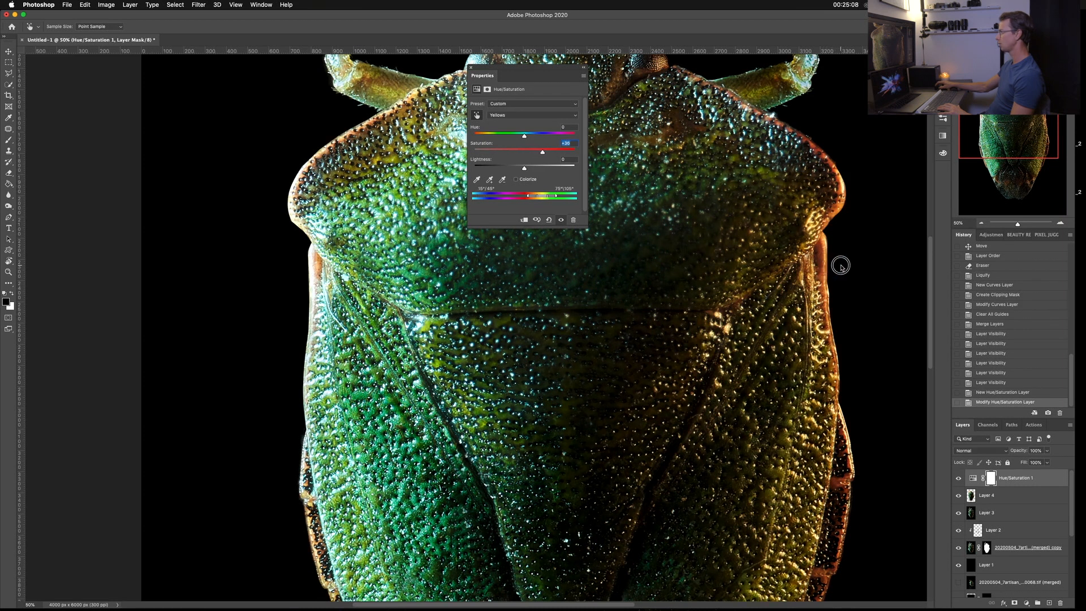
key("super+minus")
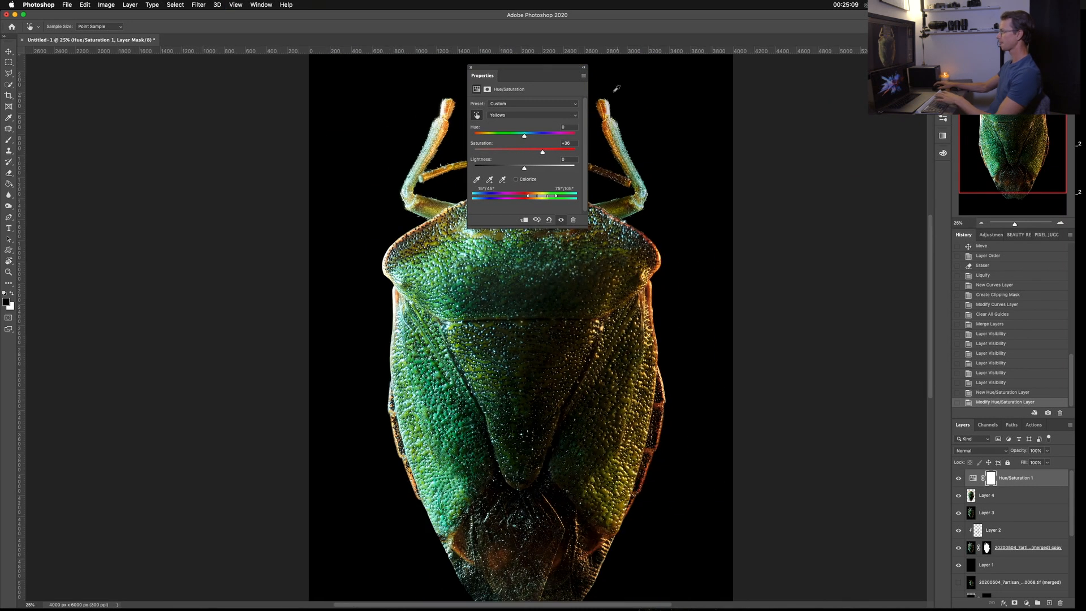
left_click(468, 68)
Compare the whole bug with and without the Hue/Saturation adjustment.
key("super+minus")
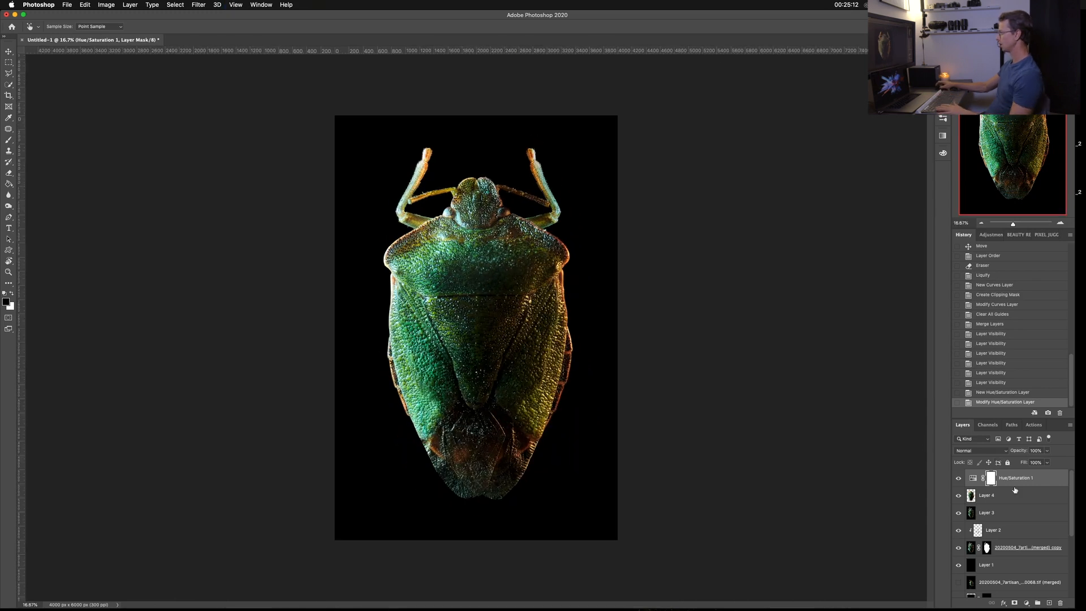
left_click(959, 479)
left_click(960, 479)
left_click(960, 479)
left_click(960, 479)
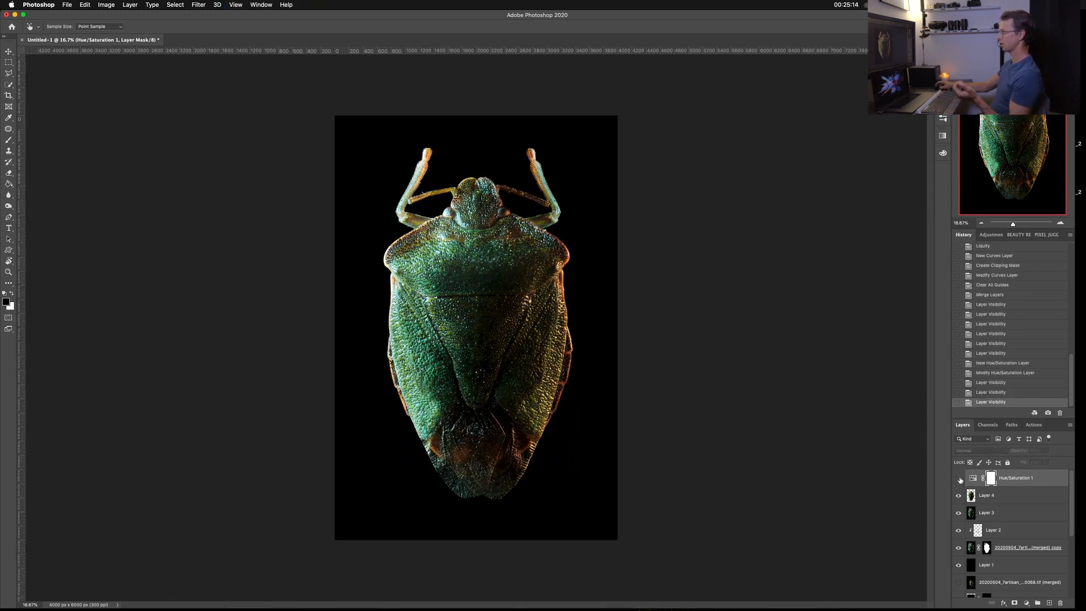
Clip the Hue/Saturation adjustment to the merged bug layer.
key("super+plus")
key("super+plus")
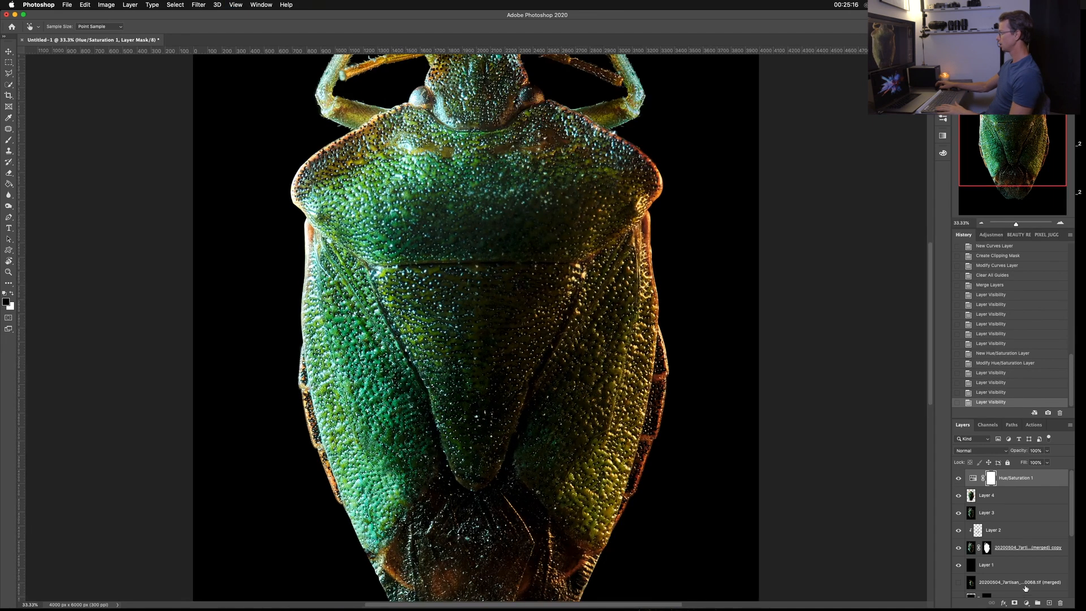
left_click(973, 483, "alt")
key("e")
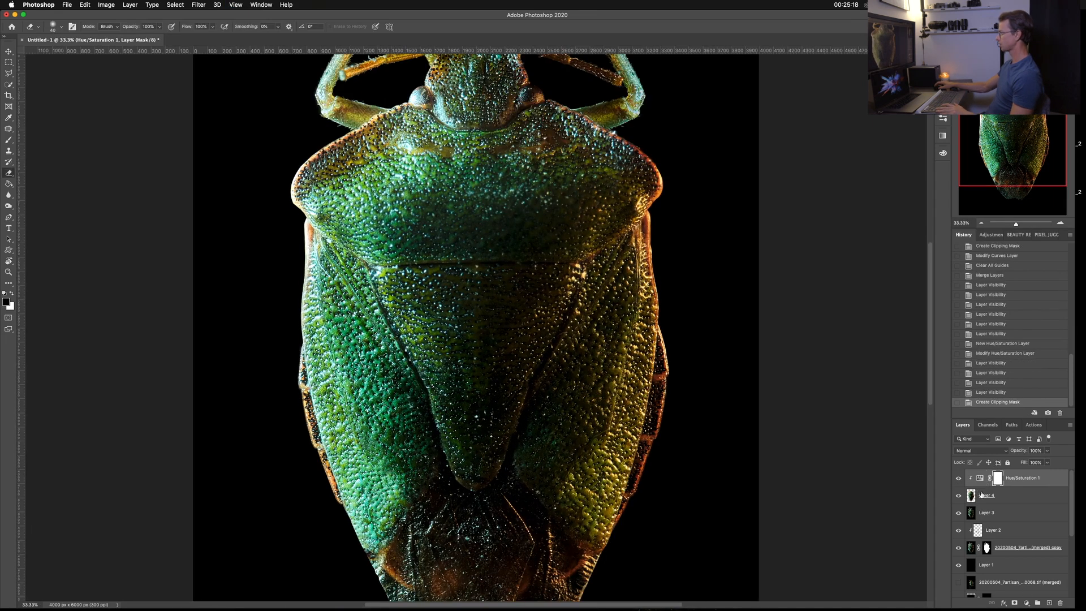
Add a Selective Color adjustment layer above the Hue/Saturation layer and clip it to the merged bug layer.
left_click(979, 480)
left_click(1025, 607)
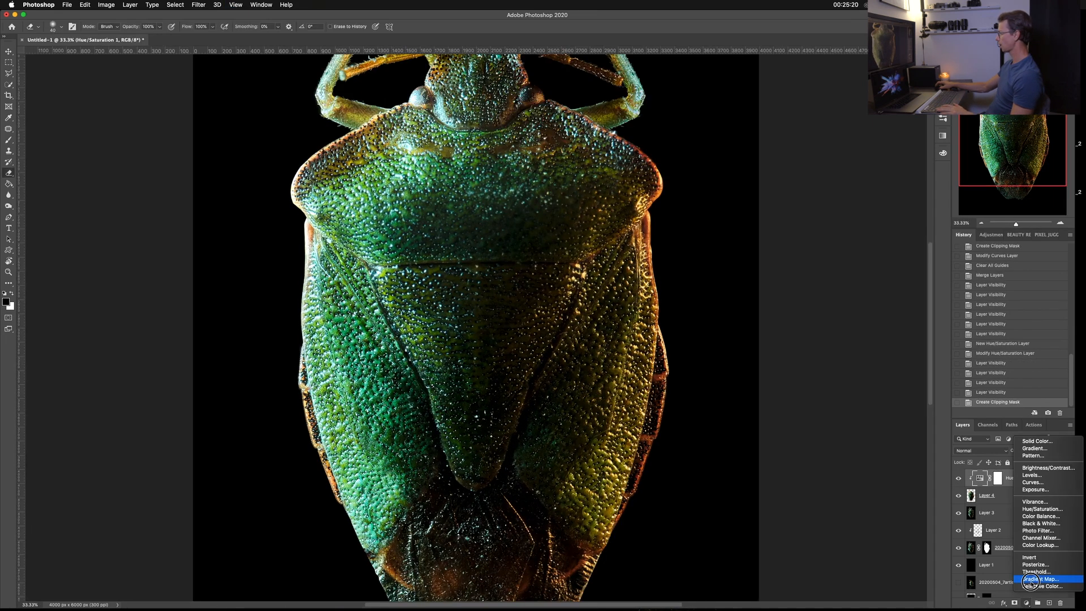
left_click(1035, 589)
left_click(974, 481, "alt")
left_click_drag(556, 78, 838, 91)
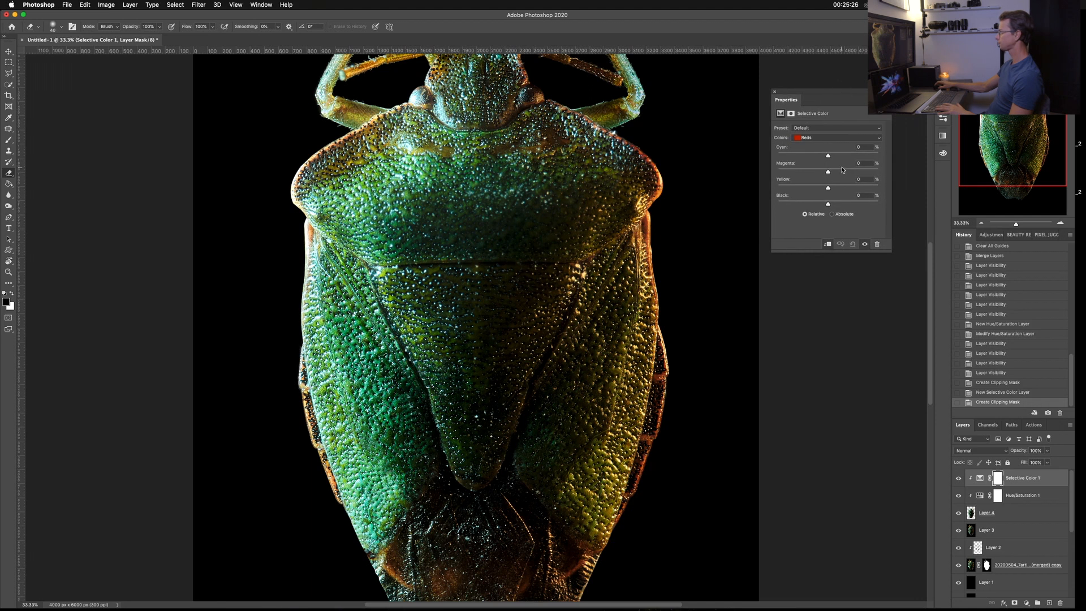
Adjust the Cyans in Selective Color to cyan -100, magenta at its minimum, yellow +100 and black +45.
left_click(825, 138)
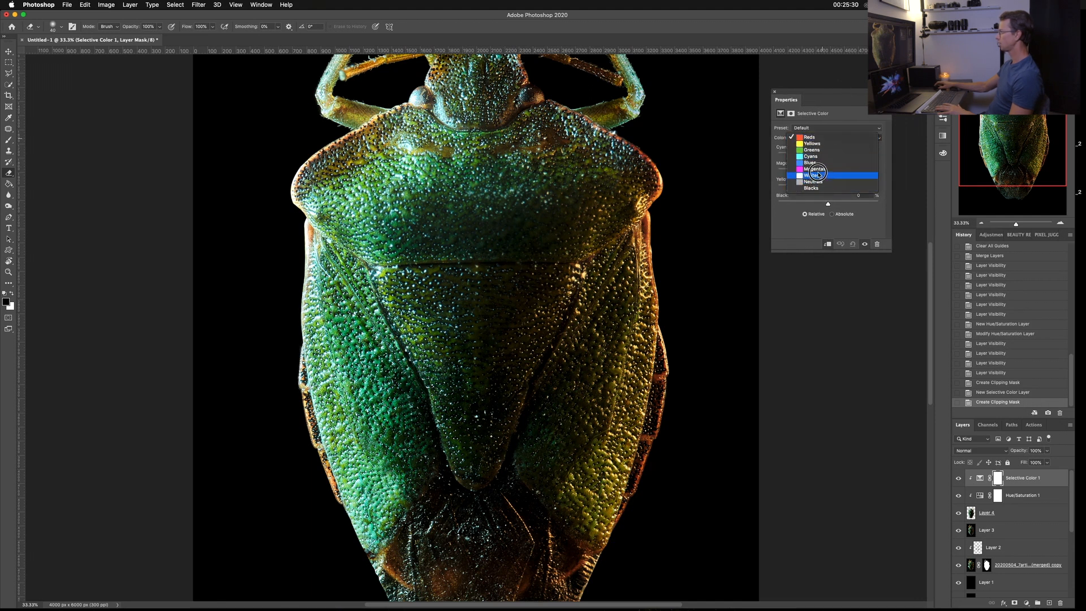
left_click(824, 158)
left_click_drag(828, 157, 776, 162)
left_click_drag(824, 188, 908, 184)
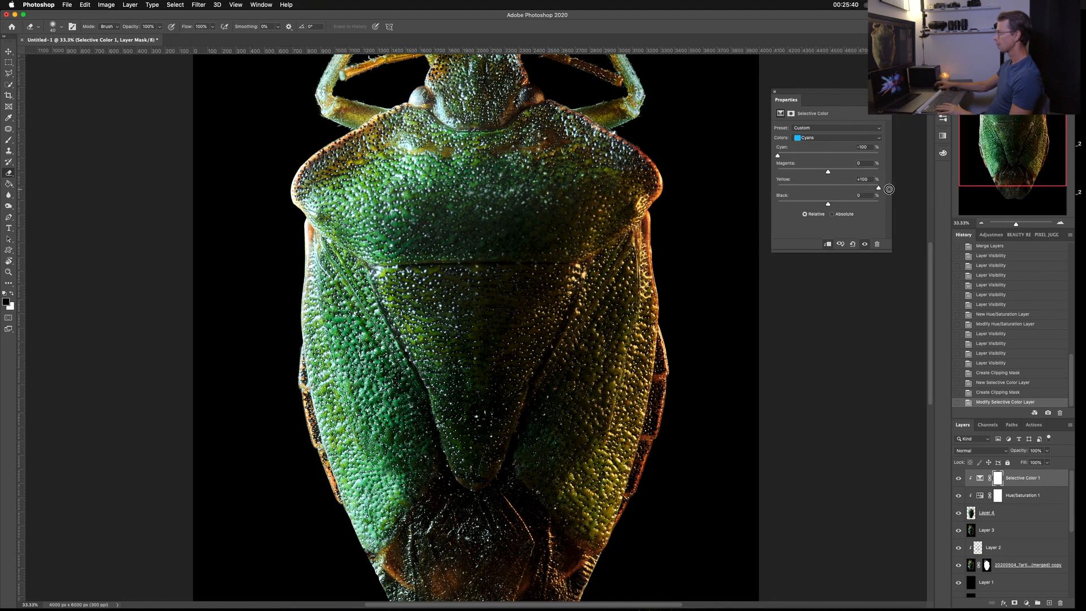
left_click(958, 478)
left_click(958, 478)
left_click(958, 478)
left_click(958, 478)
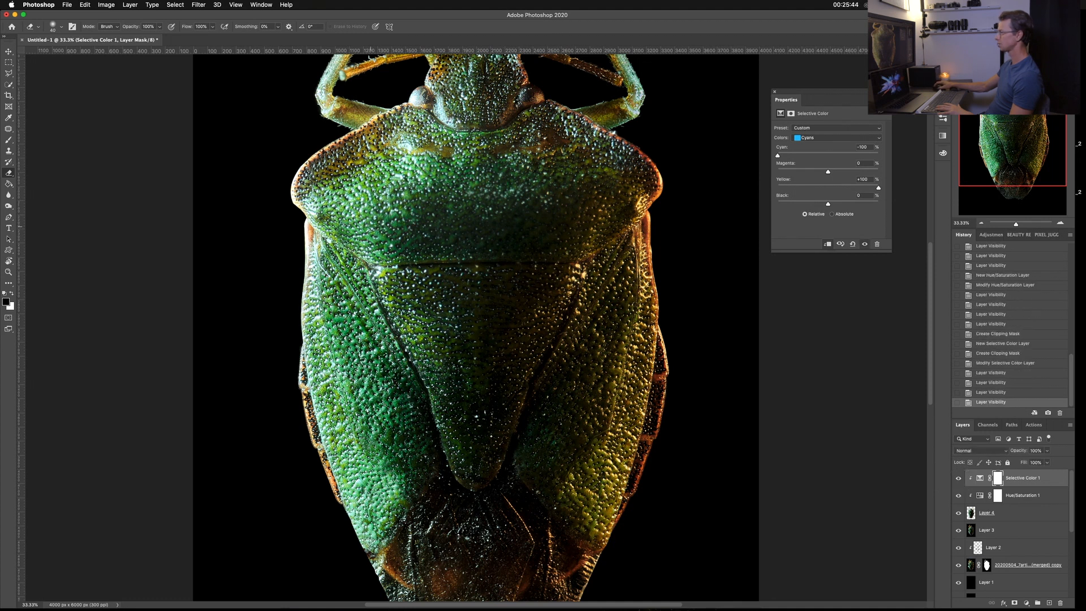
left_click_drag(828, 201, 851, 208)
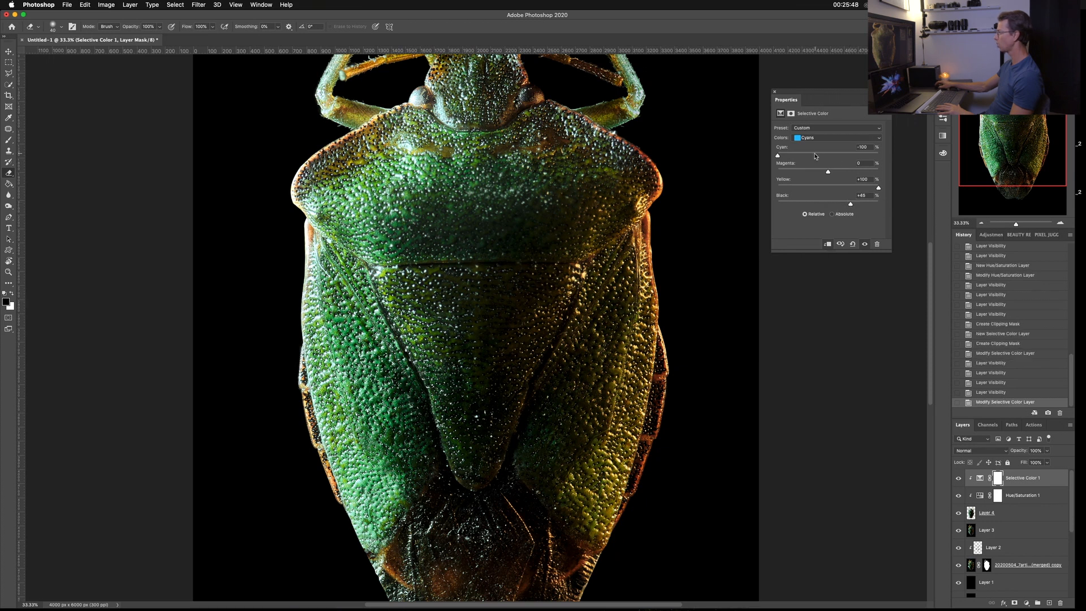
left_click_drag(827, 171, 755, 167)
Adjust the Yellows in Selective Color to cyan +2, magenta +82, yellow +21 and black +43.
left_click(812, 137)
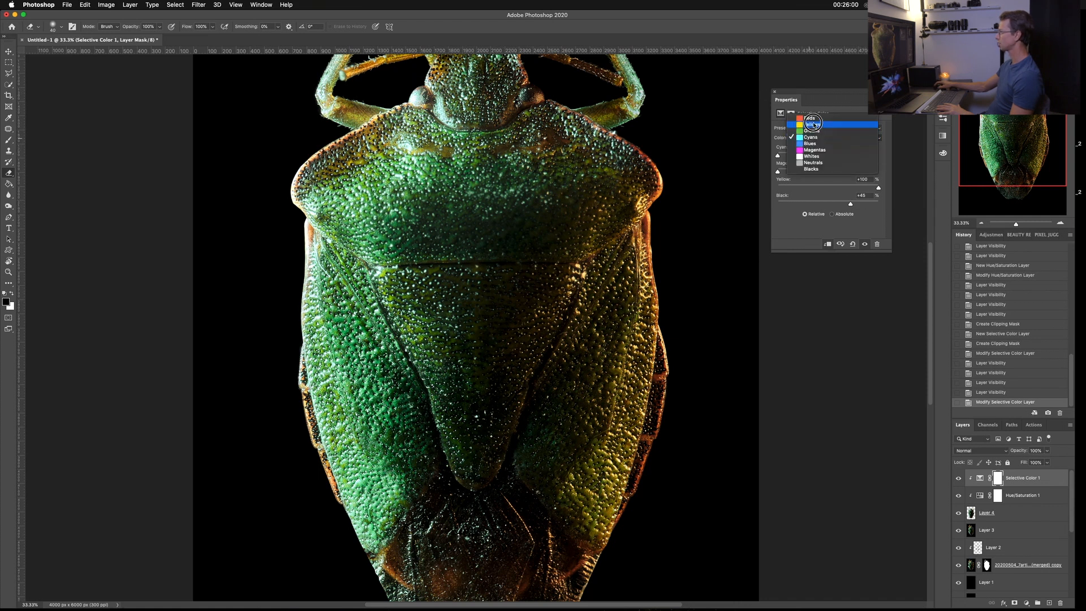
left_click(812, 125)
mouse_move(828, 158)
left_mouse_down()
mouse_move(800, 157)
mouse_move(861, 157)
mouse_move(759, 158)
mouse_move(812, 160)
left_mouse_up()
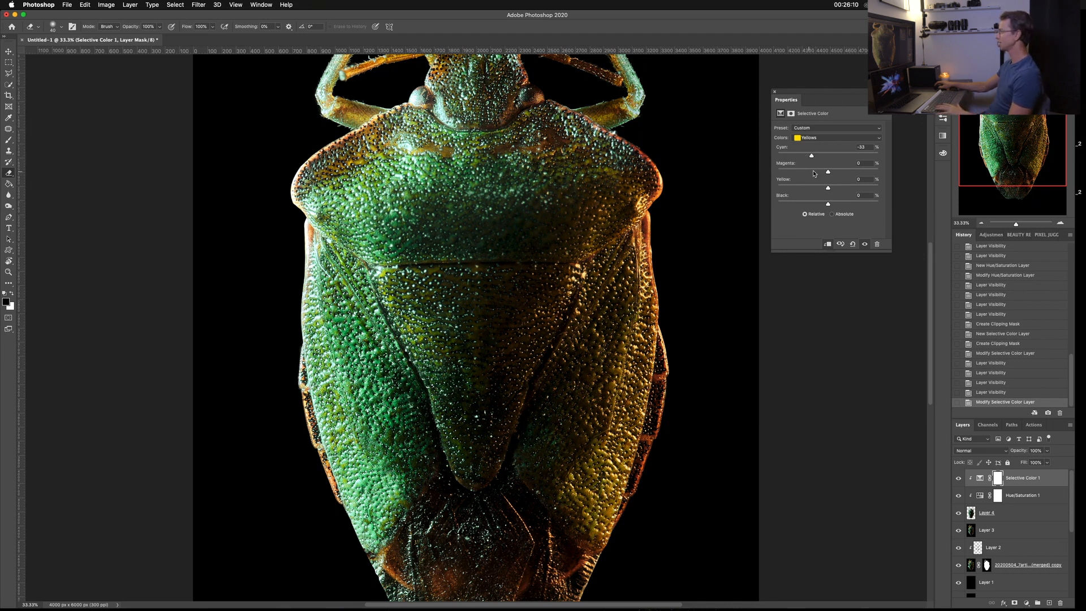
left_click_drag(829, 172, 843, 172)
left_click_drag(678, 202, 691, 240)
key("super+minus")
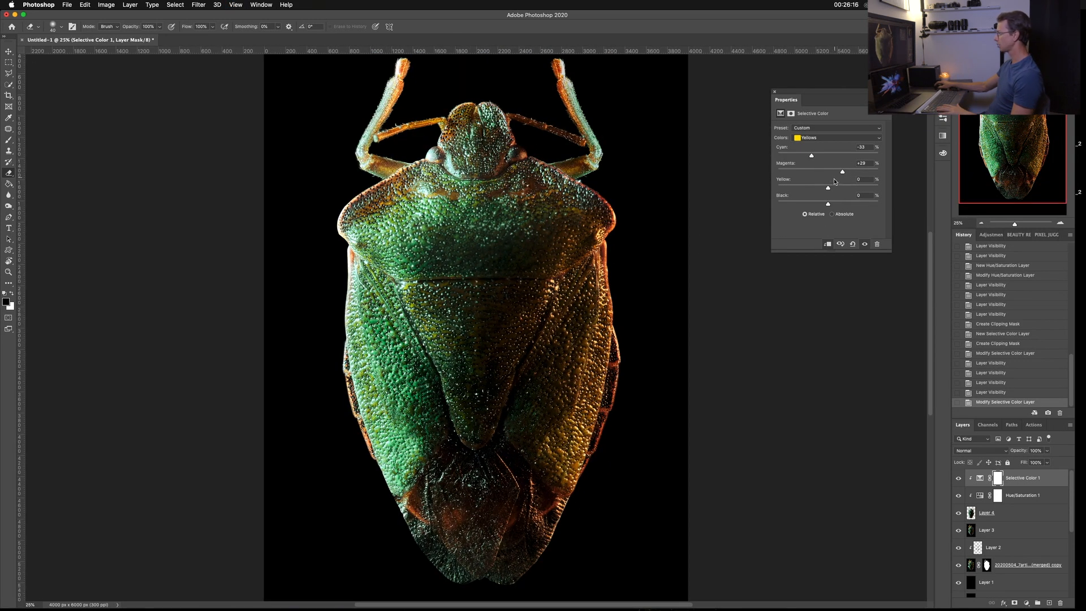
left_click_drag(823, 188, 871, 176)
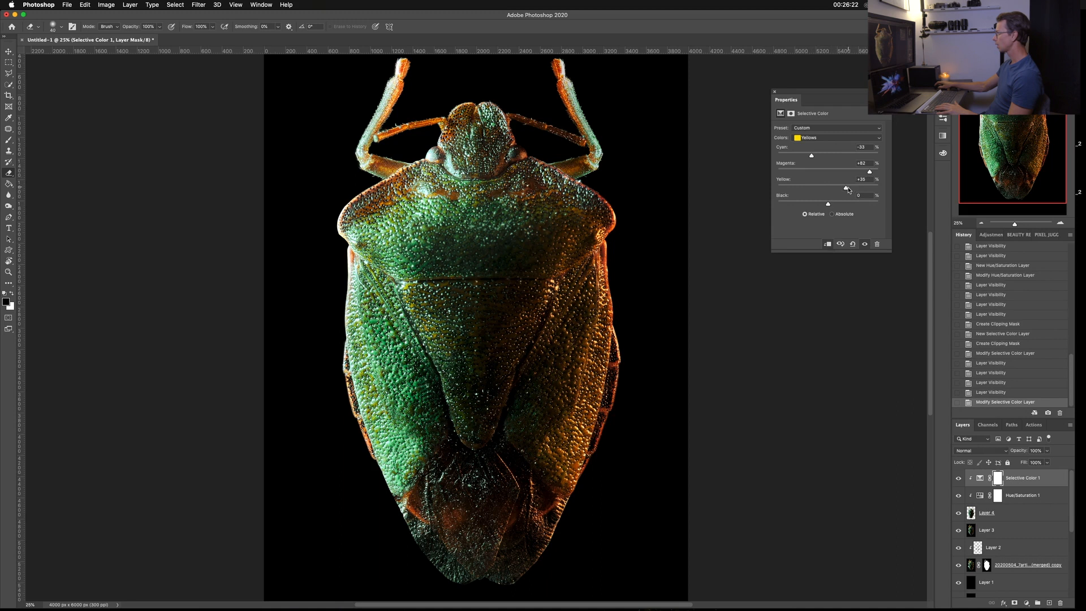
mouse_move(811, 156)
left_mouse_down()
mouse_move(836, 156)
mouse_move(827, 158)
left_mouse_up()
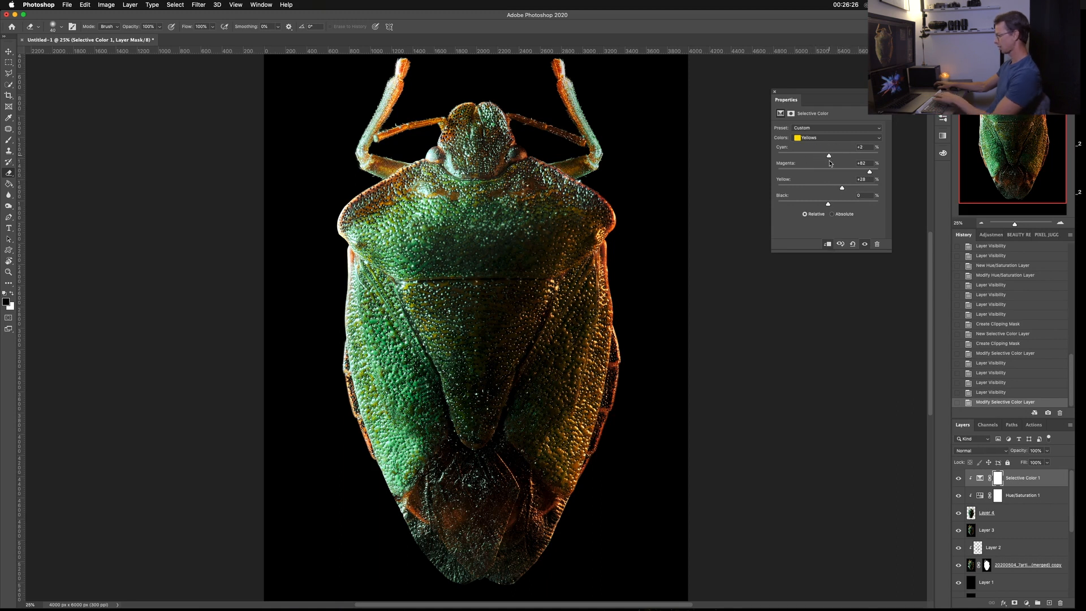
key("super+minus")
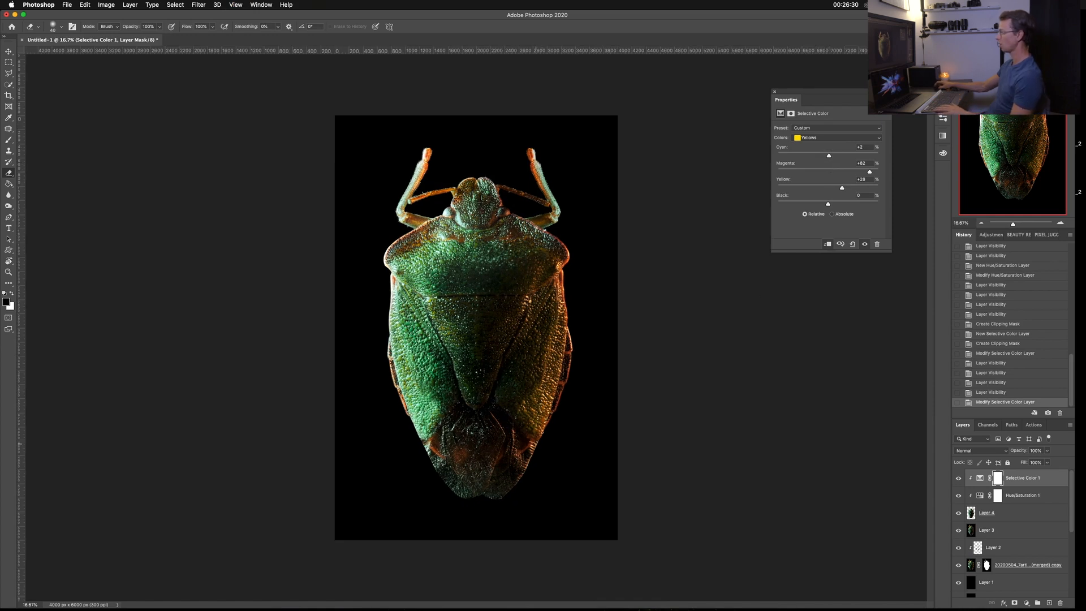
mouse_move(841, 188)
left_mouse_down()
mouse_move(812, 188)
mouse_move(844, 191)
mouse_move(851, 207)
left_mouse_up()
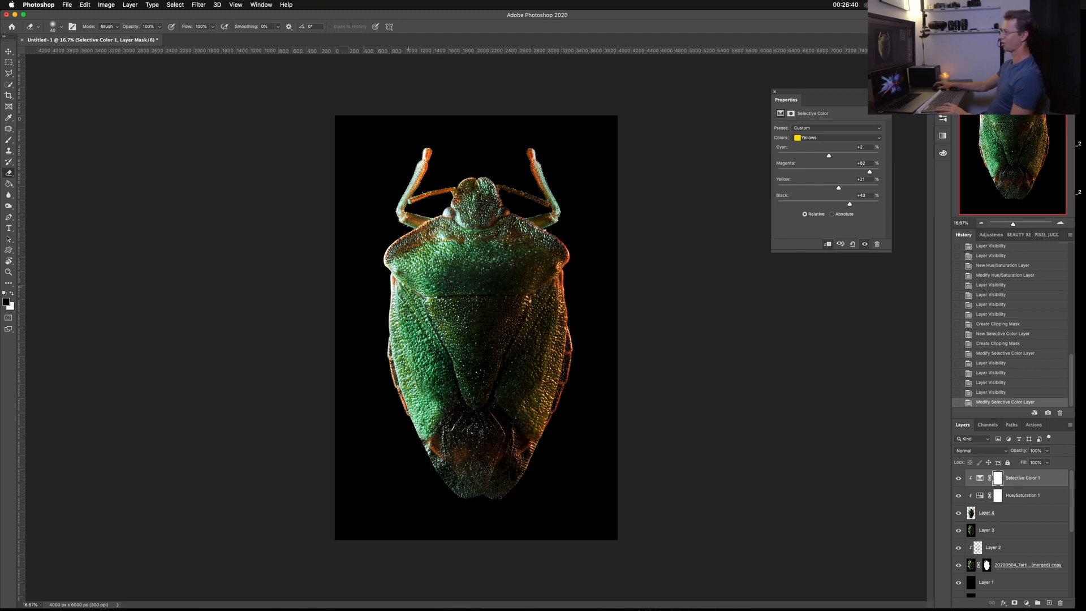
Compare the bug with and without the Selective Color and Hue/Saturation adjustments and examine the shell up close.
left_click(959, 514, "alt")
left_click(959, 513, "alt")
left_click_drag(957, 496, 956, 483)
left_click(958, 480)
left_click(957, 478)
left_click(958, 477)
left_click(958, 477)
left_click(959, 495)
left_click(958, 478)
key("super+minus")
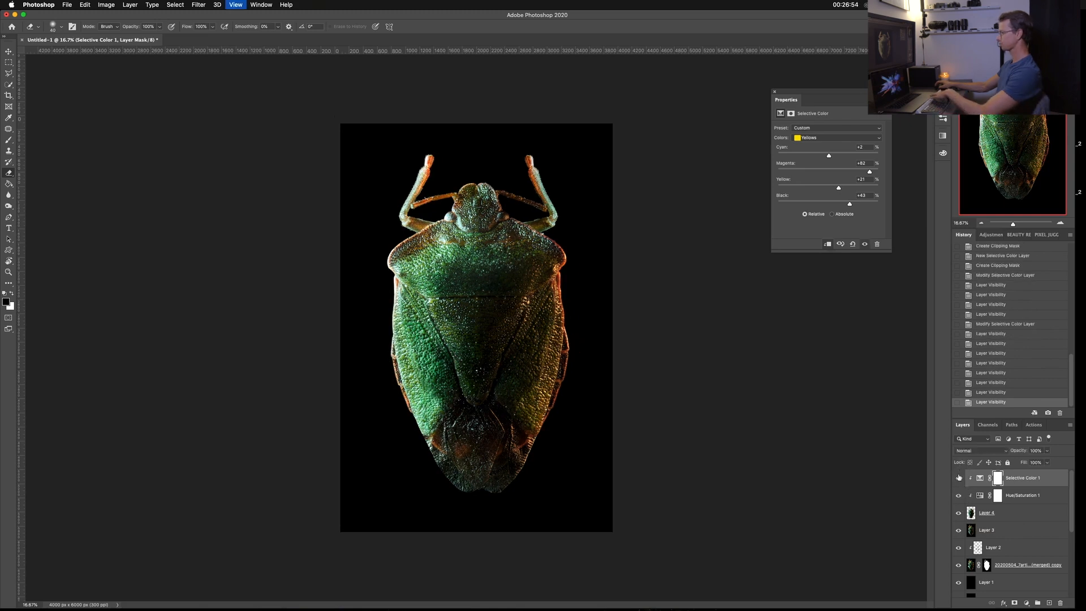
key("super+plus")
key("super+plus")
key("super+plus")
key("super+plus")
scroll(580, 432, "up", 5)
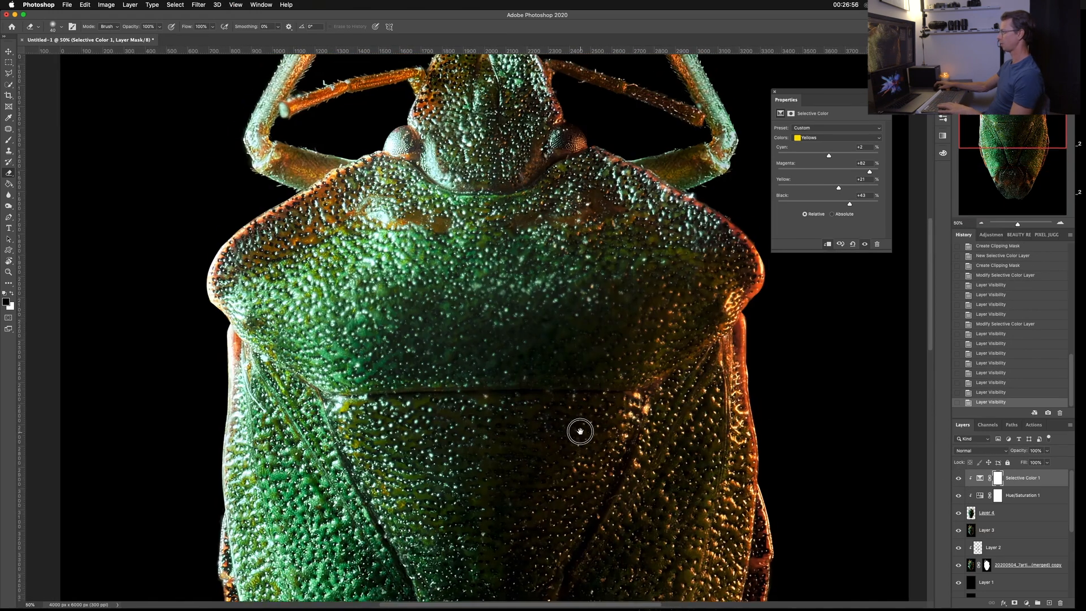
key("super+minus")
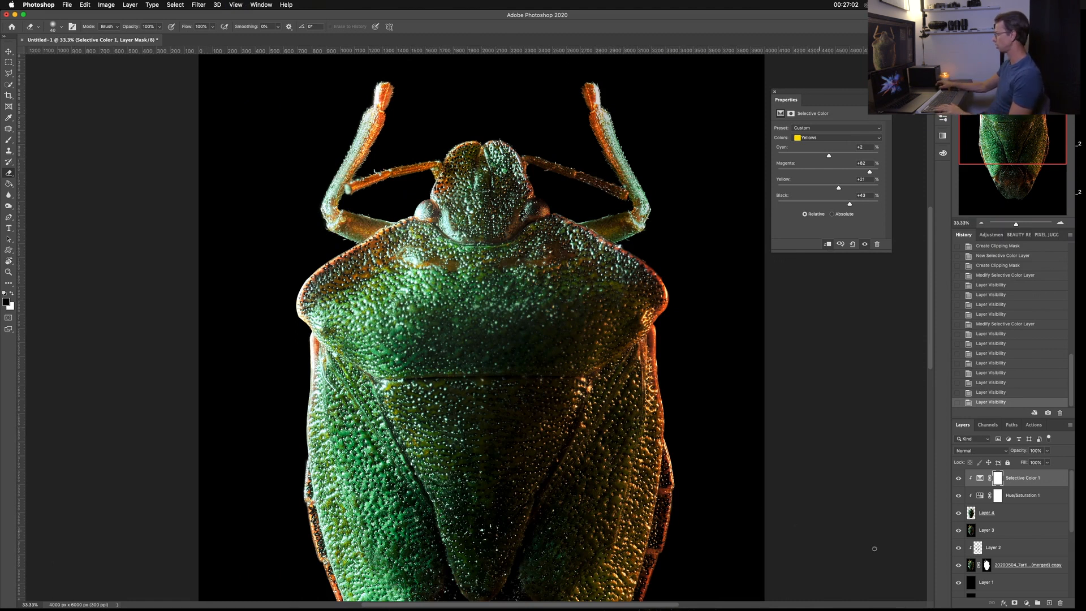
Add a strongly brightening Curves adjustment, invert its mask to black and clip it to the bug layer.
left_click(1026, 603)
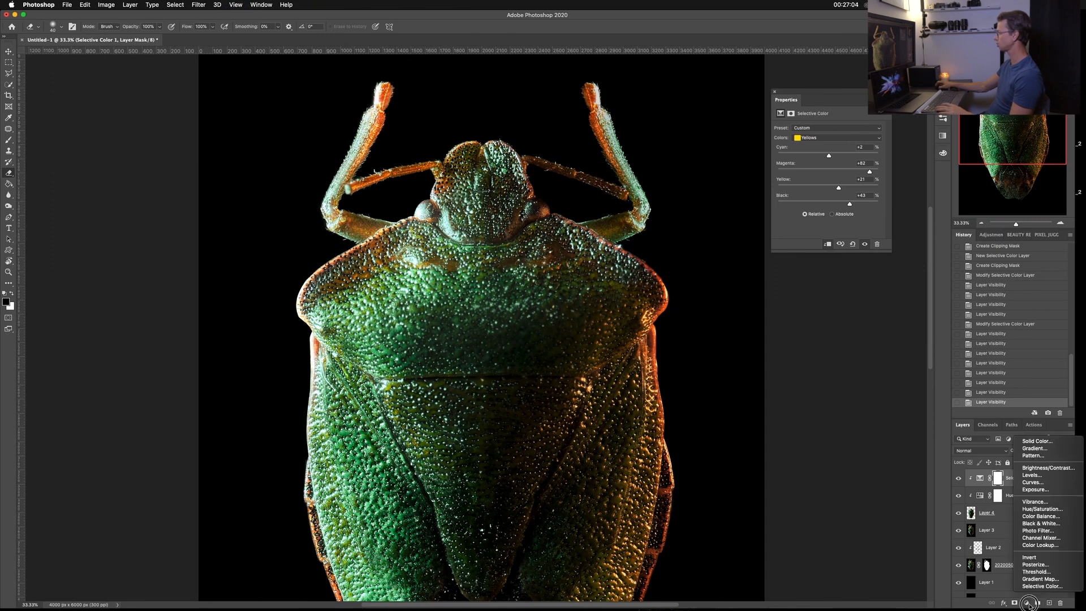
left_click(1042, 484)
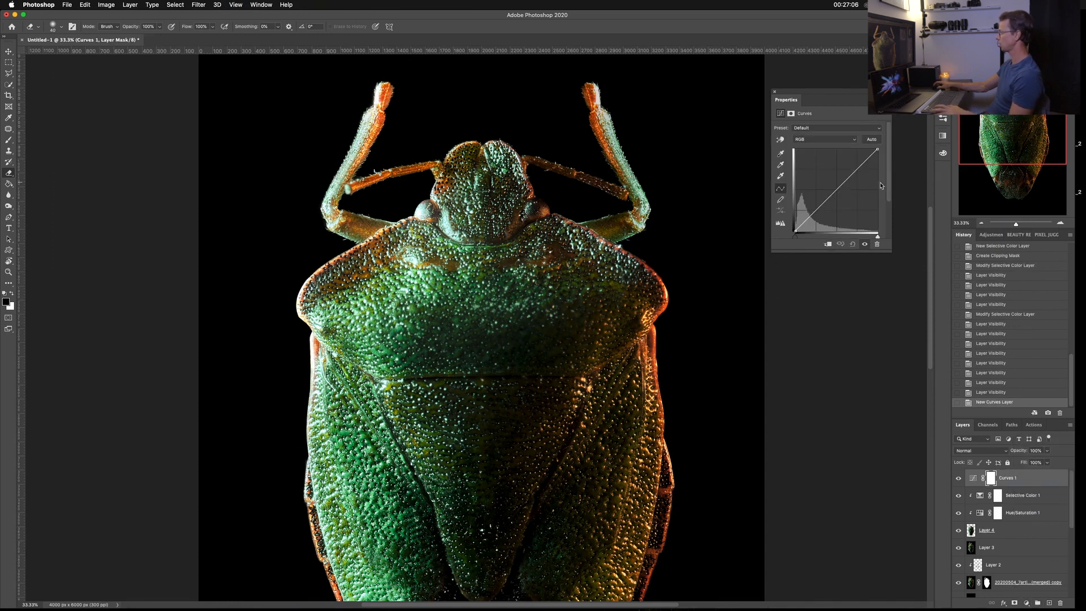
left_click_drag(833, 188, 818, 172)
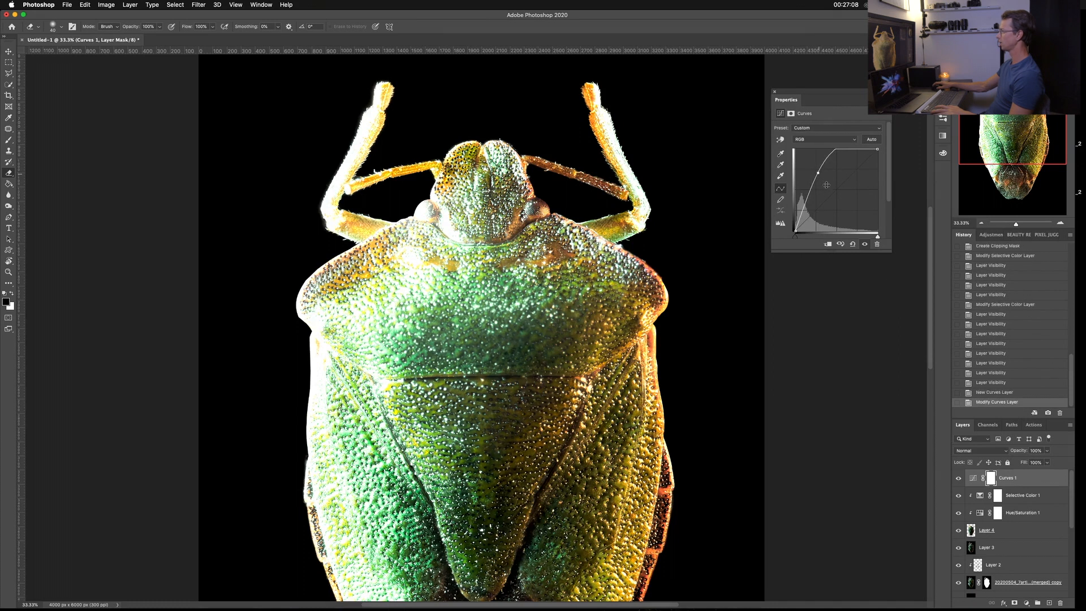
left_click(991, 478)
key("super+i")
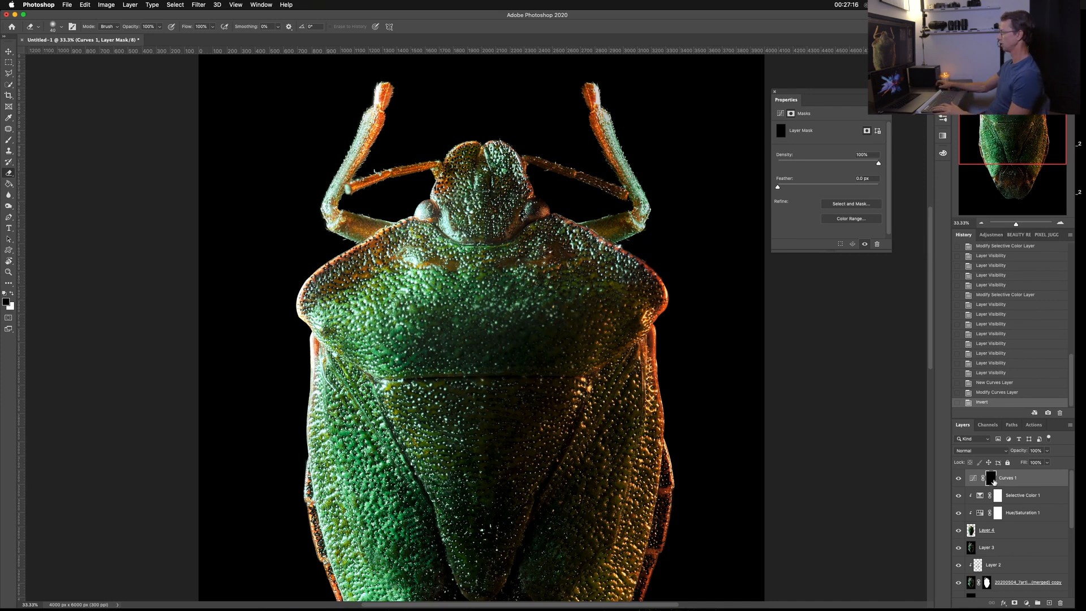
left_click(972, 486, "alt")
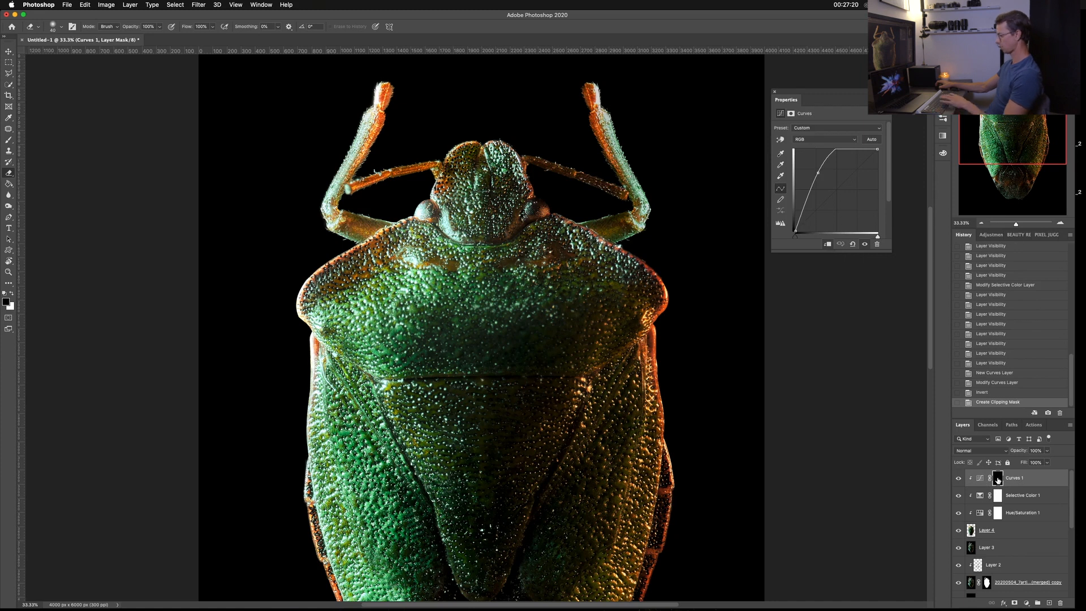
Duplicate the brightening Curves layer, clip the copy to the bug and pull its curve down to darken.
key("super+j")
left_click(975, 484, "alt")
left_click(982, 480)
left_click_drag(818, 173, 856, 209)
Rename the darkening Curves layer "darken" and the brightening one "lighten".
double_click(1015, 478)
type("darke")
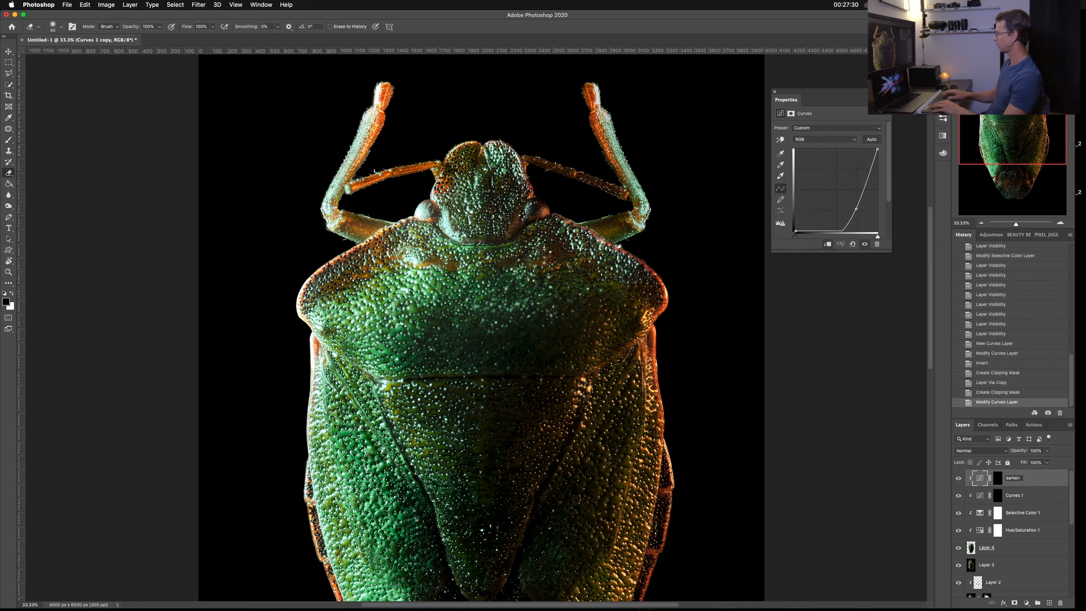
type("n")
key("Return")
double_click(1014, 495)
type("lighten")
key("Return")
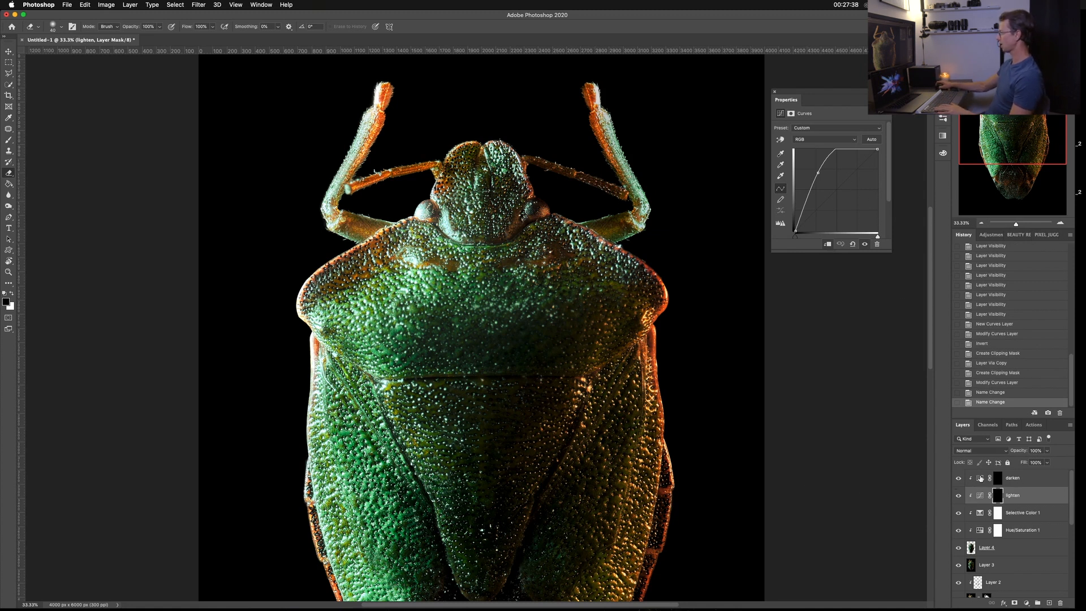
Target the darken layer's mask and set up a large white brush with 2% flow.
left_click(998, 478)
key("b")
key("super+plus")
key("super+minus")
key("super+minus")
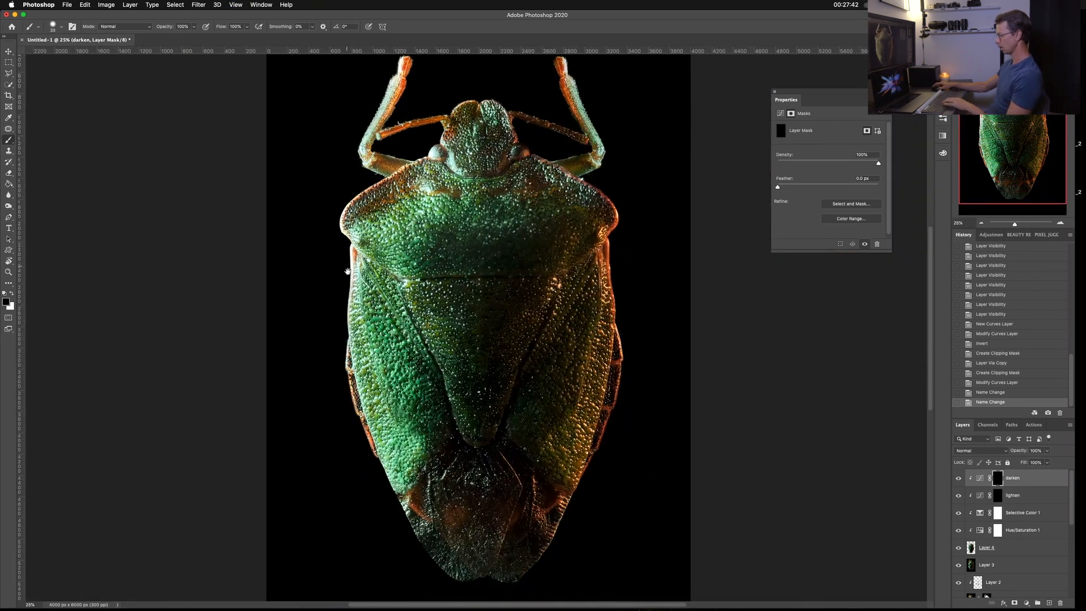
left_click_drag(347, 271, 346, 261)
key("bracketright")
key("bracketright")
key("bracketright")
key("bracketright")
key("bracketright")
key("bracketright")
key("bracketright")
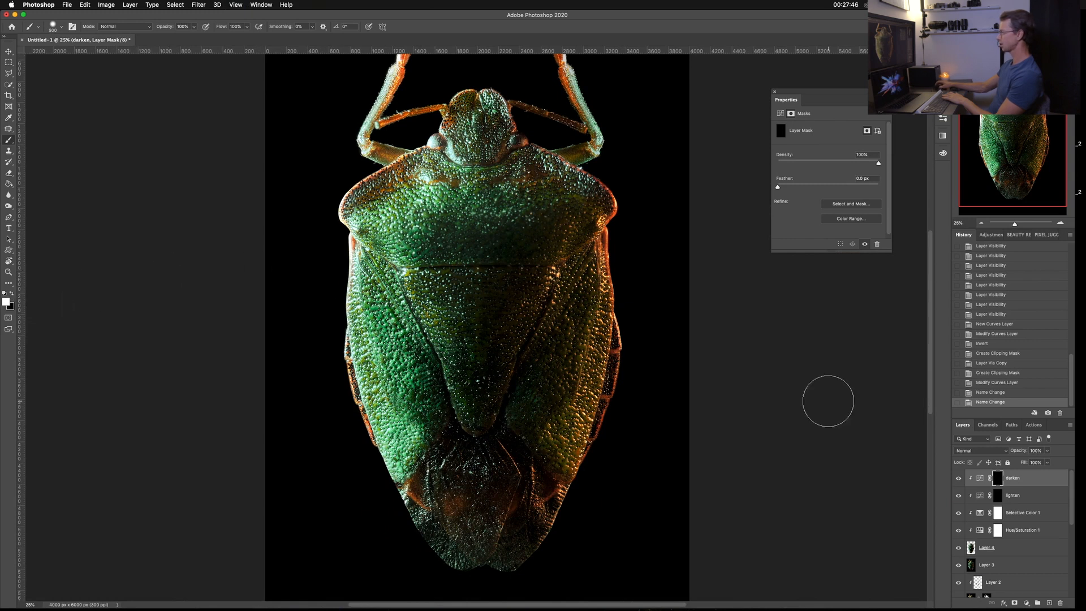
key("bracketleft")
key("bracketleft")
left_click_drag(218, 28, 177, 28)
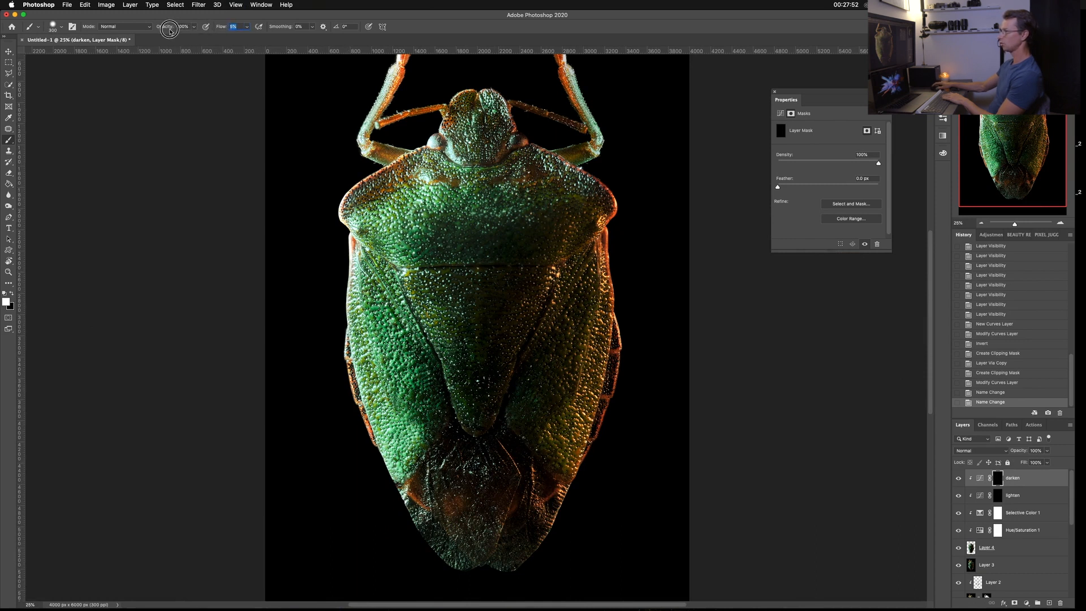
key("bracketright")
key("bracketright")
key("bracketright")
key("bracketright")
key("bracketright")
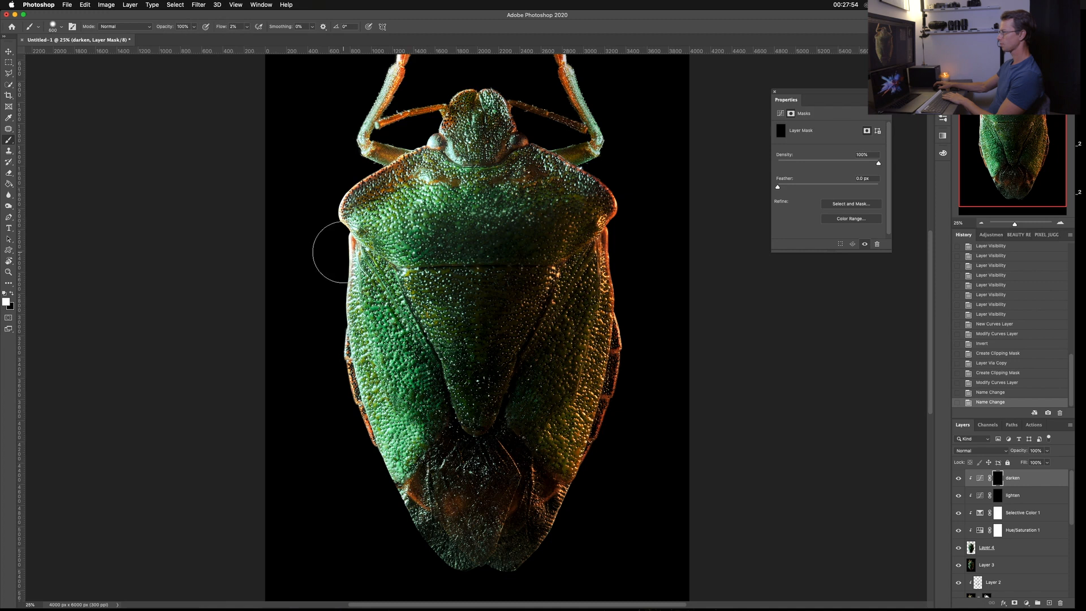
Undo the test stroke, lower the brush flow to 1% and darken the left edge of the bug's body.
left_click_drag(323, 250, 343, 363)
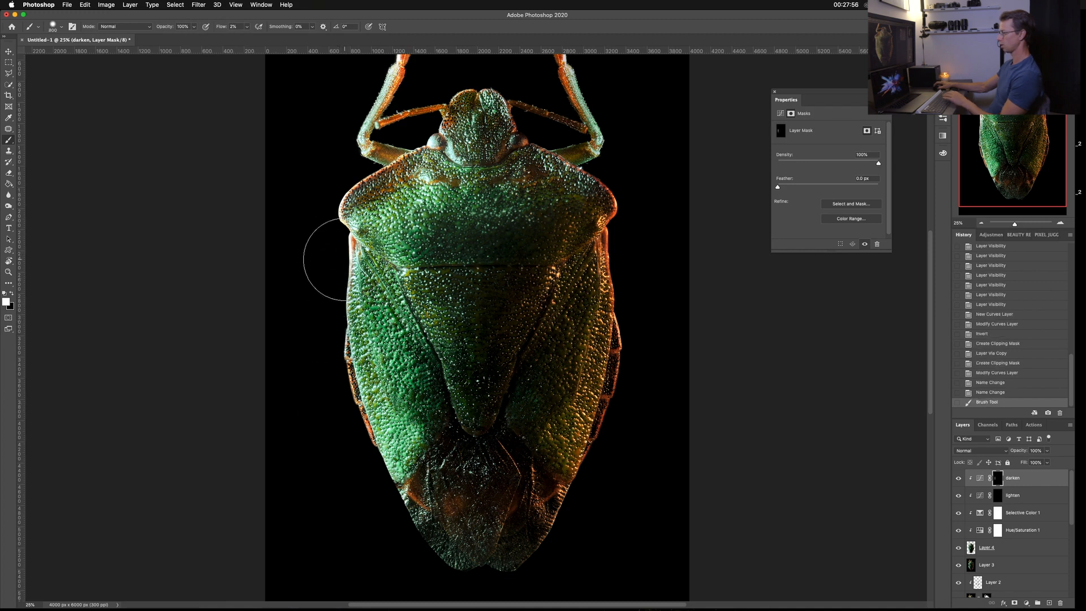
key("super+z")
left_click_drag(222, 27, 218, 27)
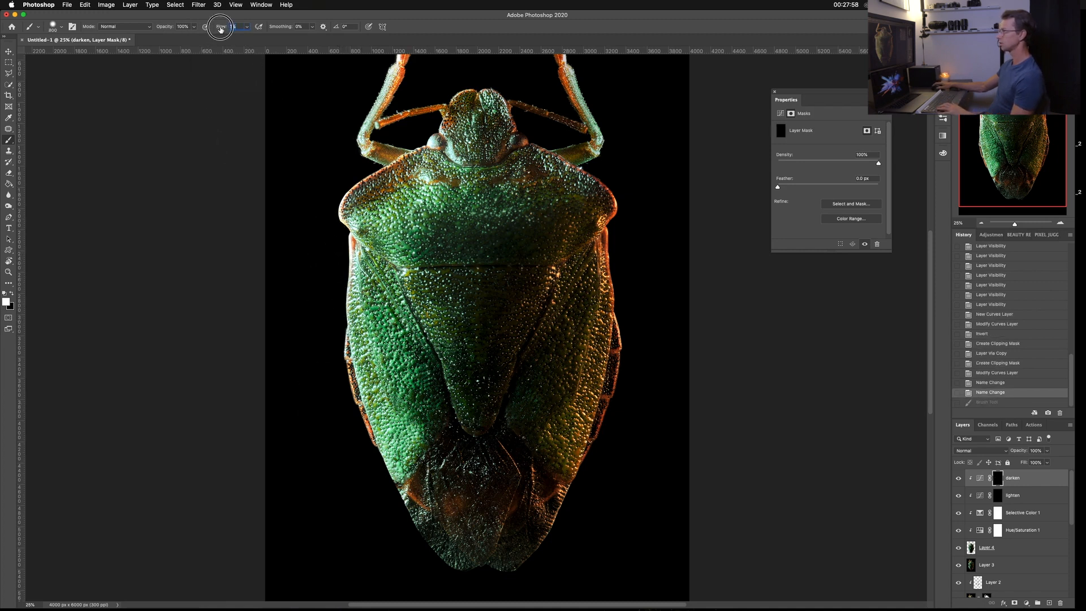
left_click_drag(327, 254, 315, 363)
mouse_move(327, 403)
left_mouse_down()
mouse_move(400, 526)
mouse_move(304, 173)
left_mouse_up()
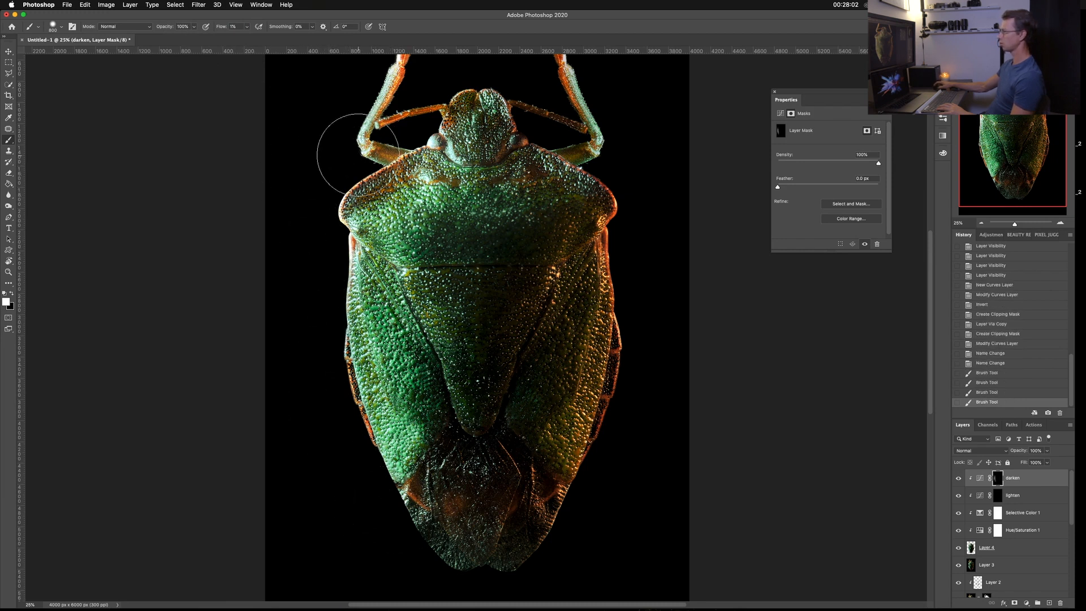
Paint with a smaller brush on the darken mask to darken the bug's left front leg.
scroll(352, 150, "up", 3)
key("bracketleft")
key("bracketleft")
key("bracketleft")
key("bracketleft")
key("bracketleft")
mouse_move(388, 185)
left_mouse_down()
mouse_move(374, 222)
mouse_move(414, 148)
left_mouse_up()
key("bracketleft")
key("bracketleft")
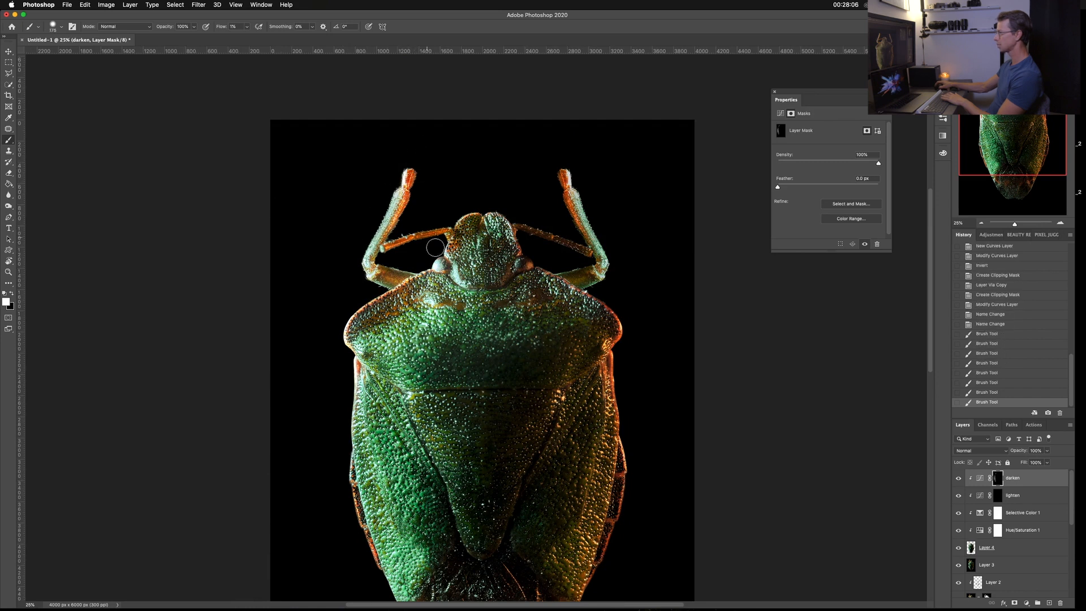
Darken the left edge of the bug's body from the shoulder down to the abdomen with a 200 px brush on the darken mask.
key("super+equal")
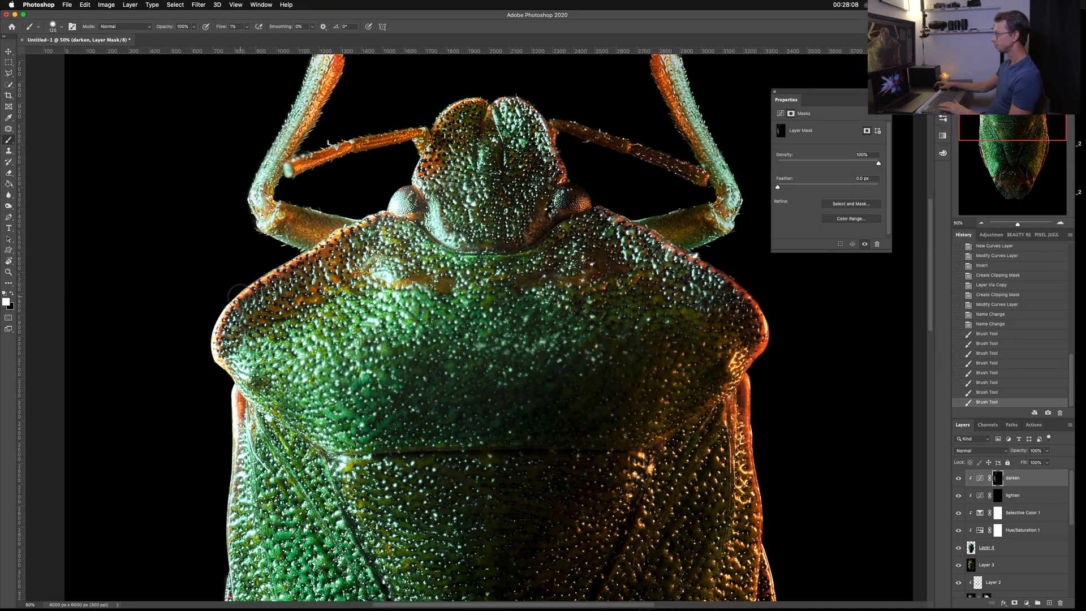
left_click_drag(235, 308, 263, 183)
key("bracketright")
key("bracketright")
key("bracketright")
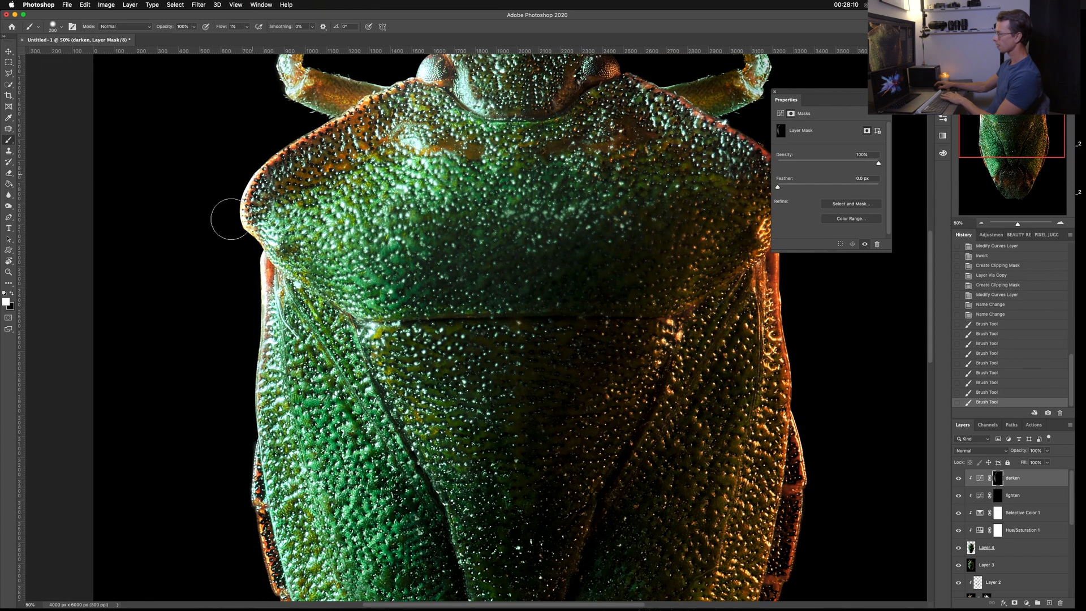
left_click_drag(241, 218, 236, 347)
left_click_drag(247, 243, 244, 392)
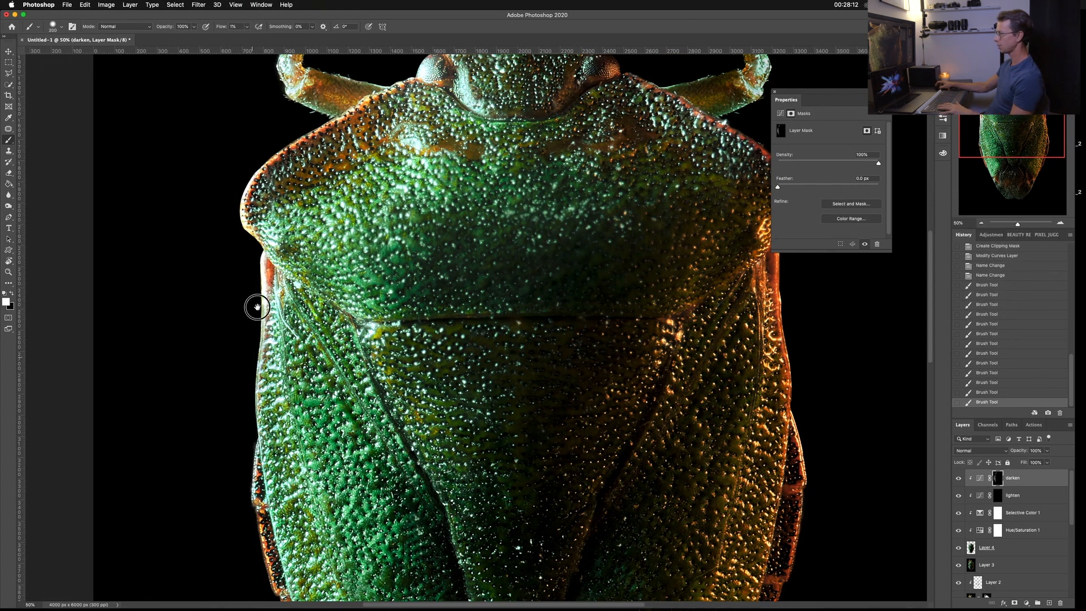
left_click_drag(257, 307, 269, 126)
left_click_drag(271, 170, 250, 314)
mouse_move(252, 186)
left_mouse_down()
mouse_move(253, 381)
mouse_move(262, 232)
mouse_move(295, 322)
mouse_move(402, 506)
left_mouse_up()
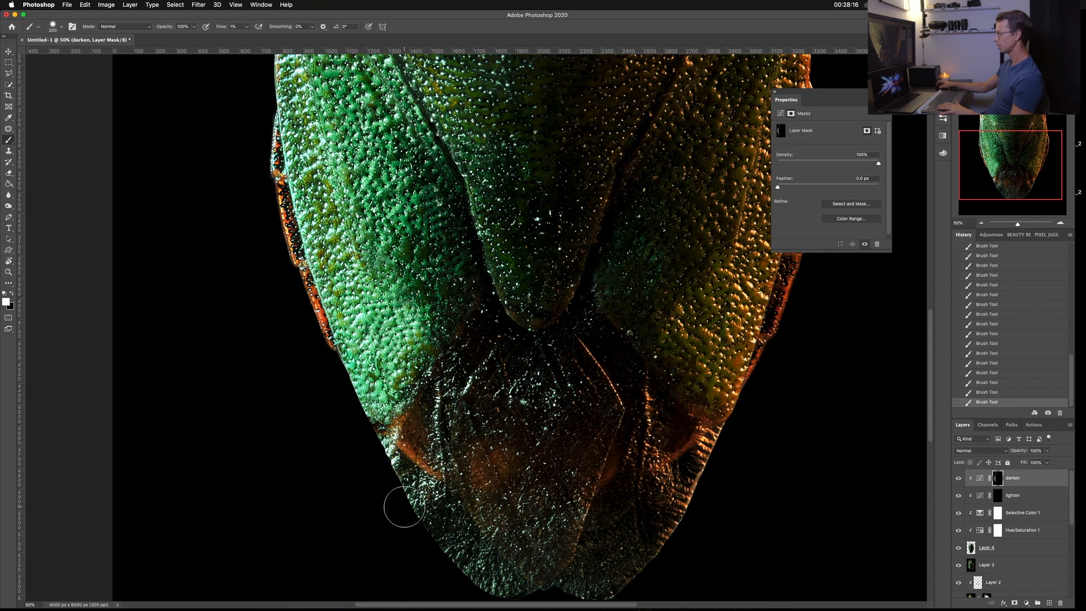
left_click_drag(352, 354, 374, 525)
Darken the seams beside the central triangular plate with a smaller brush.
key("super+minus")
key("bracketleft")
key("bracketleft")
key("bracketleft")
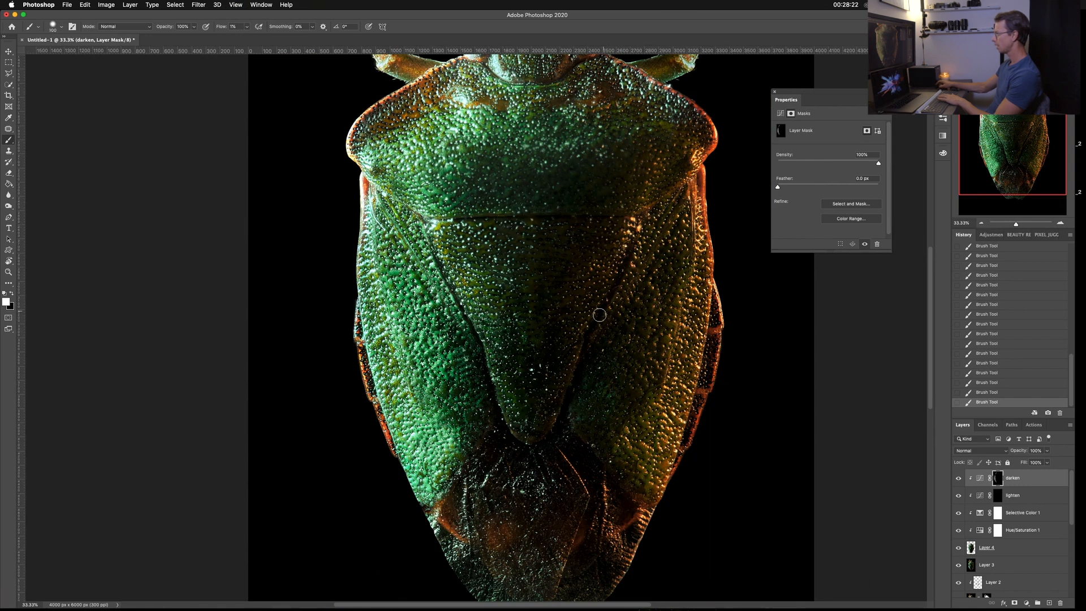
Deepen the dark crease between the bug's head and thorax plate with a small brush on the darken mask.
left_click_drag(451, 283, 440, 392)
key("bracketright")
key("bracketright")
key("bracketright")
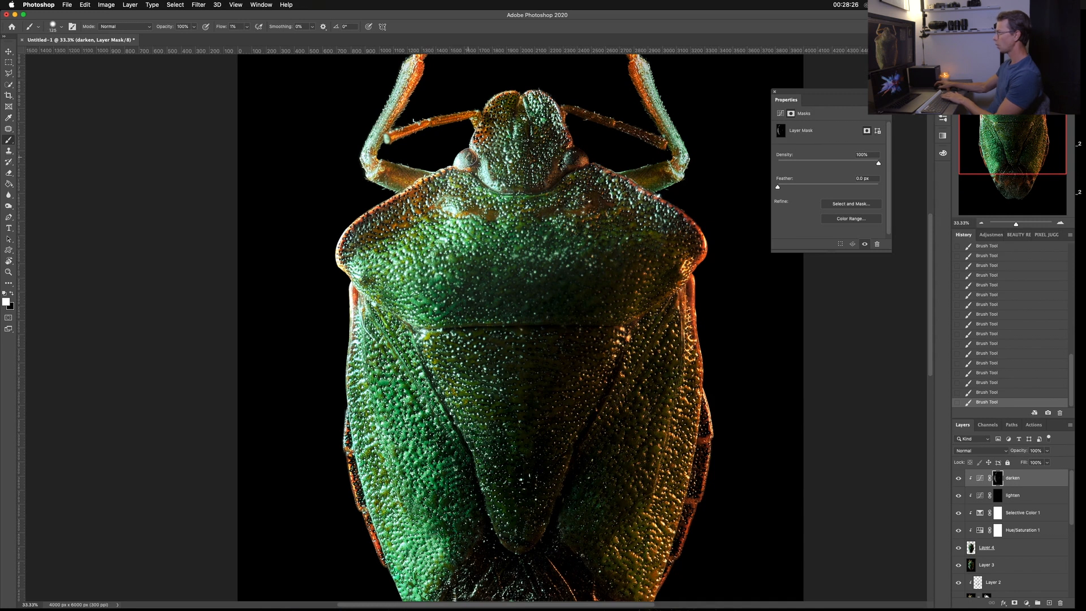
key("bracketleft")
key("bracketleft")
key("bracketleft")
key("bracketright")
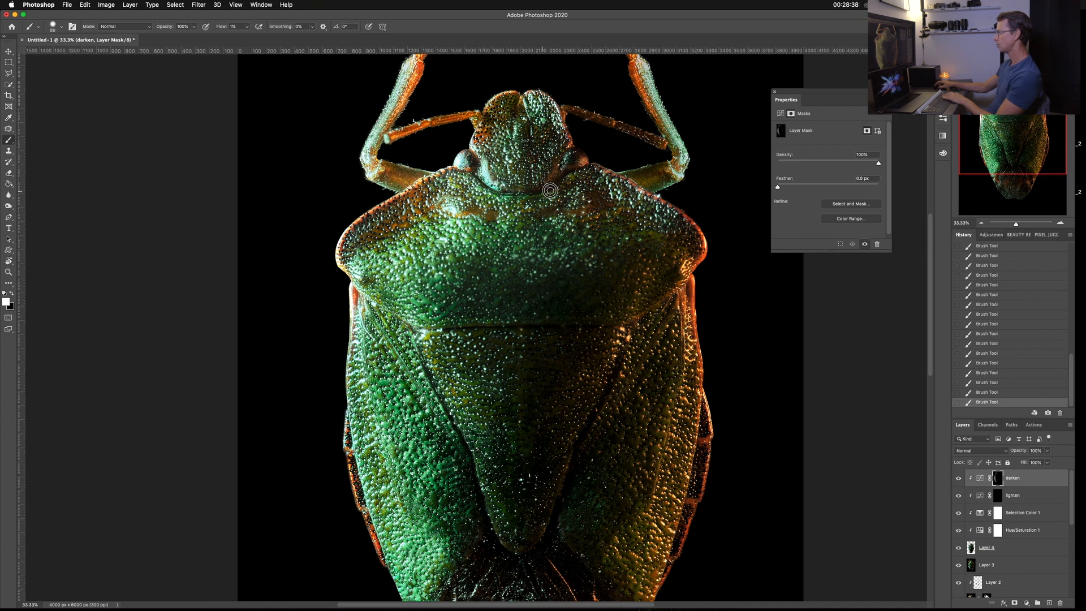
key("bracketright")
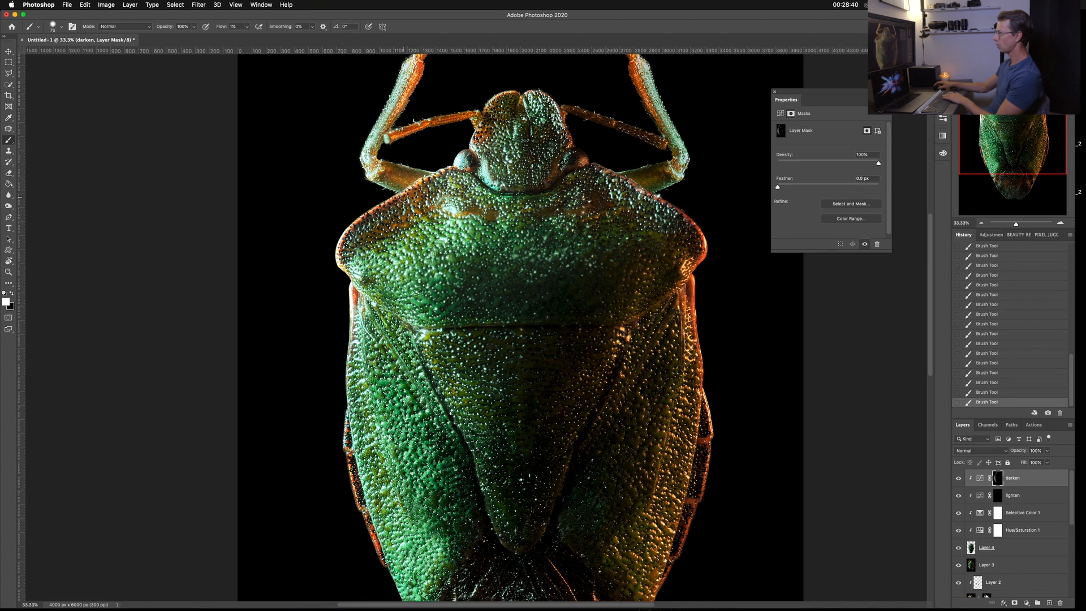
key("bracketright")
key("bracketright")
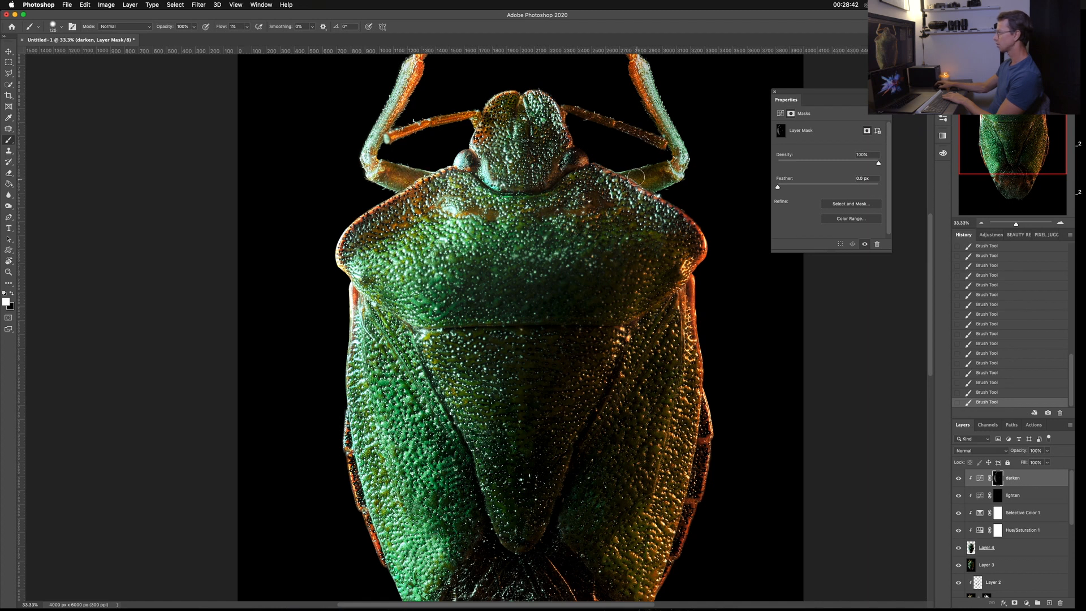
Refine the shadows around the head and upper shell with a smaller brush on the darken mask.
key("bracketleft")
key("bracketleft")
left_click_drag(615, 120, 638, 182)
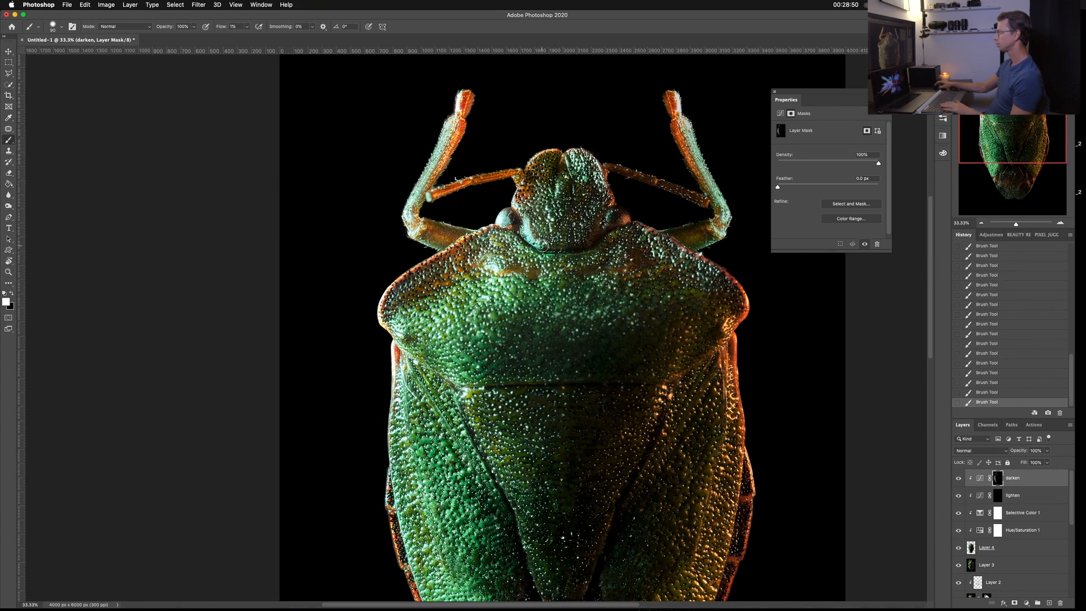
key("bracketleft")
key("bracketleft")
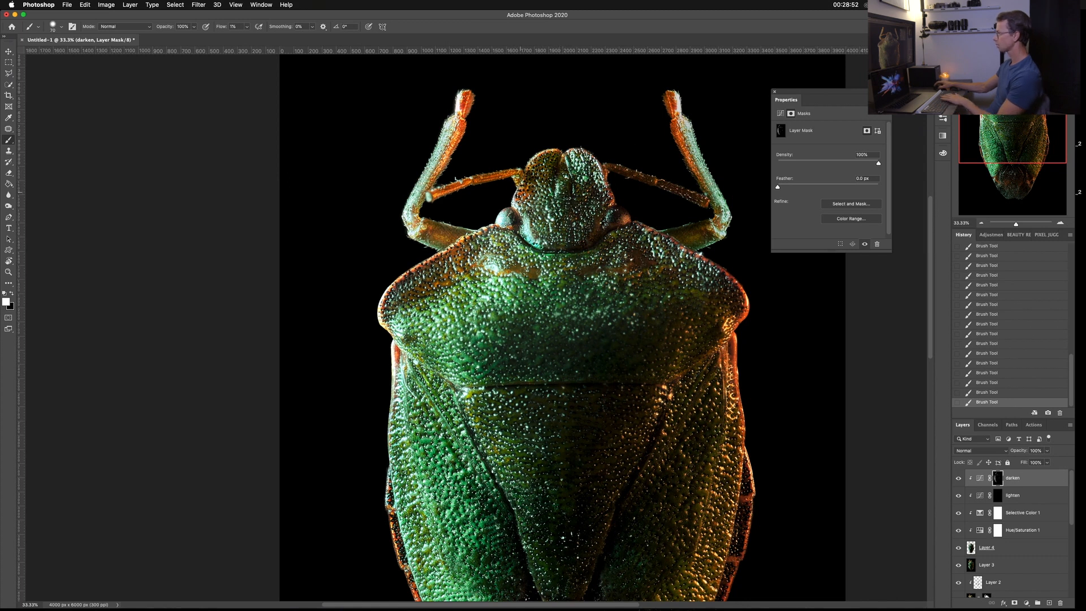
key("bracketright")
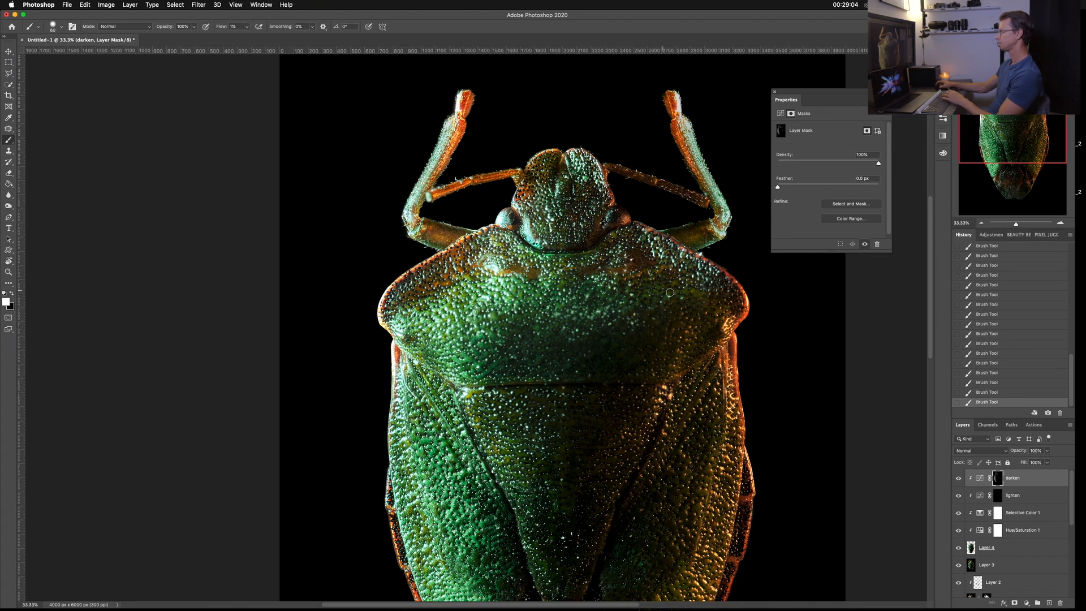
Compare the whole bug with the darken layer hidden and shown.
key("super+minus")
key("super+minus")
key("super+minus")
key("super+plus")
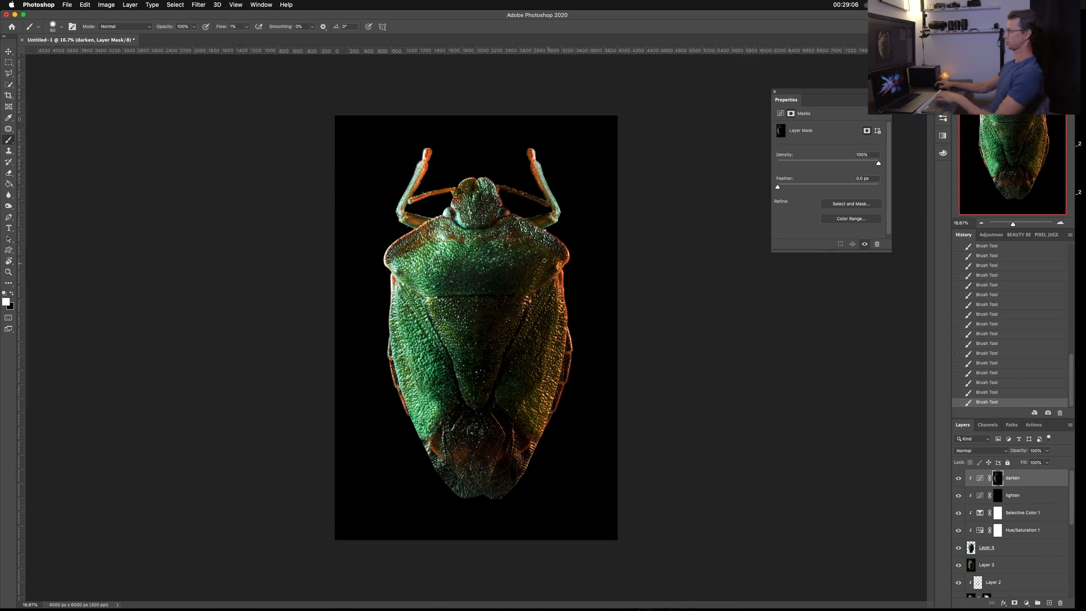
left_click(959, 478)
left_click(959, 478)
left_click(959, 478)
left_click(959, 479)
left_click(958, 479)
left_click(959, 479)
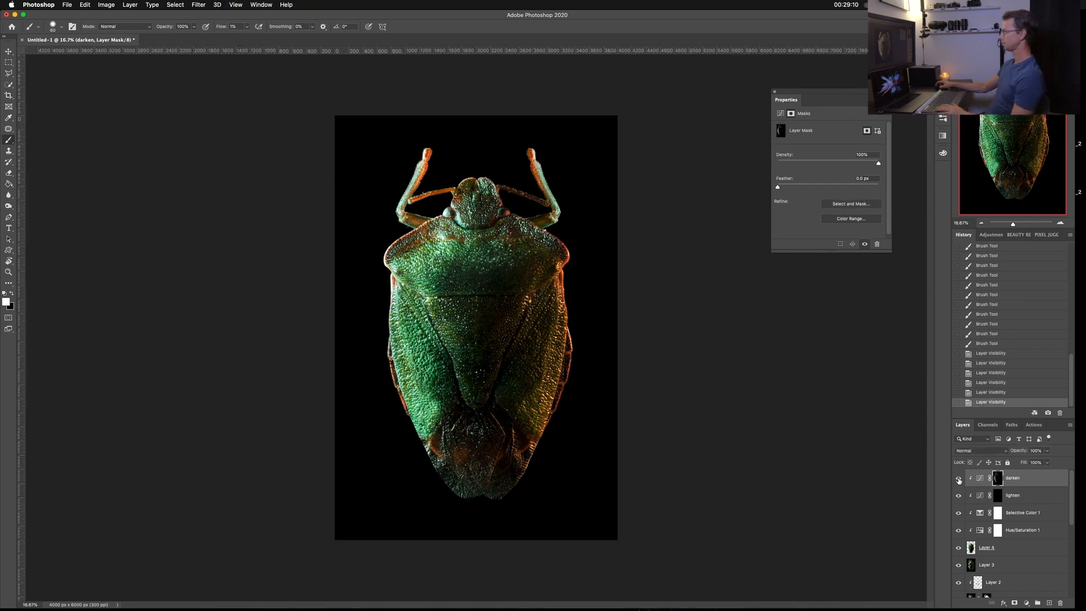
left_click(959, 479)
left_click(959, 480)
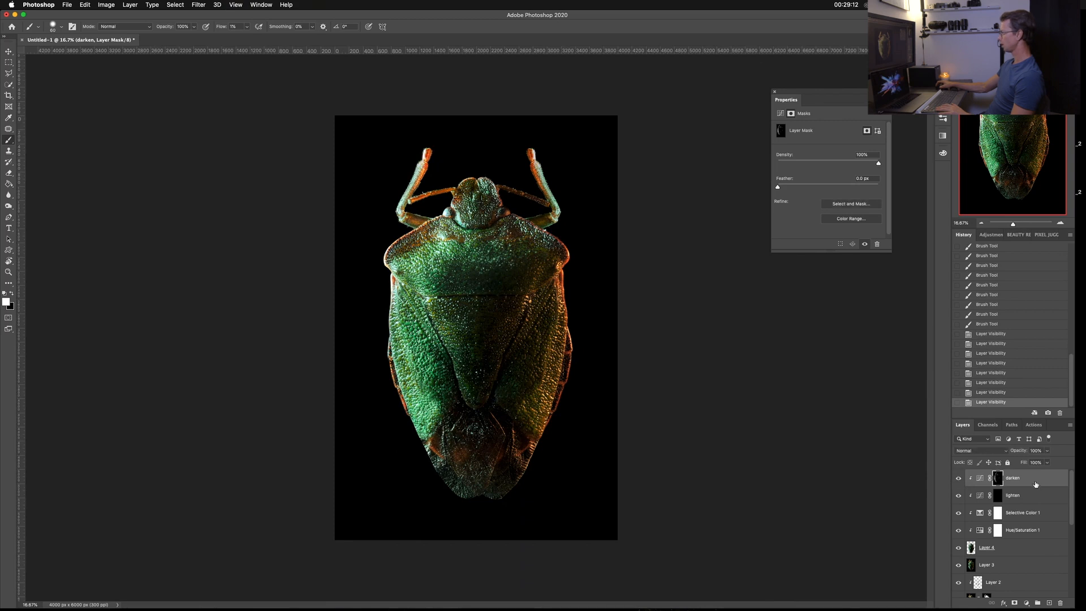
Reduce the darken layer's opacity to 76% and compare the result with the layer hidden.
left_click(1029, 476)
left_click_drag(1018, 450, 1007, 452)
left_click(958, 478)
left_click(958, 478)
Target the lighten layer's mask and brighten the bug's left eye with a small brush.
left_click(997, 496)
key("super+plus")
key("super+plus")
key("super+plus")
key("super+plus")
key("super+plus")
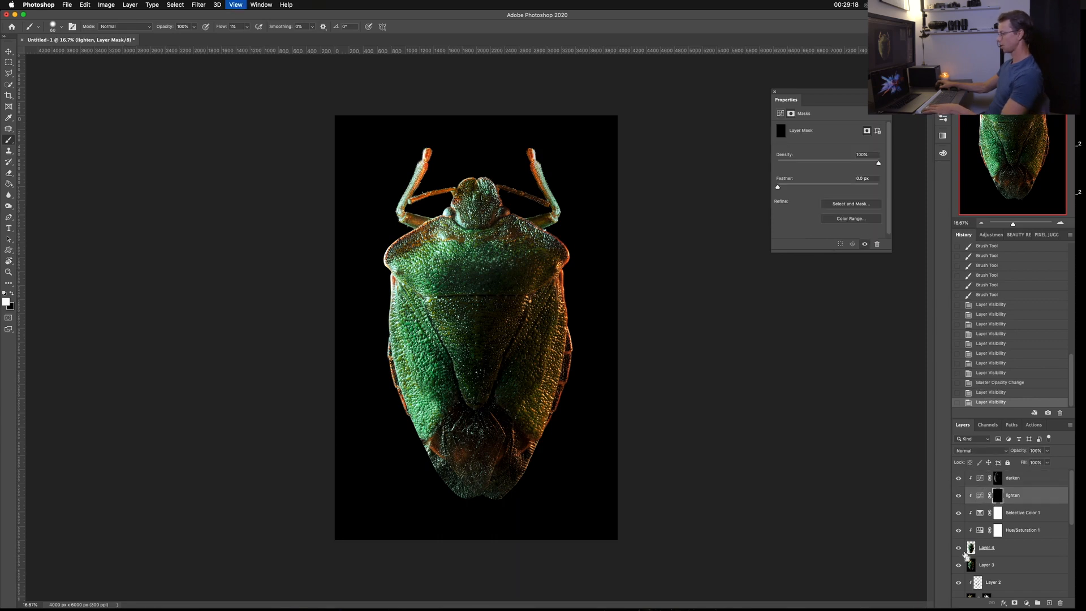
scroll(618, 481, "up", 8)
key("super+minus")
key("super+minus")
key("super+minus")
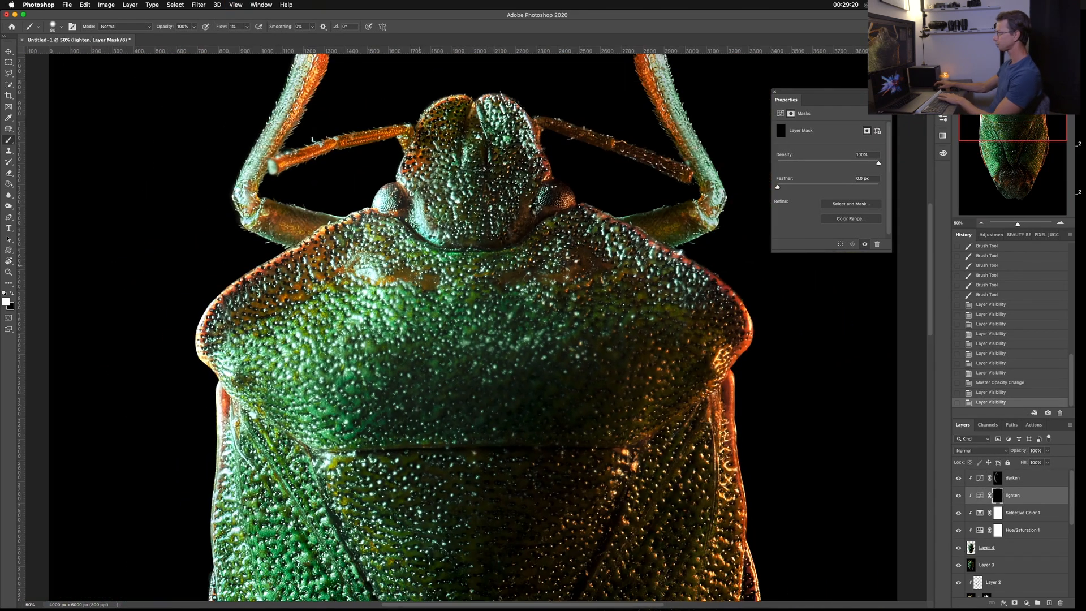
key("bracketleft")
mouse_move(383, 200)
left_mouse_down()
mouse_move(383, 210)
mouse_move(434, 225)
left_mouse_up()
key("super+z")
key("super+z")
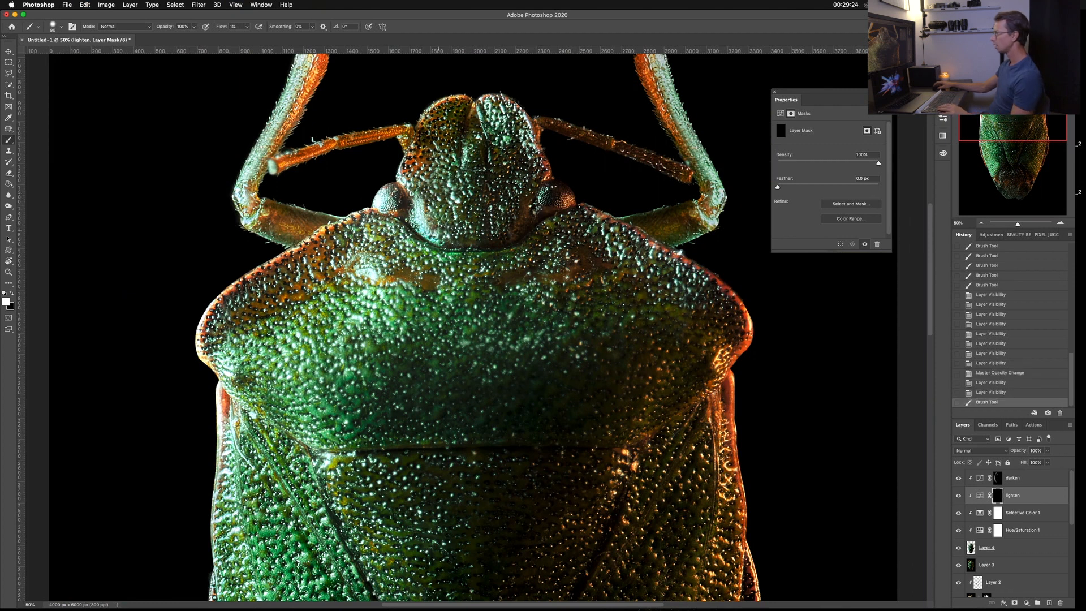
Brighten the bug's right eye with a smaller brush on the lighten mask.
key("bracketleft")
key("bracketleft")
key("bracketleft")
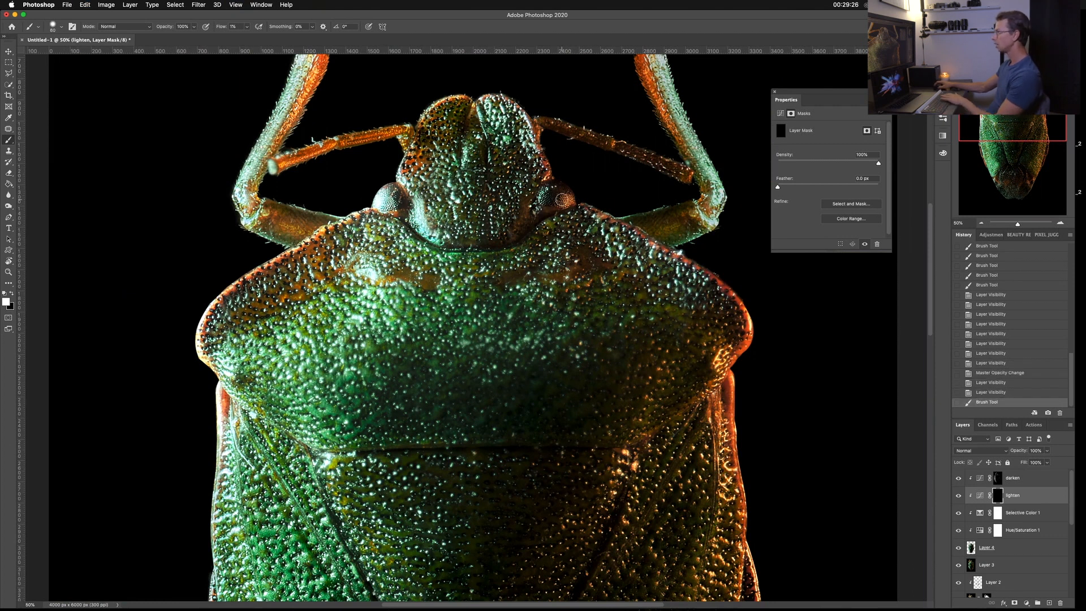
left_click_drag(567, 202, 567, 198)
left_click_drag(568, 196, 567, 204)
key("bracketright")
key("bracketright")
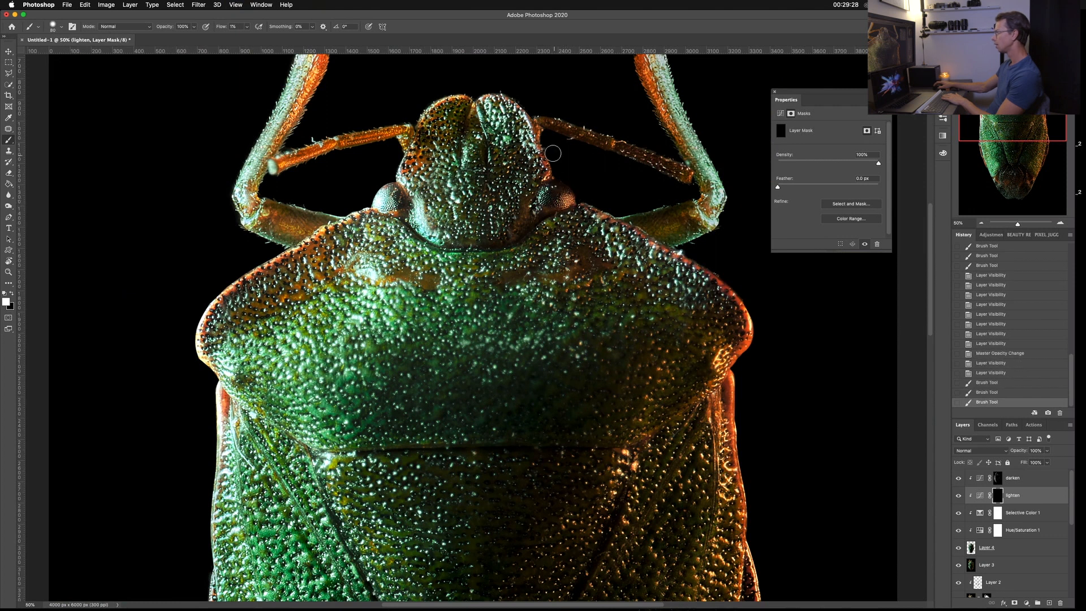
Brighten the bug's right antenna on the lighten mask, adjusting the brush size.
mouse_move(551, 128)
left_mouse_down()
mouse_move(627, 144)
mouse_move(672, 172)
left_mouse_up()
key("bracketleft")
key("bracketleft")
key("bracketleft")
key("bracketleft")
key("bracketright")
key("bracketright")
key("bracketright")
key("bracketright")
Brighten the front of the head and the lower joint of the left front leg.
left_click_drag(508, 112, 501, 134)
left_click_drag(500, 142, 502, 157)
left_click_drag(245, 198, 301, 238)
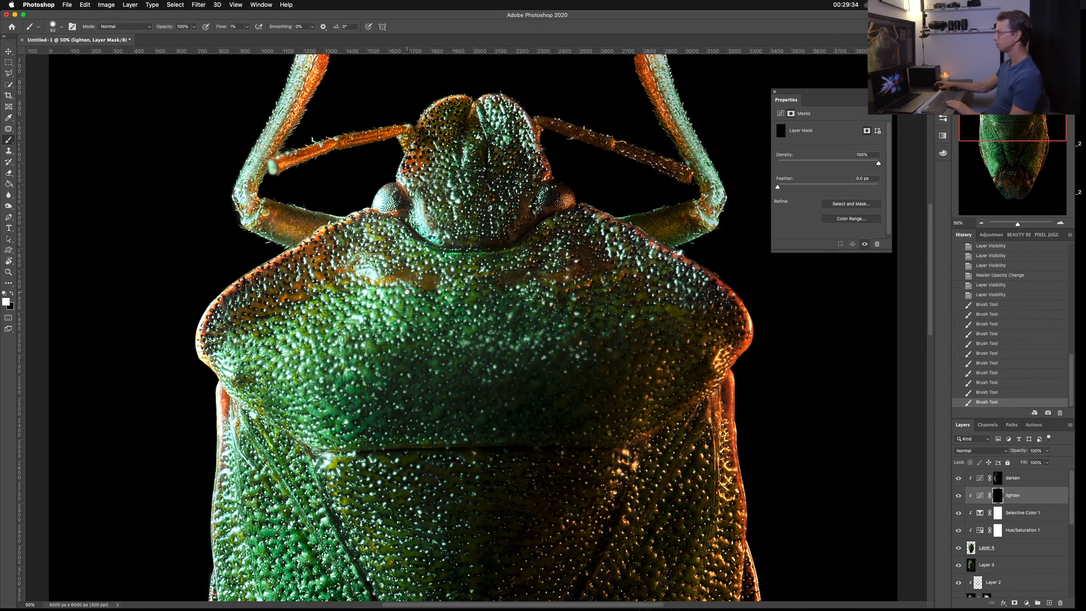
Brighten the dark brown membrane at the bug's tail end with a larger brush on the lighten mask.
left_click_drag(399, 283, 418, 220)
key("super+minus")
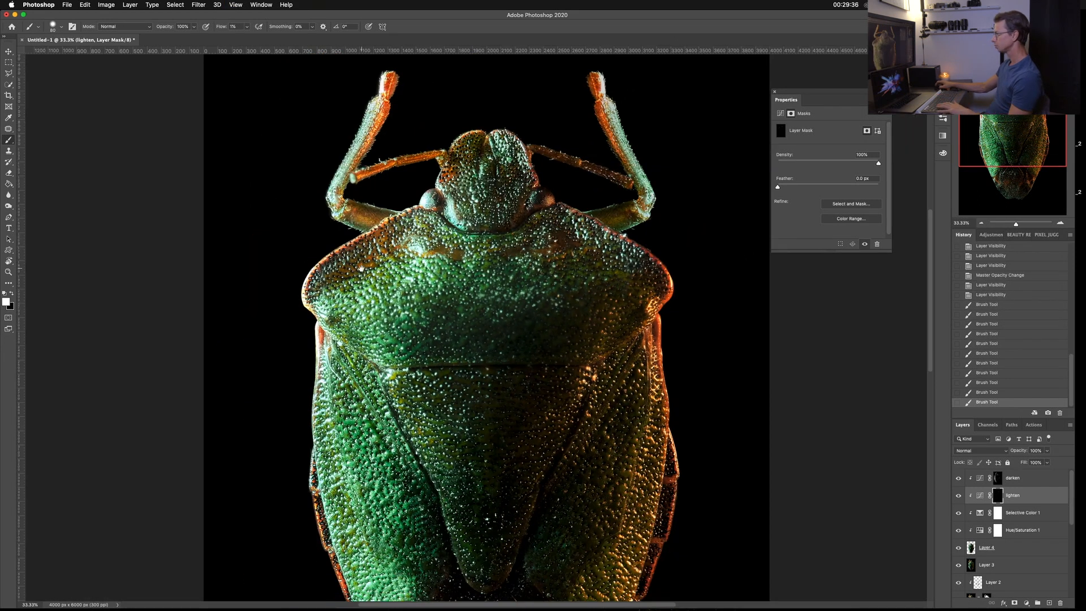
left_click_drag(365, 281, 353, 207)
key("super+plus")
key("super+plus")
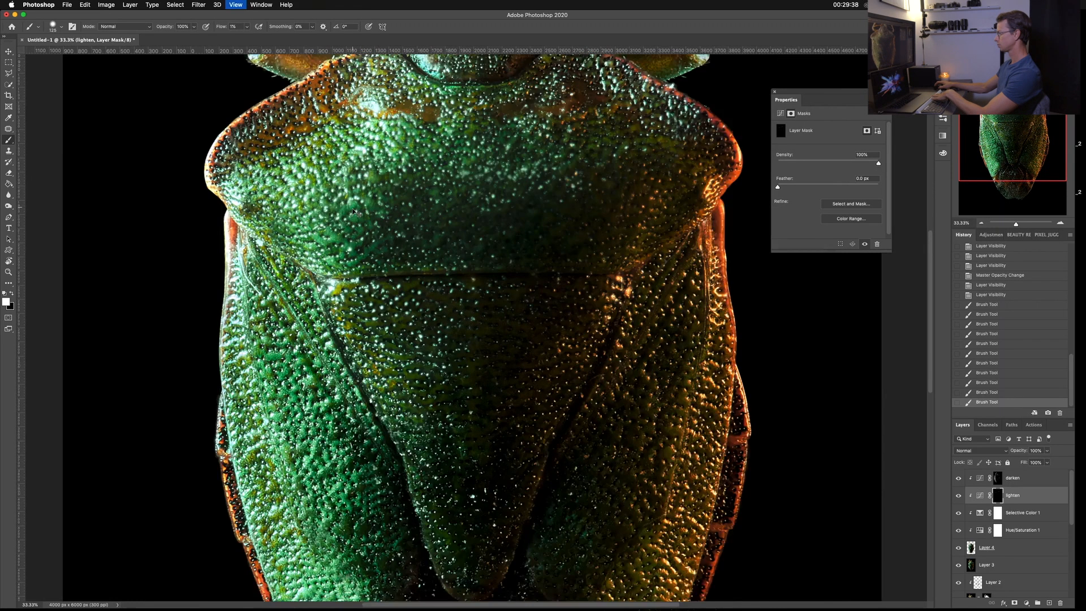
key("super+minus")
key("super+minus")
key("super+minus")
mouse_move(466, 461)
left_mouse_down()
mouse_move(455, 365)
mouse_move(464, 459)
left_mouse_up()
key("bracketright")
key("bracketright")
key("bracketright")
key("bracketright")
left_click_drag(464, 412, 461, 462)
mouse_move(414, 424)
left_mouse_down()
mouse_move(421, 461)
mouse_move(401, 430)
mouse_move(435, 493)
mouse_move(465, 500)
mouse_move(451, 478)
left_mouse_up()
left_click_drag(452, 478, 471, 462)
Brighten the right side of the tail and the outer part of the right wing, varying the brush size.
key("bracketleft")
key("bracketleft")
key("bracketleft")
key("bracketleft")
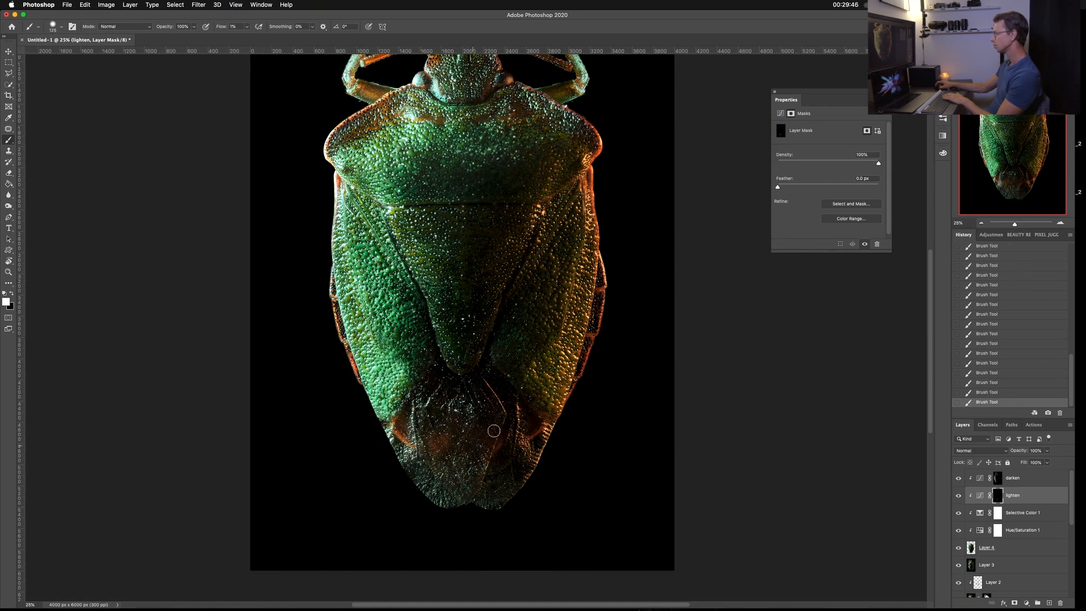
mouse_move(513, 430)
left_mouse_down()
mouse_move(529, 474)
mouse_move(545, 426)
mouse_move(542, 449)
left_mouse_up()
key("bracketright")
key("bracketright")
key("bracketright")
mouse_move(530, 397)
left_mouse_down()
mouse_move(526, 375)
mouse_move(559, 341)
mouse_move(577, 267)
mouse_move(596, 324)
mouse_move(565, 400)
left_mouse_up()
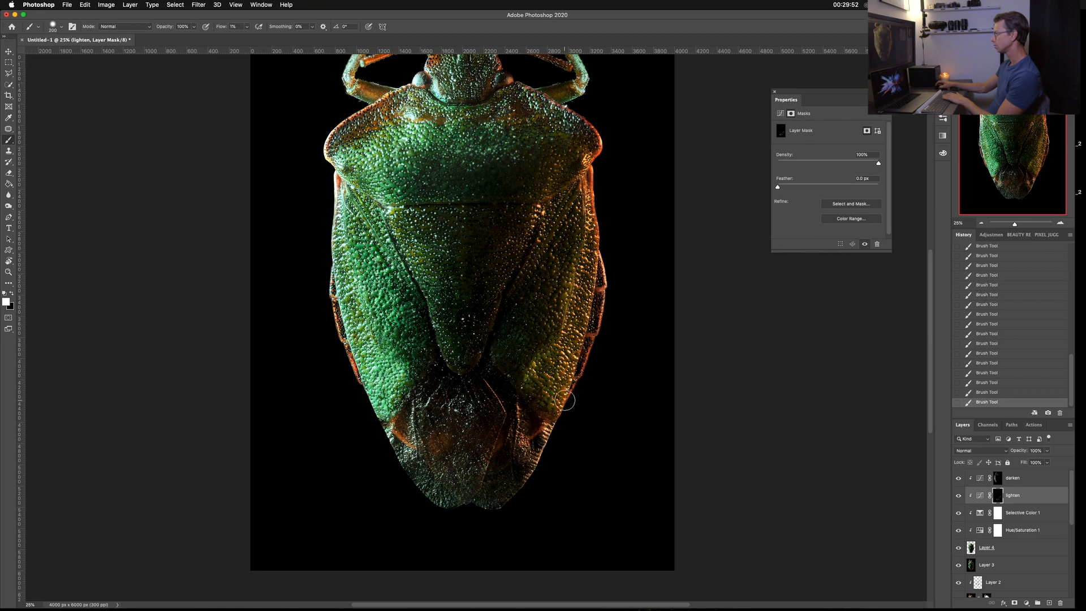
mouse_move(549, 274)
left_mouse_down()
mouse_move(580, 187)
mouse_move(579, 246)
left_mouse_up()
key("bracketleft")
key("bracketleft")
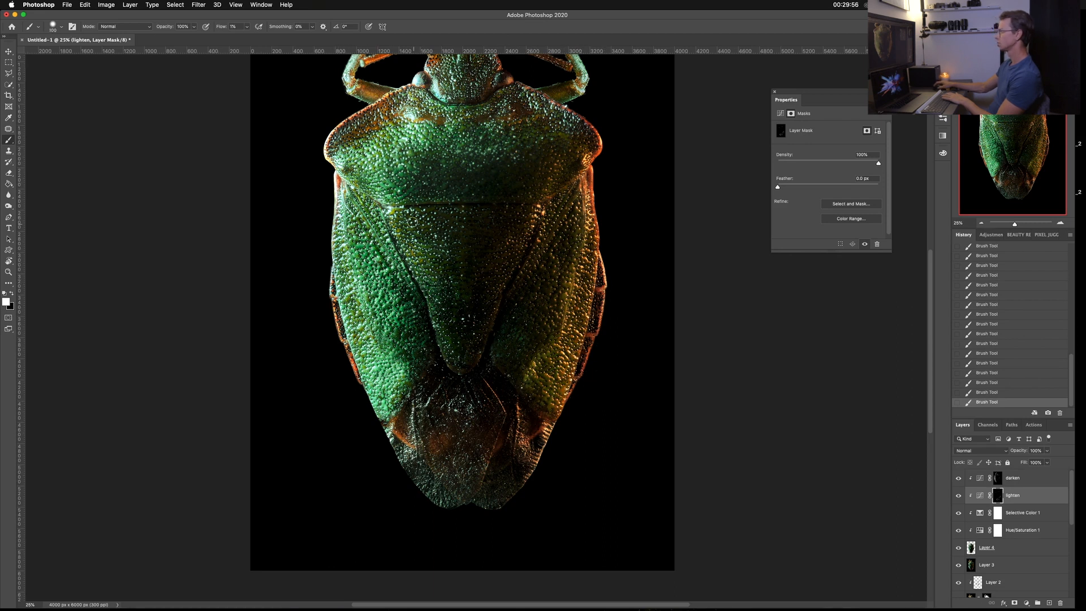
Brighten both edges of the central triangular plate and the right shoulder of the thorax on the lighten mask.
mouse_move(401, 222)
left_mouse_down()
mouse_move(445, 313)
mouse_move(459, 379)
left_mouse_up()
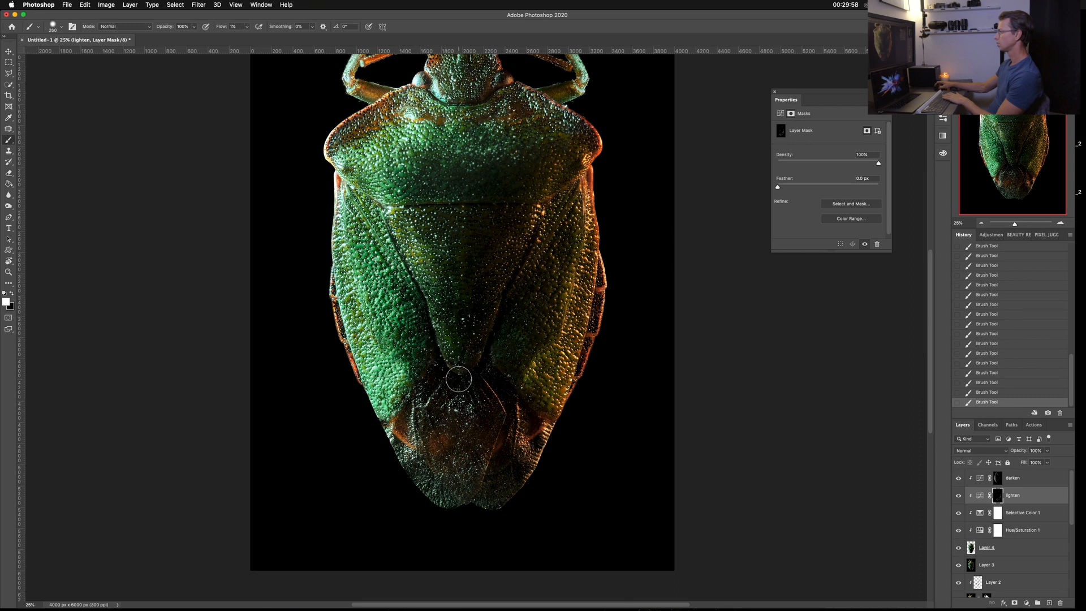
left_click_drag(531, 223, 463, 362)
mouse_move(493, 296)
left_mouse_down()
mouse_move(531, 215)
mouse_move(497, 276)
left_mouse_up()
mouse_move(552, 172)
left_mouse_down()
mouse_move(583, 140)
mouse_move(573, 159)
left_mouse_up()
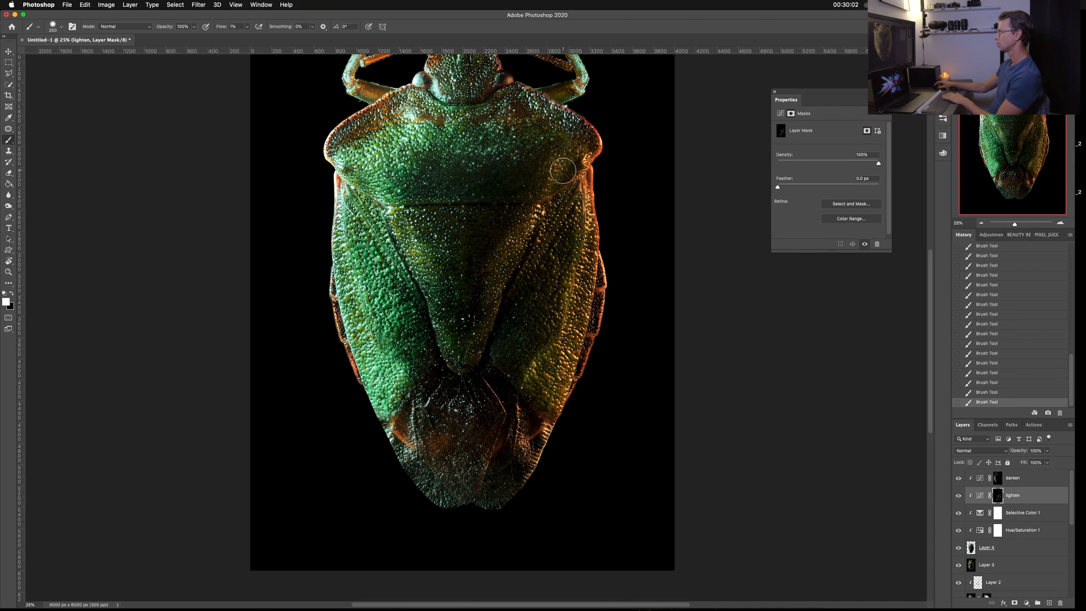
key("bracketright")
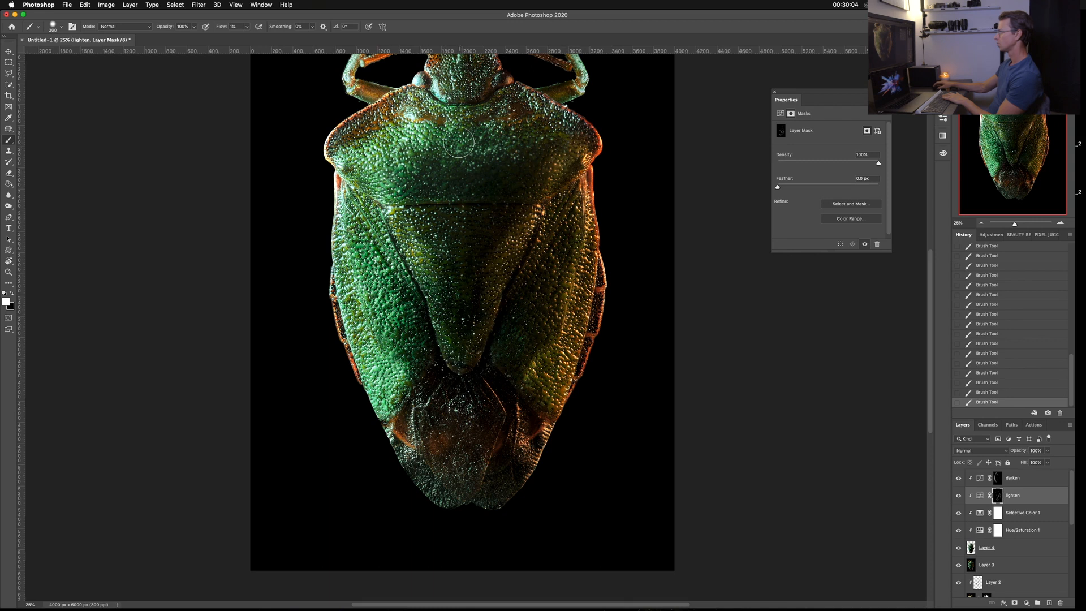
Brighten fine details along the tail tip with a much smaller brush on the lighten mask.
left_click_drag(513, 233, 516, 203)
key("bracketleft")
key("bracketleft")
key("bracketleft")
key("bracketleft")
key("bracketleft")
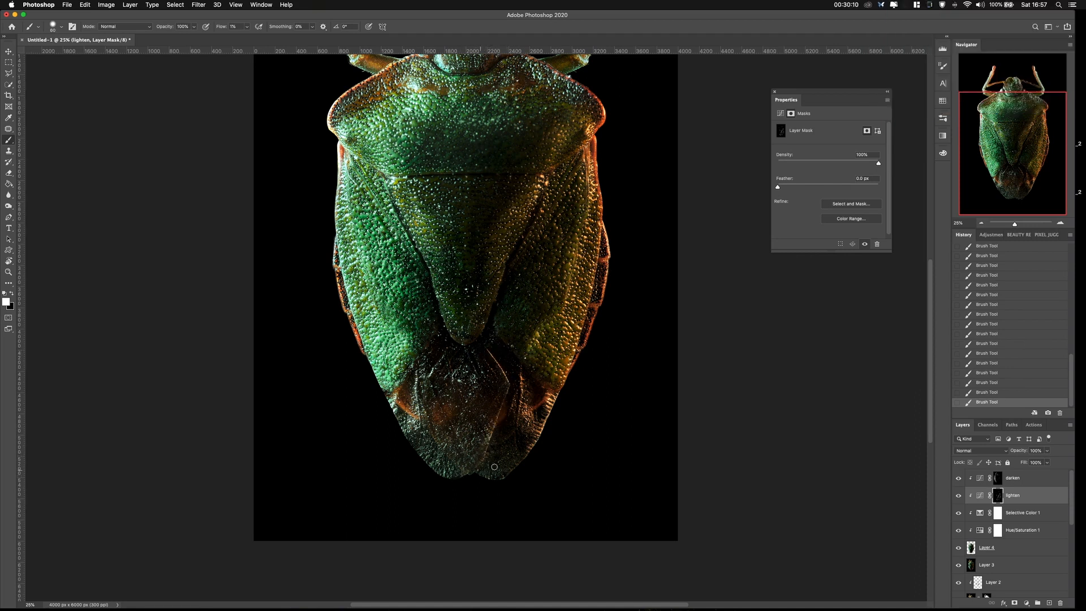
key("bracketright")
left_click_drag(423, 266, 440, 380)
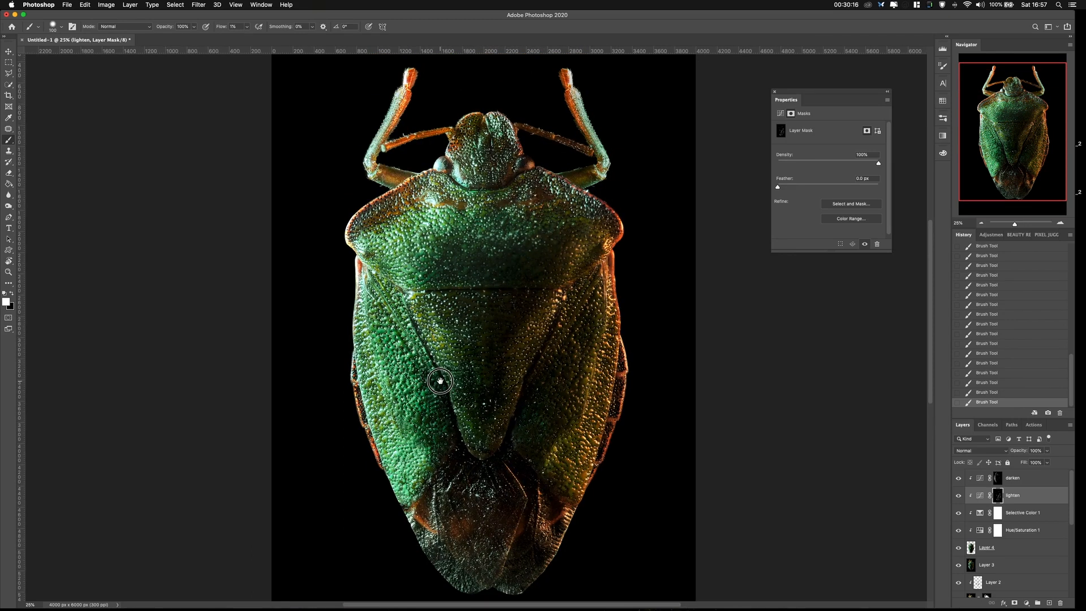
Compare the whole bug with the colour and dodge-and-burn adjustment layers hidden and shown.
key("super+minus")
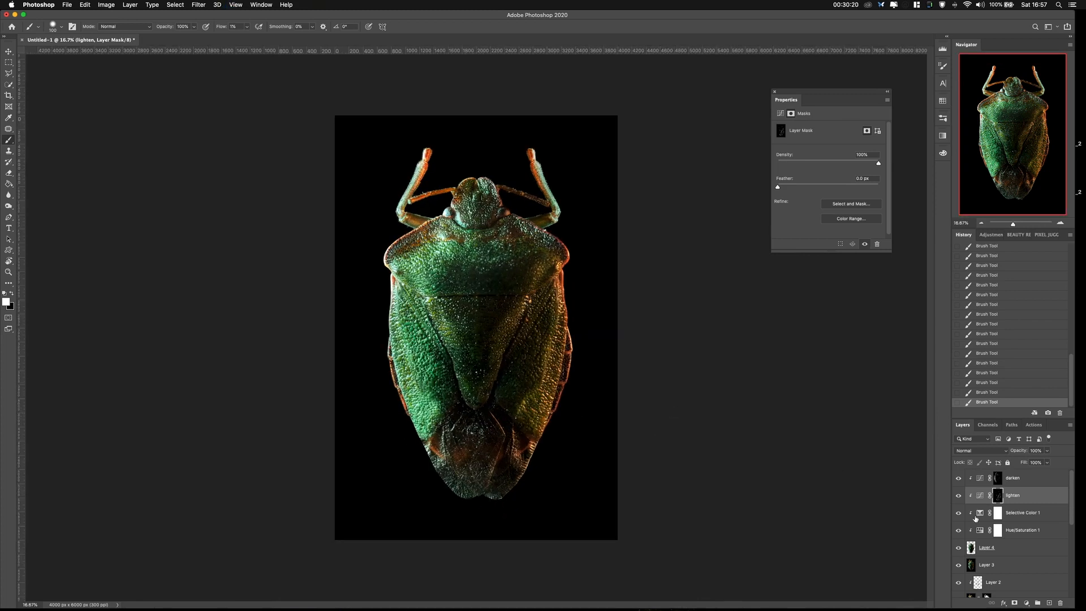
left_click(958, 531)
left_click_drag(960, 535, 958, 478)
left_click_drag(958, 536, 959, 470)
Examine the darken layer's mask as a colour overlay, as a selection and on its own, and clear the selection.
left_click(996, 479)
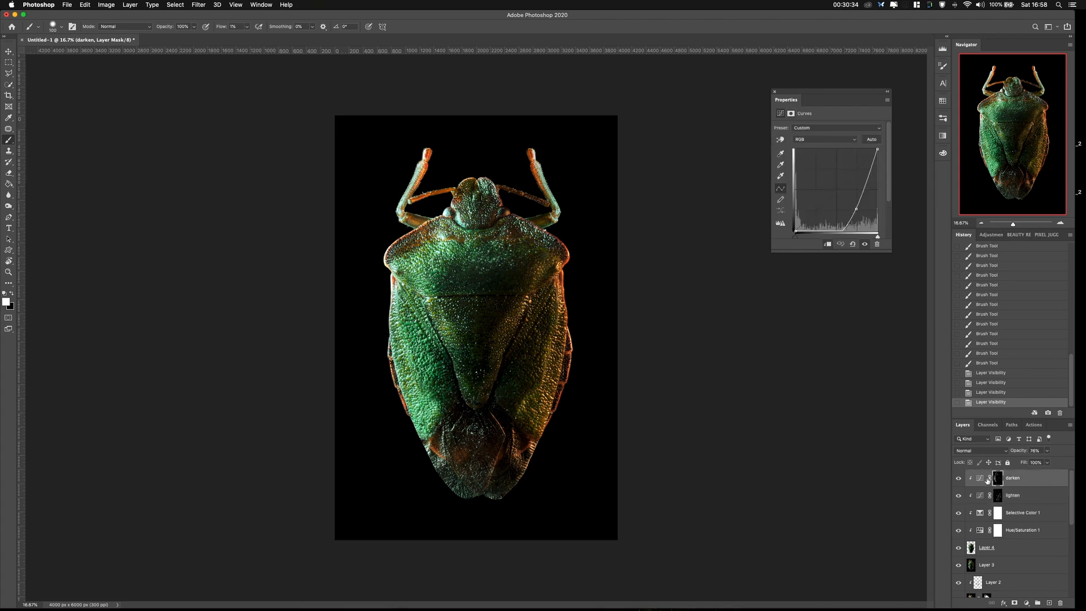
left_click(998, 479)
key("backslash")
key("backslash")
key("backslash")
key("backslash")
left_click(997, 479, "super")
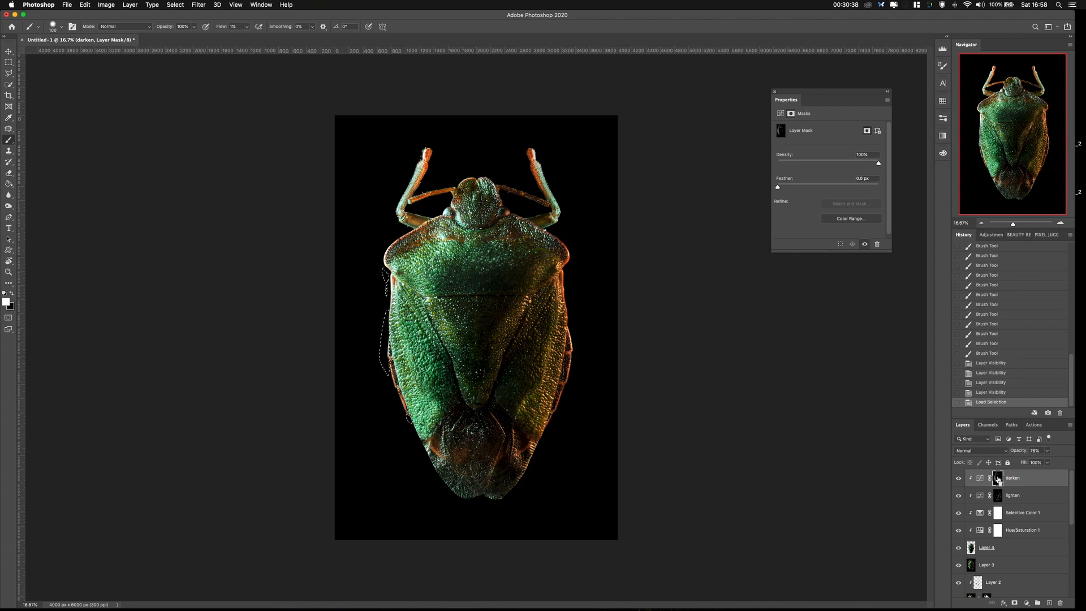
left_click(998, 479, "super")
left_click(998, 479, "alt")
left_click(997, 481, "alt")
key("super+d")
Compare the image with the darken layer and the lighten layer each hidden and shown.
left_click(958, 478)
left_click(958, 478)
left_click(959, 478)
left_click(959, 478)
left_click(958, 495)
left_click(959, 496)
left_click(958, 495)
left_click(958, 495)
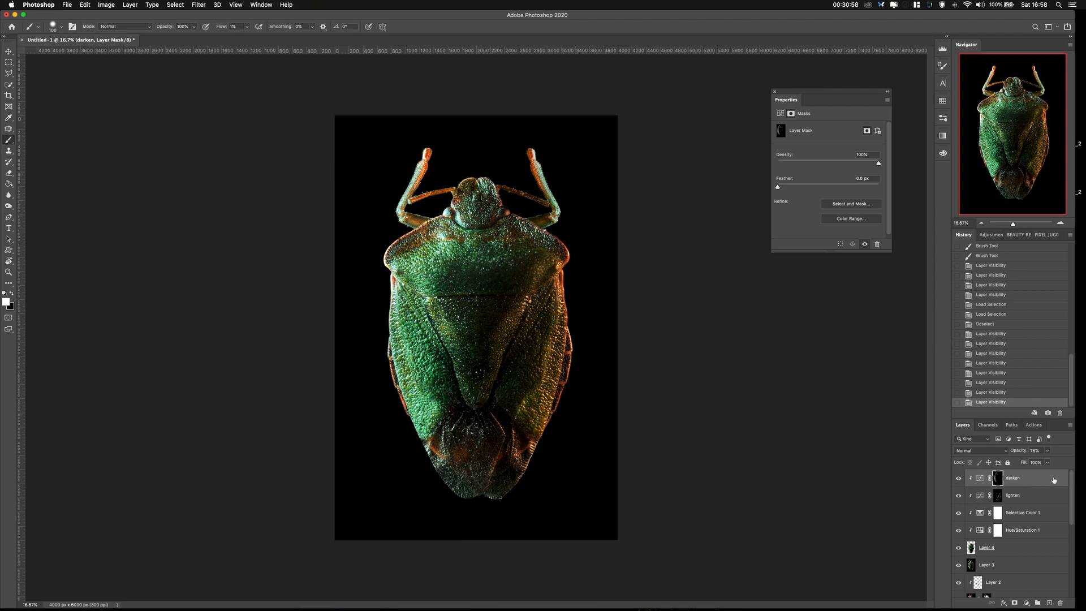
Add a new layer above the darken layer and fill it with white.
left_click(1049, 603)
key("g")
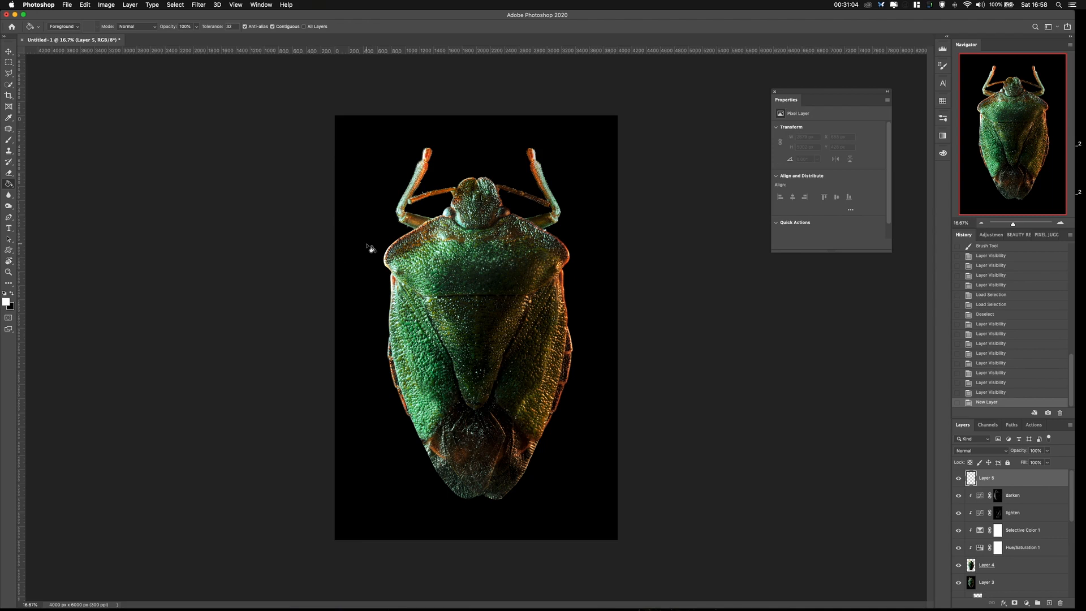
left_click(465, 305)
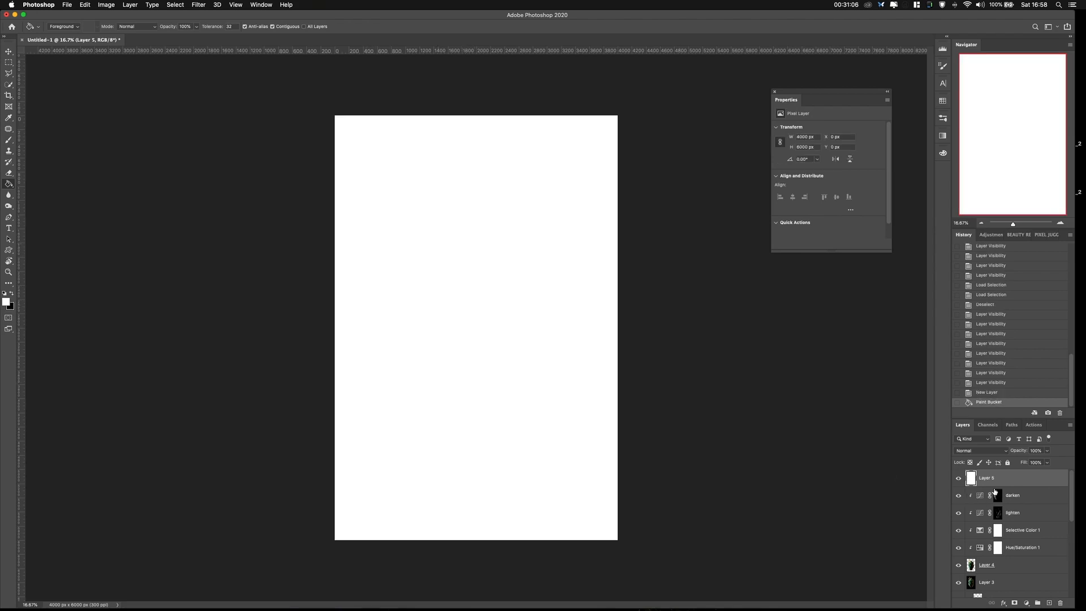
Restrict the white layer to underlying highlights with Blend If, splitting the underlying shadow point to about 108 / 222.
double_click(1018, 480)
left_click_drag(563, 41, 866, 112)
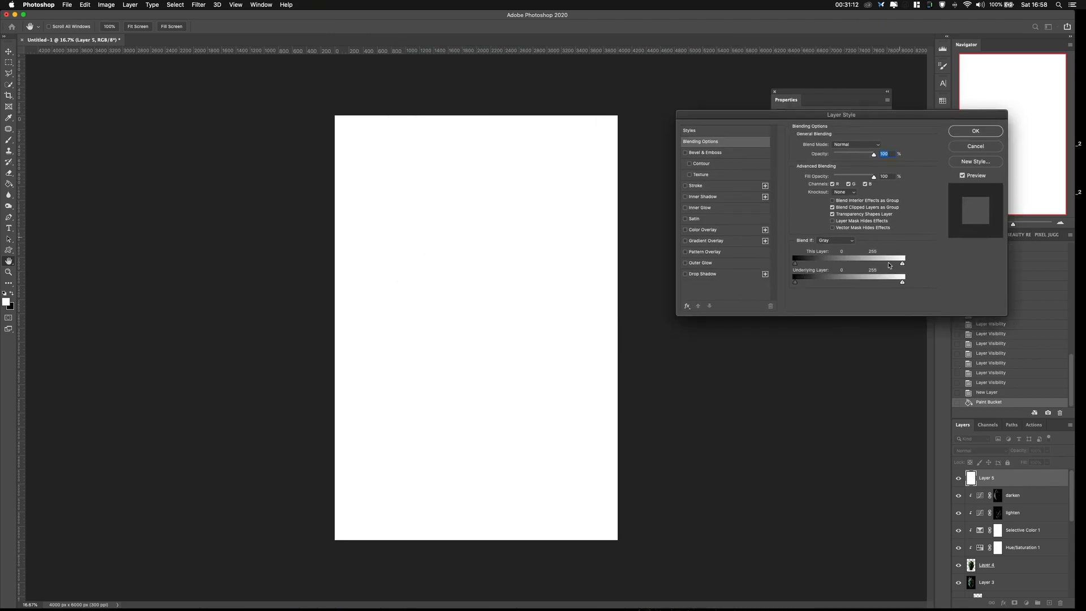
left_click_drag(797, 284, 834, 286)
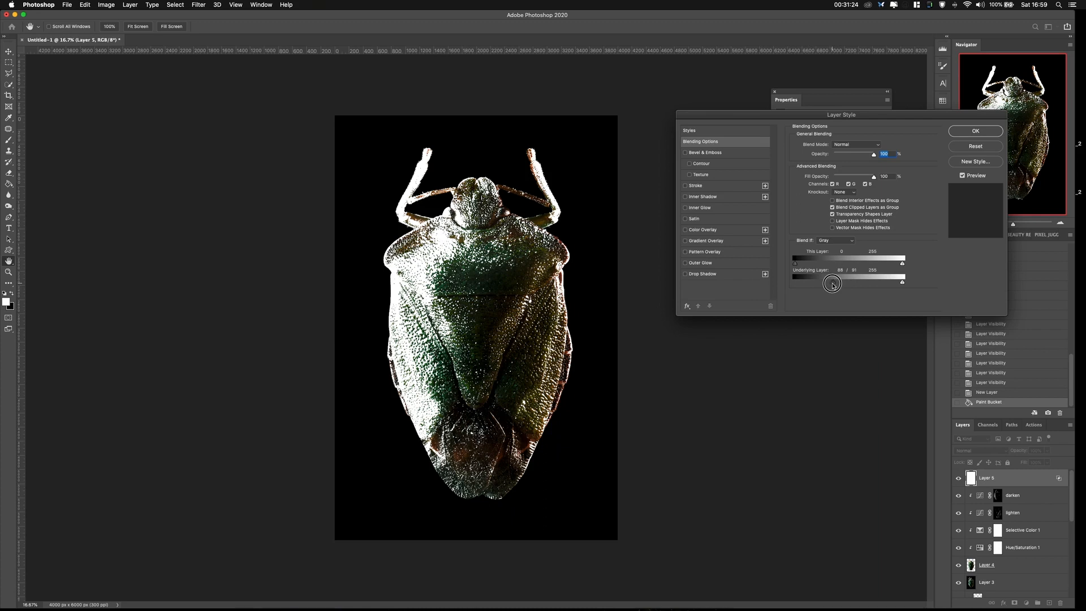
left_click_drag(832, 284, 890, 282)
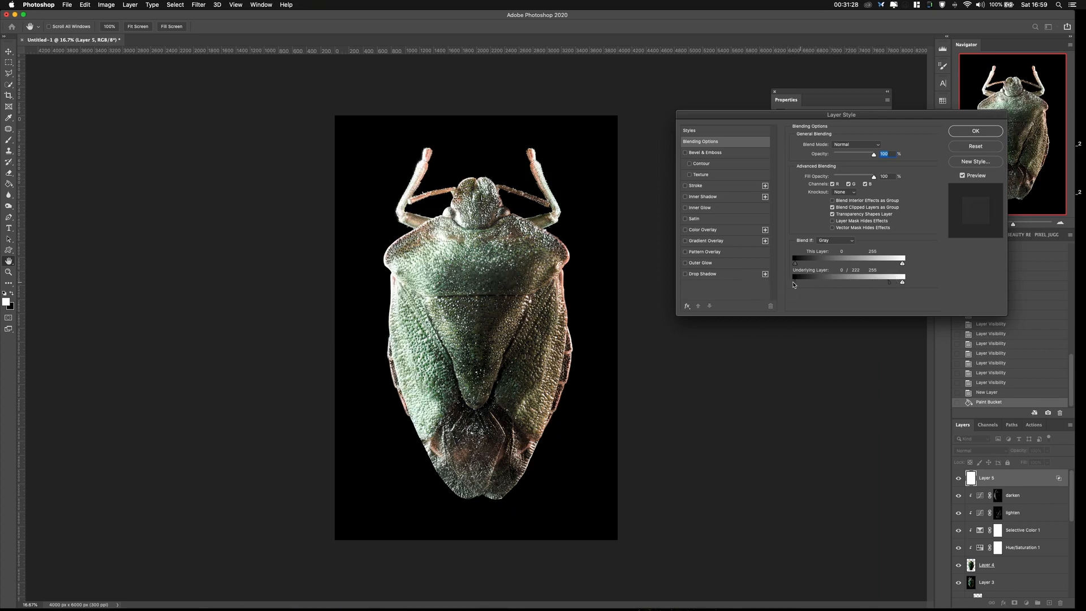
left_click_drag(801, 284, 840, 283)
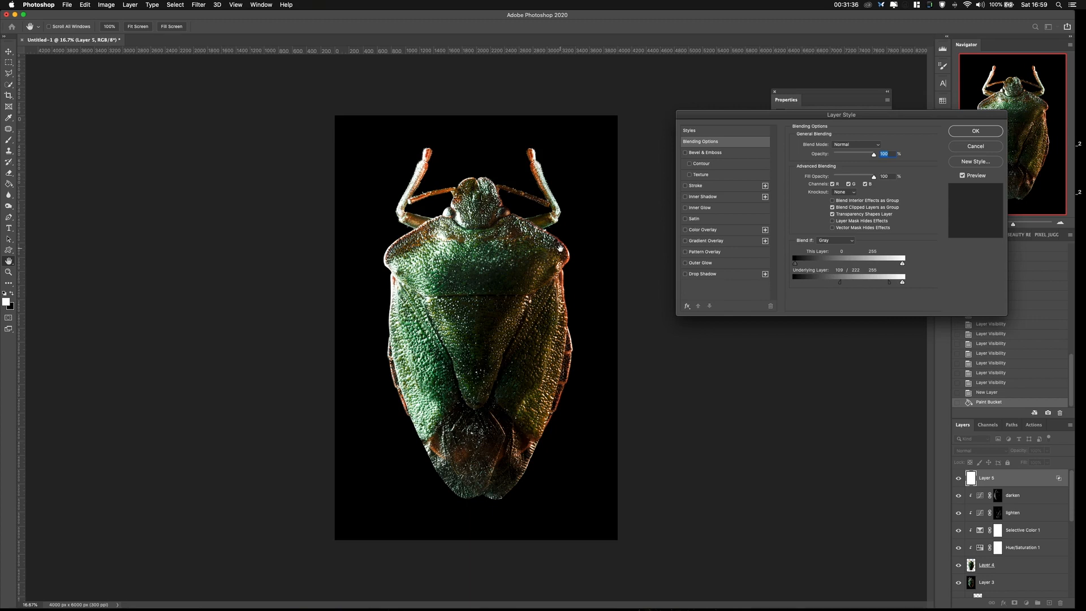
left_click(988, 130)
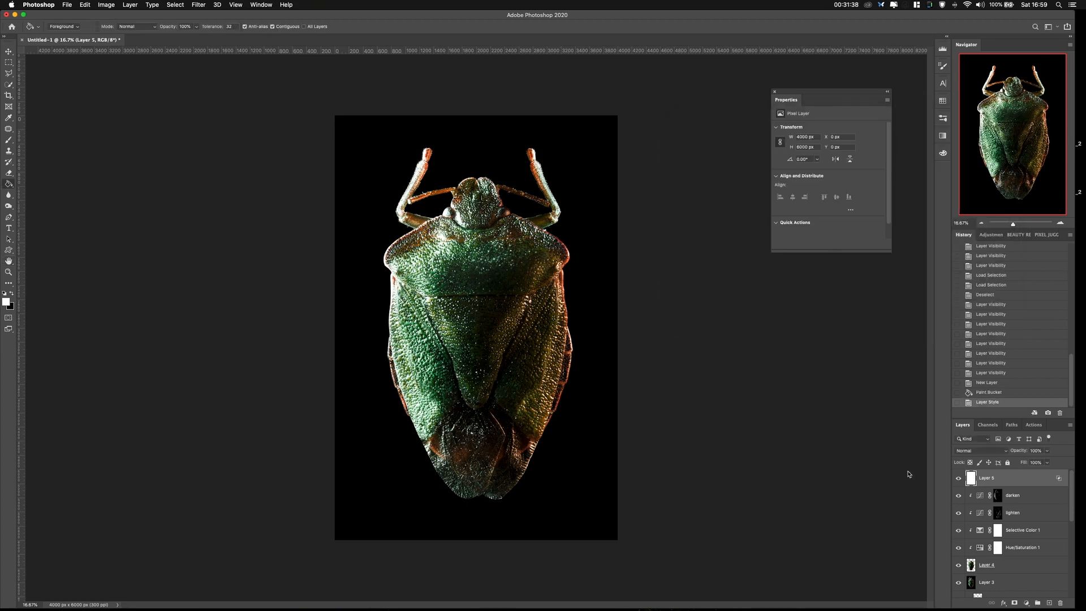
Set the white layer to Soft Light at 69% opacity and compare the image with it hidden and shown.
left_click(958, 478)
left_click(958, 479)
left_click(981, 451)
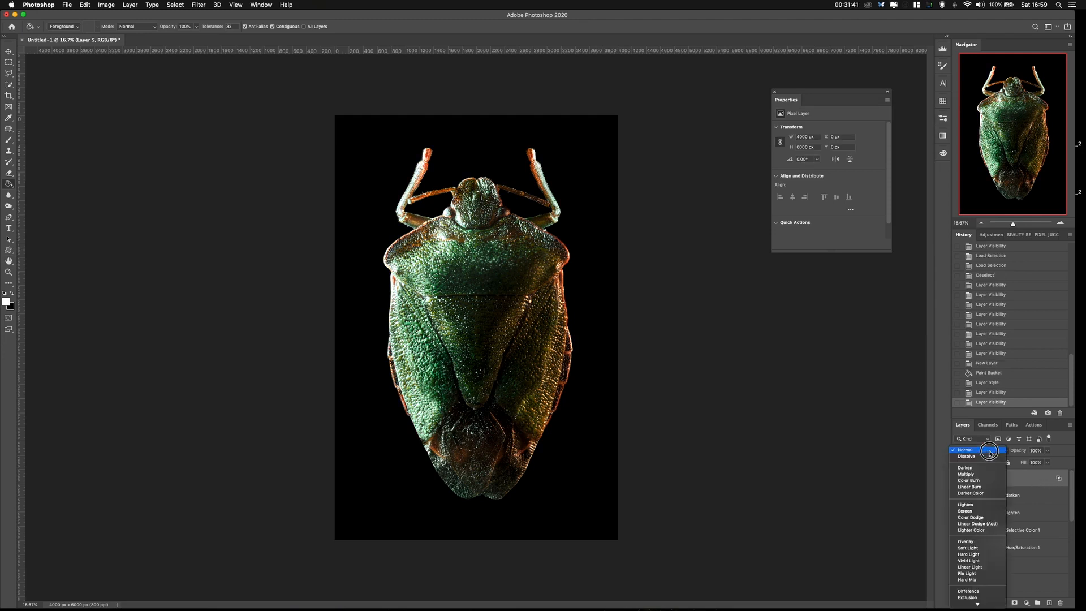
left_click(985, 536)
left_click(958, 479)
left_click(958, 480)
left_click(958, 480)
left_click(959, 480)
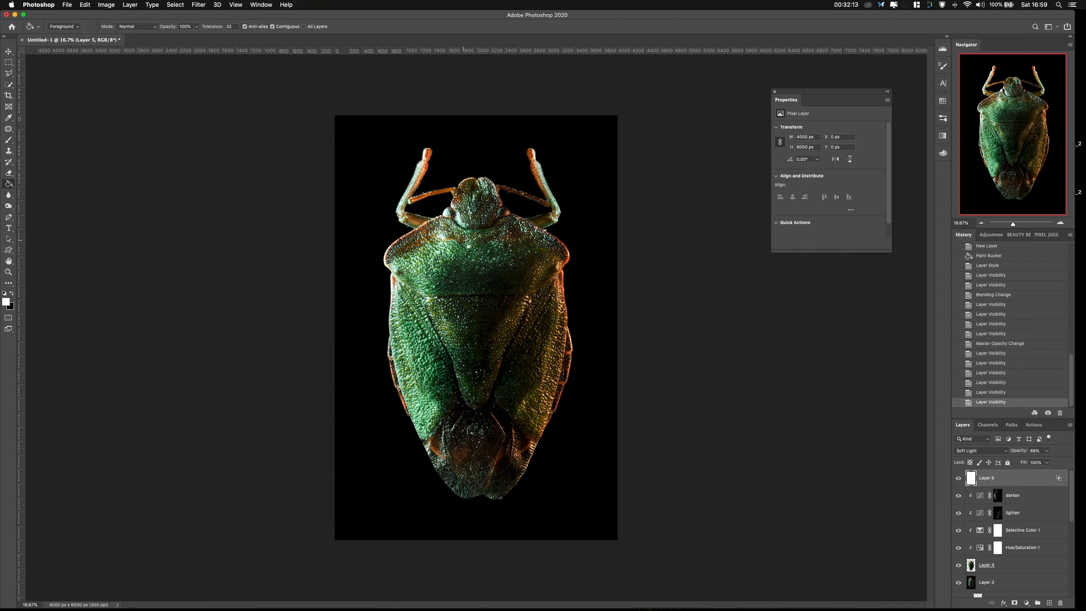
Add another new layer at the top of the stack and fill it with black.
left_click(1044, 603)
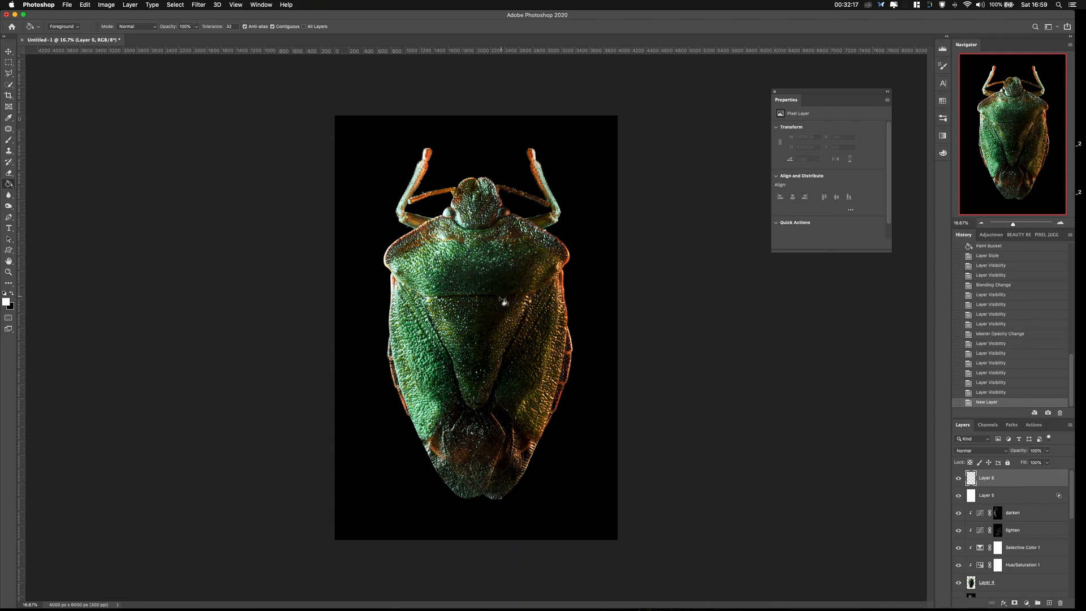
key("d")
left_click(436, 287)
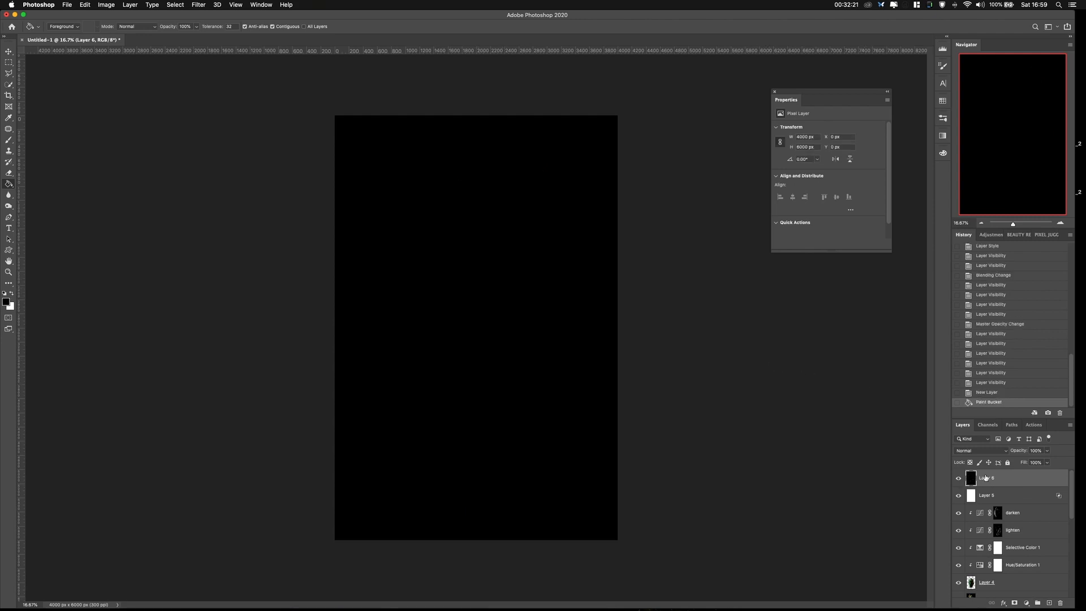
Limit the black layer to underlying shadows with Blend If, splitting the highlight point to 0 / 27, and compare it hidden and shown.
double_click(1024, 480)
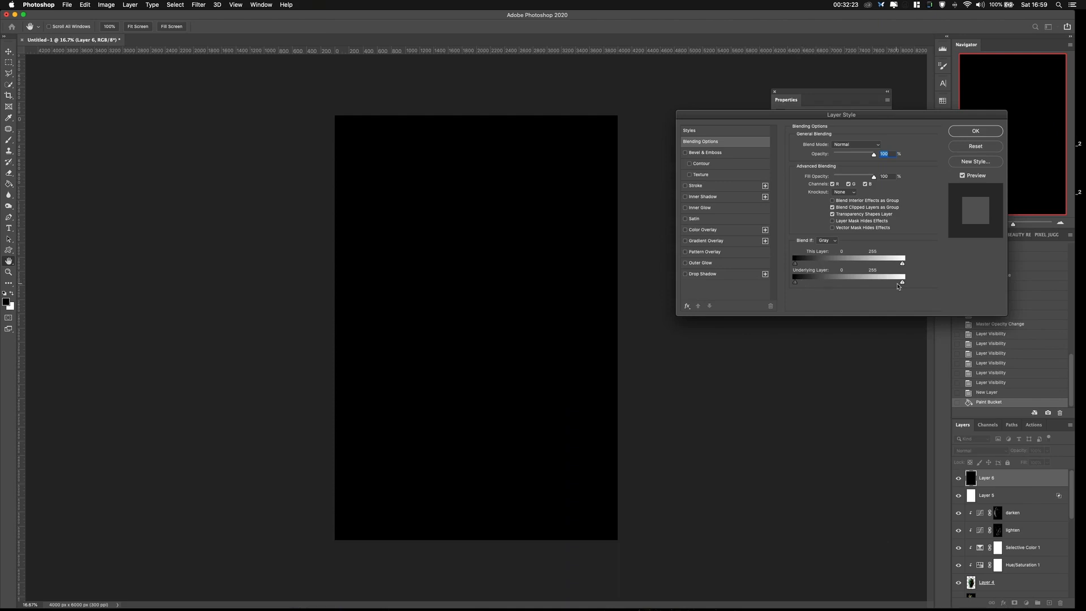
left_click_drag(902, 282, 793, 284)
left_click_drag(903, 283, 807, 284)
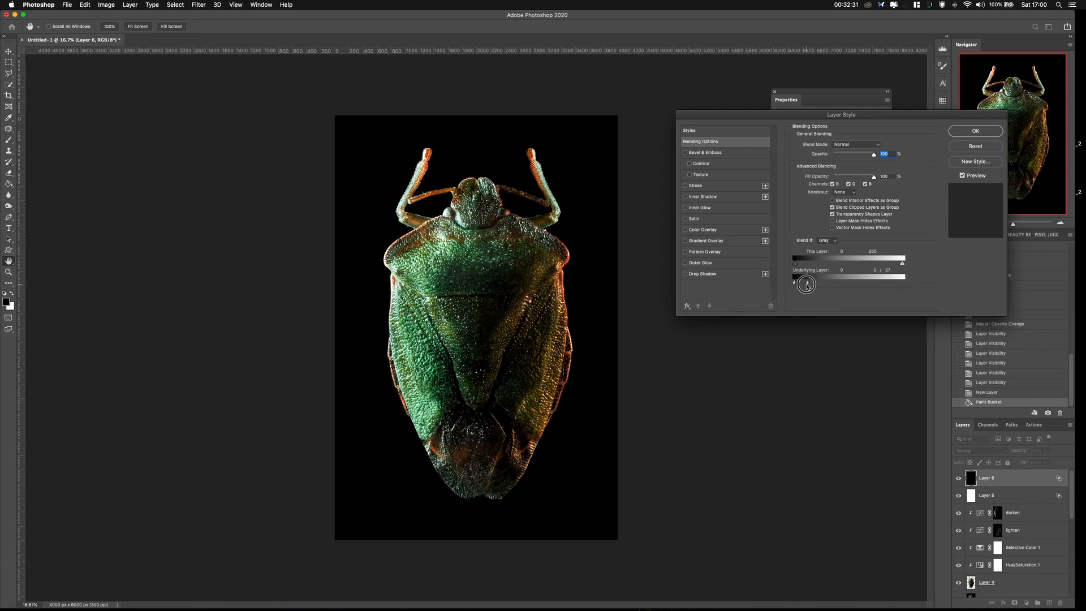
left_click(976, 130)
left_click(962, 482)
left_click(961, 483)
left_click(961, 483)
left_click(961, 483)
left_click(962, 483)
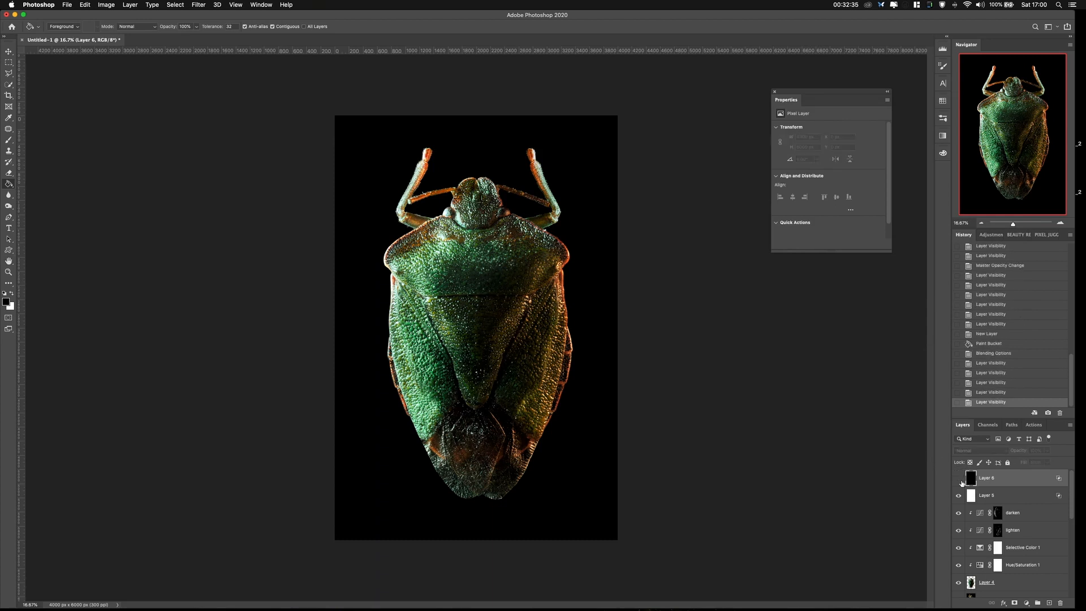
left_click(959, 479)
Extend the black layer's Blend If range for the underlying layer further into the midtones.
double_click(1030, 478)
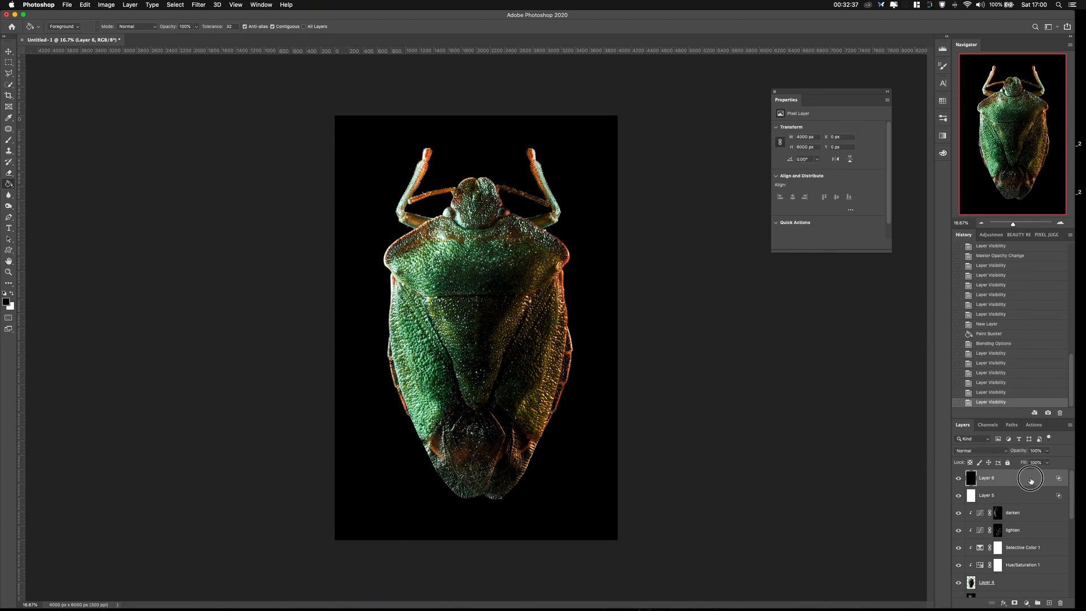
left_click_drag(799, 284, 916, 279)
left_click_drag(795, 286, 798, 284)
left_click_drag(903, 281, 844, 284)
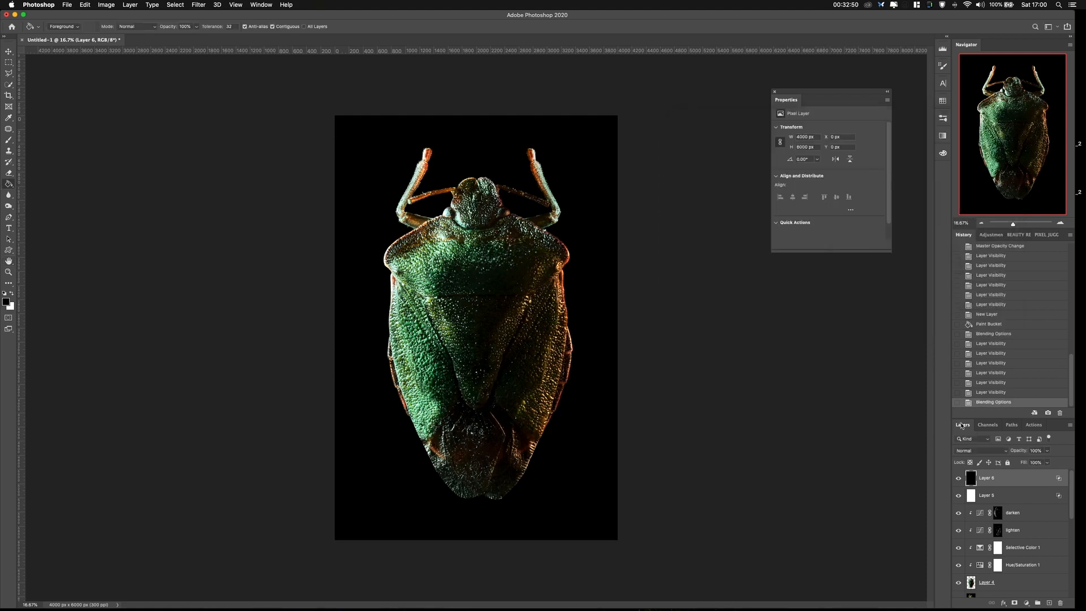
Set the black layer to Soft Light at 16% opacity and compare the image with it hidden and shown.
left_click(974, 451)
left_click(962, 548)
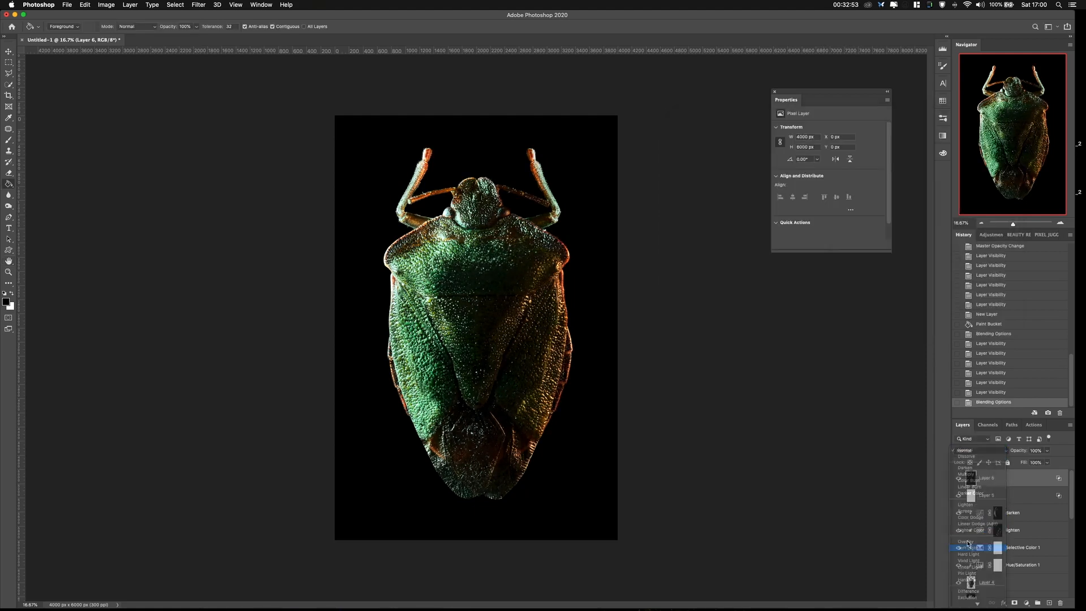
left_click(958, 478)
left_click(958, 478)
left_click(958, 478)
left_click(959, 478)
left_click_drag(1023, 451, 984, 462)
left_click(959, 481)
left_click(958, 481)
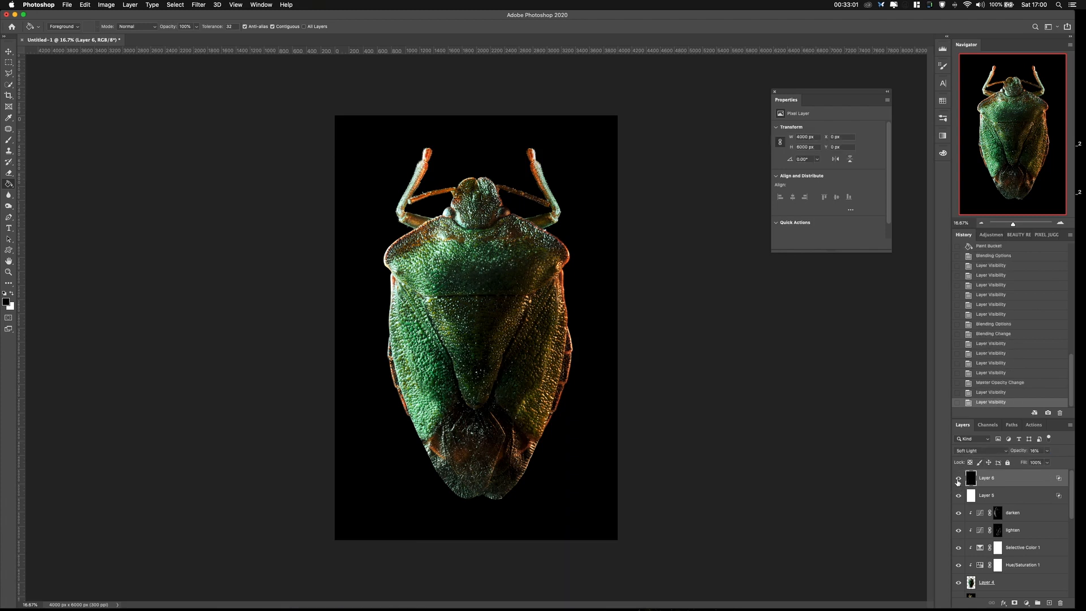
Try inverting the black layer to white with a different opacity, and delete the layer.
key("super+i")
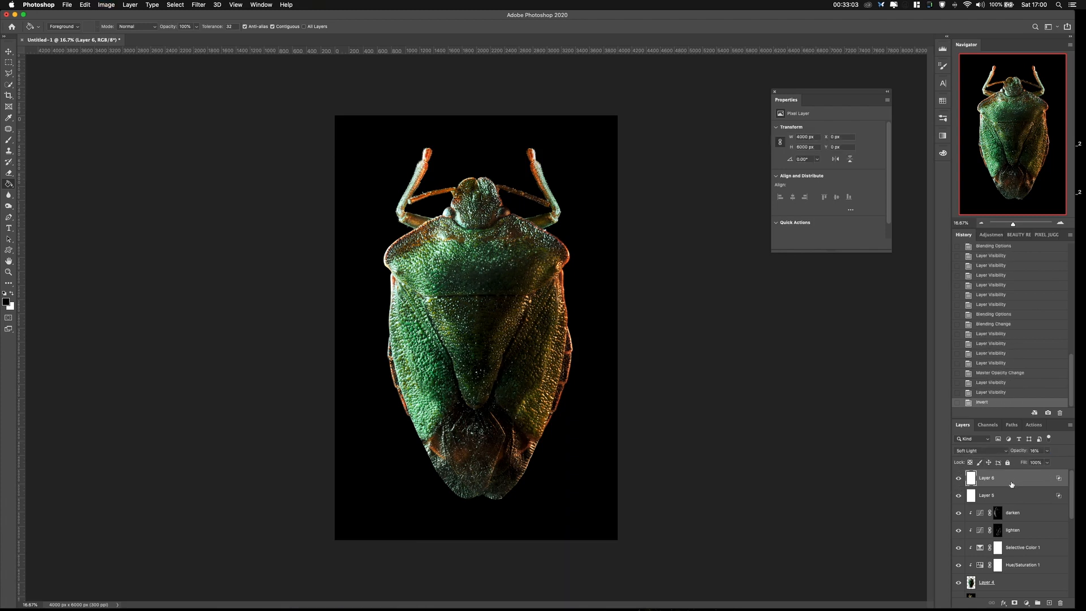
left_click_drag(1021, 451, 1060, 601)
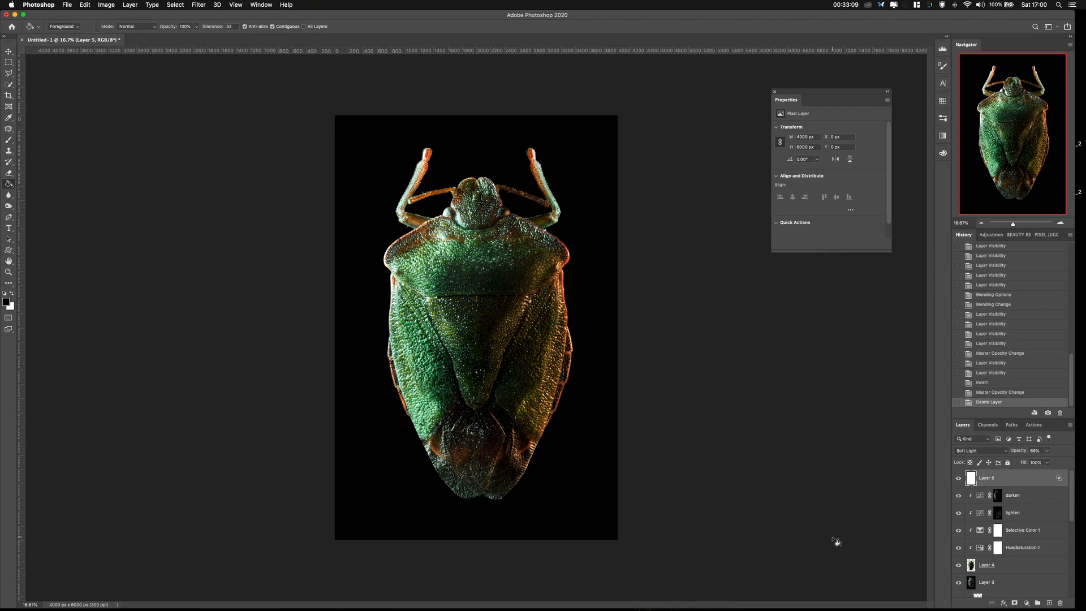
Compare the image with the white Soft Light layer and Layer 3 each hidden and shown.
left_click(961, 479)
left_click(960, 479)
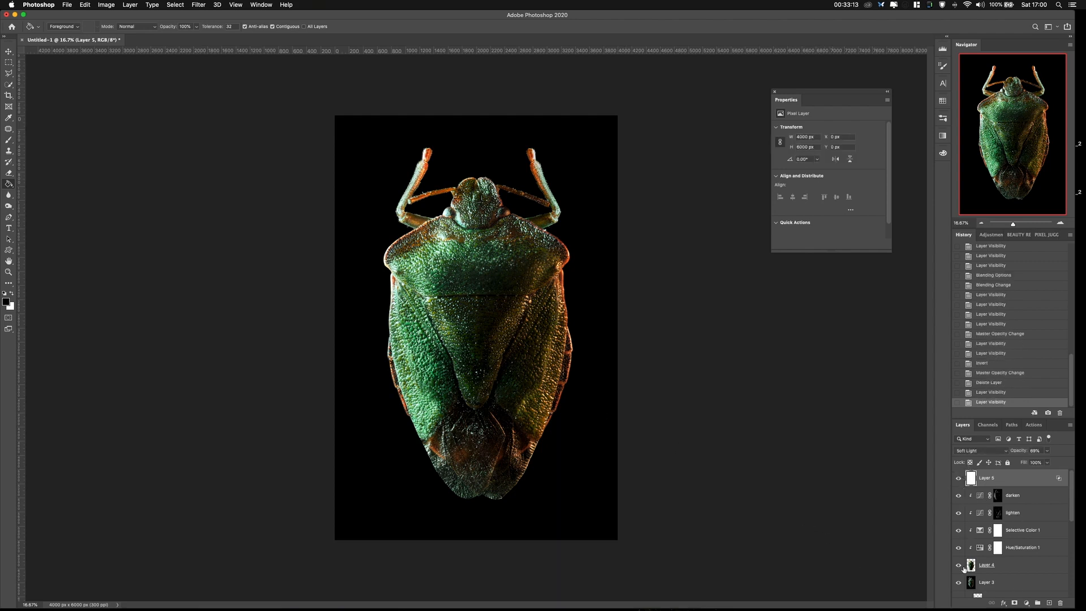
scroll(972, 578, "down", 3)
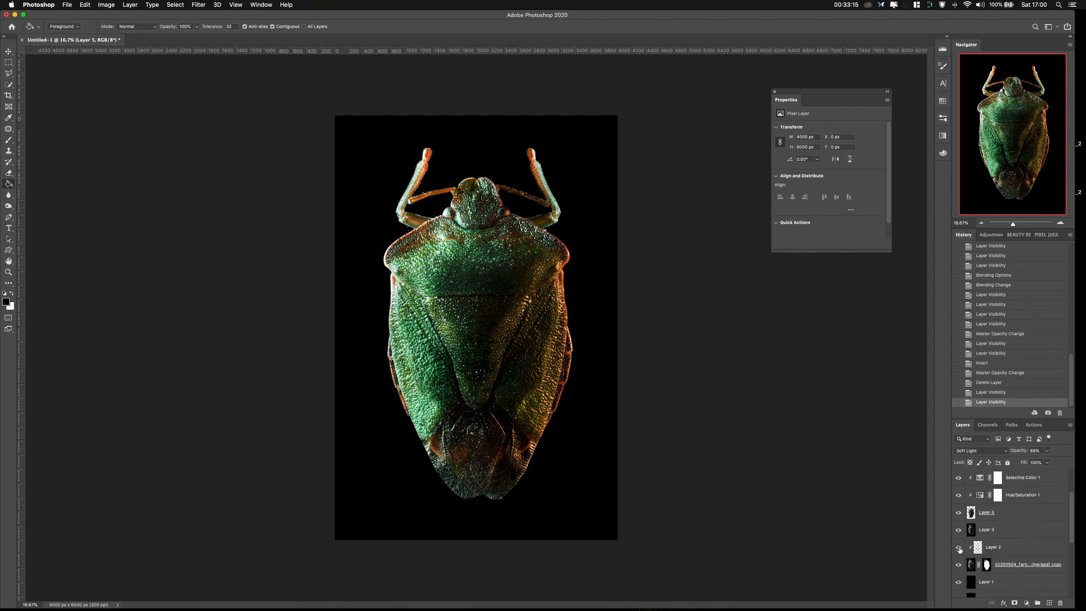
left_click(958, 530)
left_click(958, 530)
left_click(958, 530)
left_click(958, 530)
left_click(958, 530)
left_click(958, 530)
scroll(1020, 530, "down", 3)
scroll(1021, 530, "up", 6)
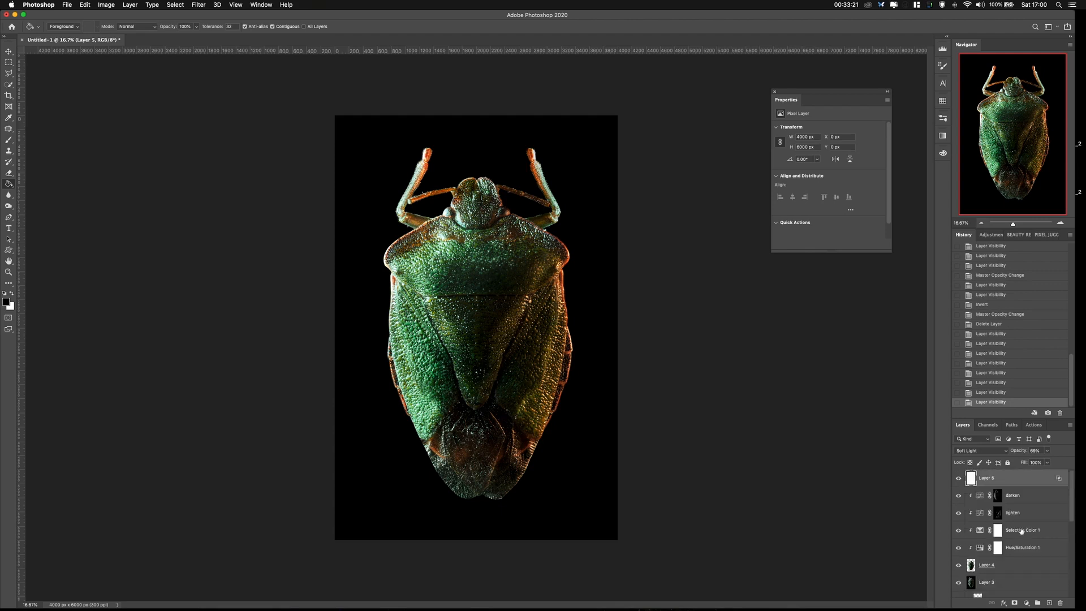
Stamp all visible layers into a new top layer and apply a High Pass filter with a 10-pixel radius.
key("super+alt+shift+e")
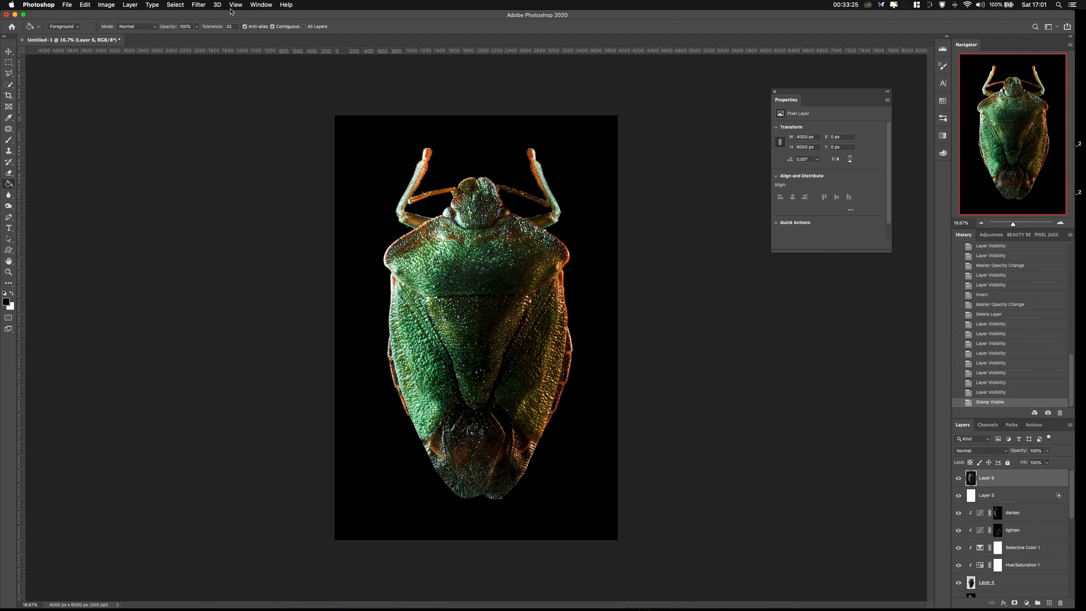
left_click(201, 5)
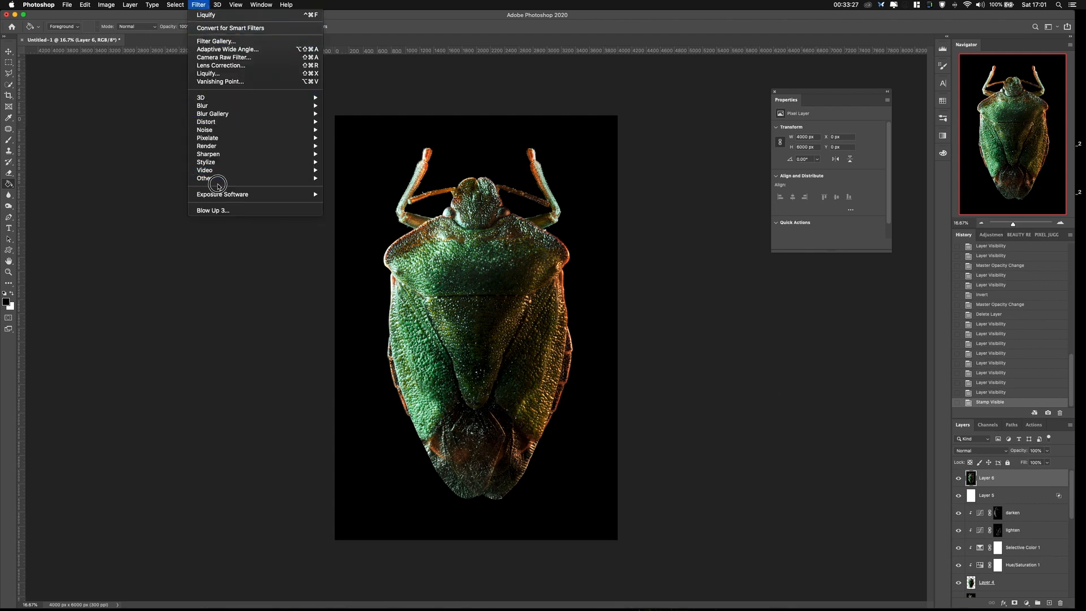
mouse_move(253, 180)
left_click(362, 186)
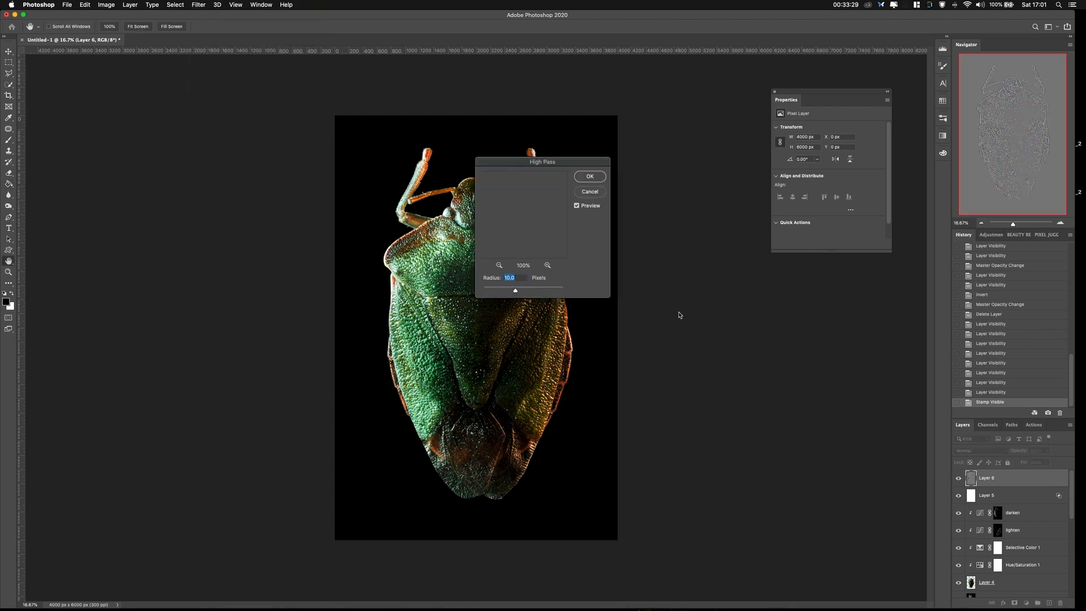
left_click_drag(535, 162, 752, 217)
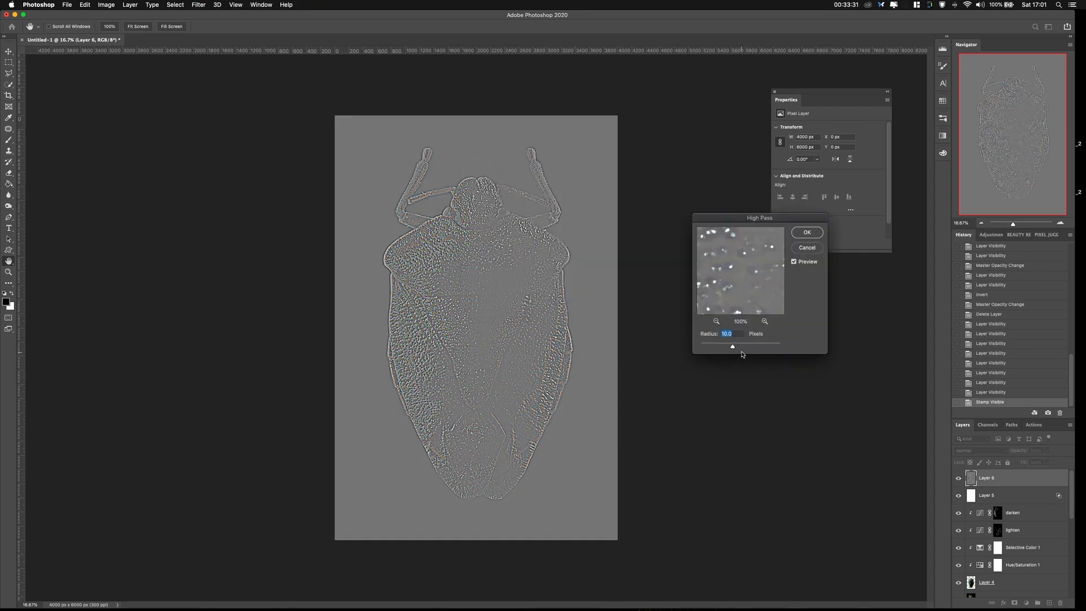
key("Return")
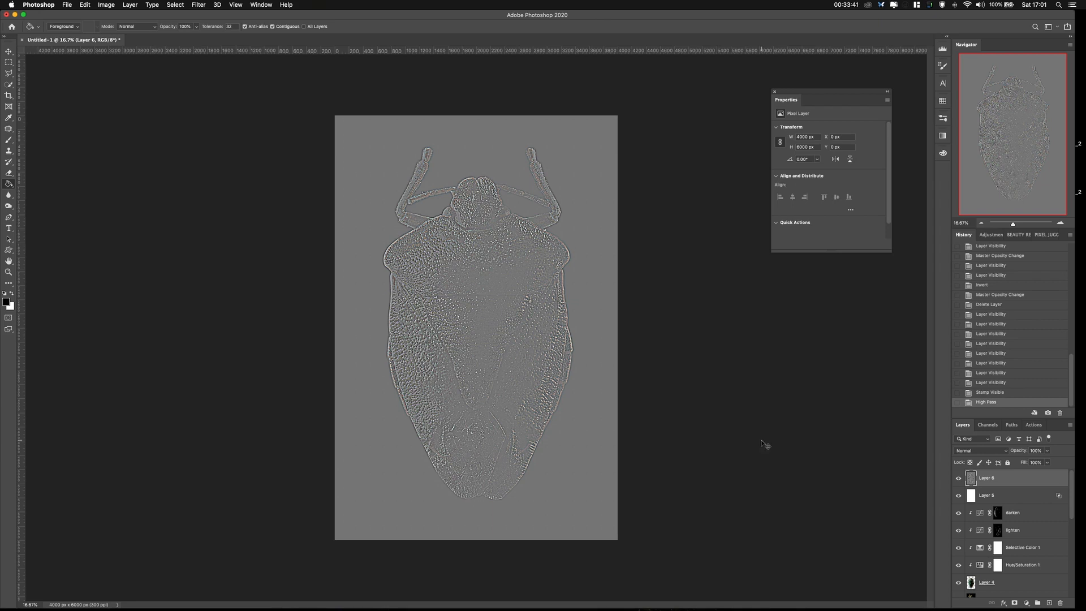
Desaturate the high-pass layer with Hue/Saturation, inspecting its colour fringes at +100 saturation before applying -100.
key("super+u")
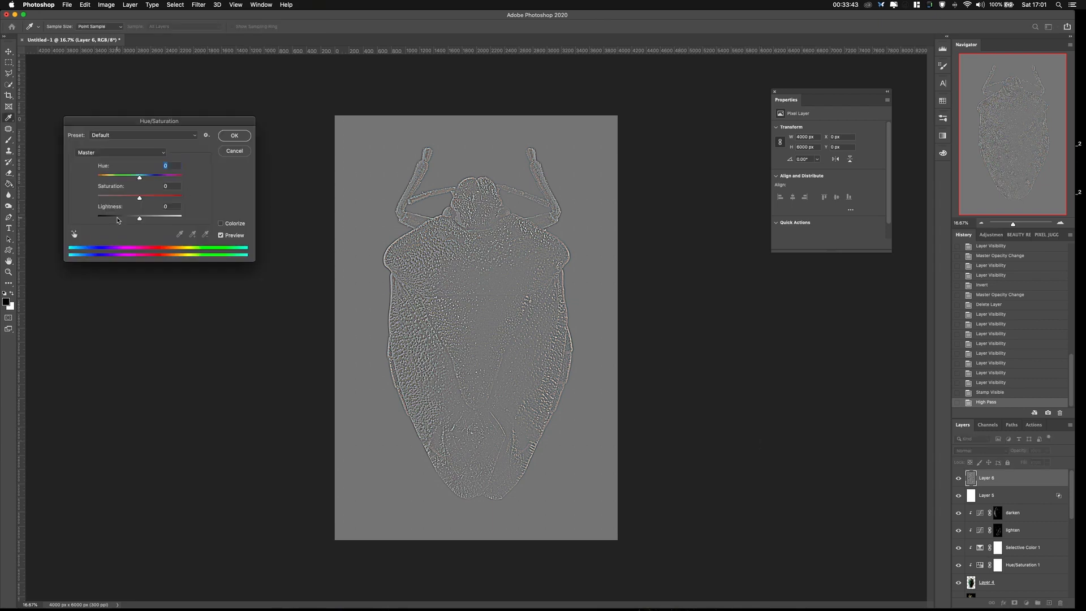
left_click_drag(140, 199, 351, 218)
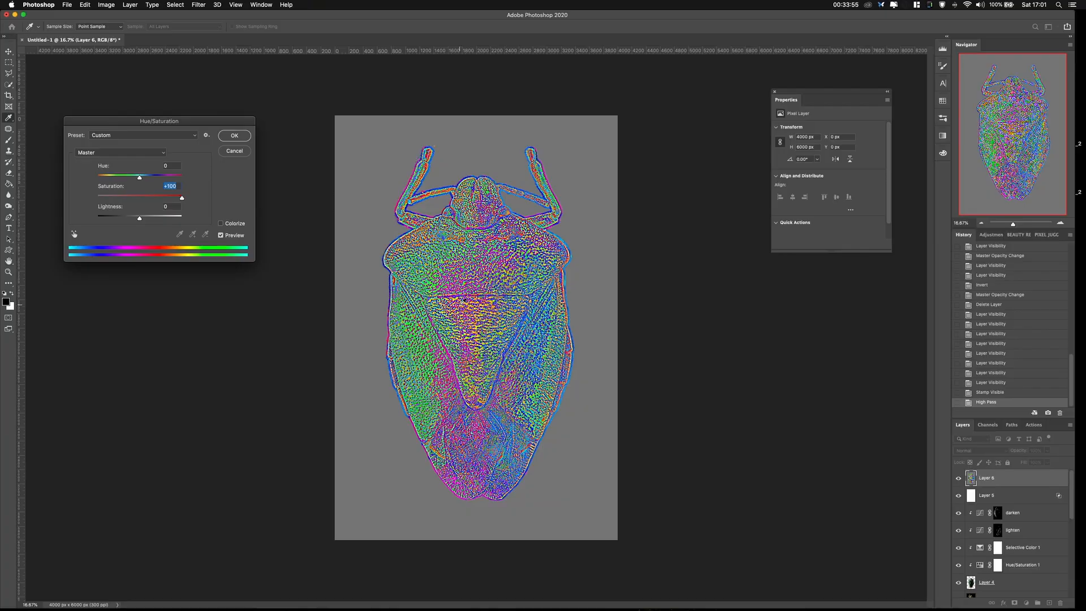
key("super+1")
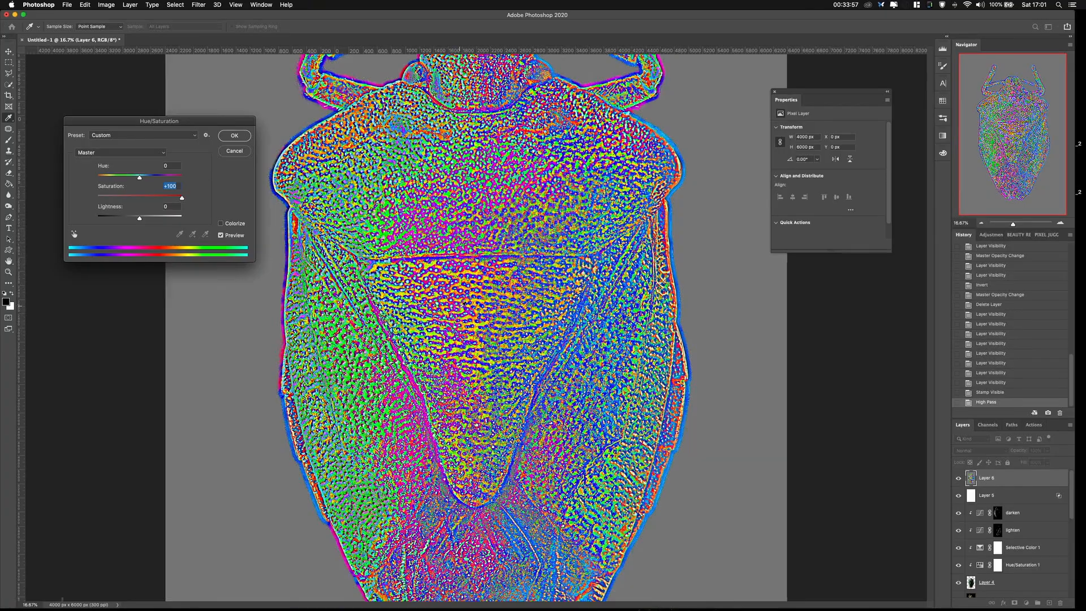
scroll(473, 319, "left", 5)
key("super+minus")
key("super+minus")
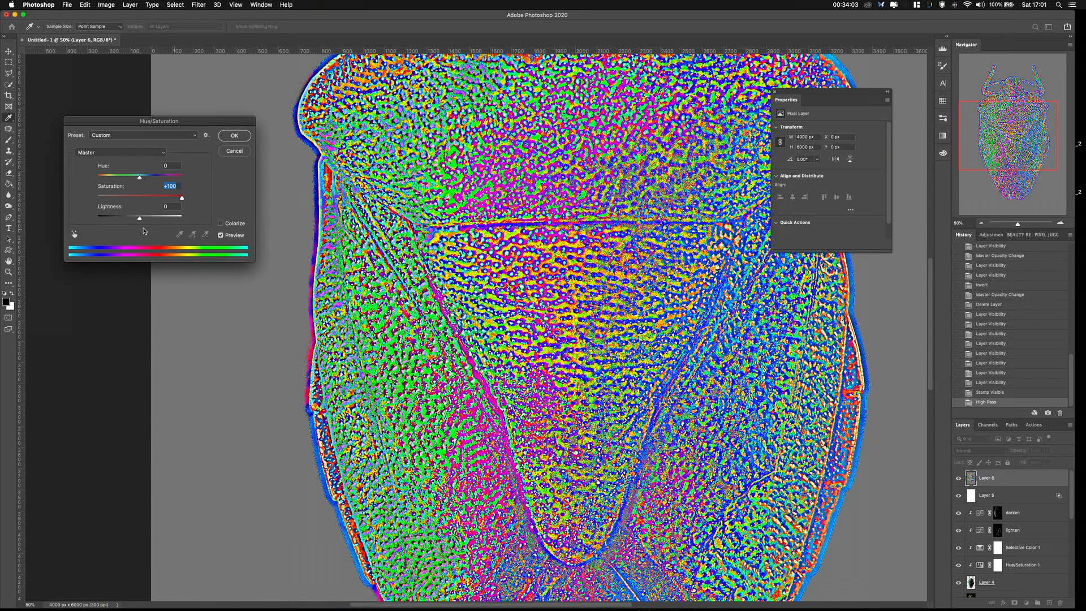
left_click_drag(154, 186, 34, 197)
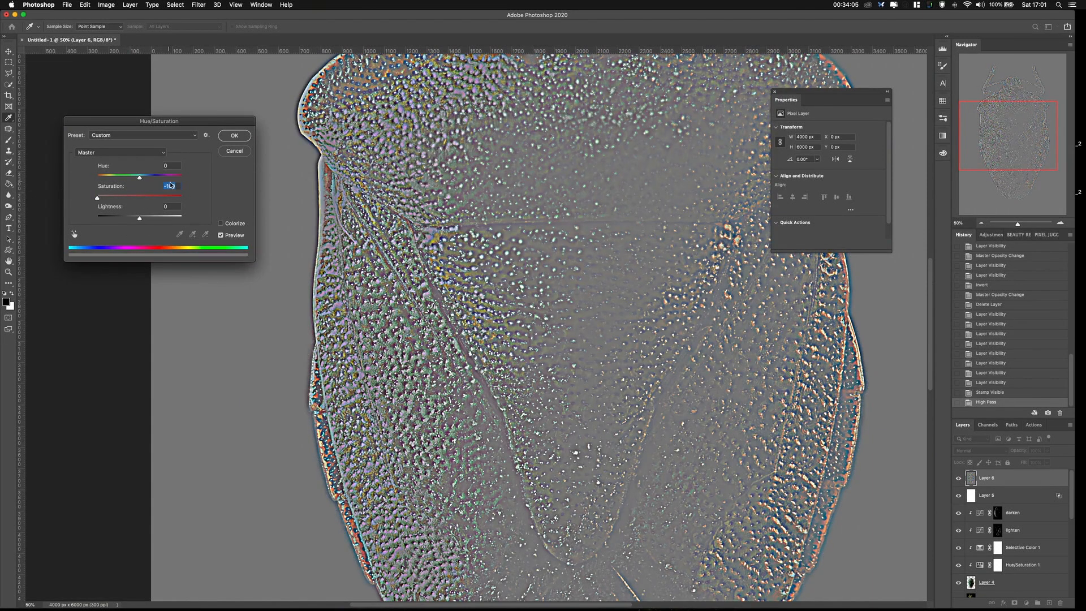
key("Return")
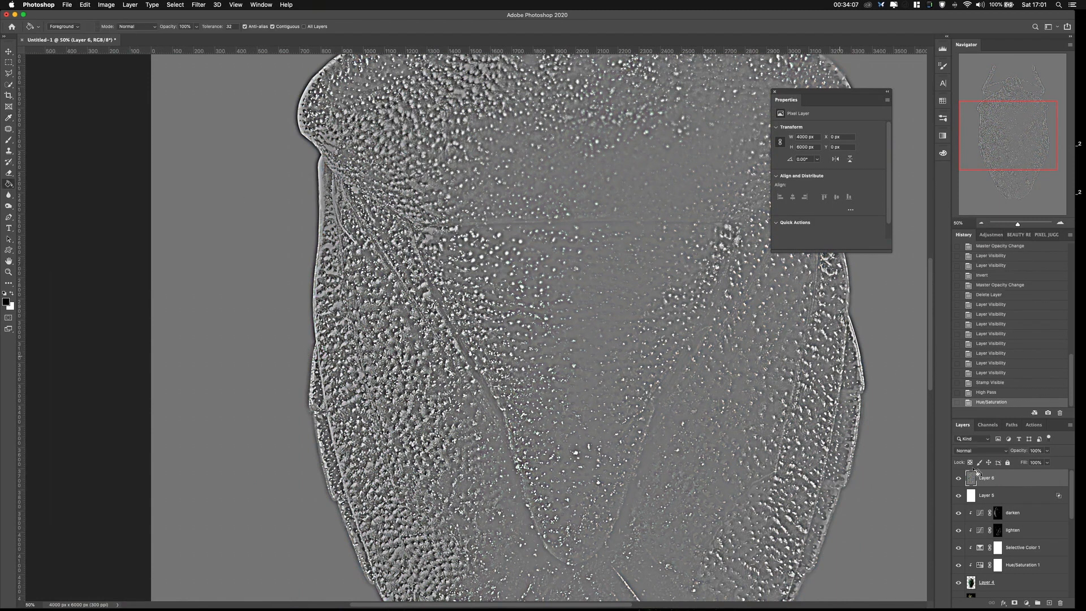
Set the desaturated high-pass layer to Soft Light and compare the whole bug with the layer hidden and shown.
left_click(984, 453)
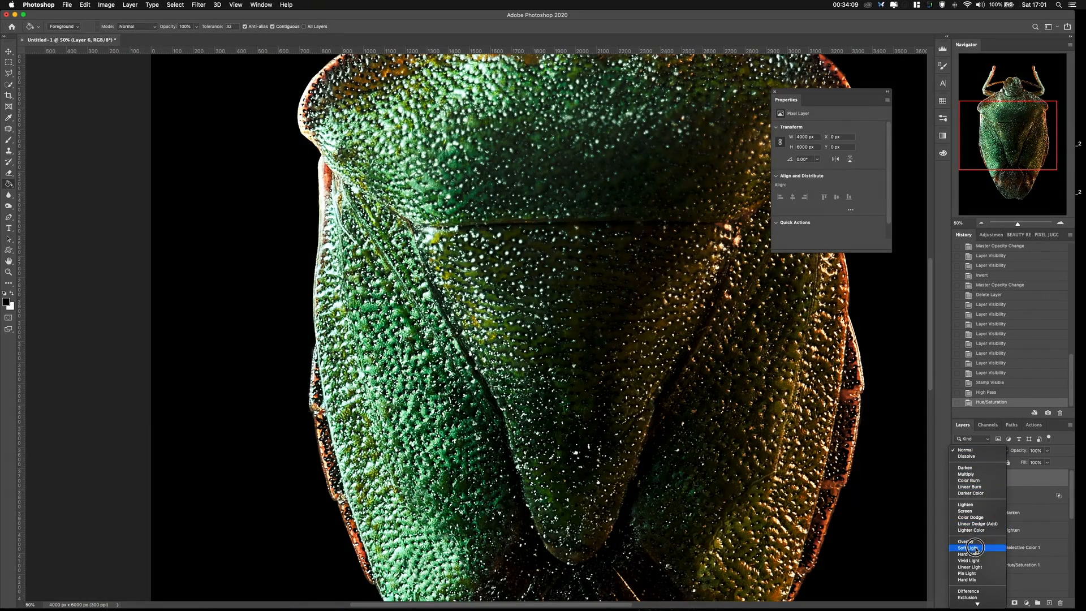
left_click(974, 548)
key("super+minus")
key("super+minus")
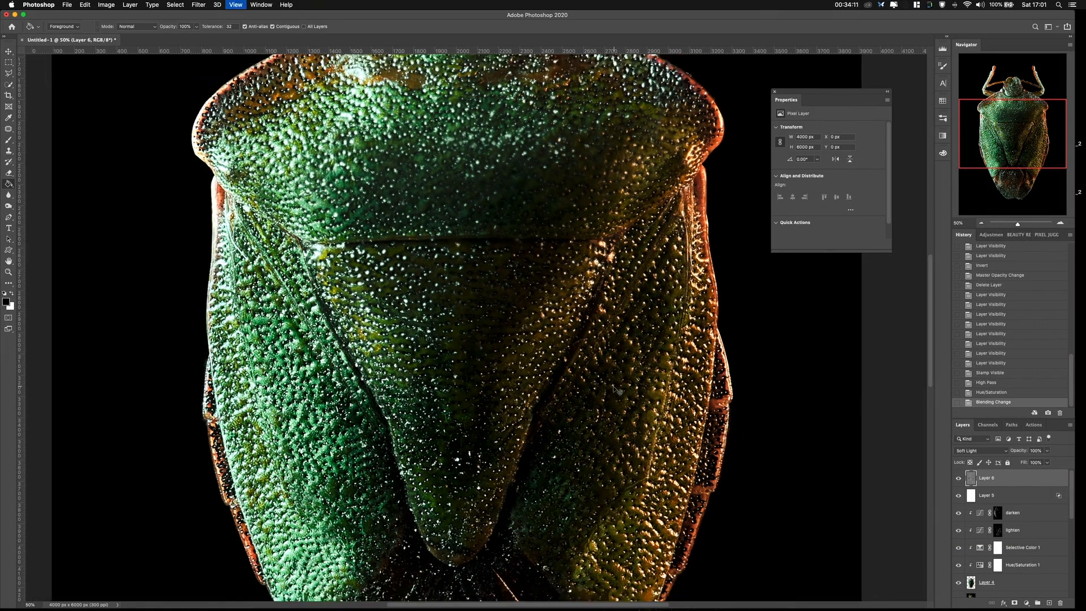
scroll(591, 218, "up", 2)
left_click(957, 480)
left_click(957, 480)
left_click(957, 479)
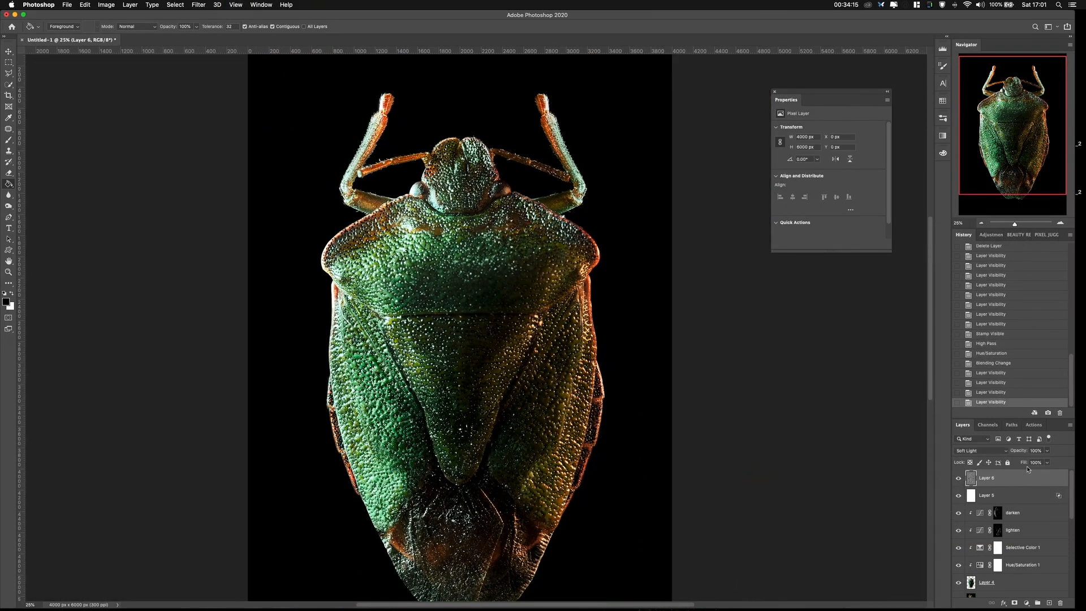
Lower the high-pass layer's opacity to 20% and compare the shell texture at 100% zoom with the layer hidden and shown.
left_click_drag(1020, 451, 979, 453)
left_click(959, 478)
left_click(960, 478)
key("super+1")
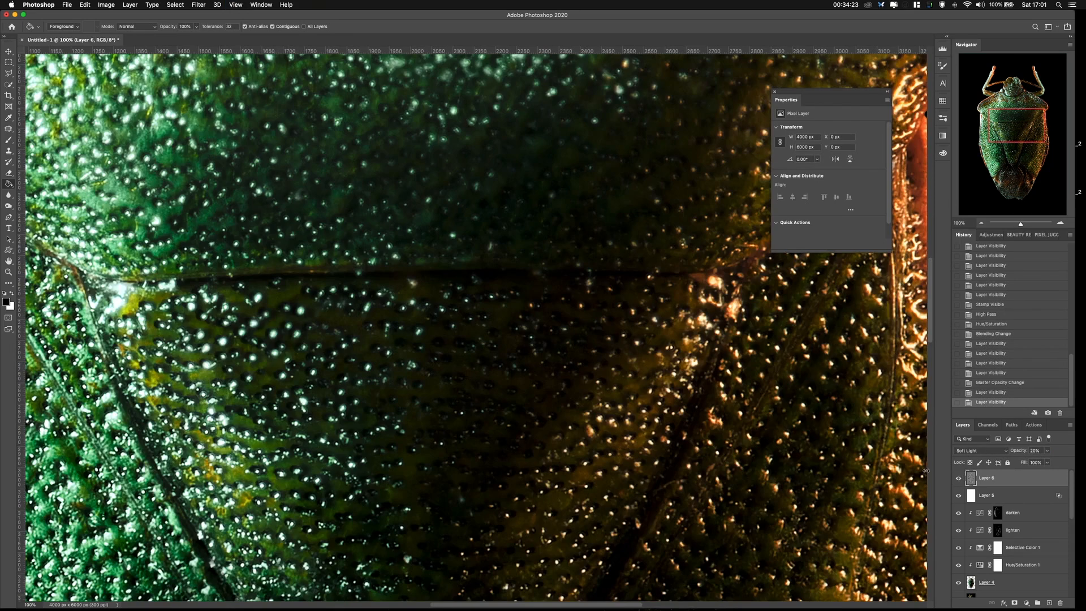
left_click_drag(481, 373, 813, 370)
left_click(960, 479)
left_click(959, 478)
left_click(959, 478)
left_click(960, 478)
left_click(959, 479)
left_click(959, 479)
left_click(959, 479)
left_click(959, 479)
Set the high-pass layer's opacity to 30% and check the sharpening by hiding and showing the layer at several zoom levels.
left_click_drag(1019, 450, 1025, 451)
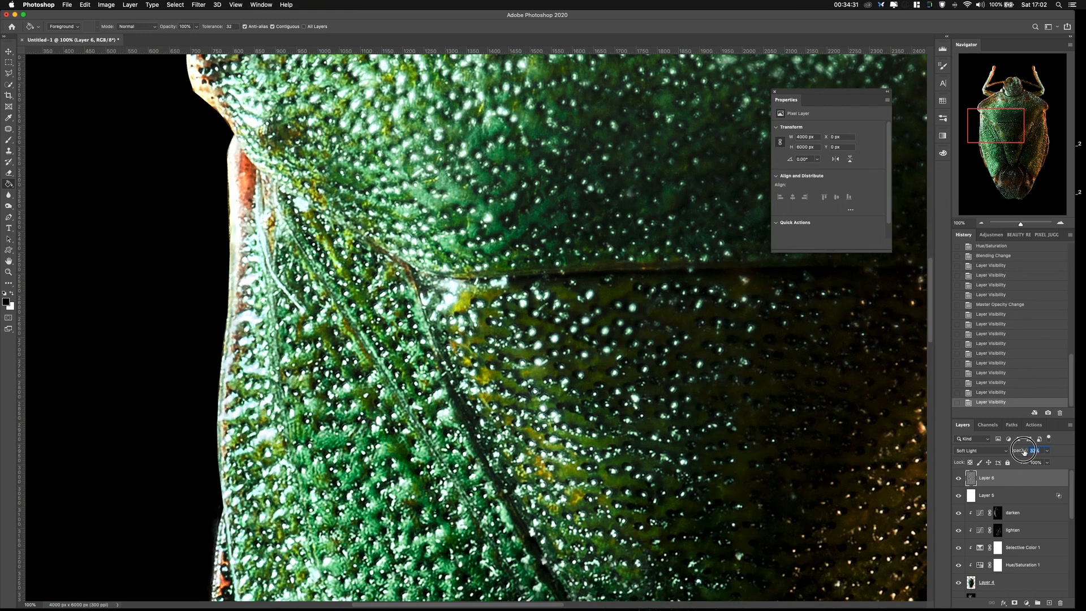
left_click(959, 479)
left_click(960, 479)
left_click(959, 479)
left_click(960, 479)
key("super+minus")
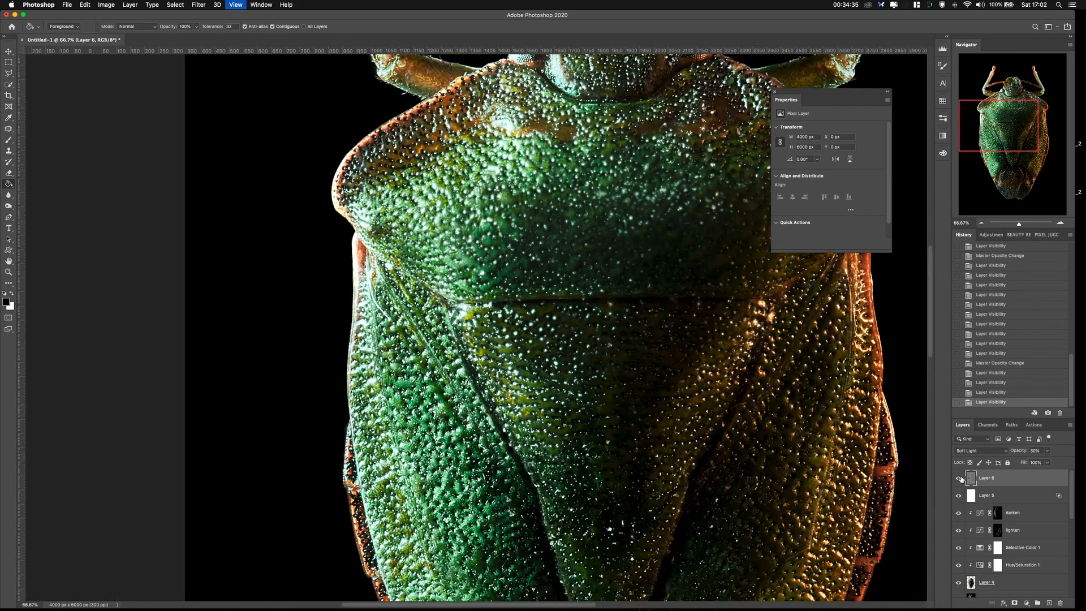
key("super+minus")
key("super+minus")
key("super+plus")
key("super+plus")
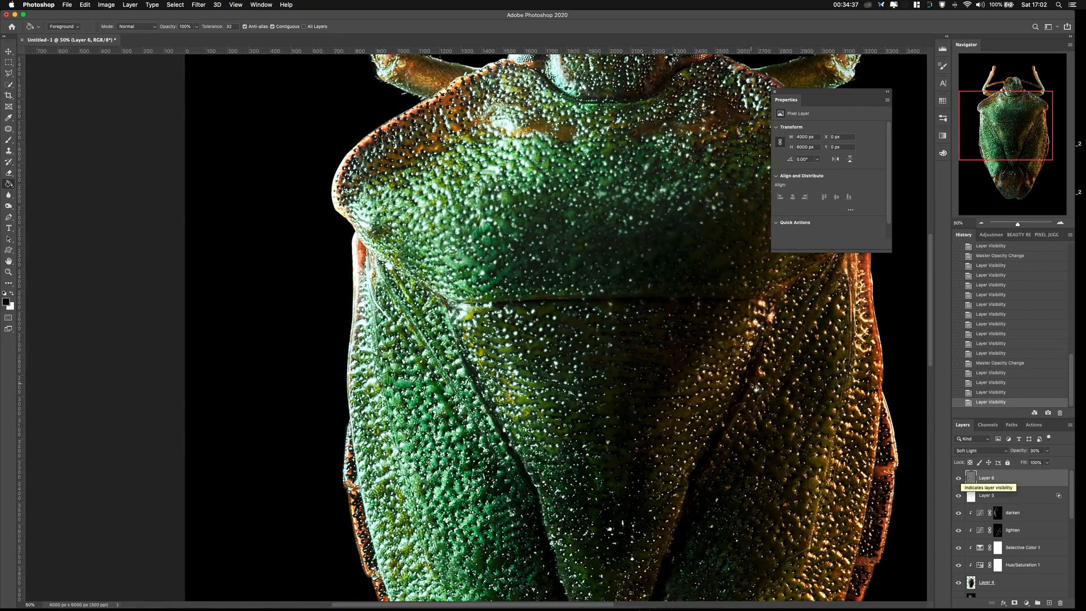
left_click_drag(724, 368, 590, 361)
key("super+plus")
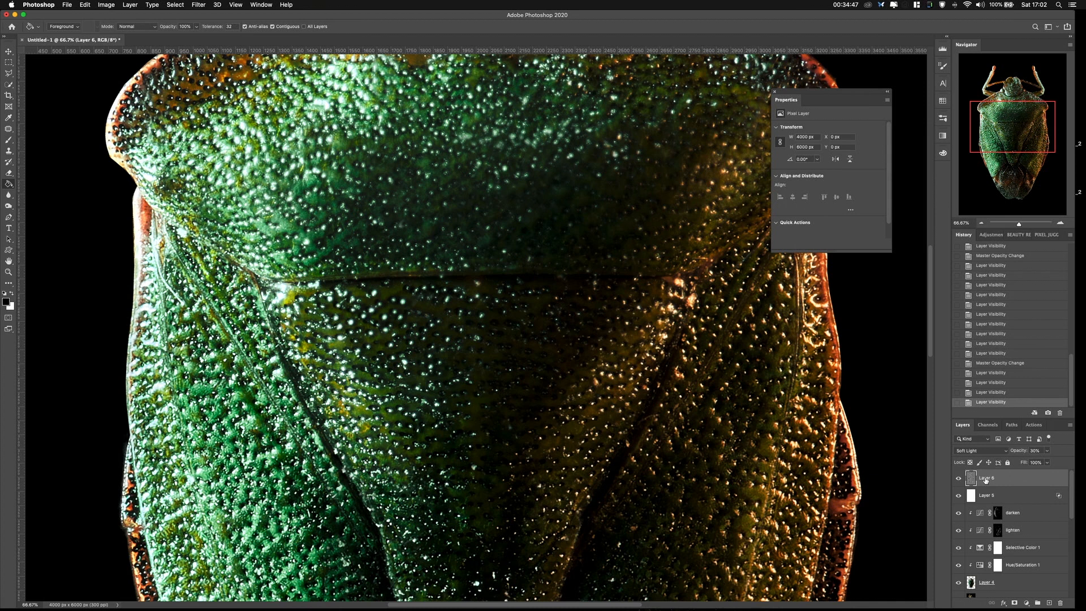
Duplicate the high-pass layer, add a layer mask to the copy and invert the mask to black for brushing.
key("super+j")
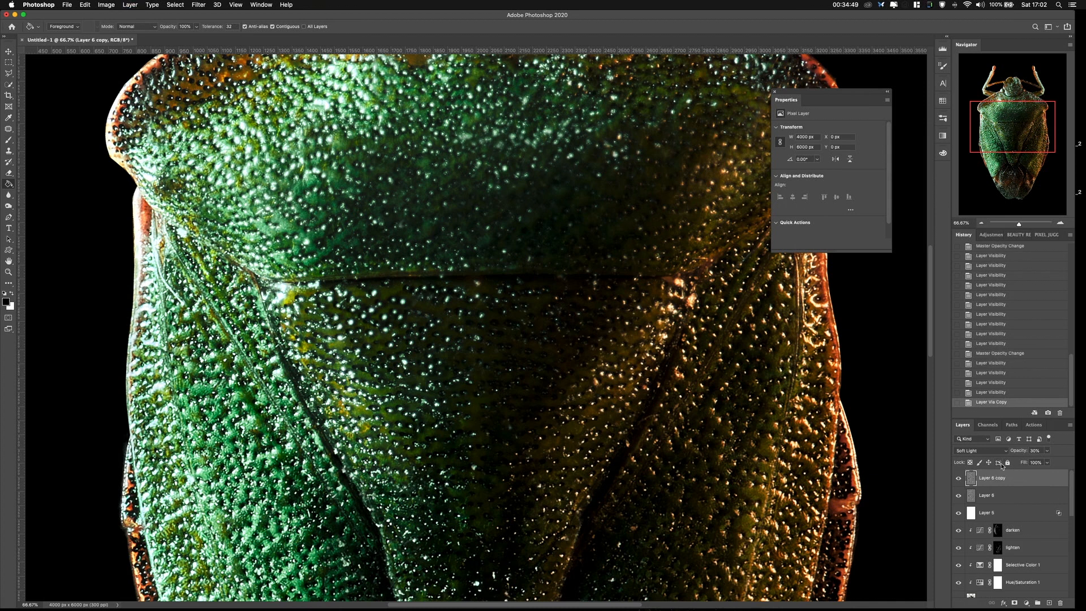
left_click(957, 479)
left_click(958, 479)
left_click(1015, 604)
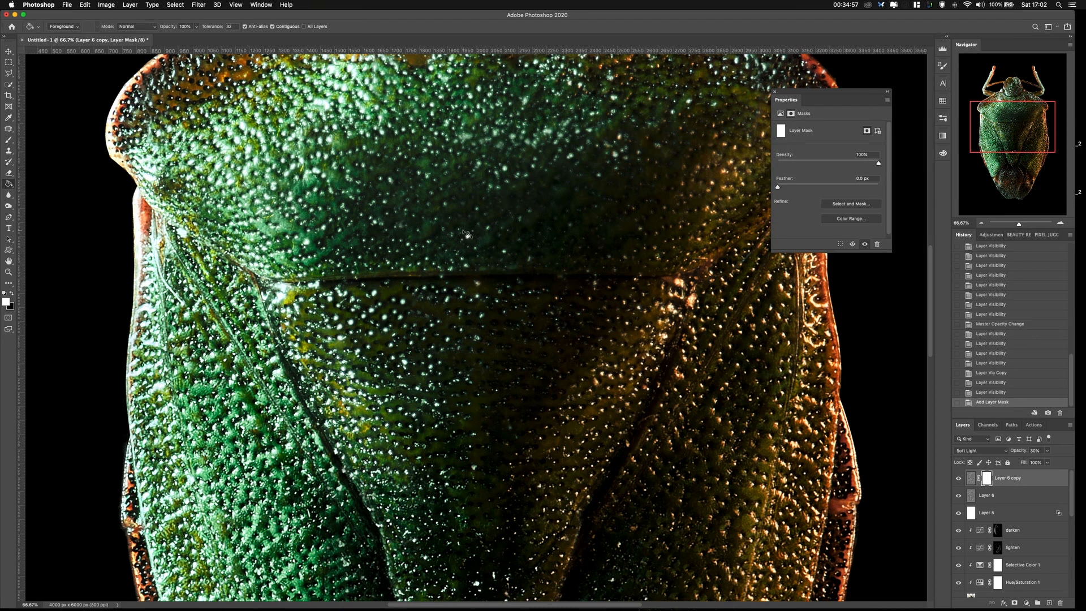
key("b")
key("super+i")
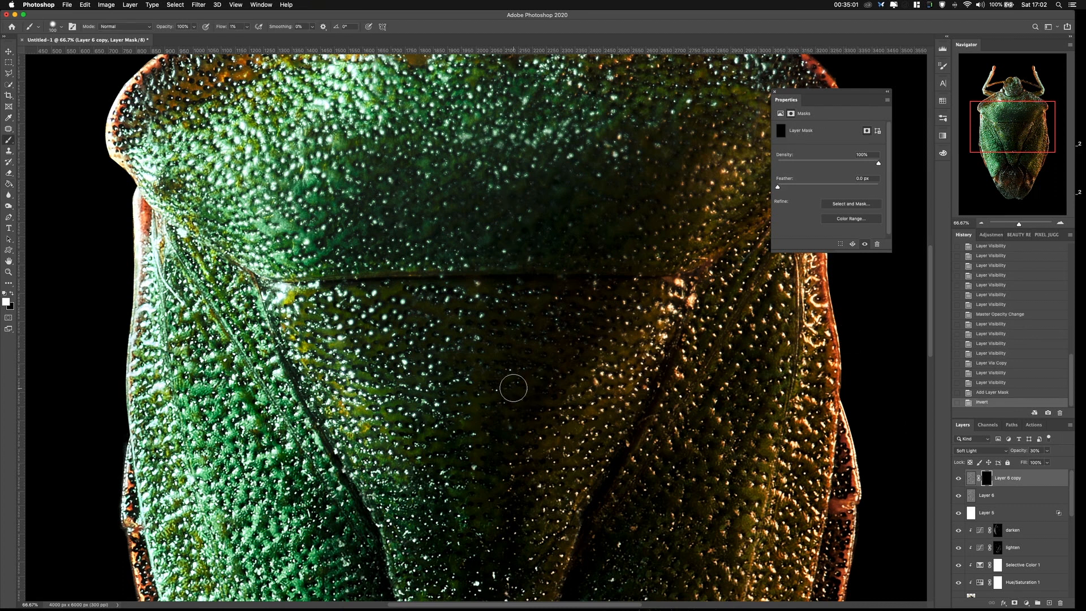
Set the copied high-pass layer to Linear Light at 100% opacity and preview its full effect by temporarily inverting its mask.
key("super+minus")
key("super+minus")
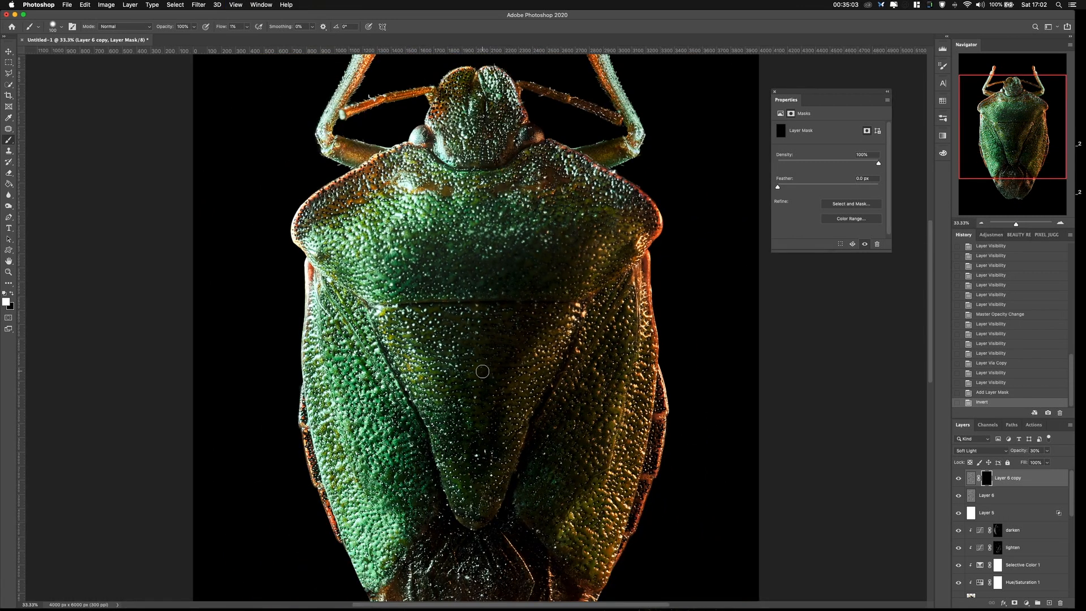
key("super+plus")
key("super+plus")
key("super+plus")
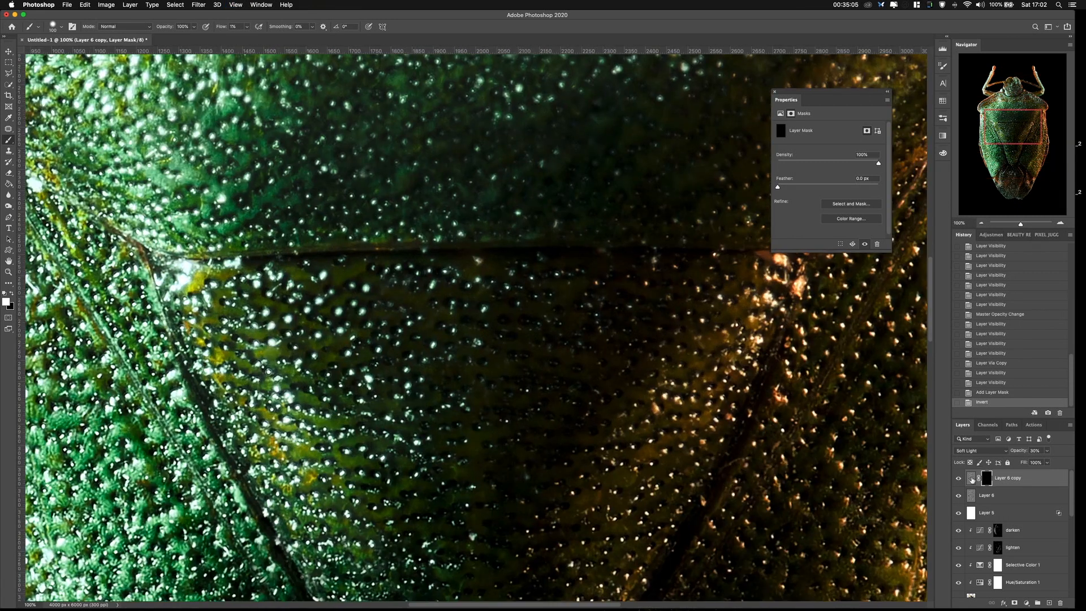
left_click(971, 479)
left_click_drag(1019, 452, 1068, 450)
left_click(974, 451)
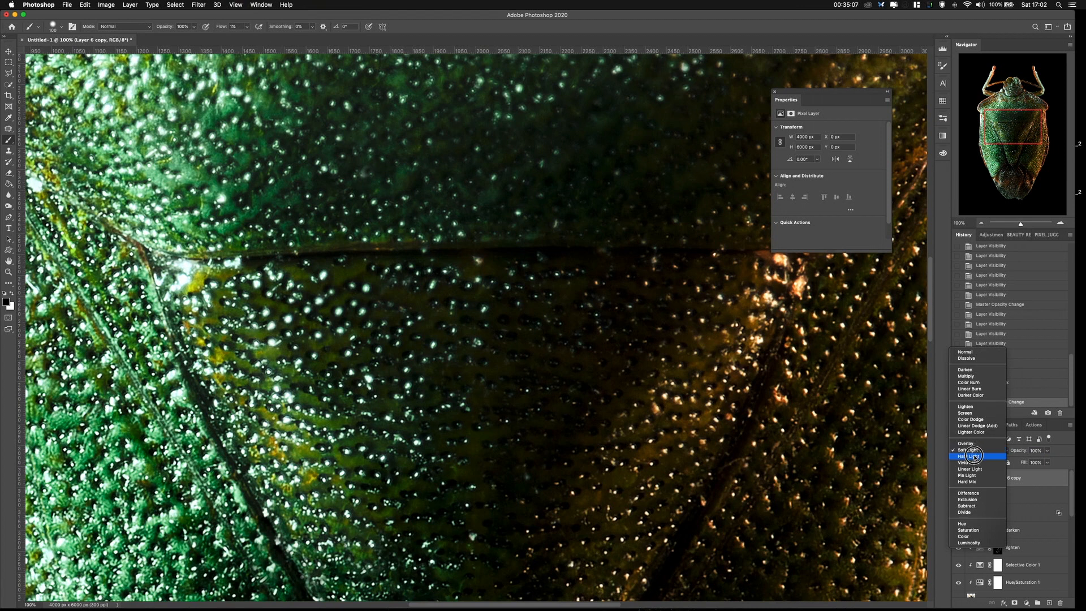
left_click(970, 469)
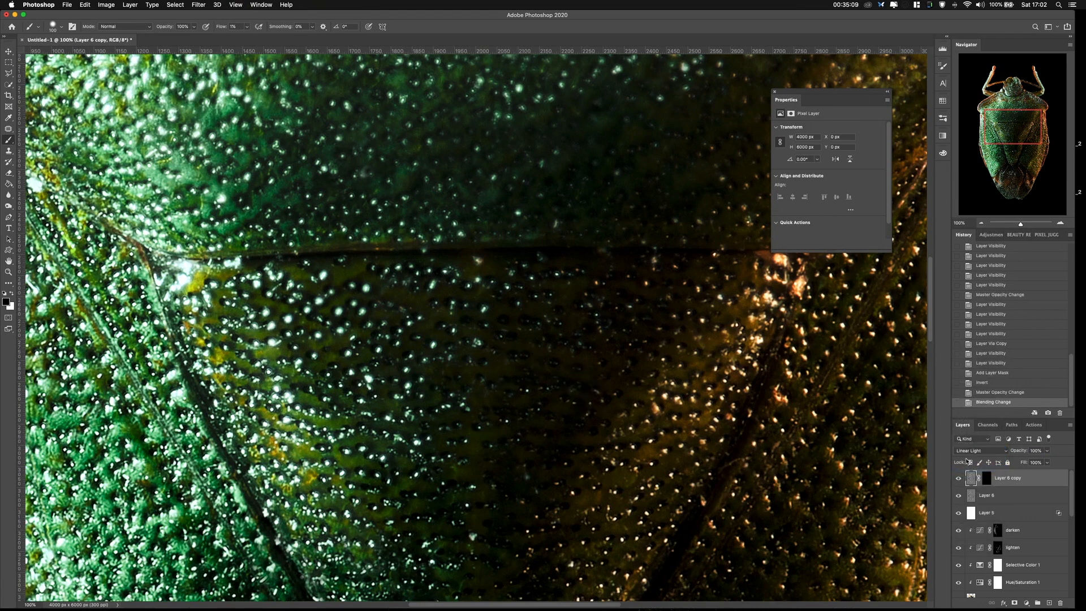
left_click(984, 478)
key("super+i")
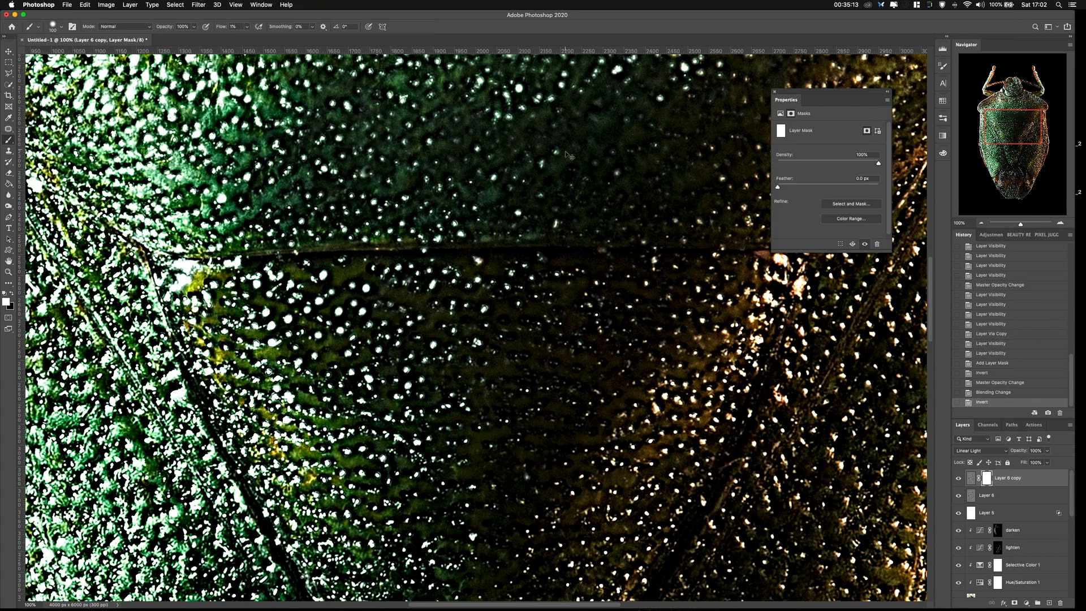
key("super+i")
Enlarge the white brush and paint a first stroke on the copy's black mask over the middle of the thorax.
key("super+minus")
key("bracketright")
key("bracketright")
key("bracketright")
key("bracketright")
key("bracketright")
key("bracketright")
left_click_drag(367, 274, 393, 260)
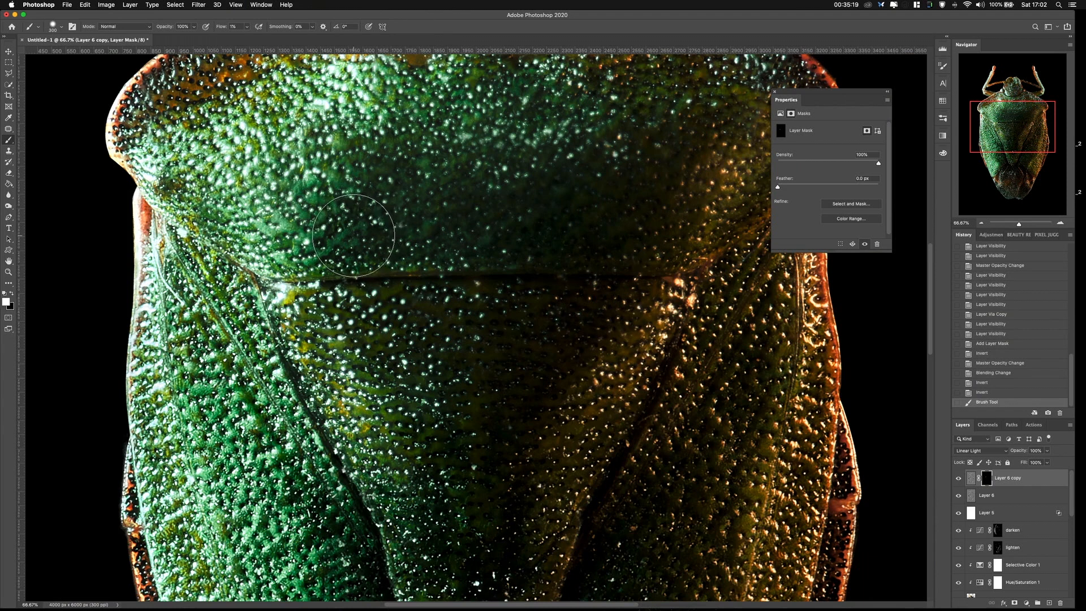
Paint white at 100% flow on the copy's mask over the dark centre of the thorax and the triangular shield.
left_click_drag(222, 26, 403, 36)
left_click_drag(406, 236, 317, 240)
mouse_move(317, 239)
left_mouse_down()
mouse_move(456, 225)
mouse_move(466, 194)
mouse_move(425, 210)
mouse_move(360, 201)
mouse_move(457, 211)
mouse_move(574, 198)
left_mouse_up()
mouse_move(573, 198)
left_mouse_down()
mouse_move(598, 208)
mouse_move(562, 298)
left_mouse_up()
mouse_move(562, 297)
left_mouse_down()
mouse_move(611, 235)
mouse_move(495, 440)
mouse_move(485, 403)
left_mouse_up()
mouse_move(486, 403)
left_mouse_down()
mouse_move(486, 456)
mouse_move(454, 426)
left_mouse_up()
mouse_move(455, 426)
left_mouse_down()
mouse_move(386, 318)
mouse_move(429, 300)
left_mouse_up()
mouse_move(428, 300)
left_mouse_down()
mouse_move(461, 301)
mouse_move(559, 370)
left_mouse_up()
left_click_drag(512, 300, 495, 261)
mouse_move(494, 261)
left_mouse_down()
mouse_move(486, 235)
mouse_move(611, 230)
mouse_move(411, 233)
left_mouse_up()
left_click_drag(548, 283, 345, 261)
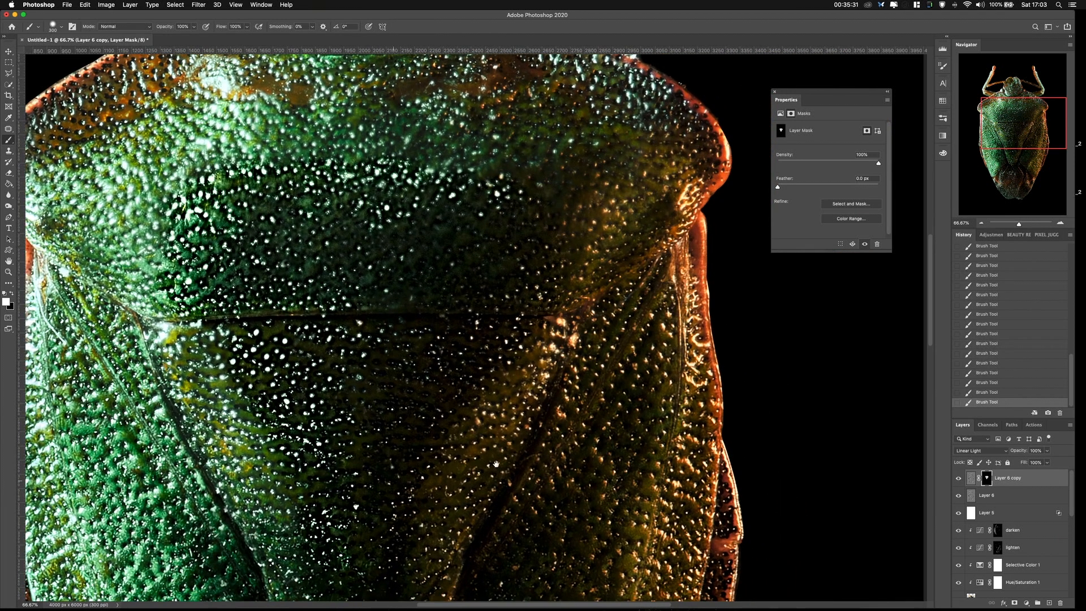
Change the masked copy to Soft Light at 14% opacity and compare the image with it hidden and shown.
left_click(982, 450)
left_click(979, 429)
left_click_drag(510, 357, 623, 377)
left_click_drag(1021, 452, 984, 455)
left_click(959, 478)
left_click(958, 478)
left_click(958, 478)
left_click(959, 479)
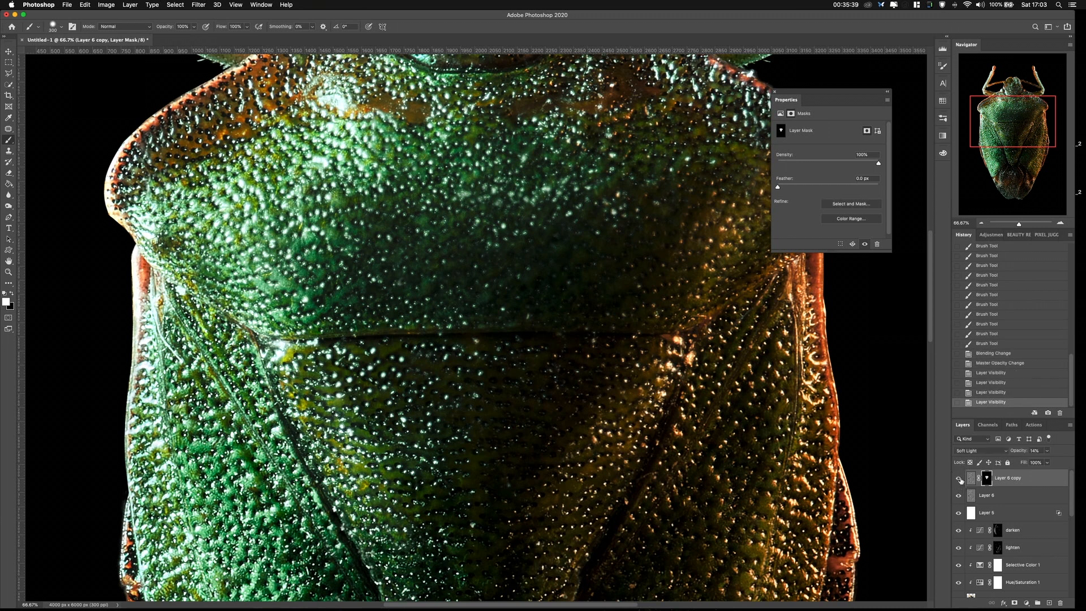
Set the masked copy's opacity to 62% and review its effect on the whole bug.
left_click_drag(1019, 450, 1041, 451)
left_click(959, 480)
left_click(958, 480)
key("super+minus")
key("super+minus")
key("super+minus")
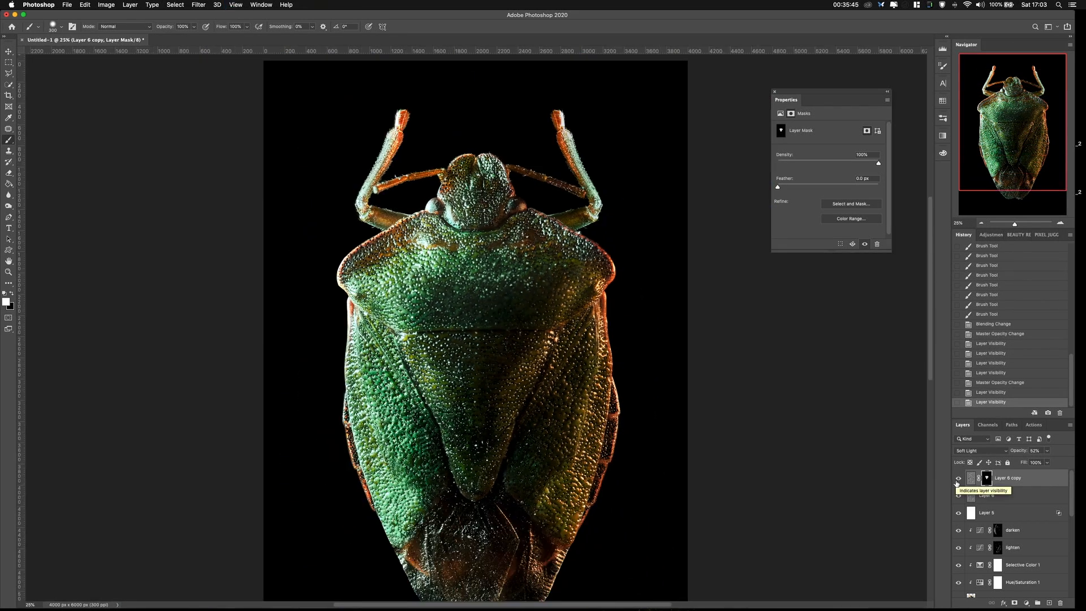
key("super+minus")
scroll(961, 558, "down", 10)
scroll(962, 541, "up", 10)
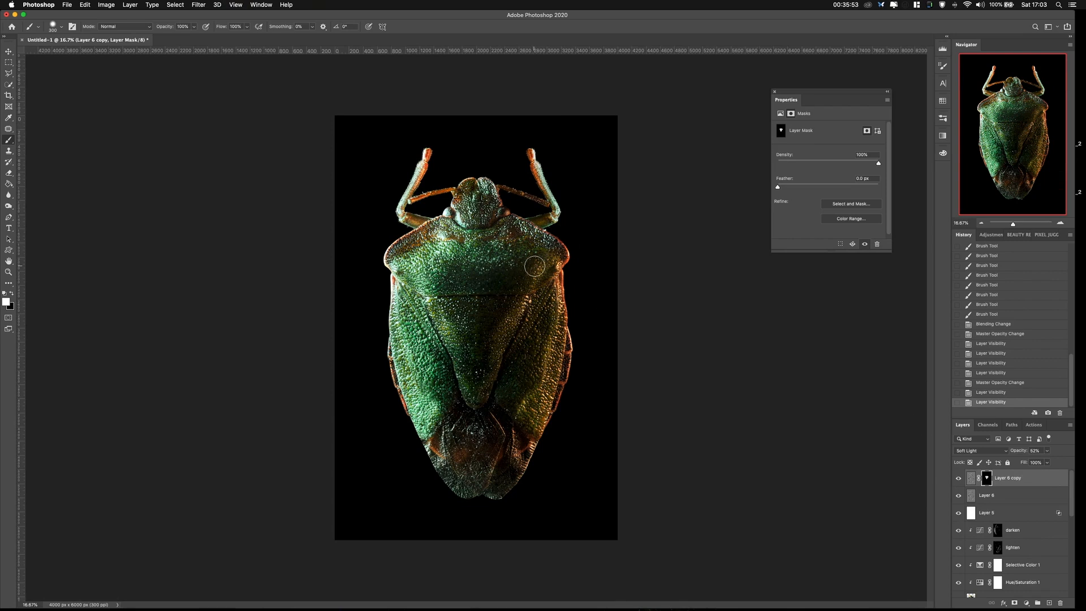
Stamp all visible layers into a new top layer and group every layer beneath it.
key("super+equal")
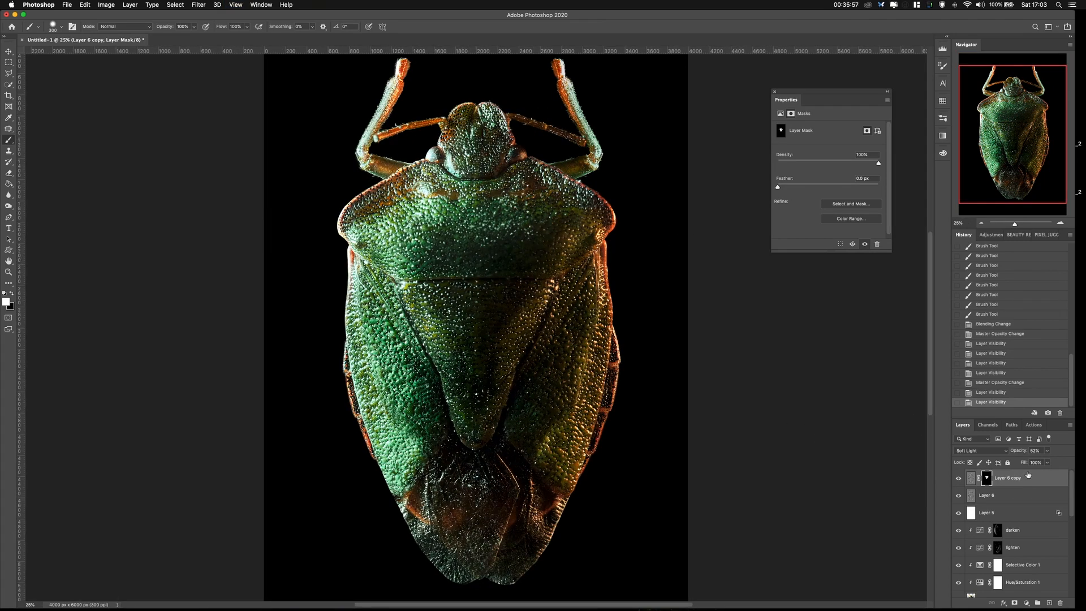
key("super+alt+shift+e")
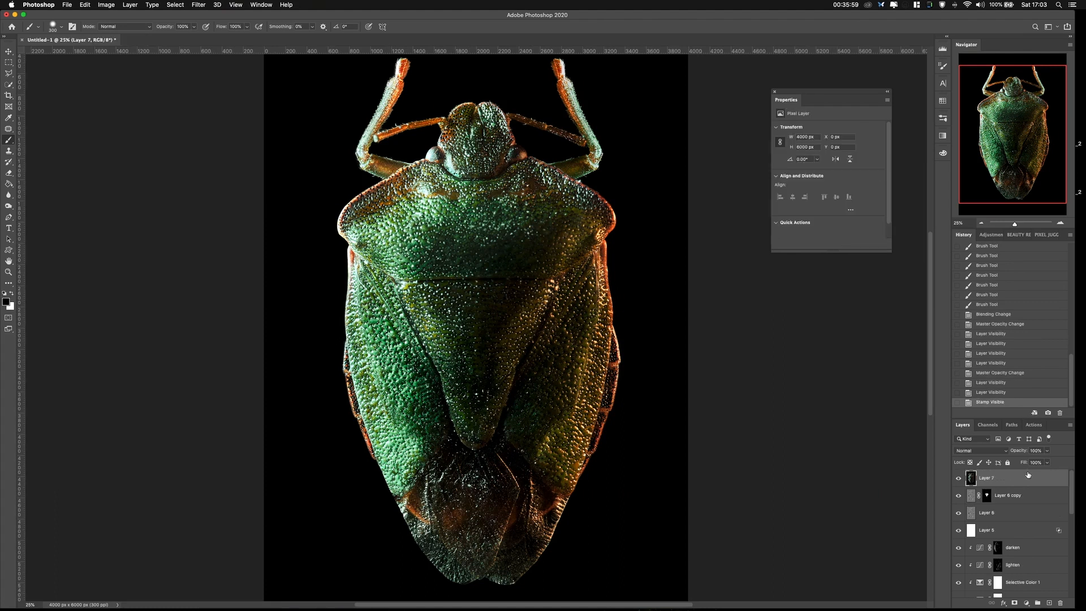
key("super+minus")
left_click(1018, 496)
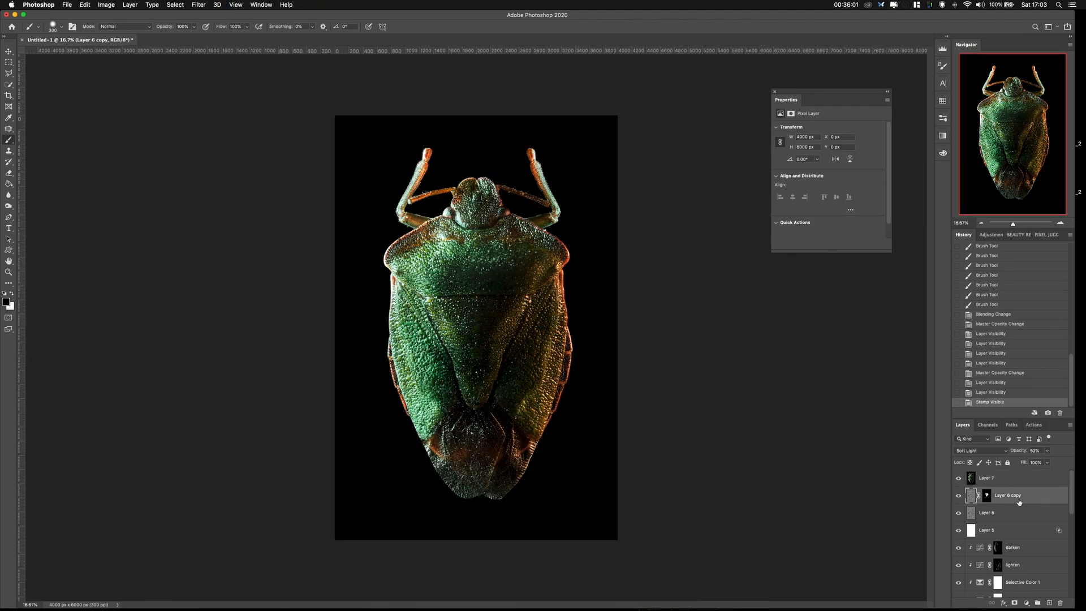
scroll(1013, 503, "down", 5)
left_click(1007, 590, "shift")
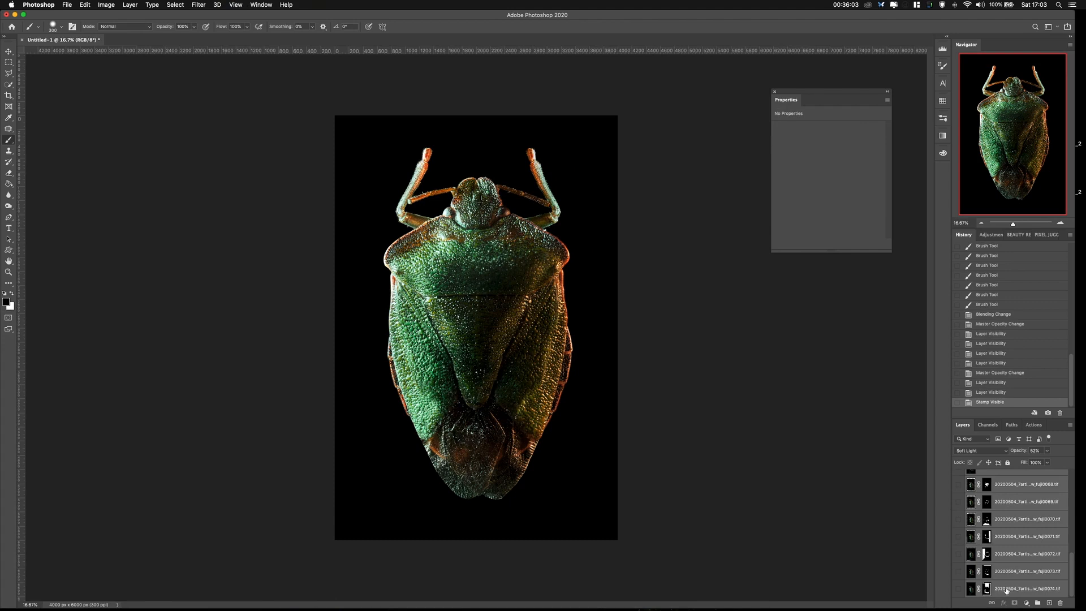
key("super+g")
left_click(959, 479)
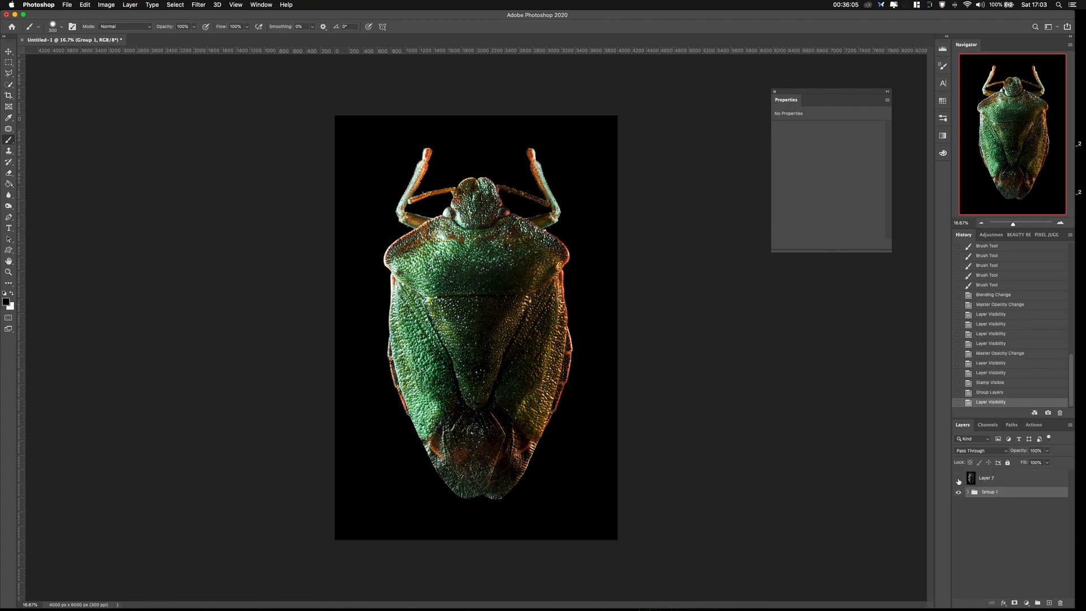
left_click(958, 478)
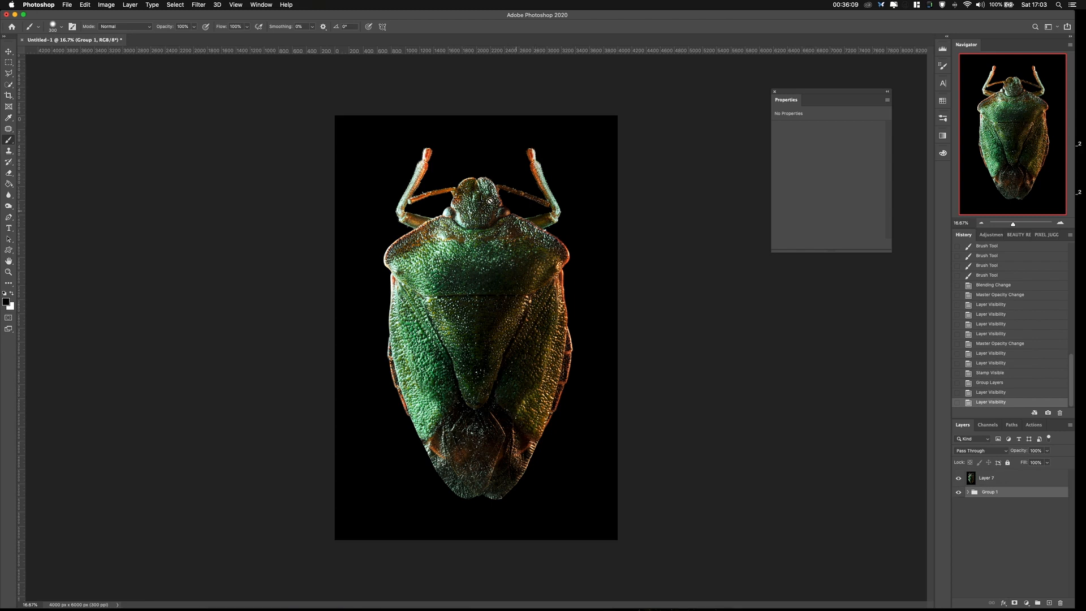
Select the stamped layer and close the floating layer properties.
left_click(1027, 603)
left_click(977, 538)
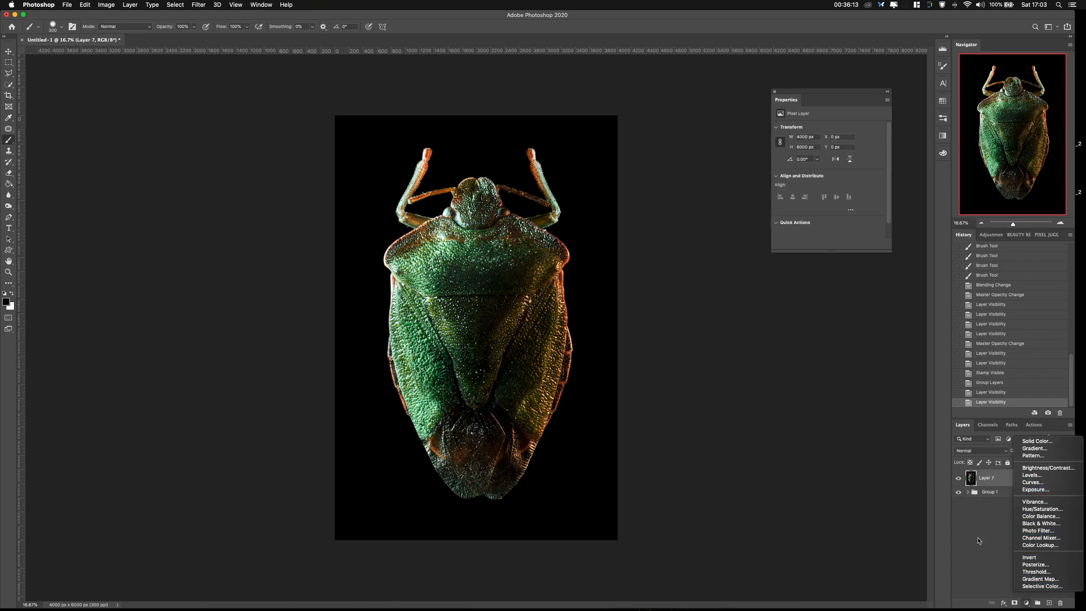
left_click(773, 92)
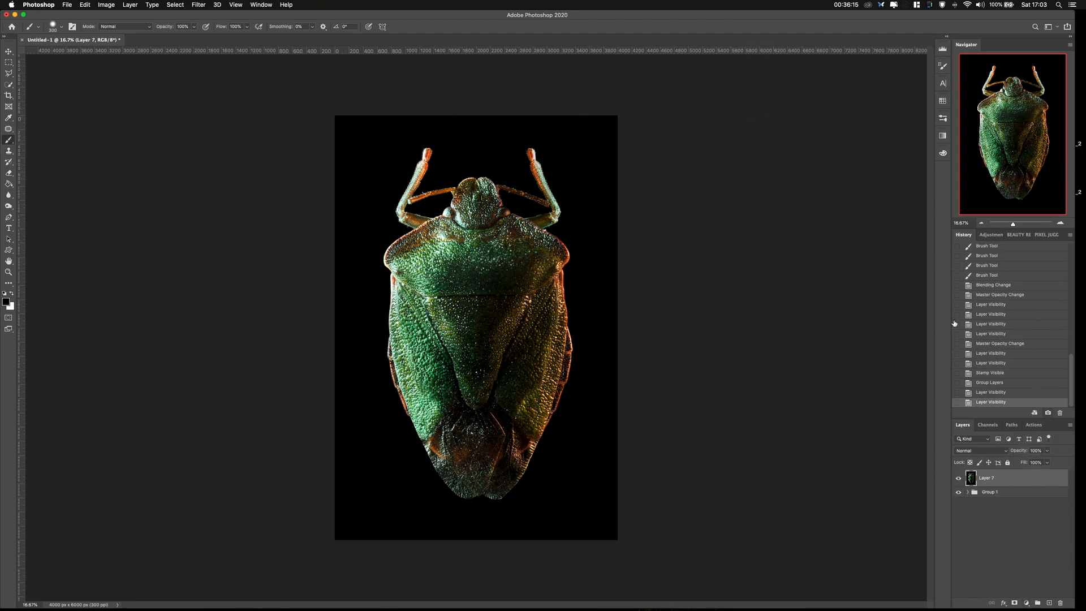
Turn on the gamut warning and examine the out-of-gamut colours across the bug's thorax and wings.
left_click(216, 5)
mouse_move(201, 5)
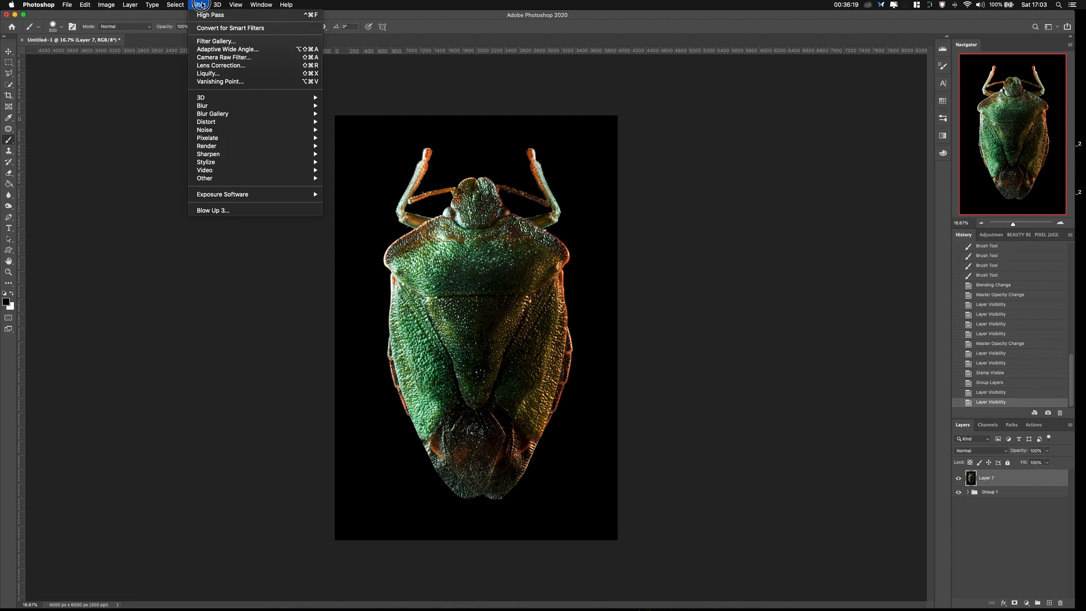
mouse_move(236, 5)
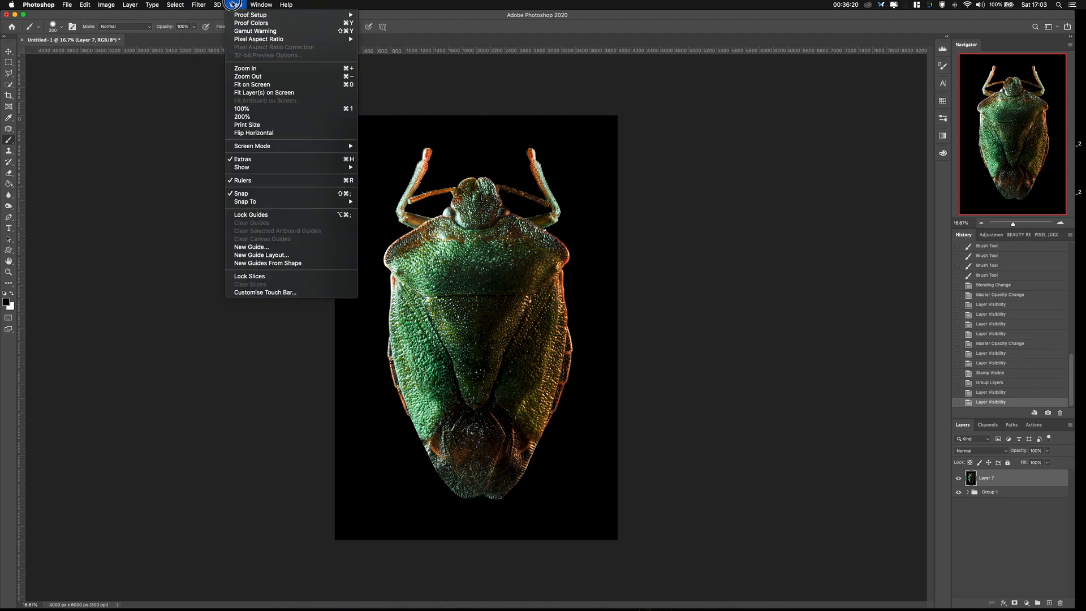
left_click(247, 31)
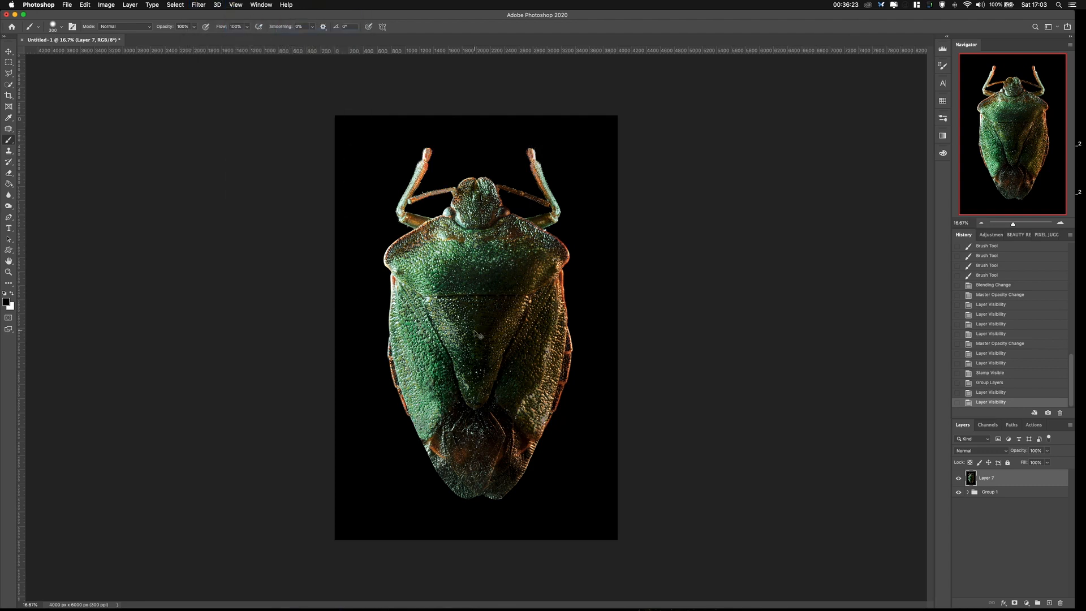
key("super+plus")
key("super+plus")
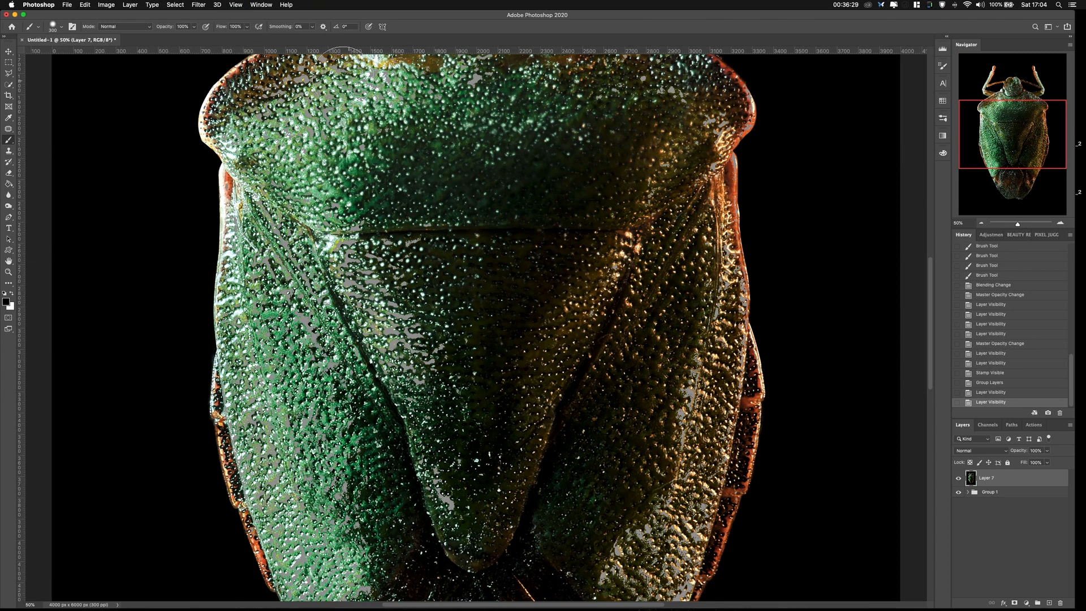
Convert the image to CMYK Color, accepting that some adjustment layers are discarded.
left_click(106, 6)
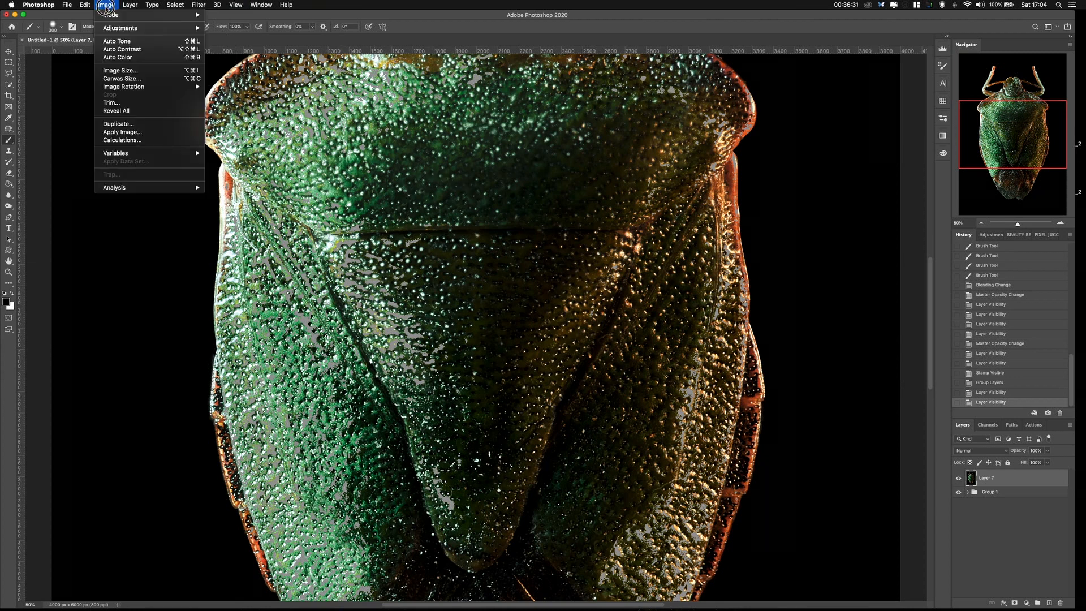
mouse_move(116, 15)
left_click(242, 65)
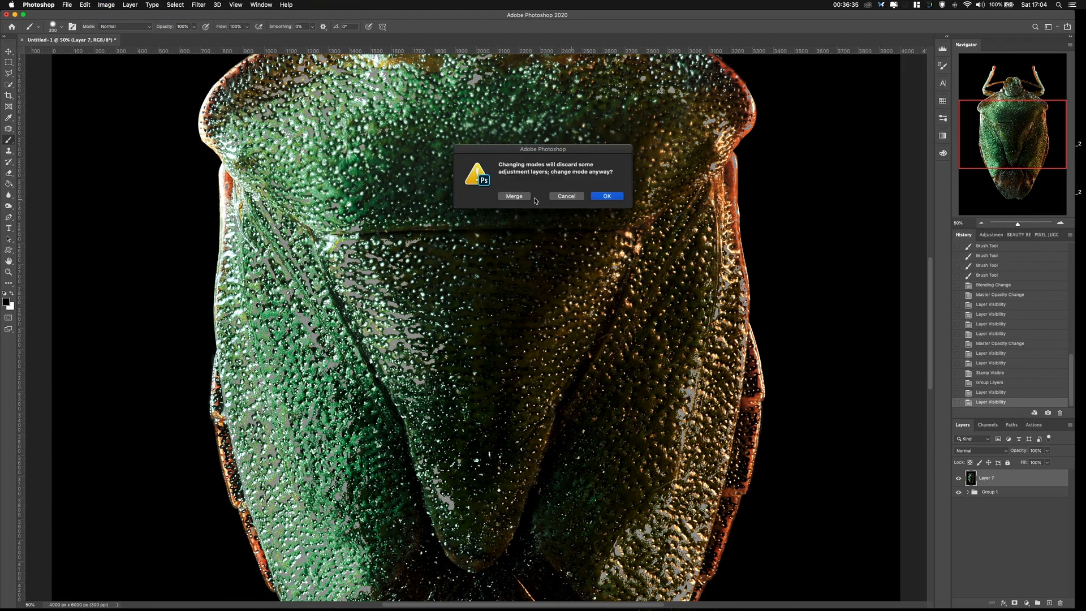
left_click(607, 196)
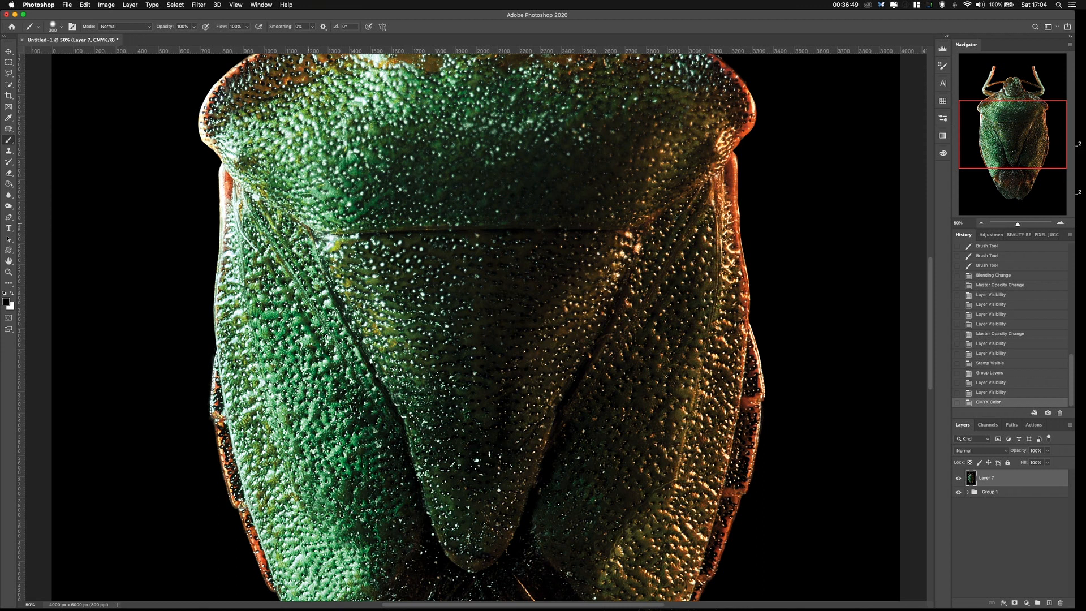
Convert the image back to RGB Color without merging the layers.
left_click(106, 5)
mouse_move(105, 16)
left_click(224, 47)
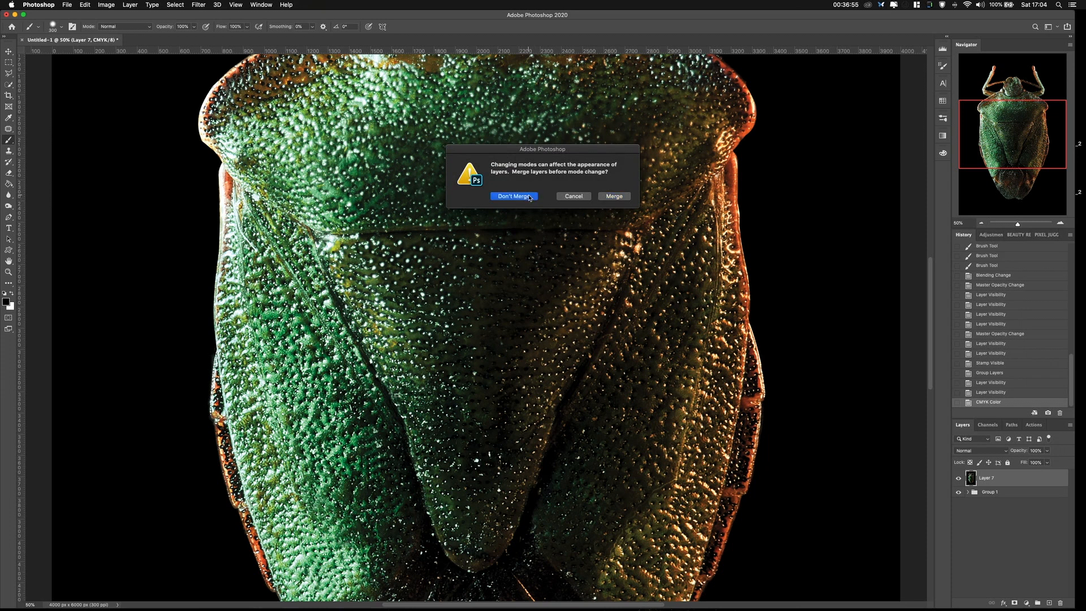
left_click(529, 197)
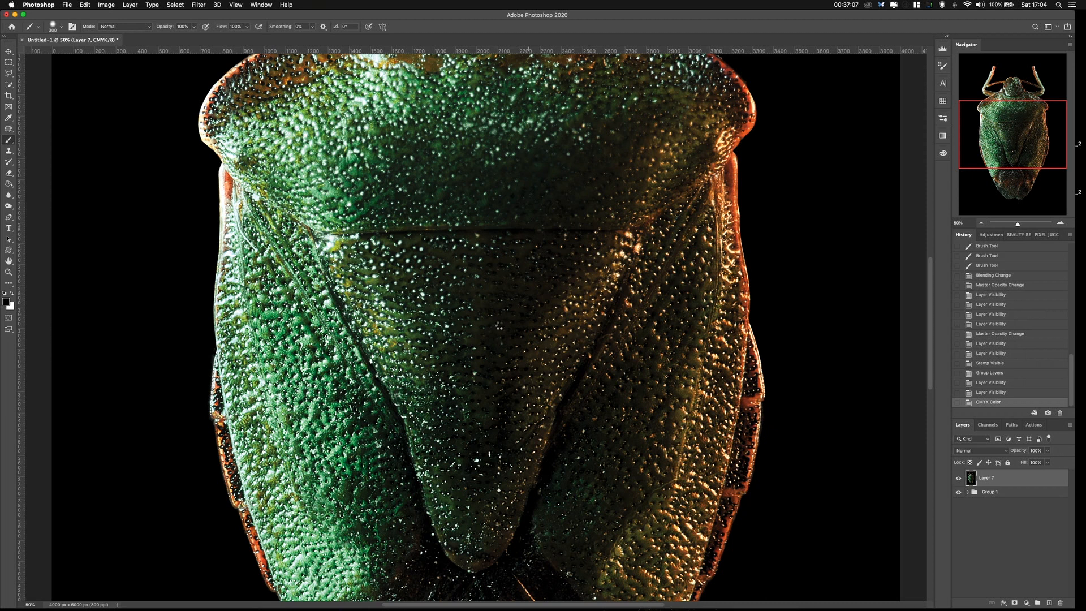
key("super+minus")
key("super+minus")
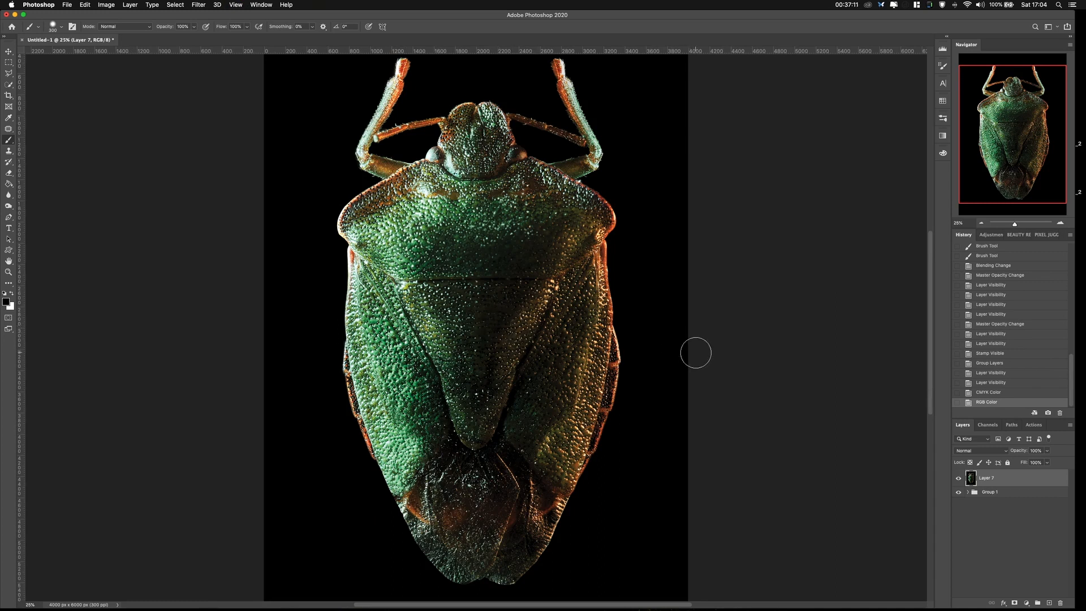
Add a Hue/Saturation adjustment layer above the stamped layer with saturation at +53.
left_click(1026, 603)
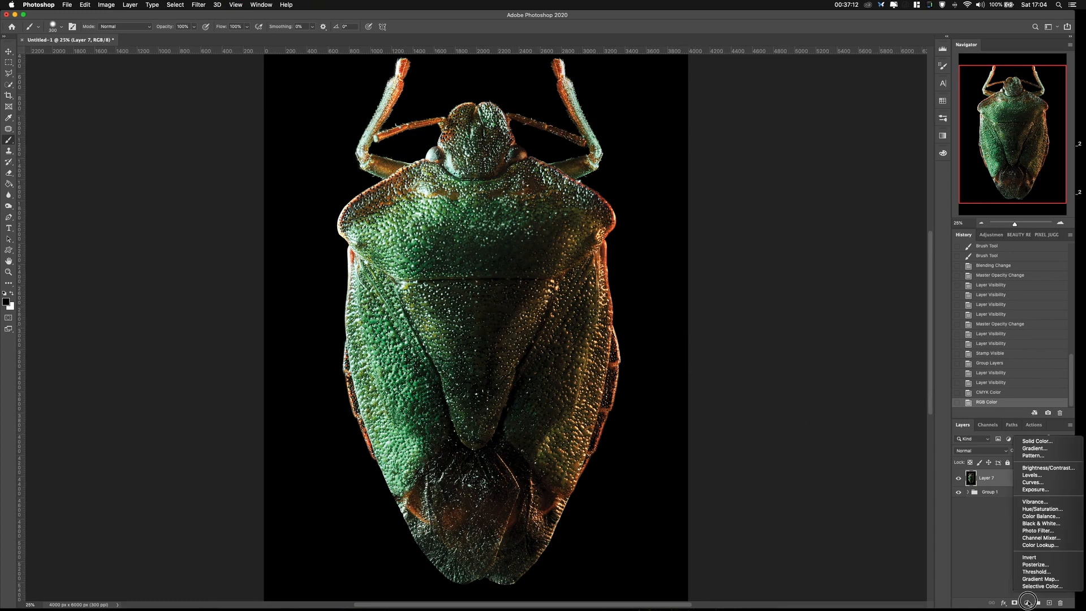
left_click(1042, 509)
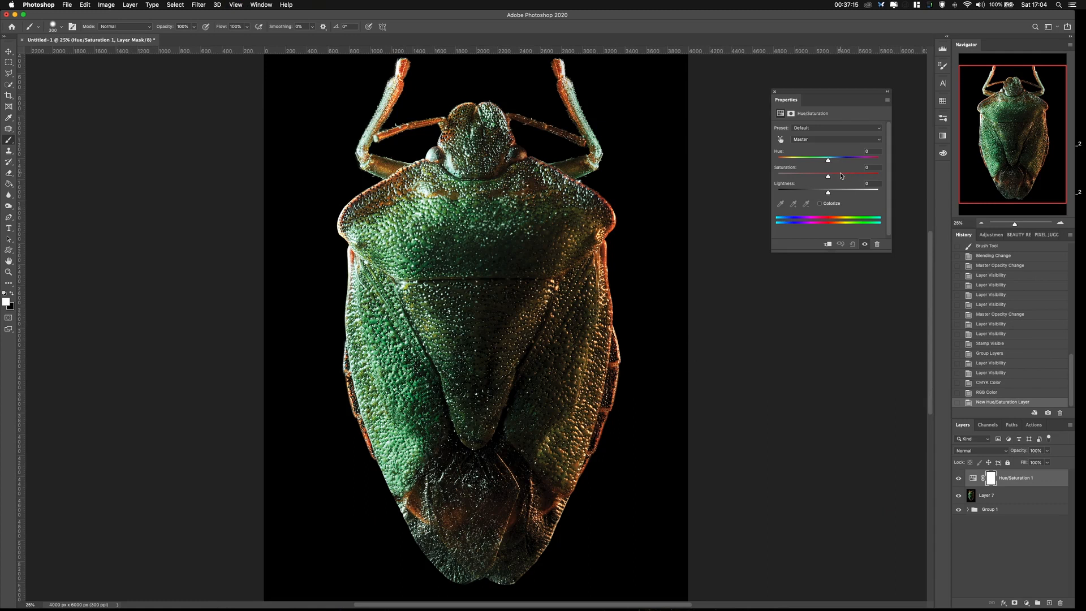
left_click_drag(841, 176, 855, 175)
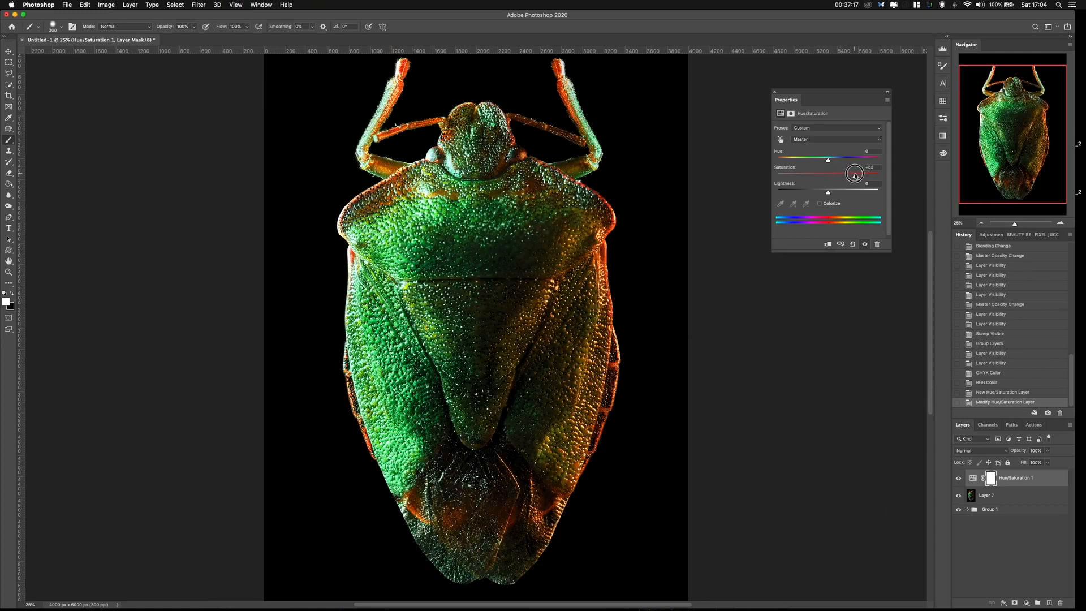
left_click(744, 240)
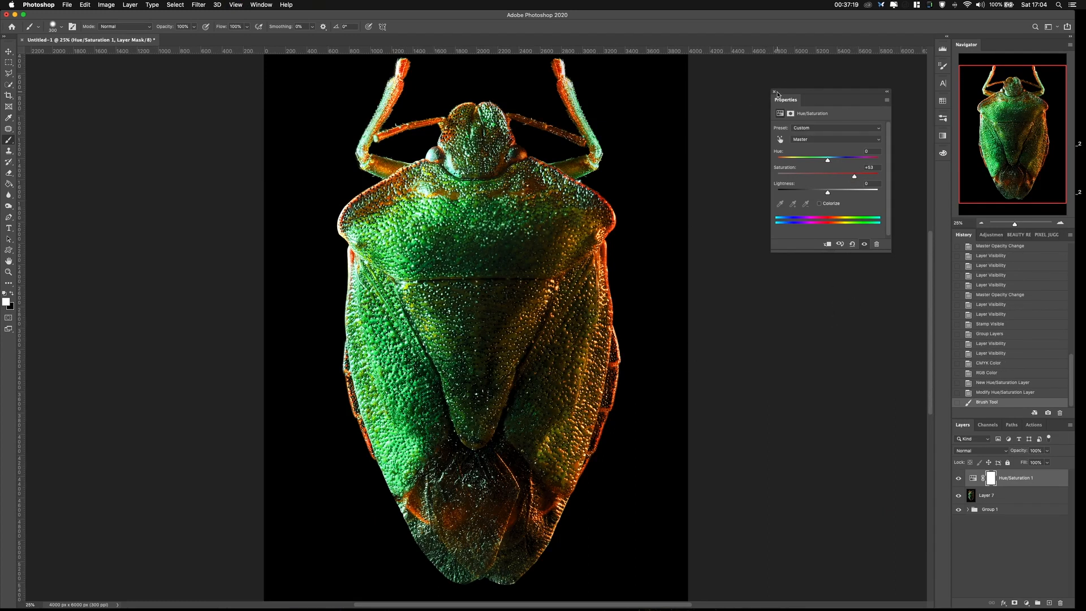
left_click(775, 92)
Turn on the gamut warning and examine the out-of-gamut areas of the oversaturated bug.
left_click(216, 8)
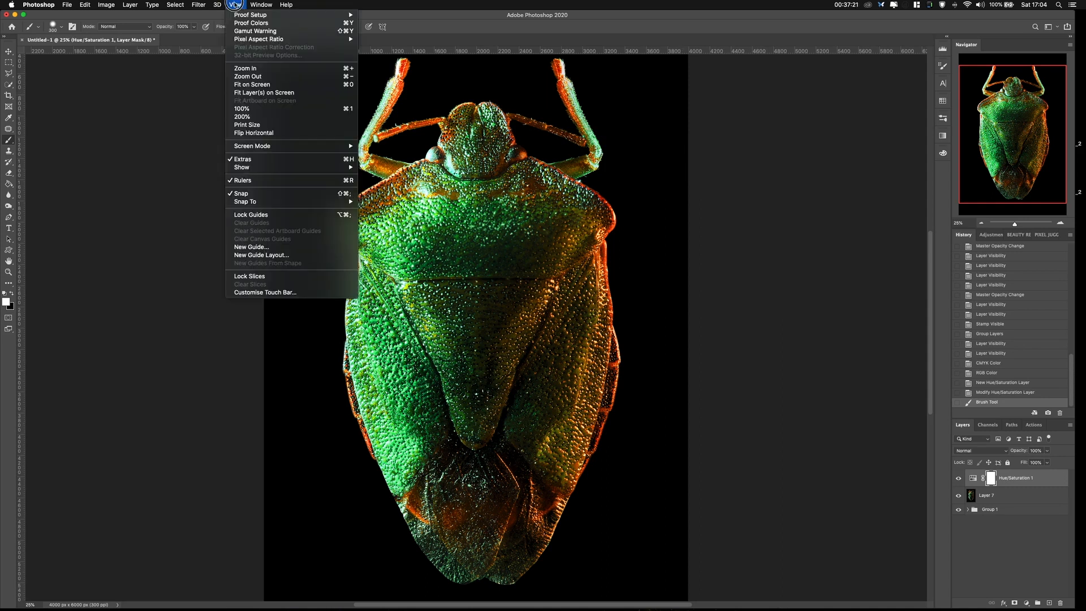
left_click(260, 32)
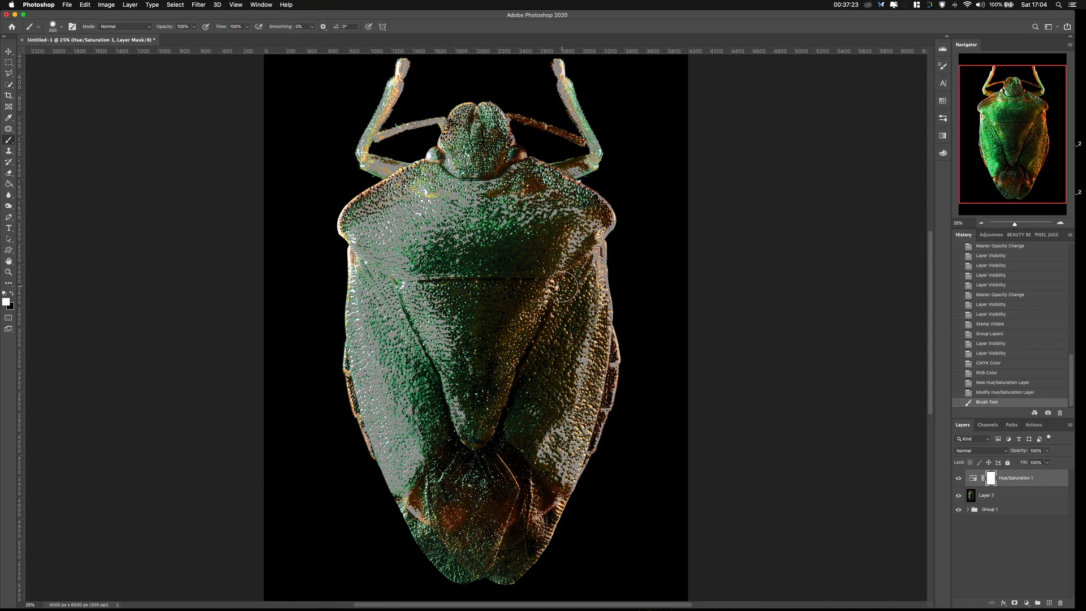
key("super+equal")
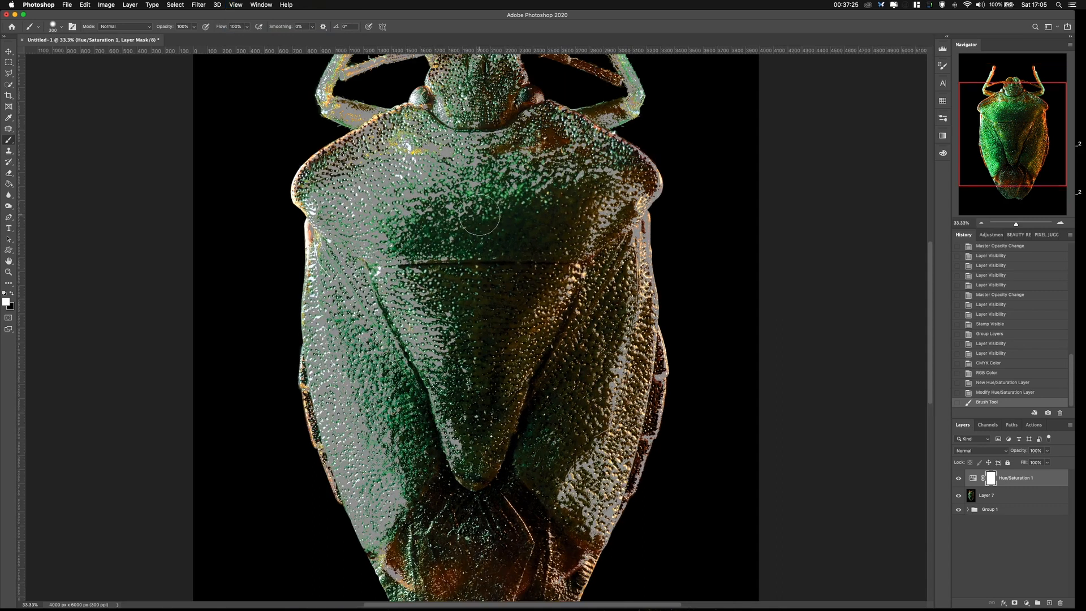
Convert the image to CMYK Color, letting the Hue/Saturation adjustment layer be discarded.
left_click(106, 4)
mouse_move(120, 17)
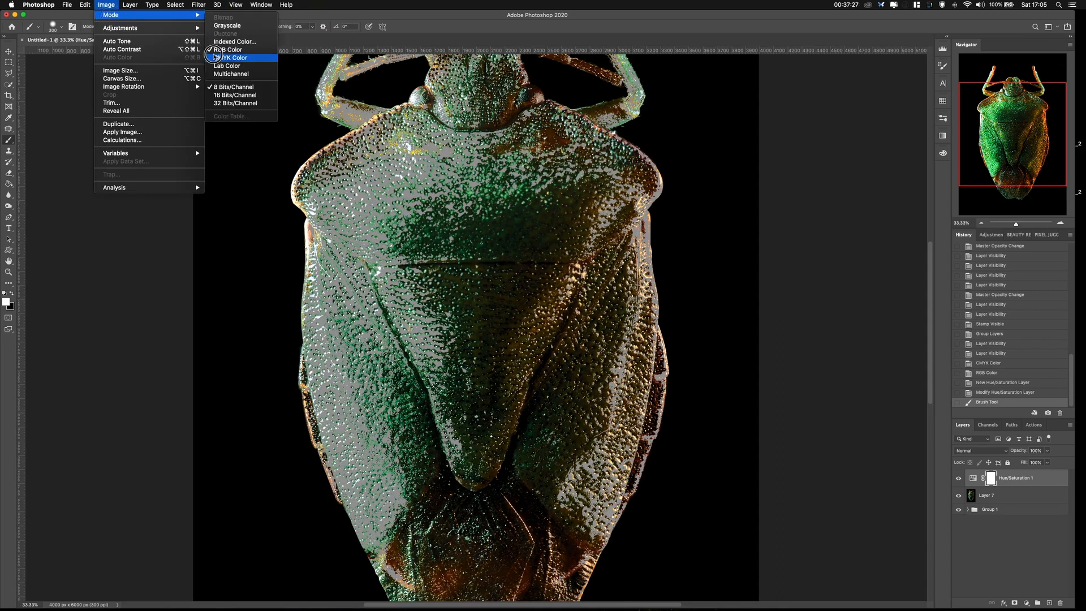
left_click(230, 57)
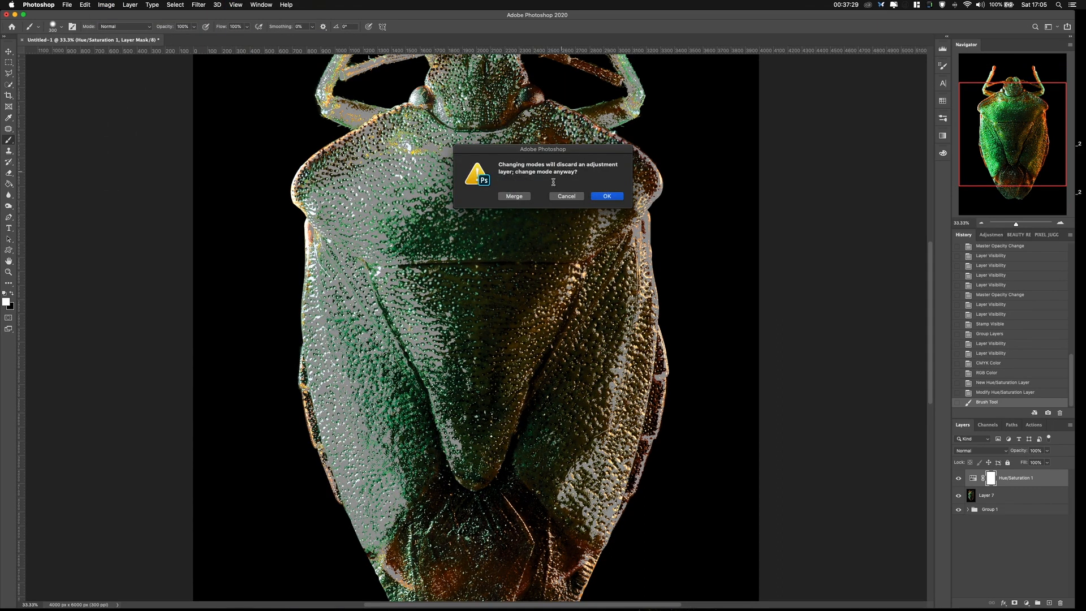
left_click(603, 196)
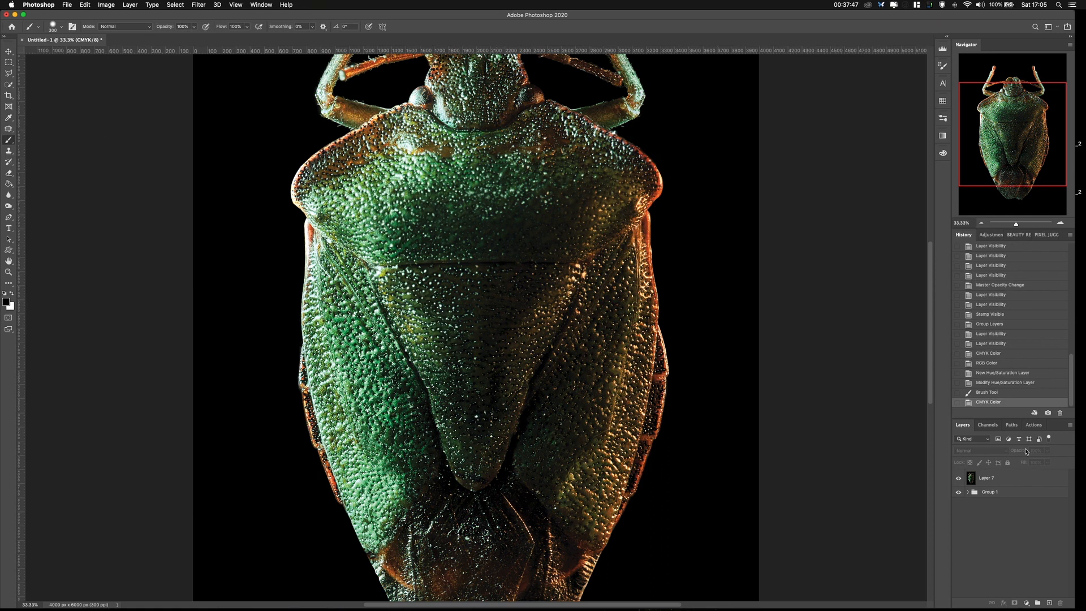
Undo the latest CMYK conversion and the saturation boost, and delete the Hue/Saturation layer.
key("super+z")
key("super+z")
key("super+z")
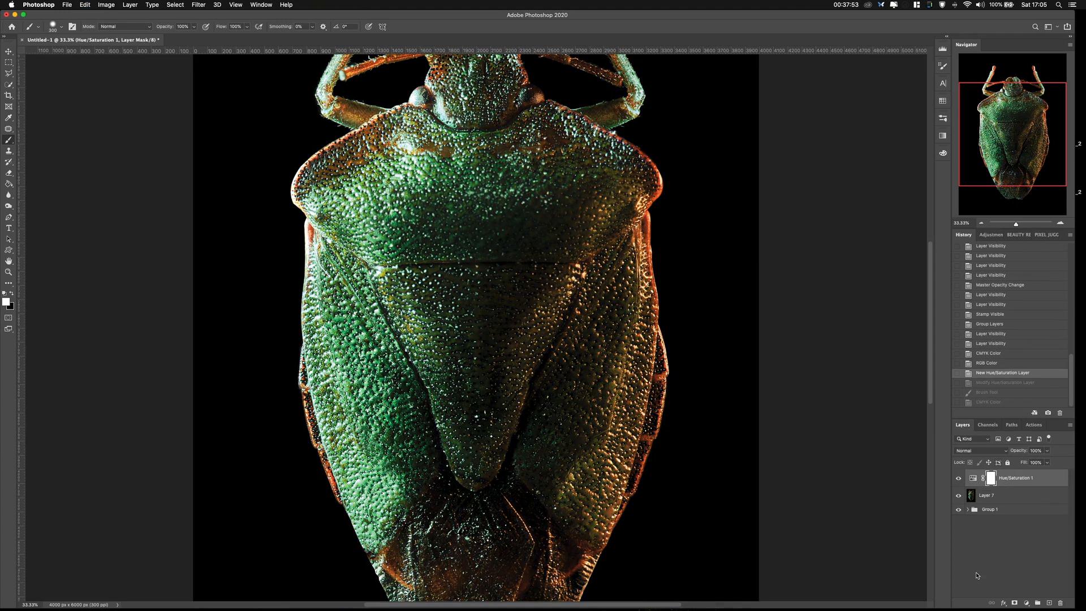
left_click_drag(1020, 483, 1060, 603)
key("super+minus")
key("super+minus")
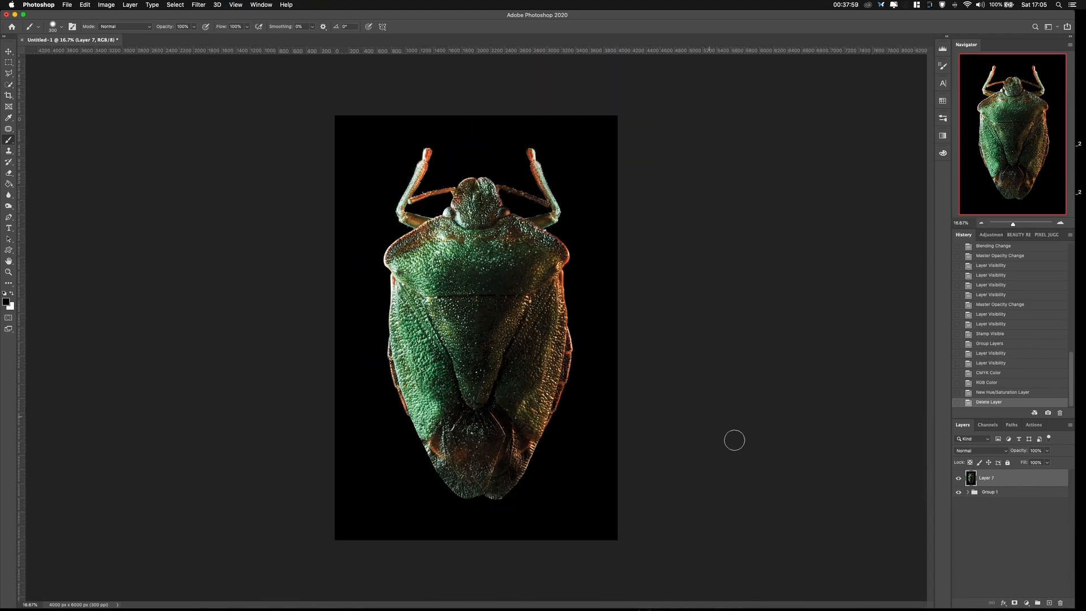
Add a Hue/Saturation adjustment layer with saturation at +19 and compare the image with and without it.
left_click(1026, 605)
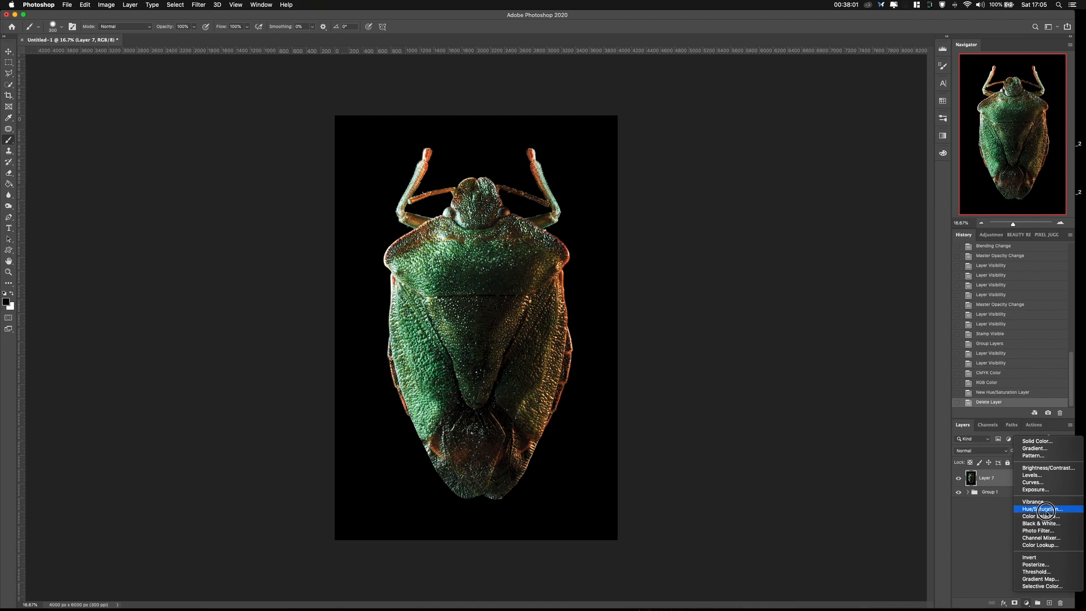
left_click(1040, 511)
left_click_drag(828, 176, 838, 177)
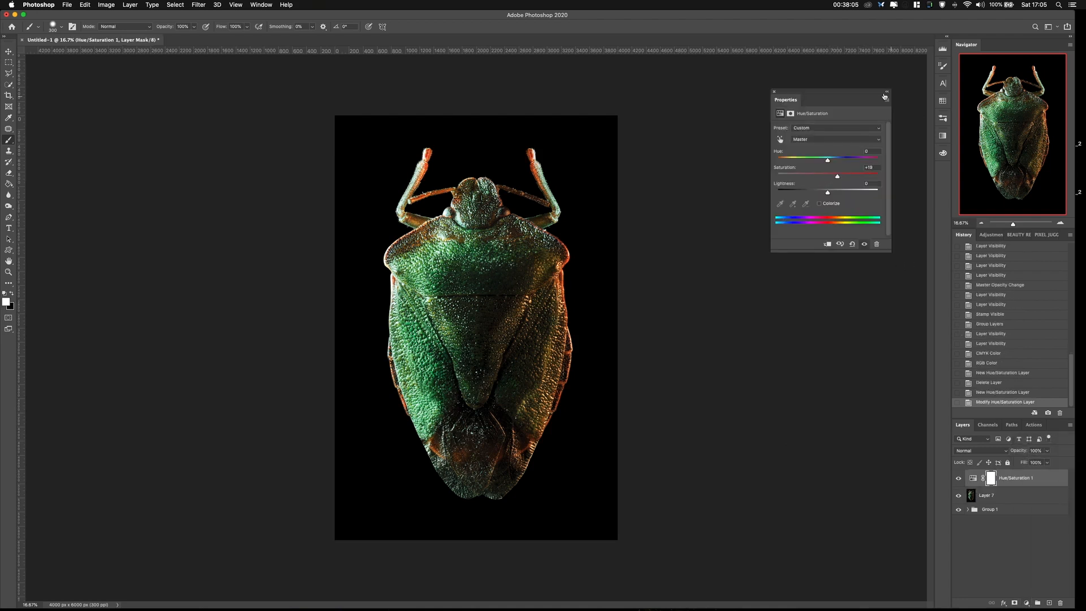
left_click(775, 92)
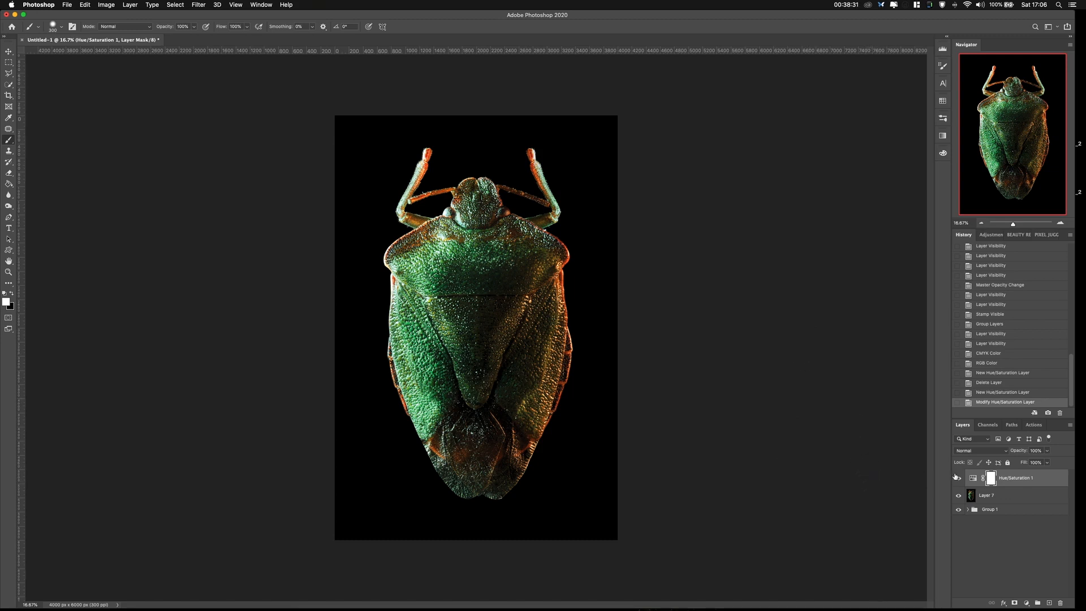
left_click(959, 481)
left_click(959, 482)
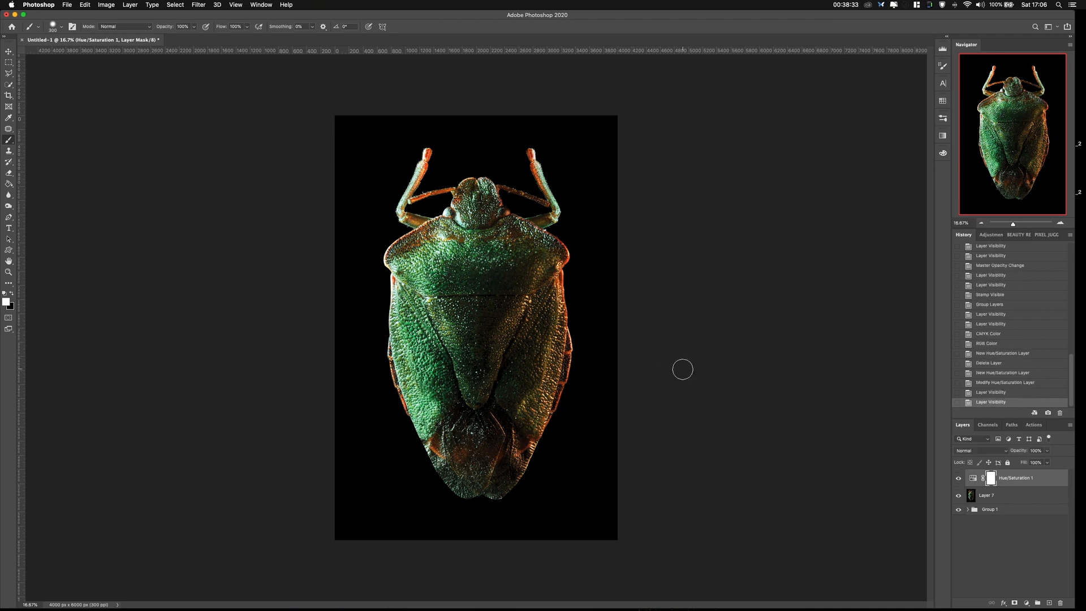
Examine the saturated bug up close, from the thorax and wings to the abdomen tip, head and front legs.
key("super+1")
left_click_drag(326, 110, 596, 354)
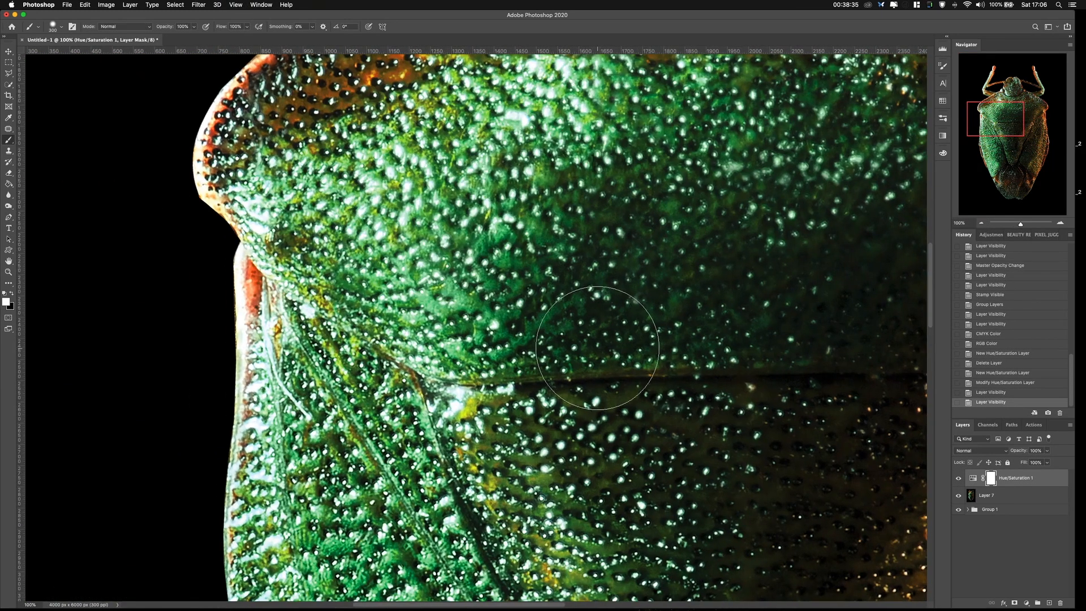
key("super+minus")
key("super+minus")
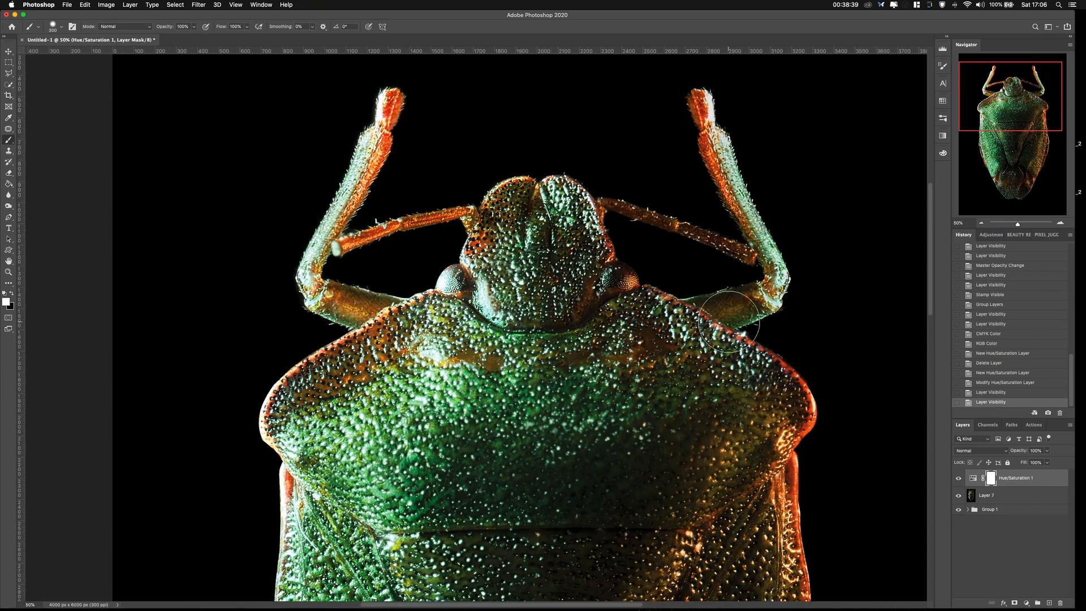
scroll(763, 334, "down", 10)
scroll(685, 362, "down", 10)
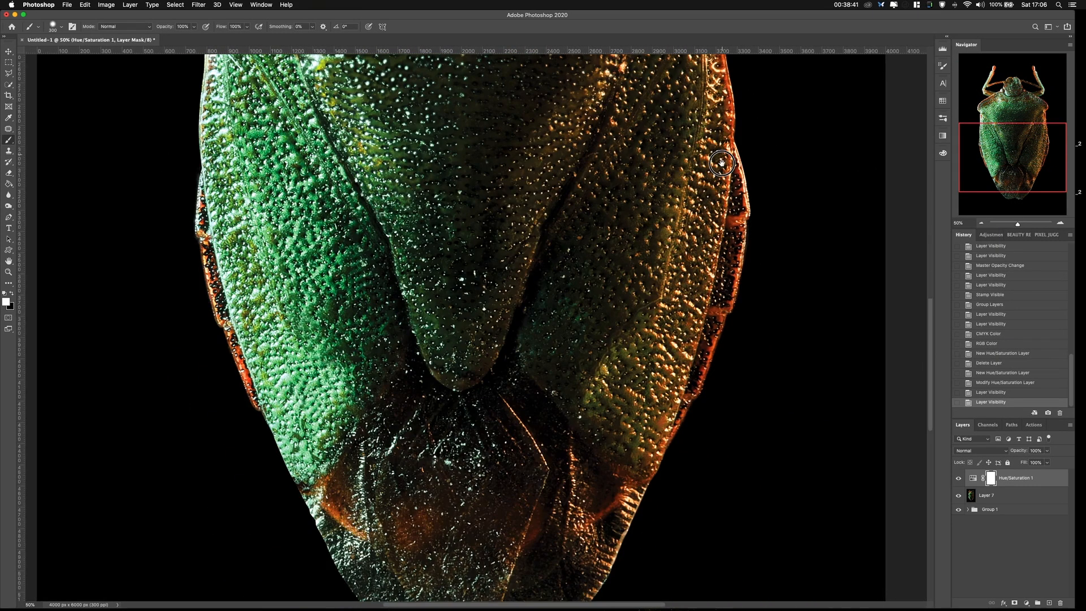
scroll(628, 396, "down", 8)
scroll(532, 408, "left", 2)
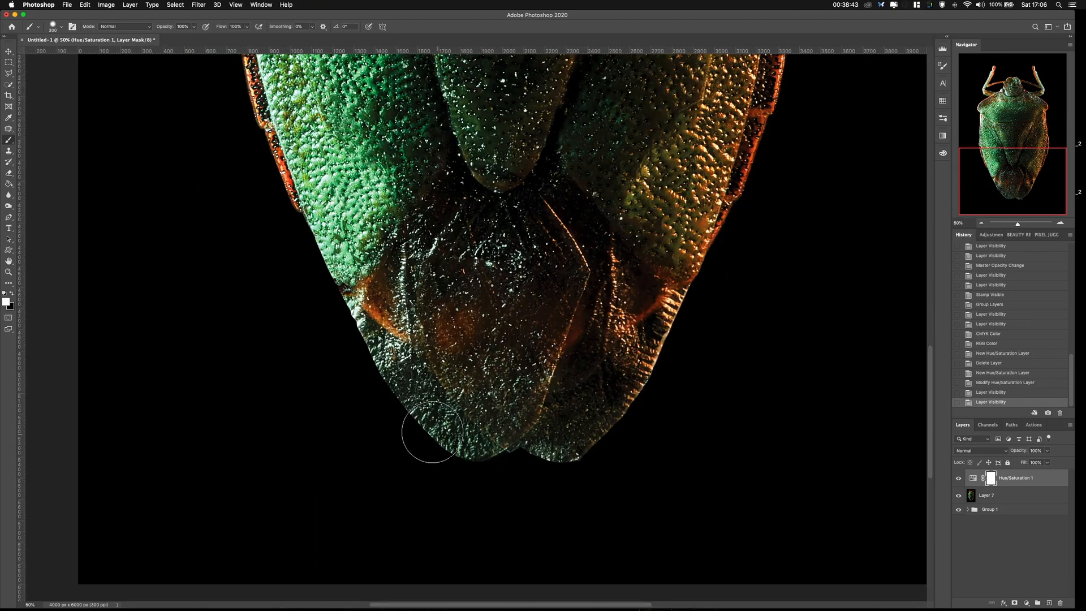
scroll(396, 396, "up", 20)
scroll(424, 424, "right", 2)
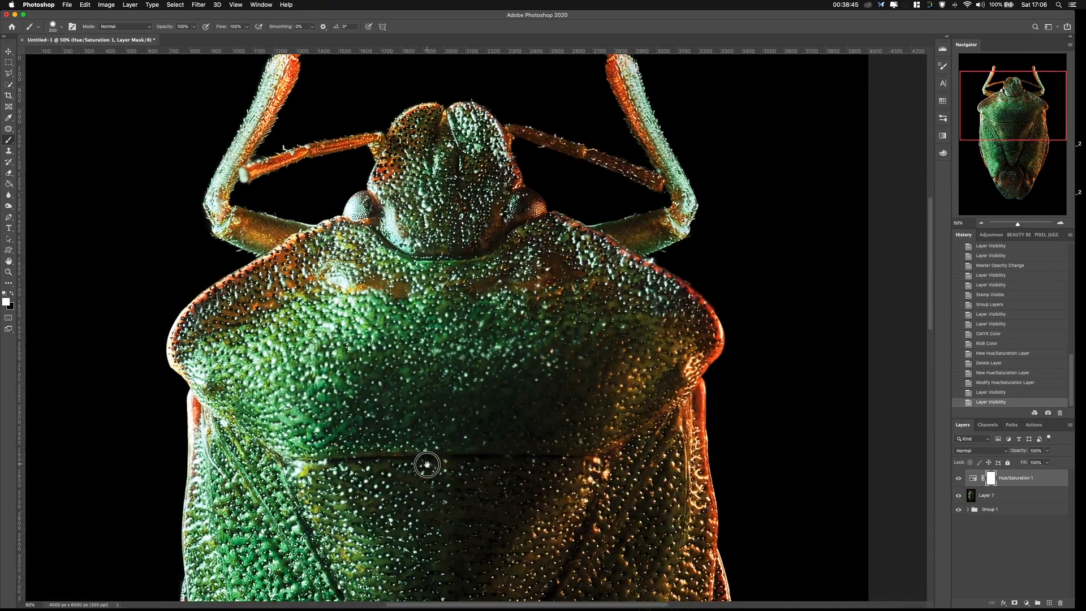
key("super+plus")
key("super+plus")
left_click_drag(668, 240, 478, 412)
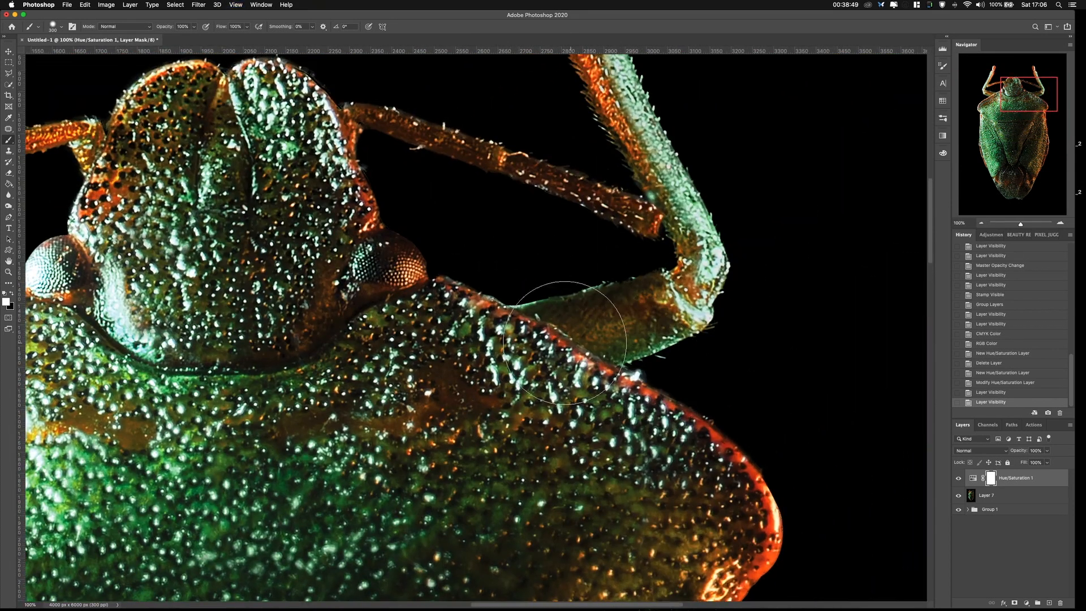
On the stamped layer, outline the base of the right front leg beside the thorax with the Polygonal Lasso.
left_click(994, 497)
key("l")
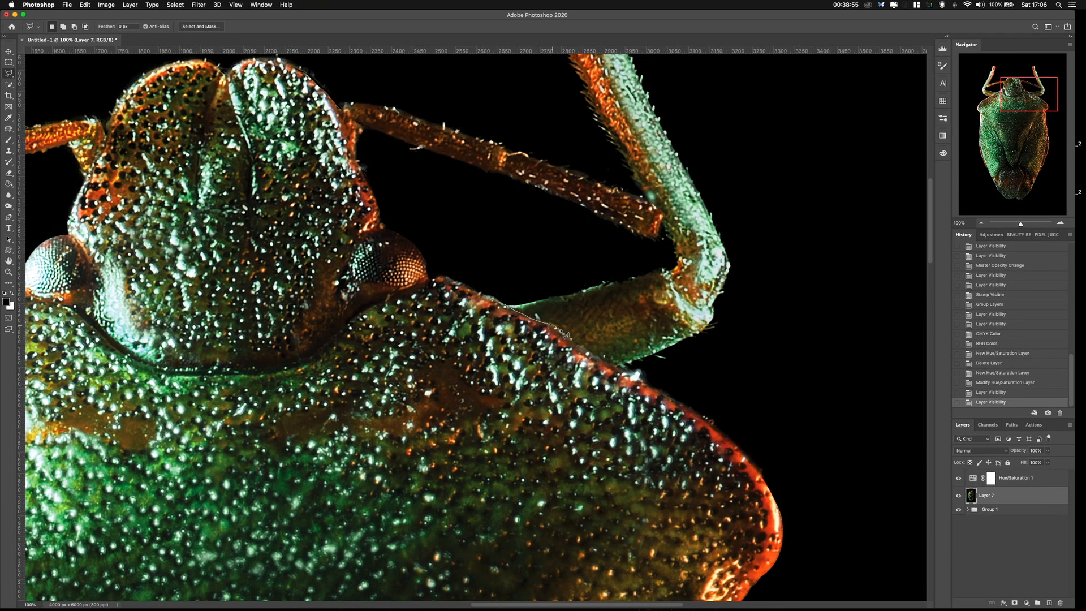
left_click(633, 371)
left_click(750, 357)
left_click(728, 310)
left_click(602, 256)
left_click(510, 245)
left_click(473, 249)
double_click(476, 260)
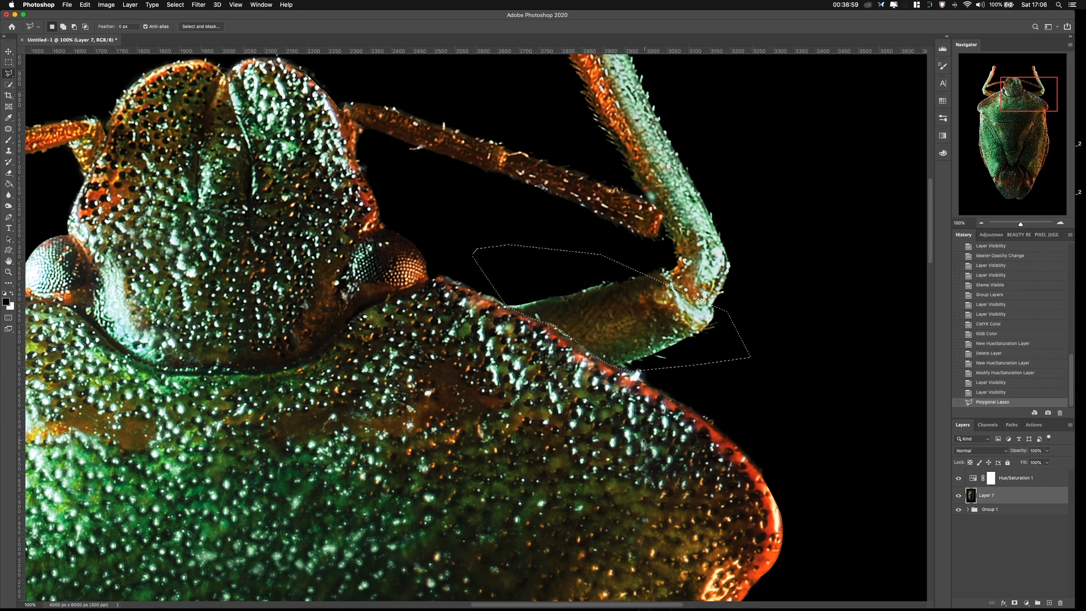
key("b")
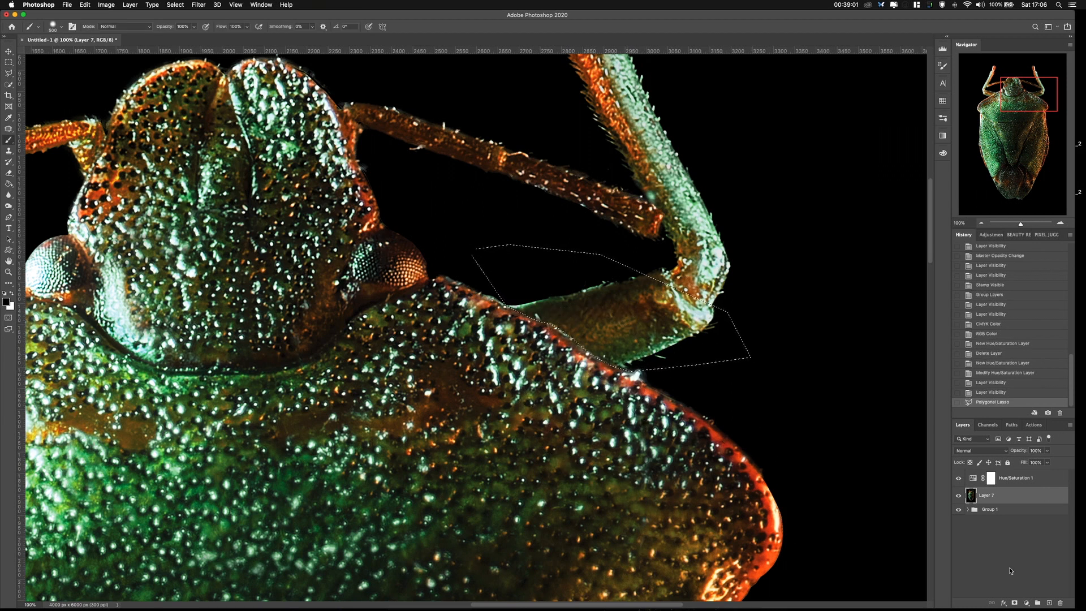
key("bracketleft")
key("bracketleft")
key("bracketleft")
key("bracketleft")
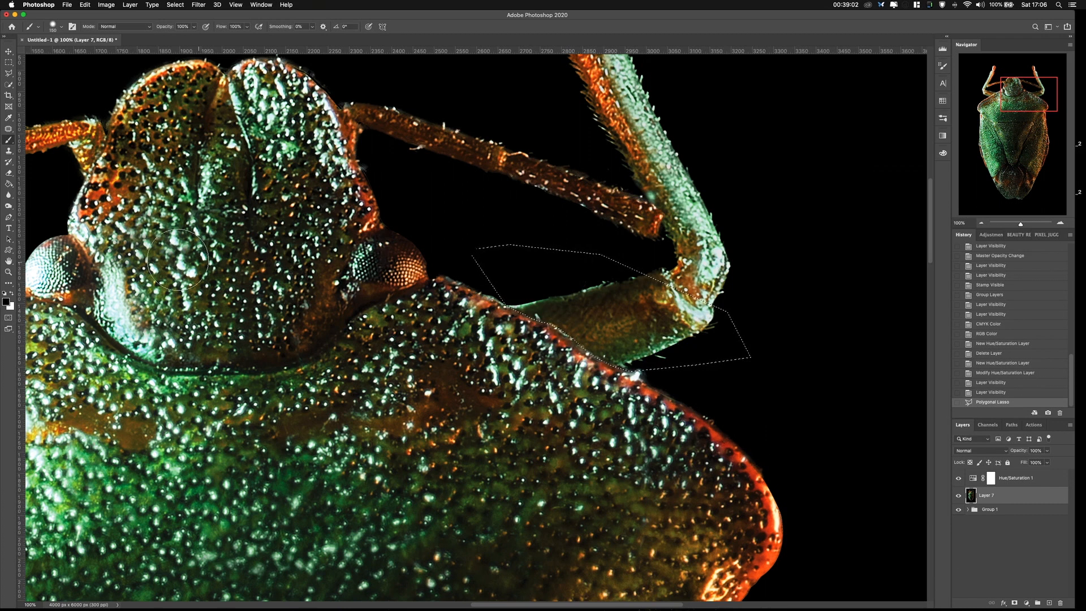
Darken the selected leg base along the thorax edge with the Burn tool, deselect, and review the whole bug.
left_click(8, 207)
left_click_drag(507, 298, 630, 373)
mouse_move(514, 297)
left_mouse_down()
mouse_move(603, 370)
mouse_move(628, 366)
mouse_move(682, 399)
left_mouse_up()
key("super+d")
key("super+minus")
key("super+minus")
key("super+minus")
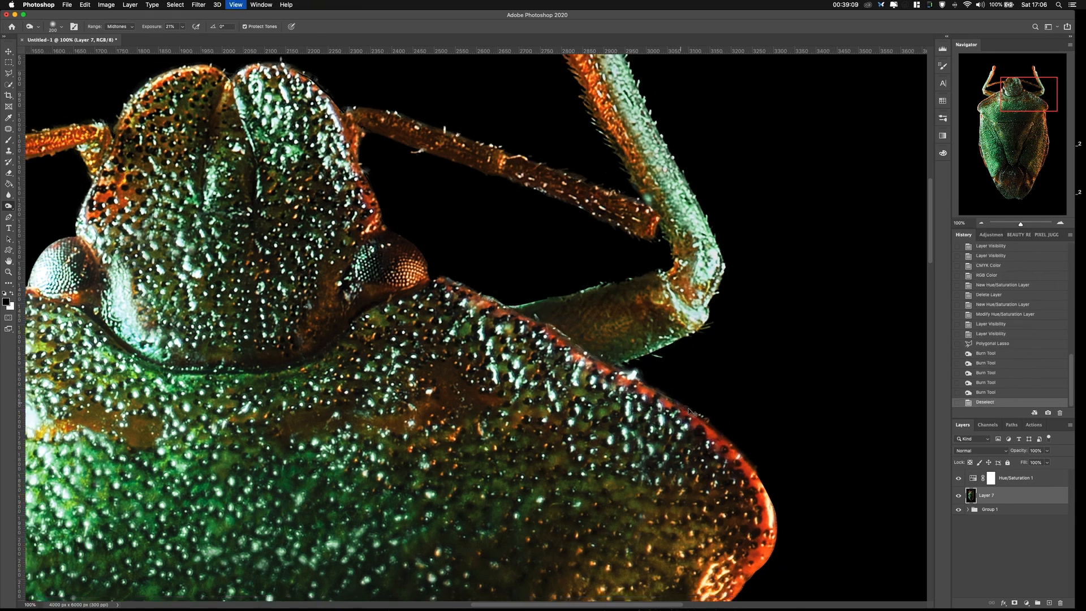
key("super+minus")
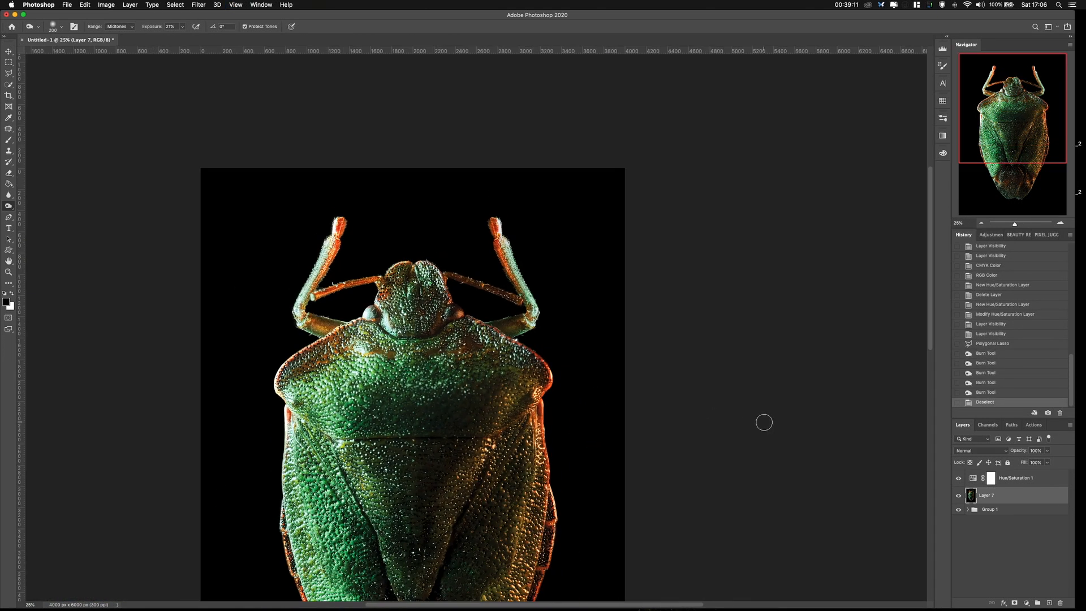
key("super+minus")
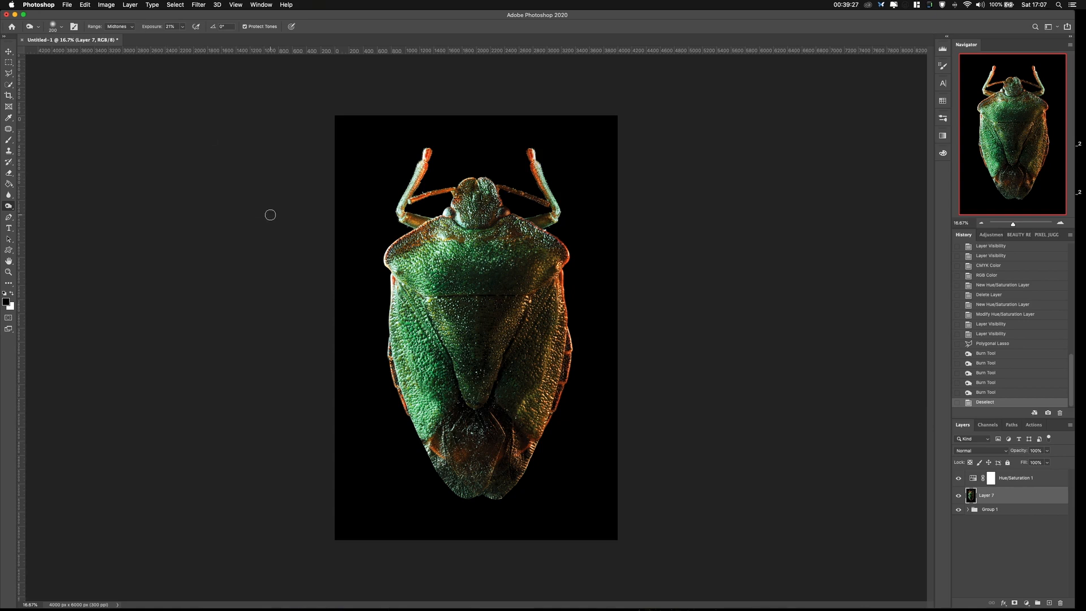
Inspect the bug's left edge and abdomen up close, and merge the Hue/Saturation adjustment with Layer 7.
key("super+1")
left_click_drag(314, 229, 582, 249)
left_click_drag(432, 73, 449, 121)
scroll(458, 271, "down", 10)
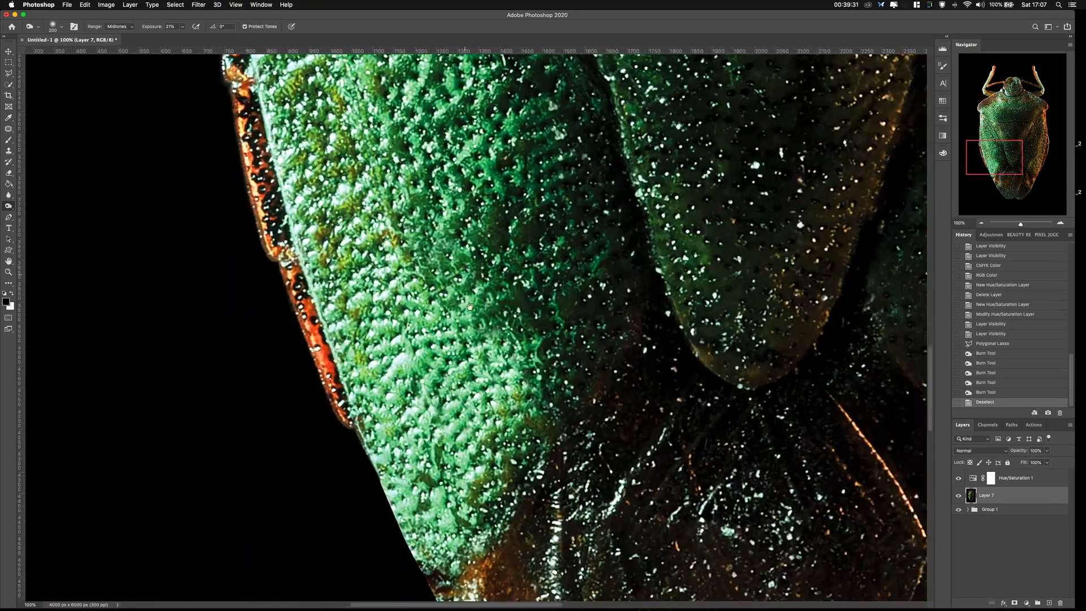
left_click_drag(482, 258, 446, 212)
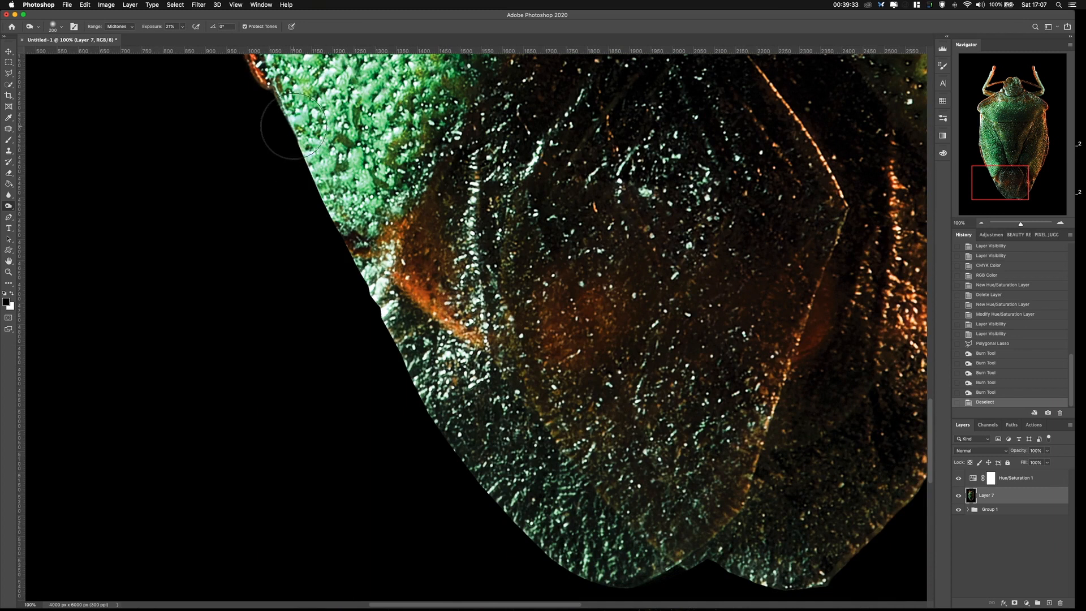
left_click(1012, 480, "shift")
key("super+e")
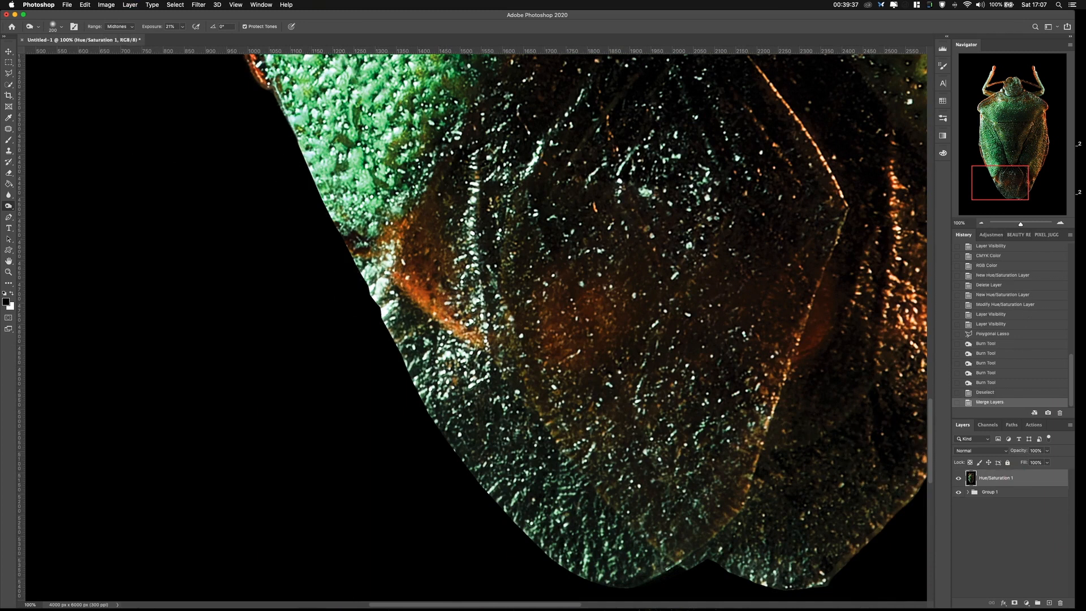
With a much smaller Blur tool brush, soften the hard cut-out edge along the left side of the abdomen.
left_click(8, 194)
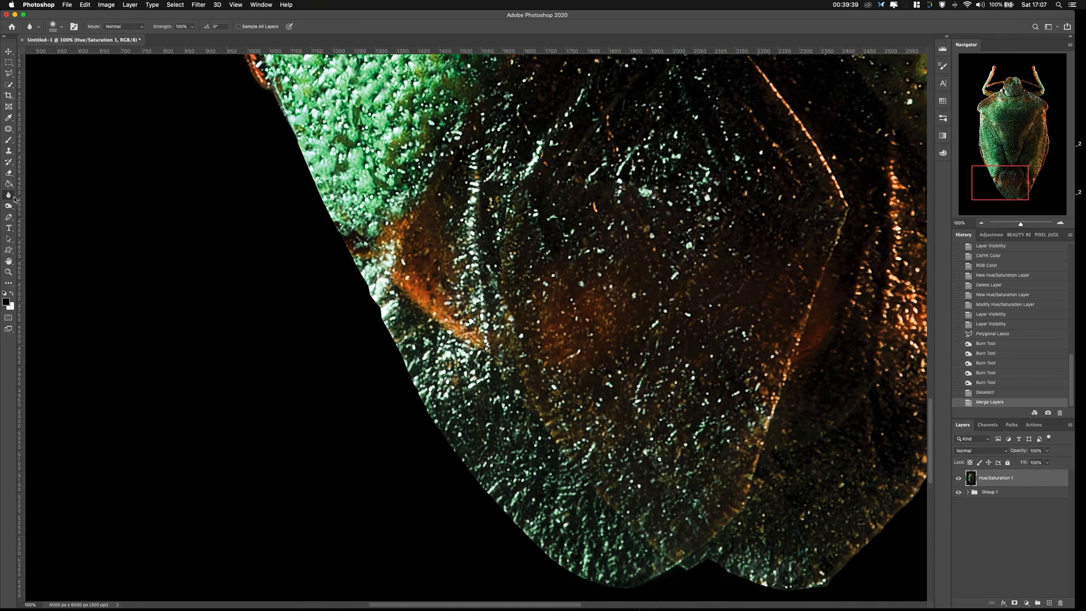
key("bracketleft")
key("bracketleft")
key("bracketleft")
key("bracketleft")
key("bracketleft")
key("bracketleft")
left_click_drag(291, 138, 377, 309)
key("bracketleft")
key("bracketleft")
left_click_drag(358, 272, 392, 333)
left_click_drag(370, 292, 404, 365)
mouse_move(387, 322)
left_mouse_down()
mouse_move(430, 435)
mouse_move(426, 405)
mouse_move(462, 475)
left_mouse_up()
left_click_drag(459, 463, 492, 495)
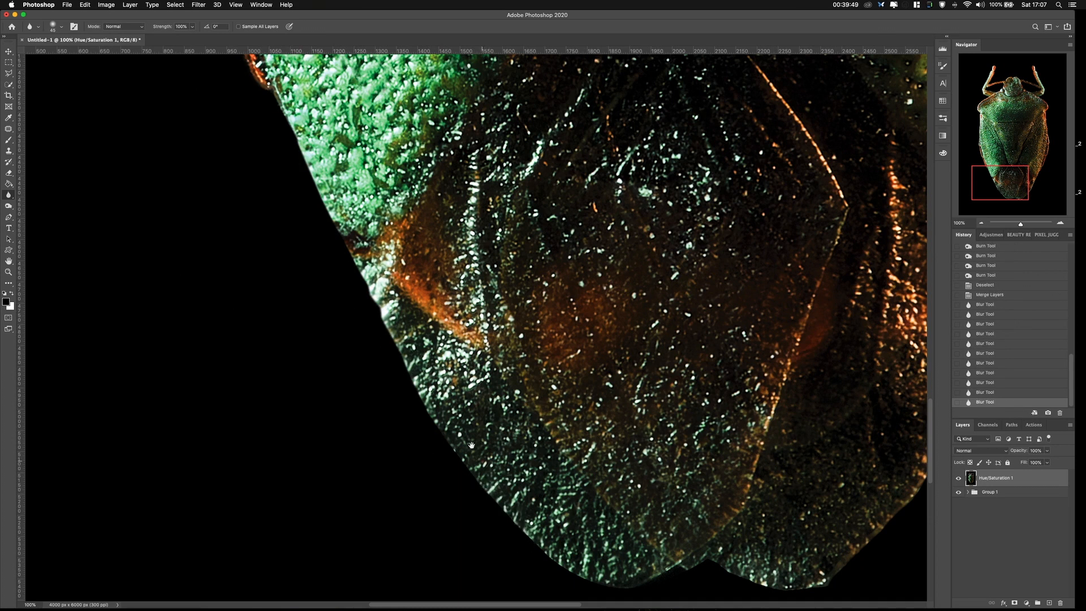
Continue blurring the cut-out outline around the abdomen tip and up its lower right edge.
left_click_drag(472, 446, 420, 360)
mouse_move(433, 409)
left_mouse_down()
mouse_move(489, 466)
mouse_move(476, 461)
mouse_move(542, 506)
mouse_move(611, 504)
mouse_move(650, 483)
mouse_move(733, 508)
mouse_move(491, 529)
left_mouse_up()
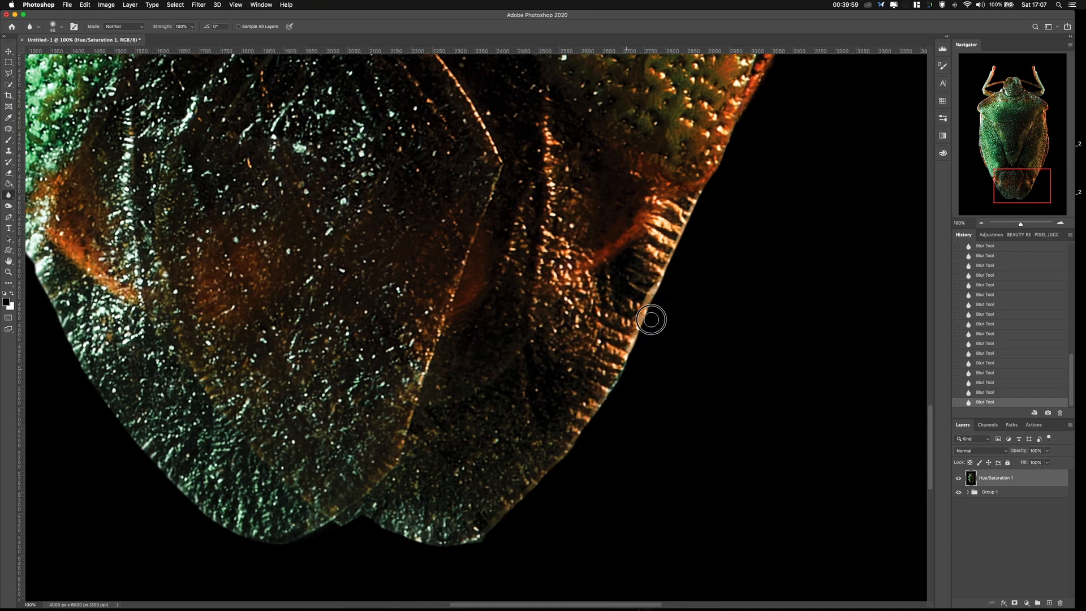
left_click_drag(673, 268, 483, 518)
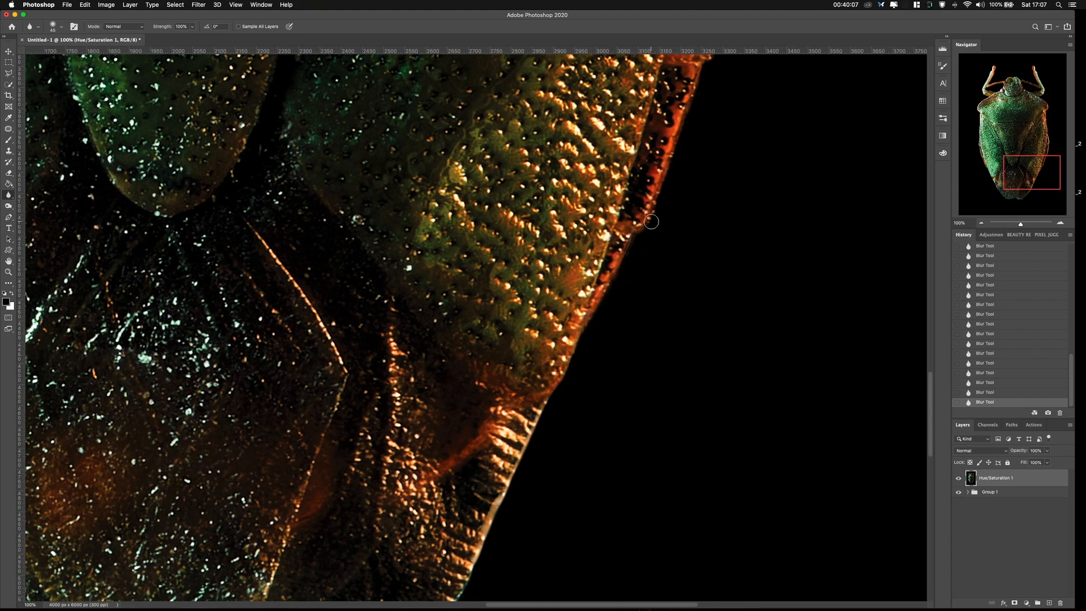
Soften the bug's right outer edge with the Blur tool, from the lower wing margin up to the shoulder.
left_click_drag(639, 221, 543, 387)
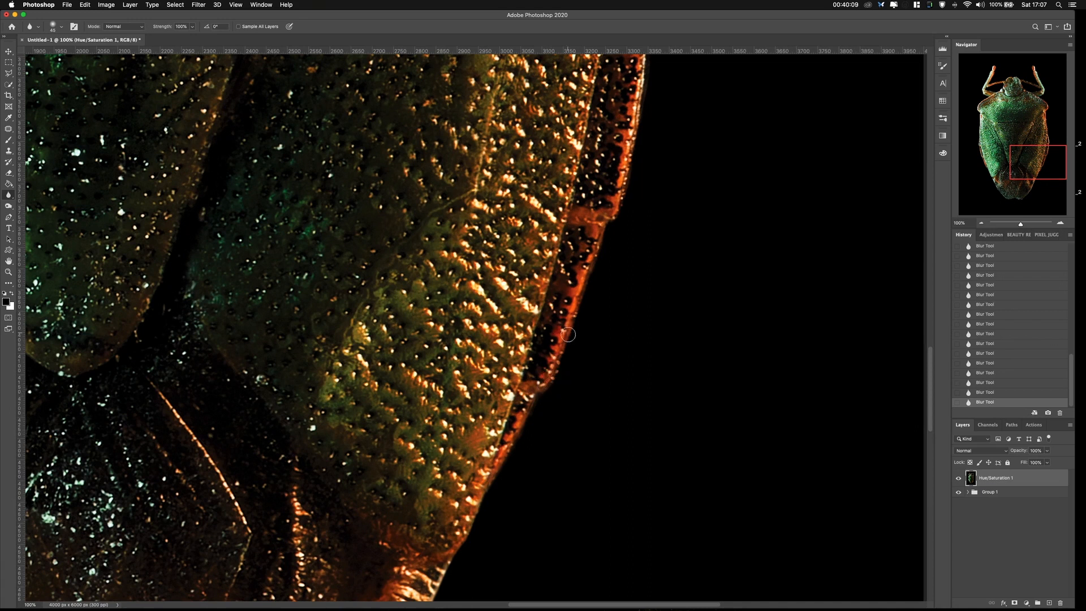
left_click_drag(616, 213, 550, 331)
left_click_drag(571, 211, 572, 291)
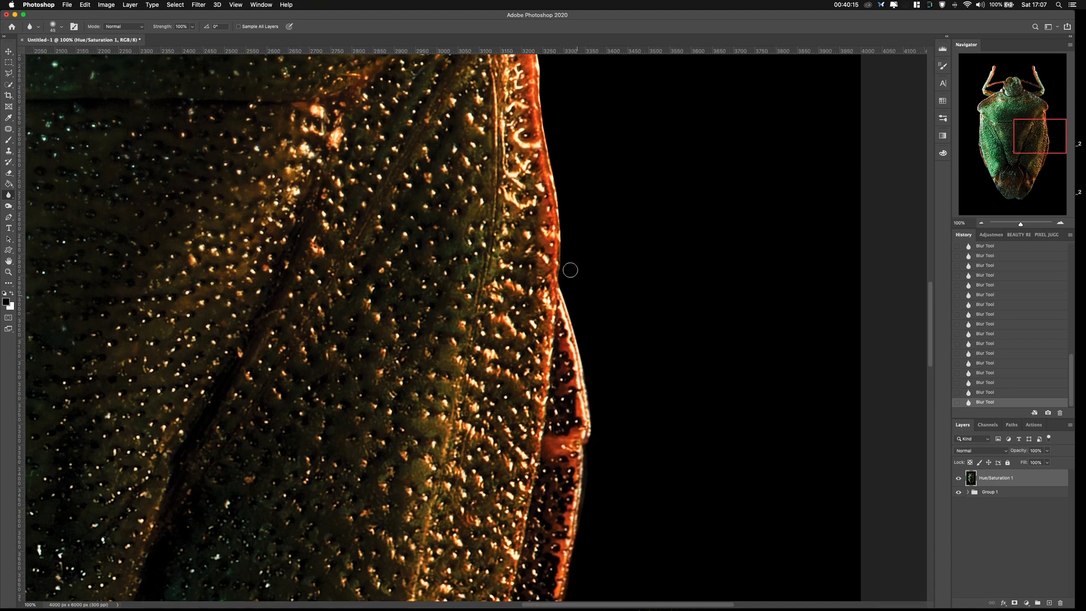
left_click_drag(548, 177, 546, 382)
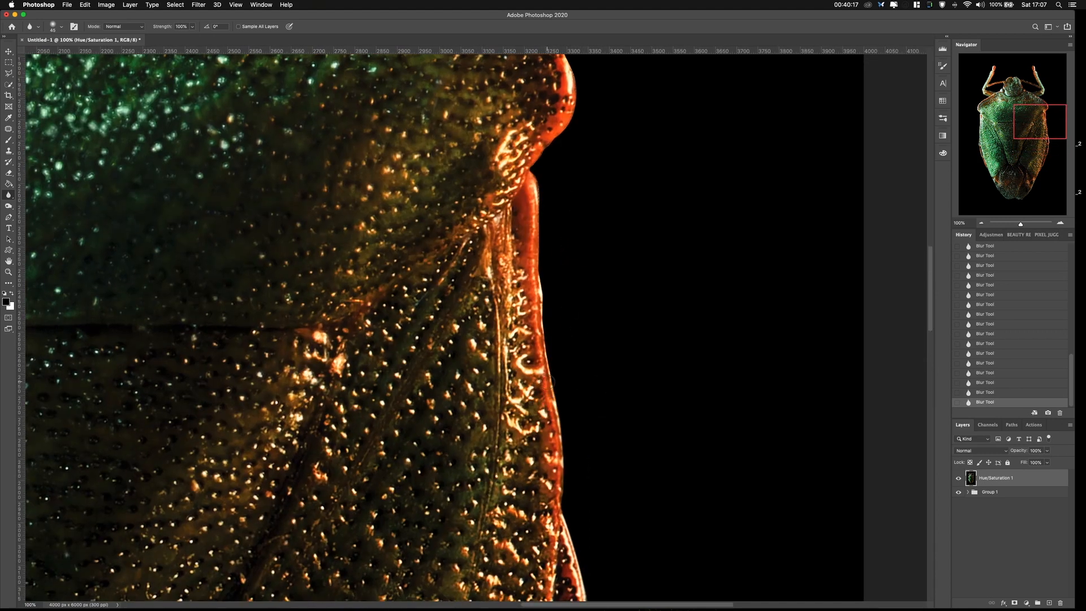
mouse_move(566, 137)
left_mouse_down()
mouse_move(574, 287)
mouse_move(566, 326)
left_mouse_up()
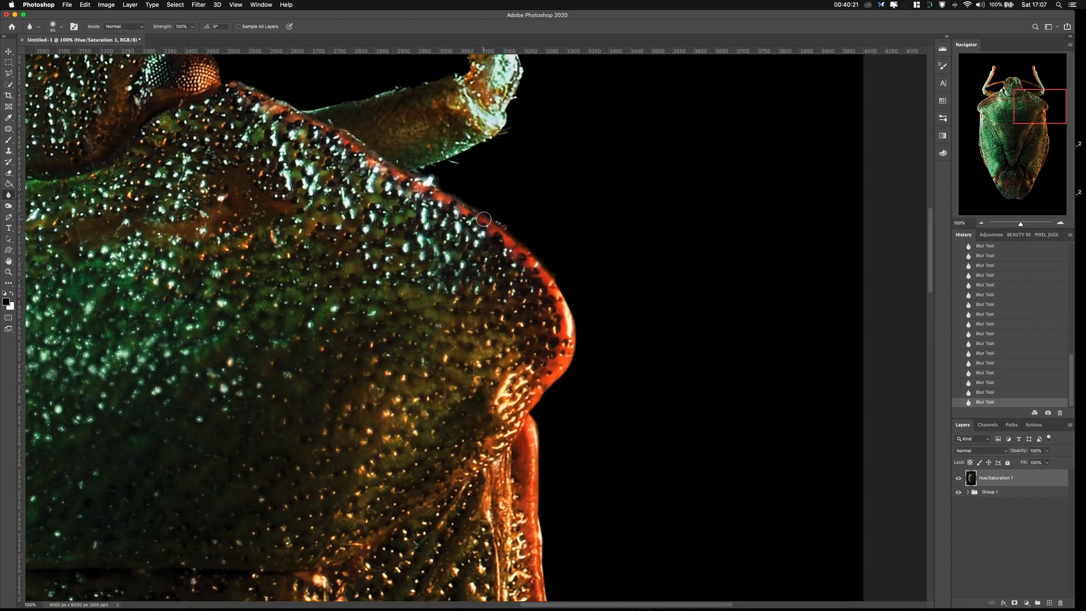
Blur the remaining hard edges along the front of the thorax and around the head, and review the whole bug.
left_click_drag(431, 175, 469, 280)
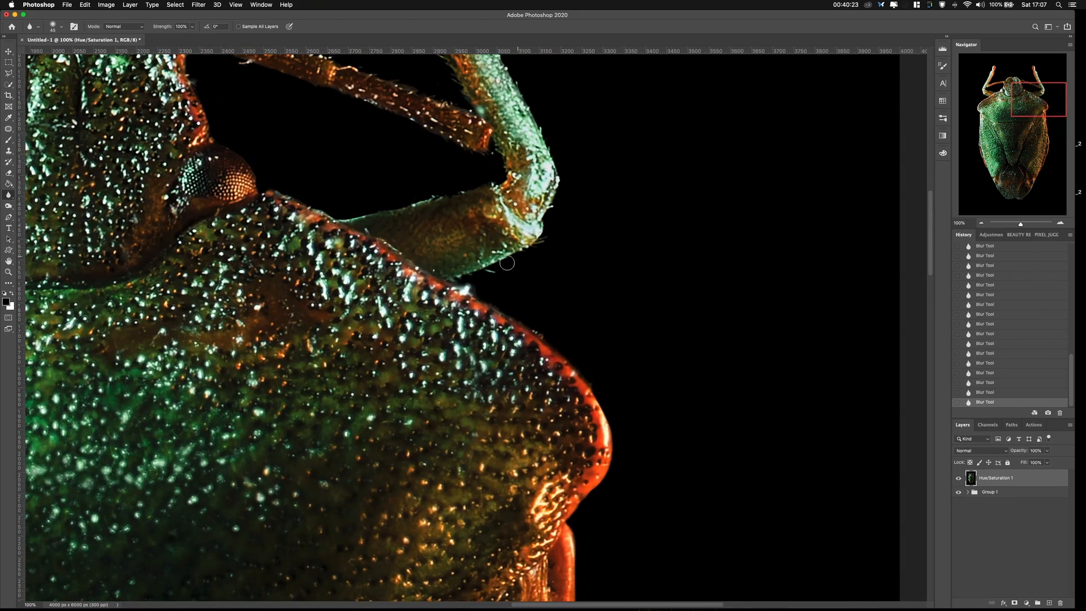
left_click_drag(525, 218, 518, 289)
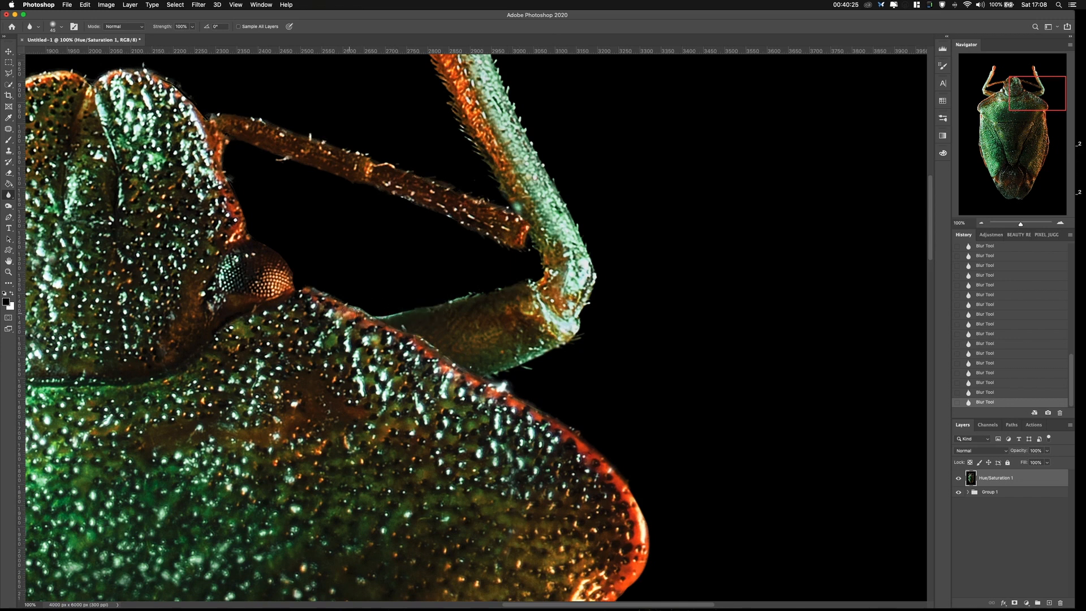
mouse_move(294, 283)
left_mouse_down()
mouse_move(440, 362)
mouse_move(483, 371)
left_mouse_up()
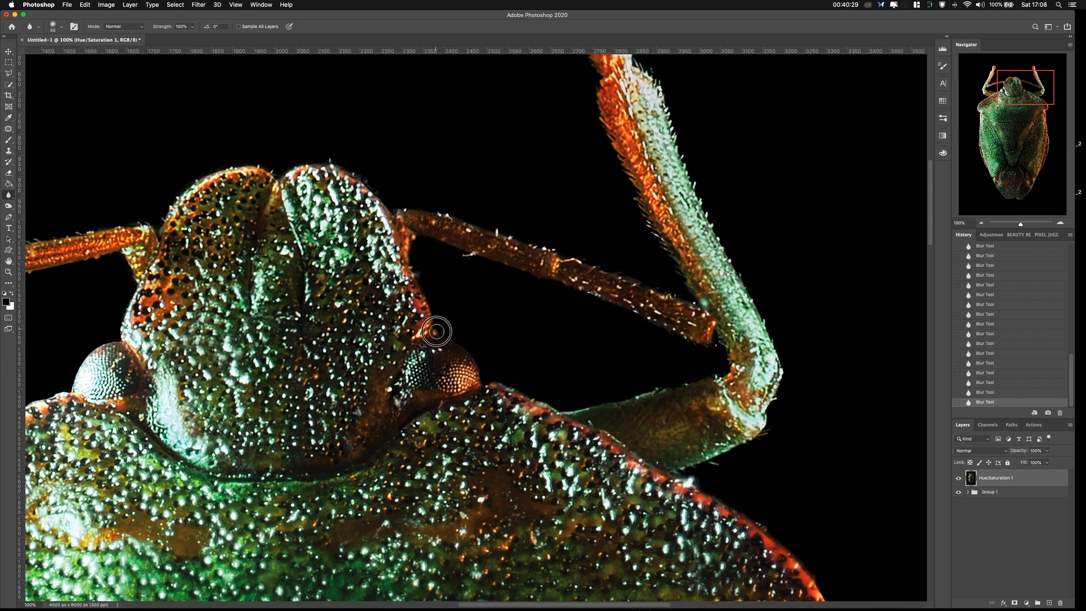
left_click_drag(358, 315, 672, 276)
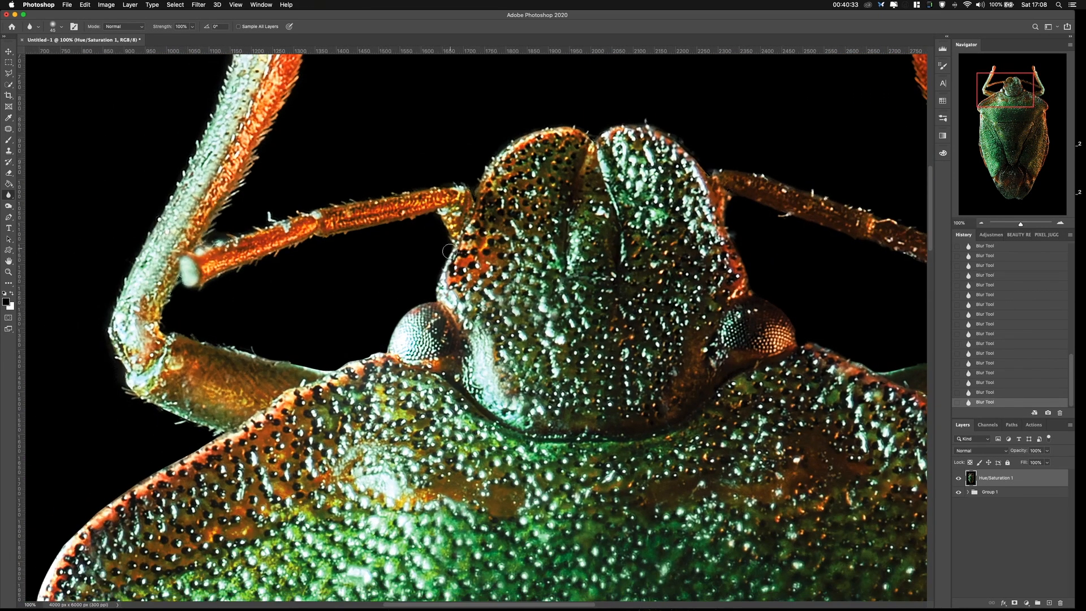
left_click_drag(399, 228, 299, 256)
left_click_drag(224, 298, 266, 404)
left_click_drag(679, 269, 497, 274)
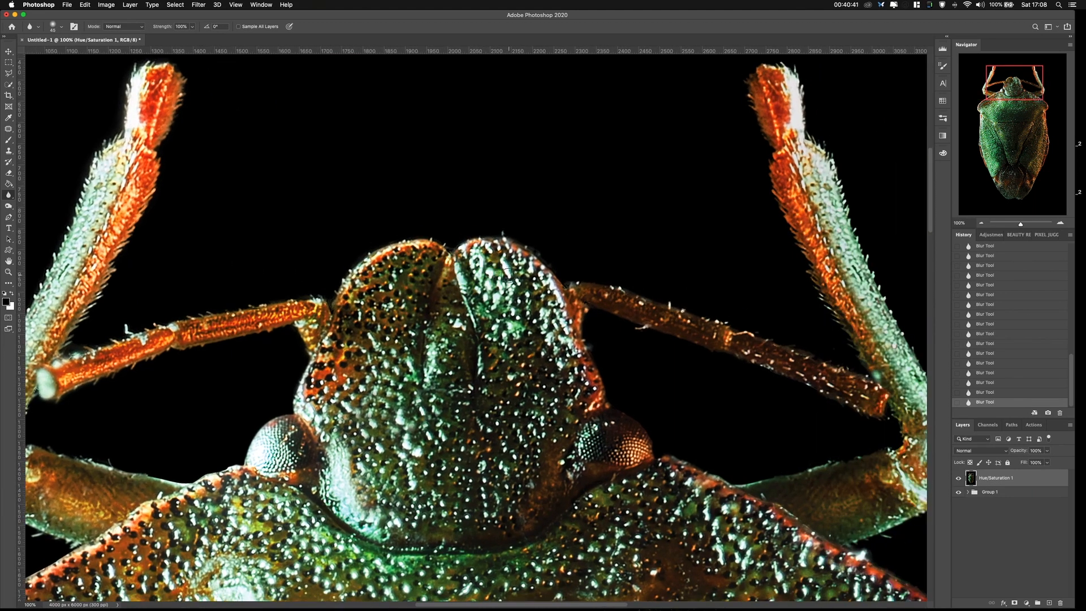
key("super+minus")
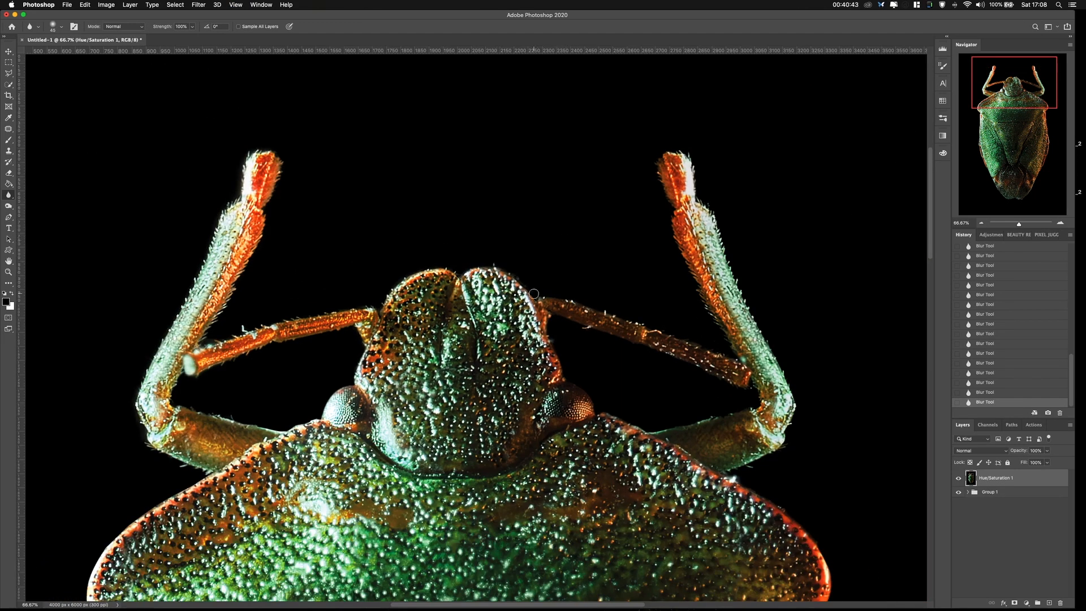
key("super+minus")
key("super+minus")
key("super+minus")
key("super+minus")
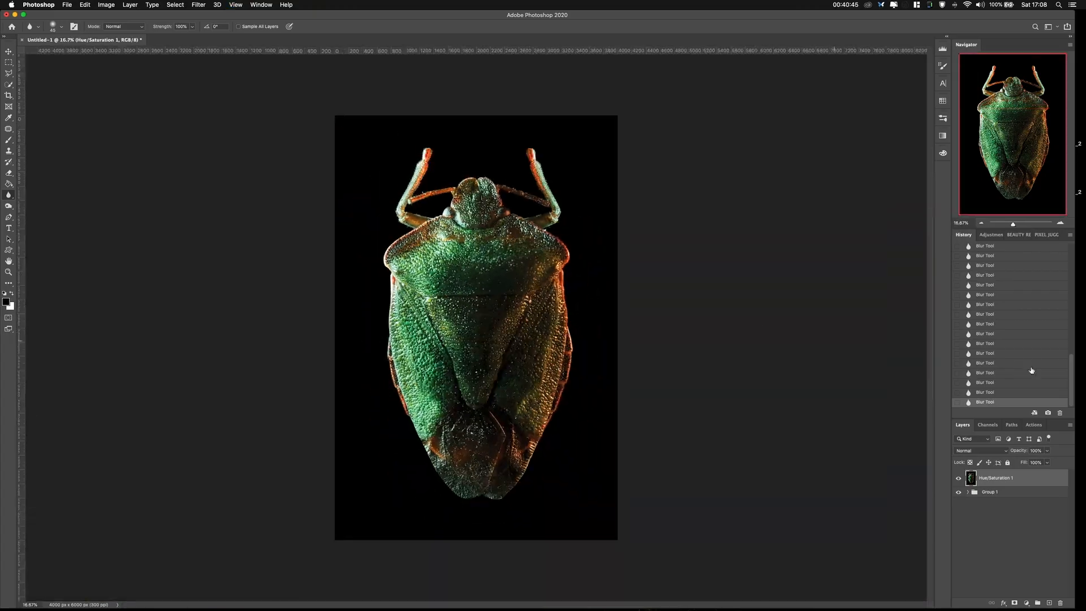